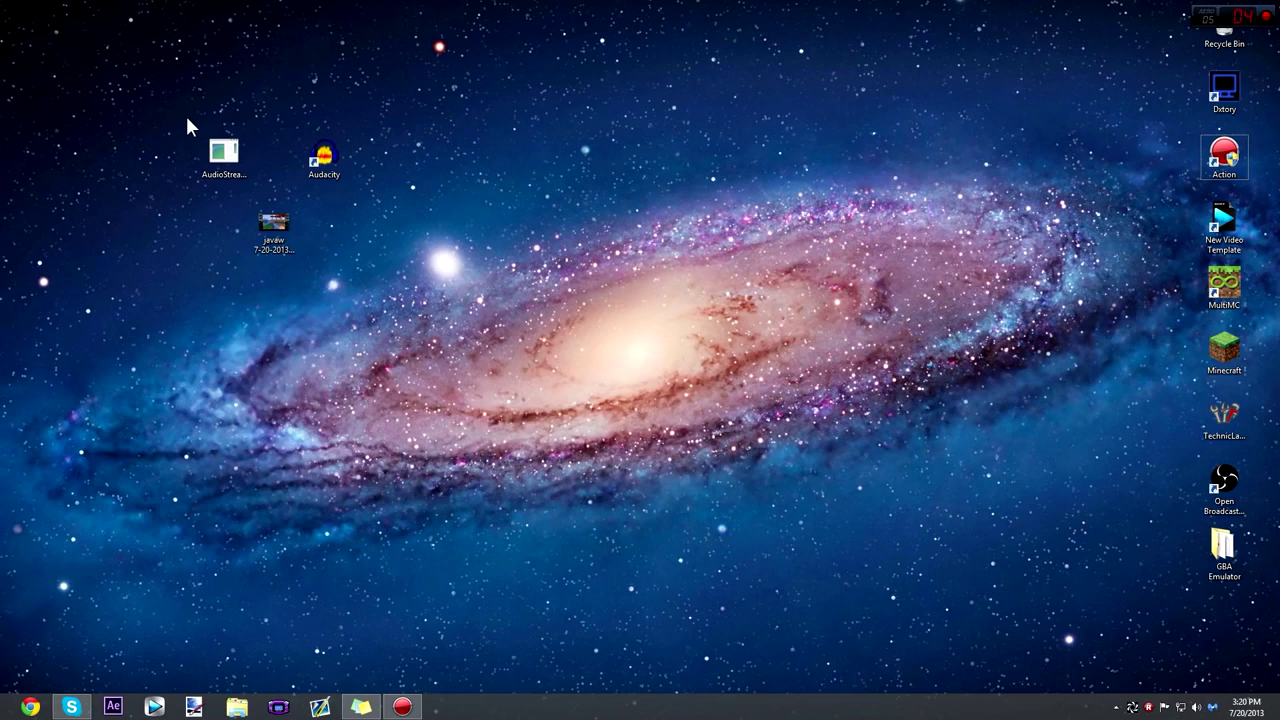
{"action": "left_click_drag", "start_coordinate": [180, 107], "coordinate": [366, 274]}
{"action": "left_click", "coordinate": [375, 286]}
{"action": "left_click_drag", "start_coordinate": [404, 274], "coordinate": [295, 363]}
{"action": "left_click_drag", "start_coordinate": [181, 124], "coordinate": [379, 278]}
{"action": "left_click", "coordinate": [212, 150]}
{"action": "left_click_drag", "start_coordinate": [158, 112], "coordinate": [391, 271]}
{"action": "left_click", "coordinate": [390, 270]}
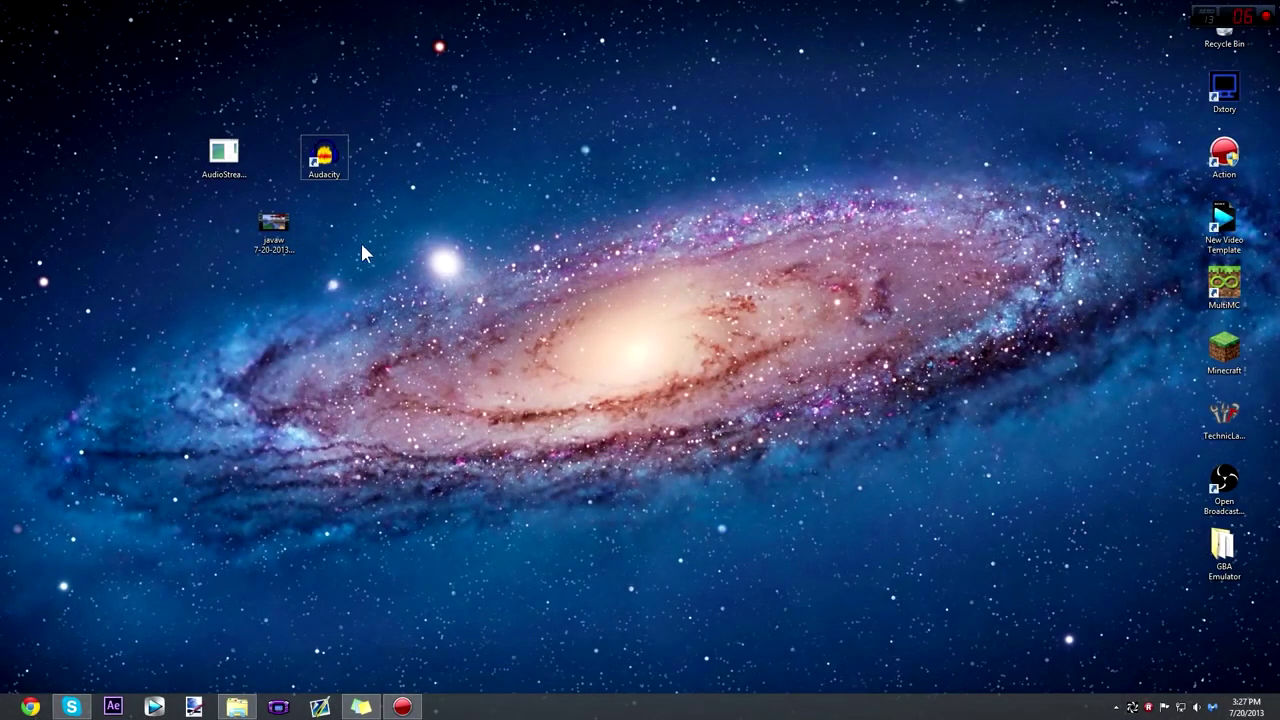
{"action": "left_click_drag", "start_coordinate": [273, 236], "coordinate": [501, 184]}
{"action": "left_click_drag", "start_coordinate": [623, 212], "coordinate": [640, 220]}
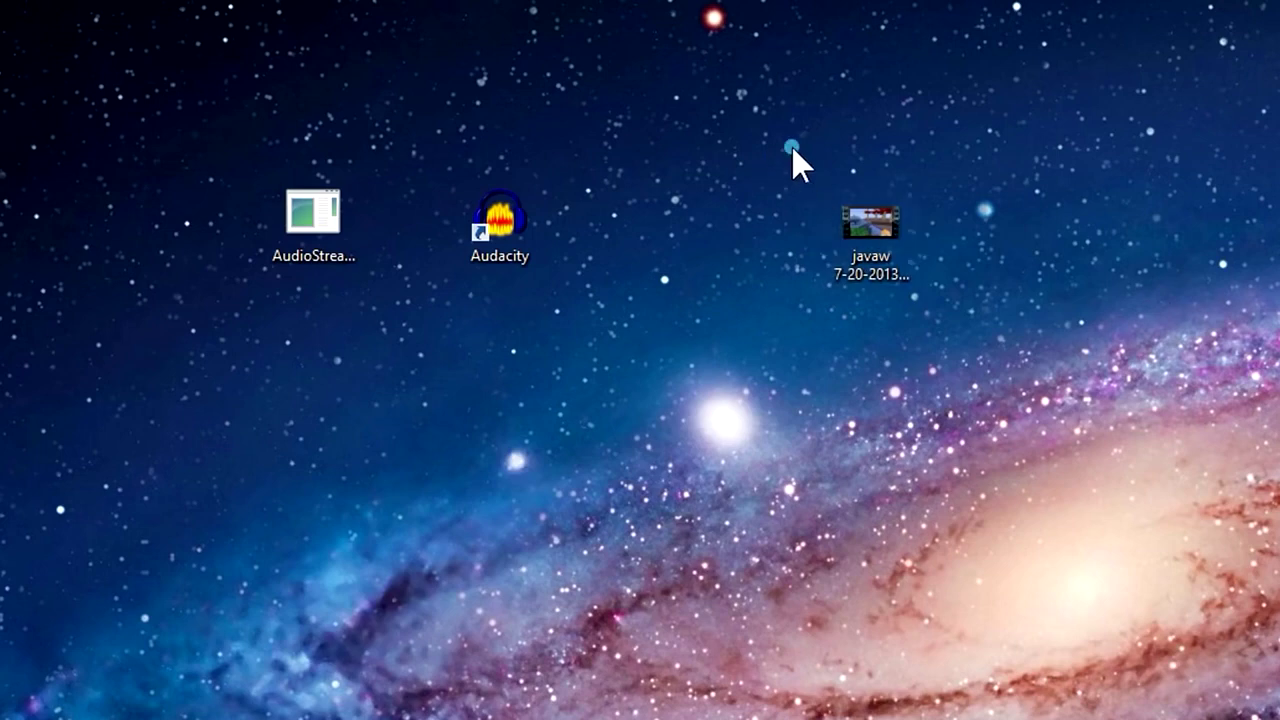
{"action": "left_click_drag", "start_coordinate": [860, 240], "coordinate": [783, 253]}
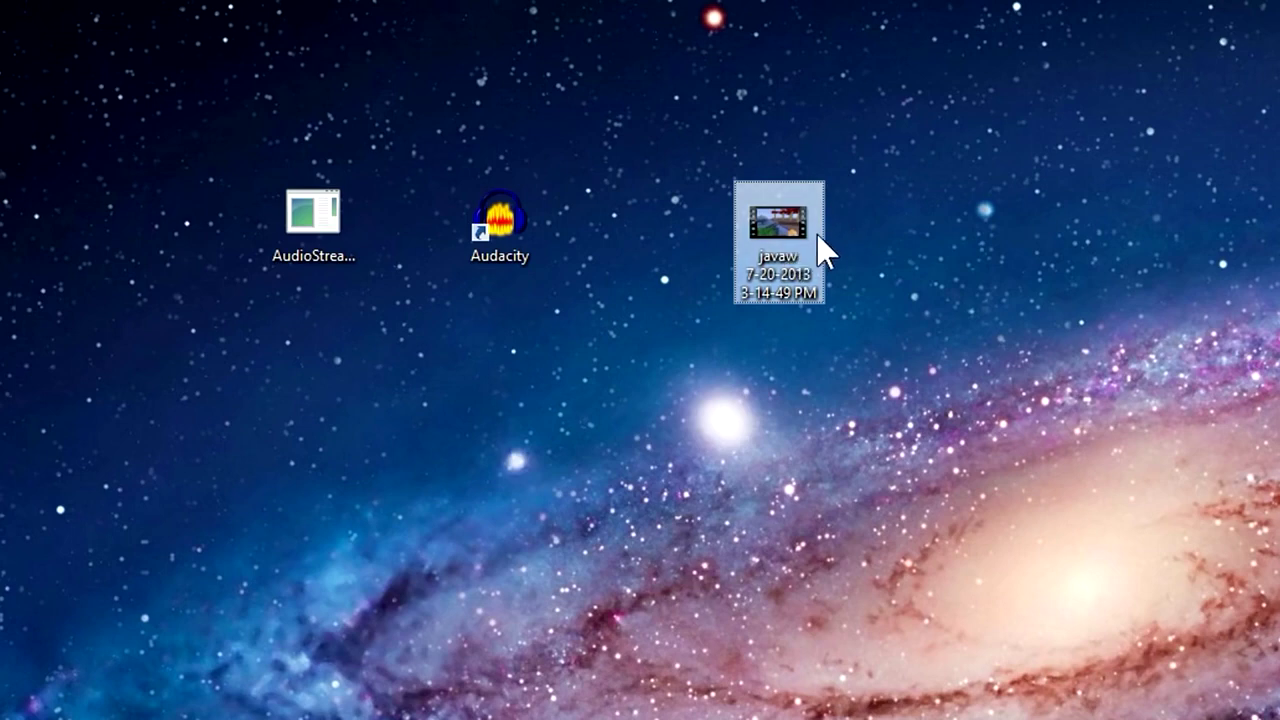
{"action": "left_click_drag", "start_coordinate": [757, 214], "coordinate": [404, 336]}
{"action": "left_click", "coordinate": [303, 207]}
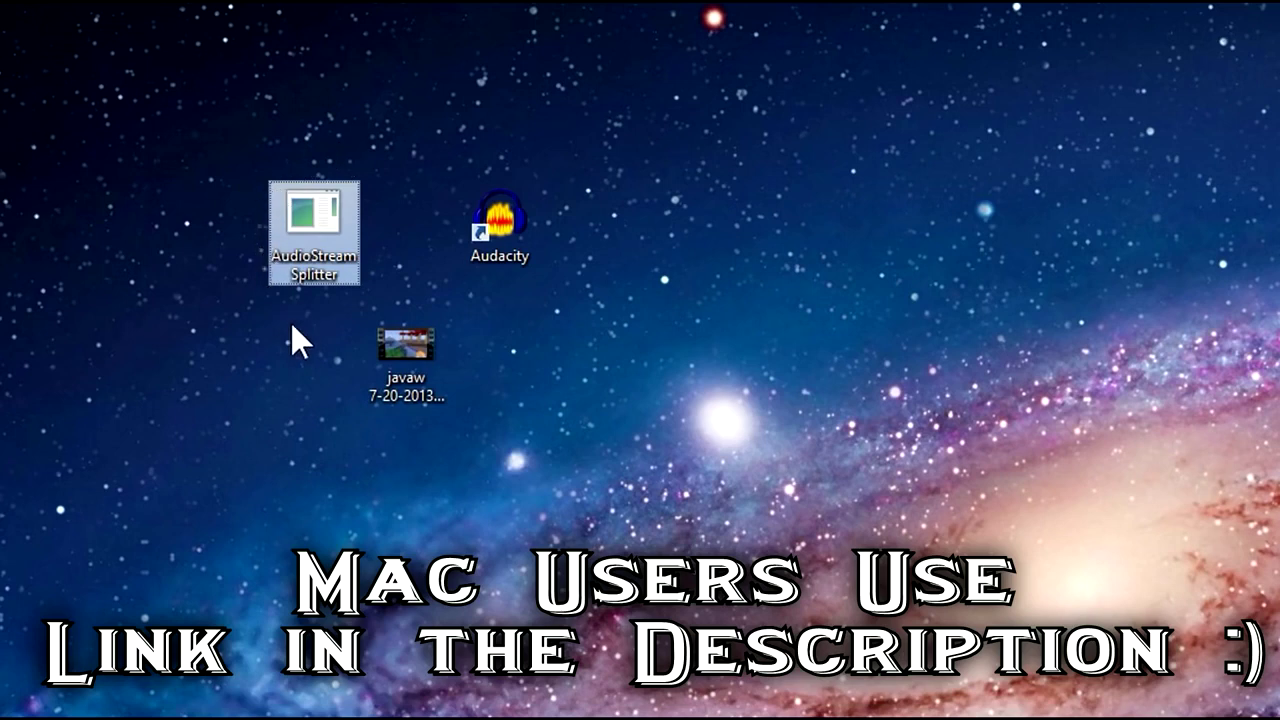
{"action": "left_click", "coordinate": [566, 400]}
{"action": "left_click", "coordinate": [406, 332]}
{"action": "right_click", "coordinate": [392, 337]}
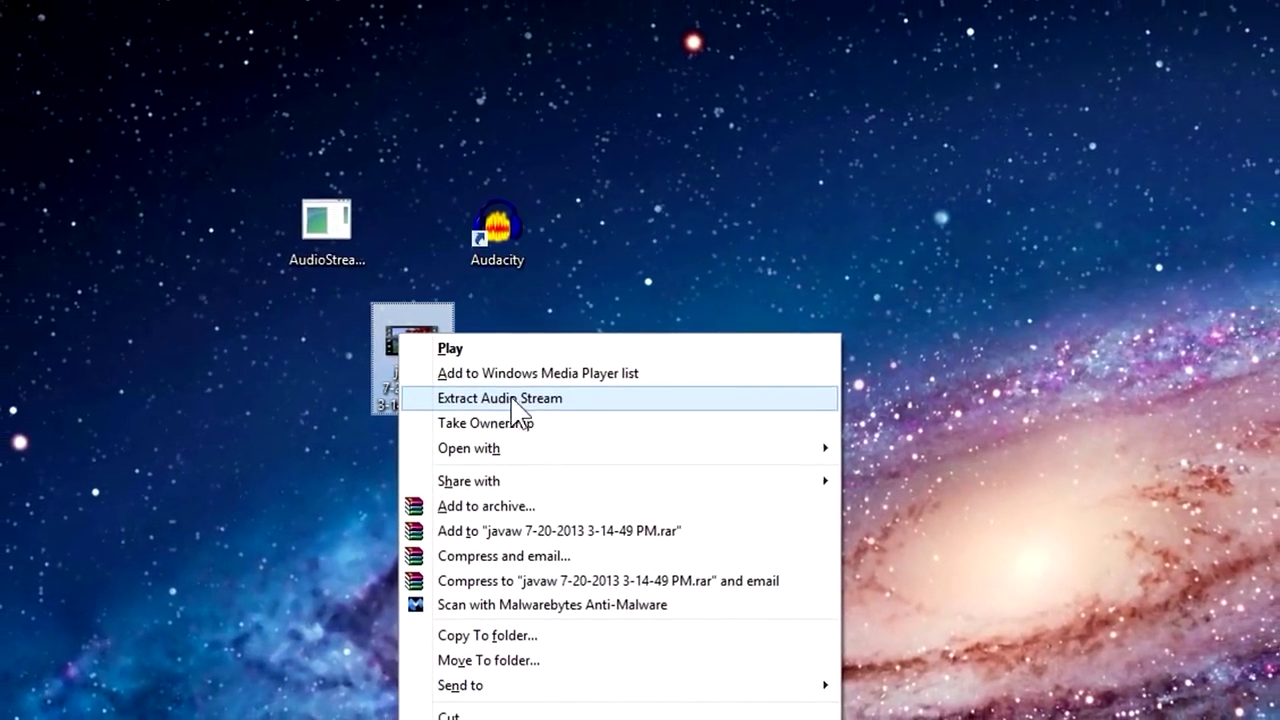
{"action": "left_click", "coordinate": [286, 360]}
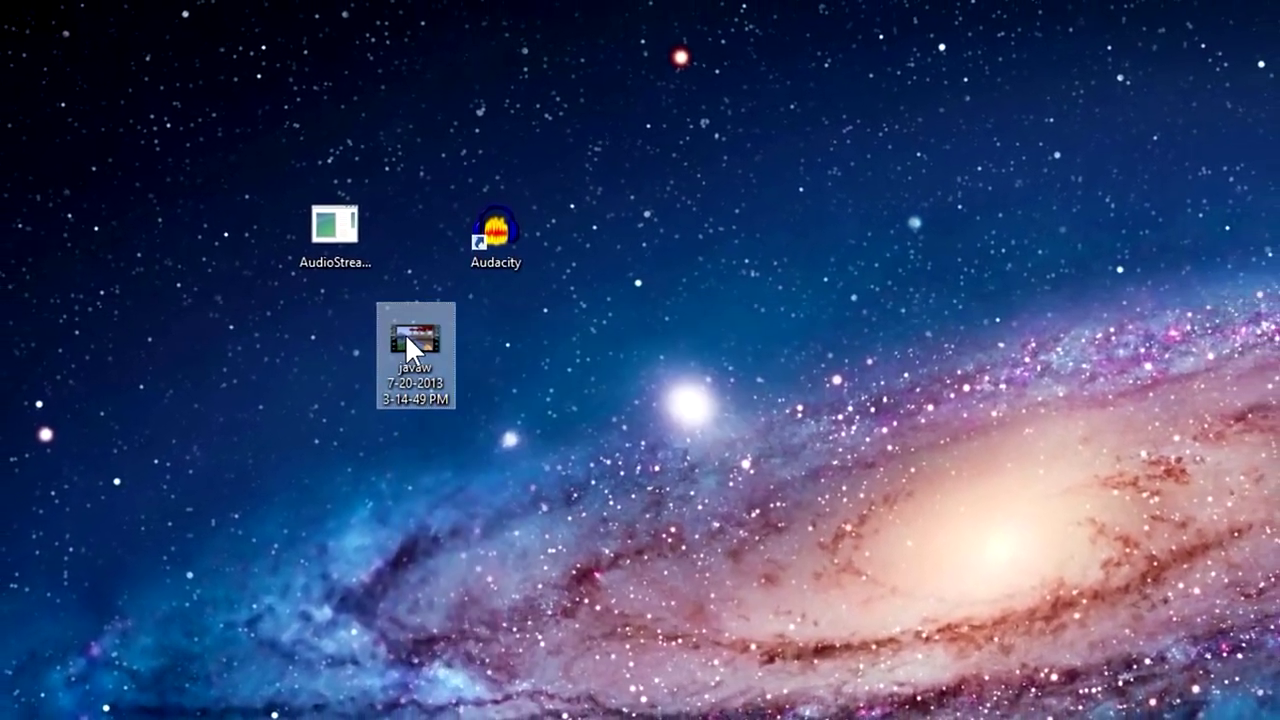
{"action": "left_click_drag", "start_coordinate": [430, 327], "coordinate": [340, 238]}
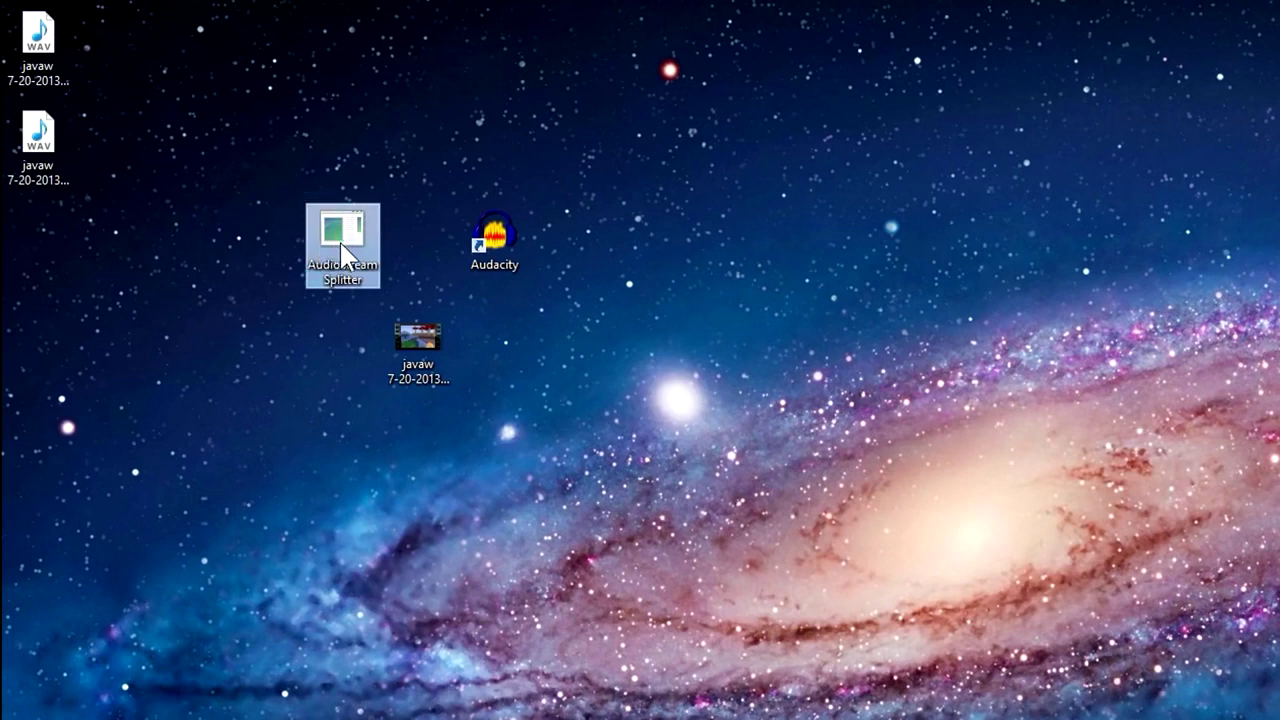
{"action": "mouse_move", "coordinate": [416, 338]}
{"action": "left_mouse_down"}
{"action": "mouse_move", "coordinate": [345, 290]}
{"action": "mouse_move", "coordinate": [354, 234]}
{"action": "mouse_move", "coordinate": [396, 337]}
{"action": "left_mouse_up"}
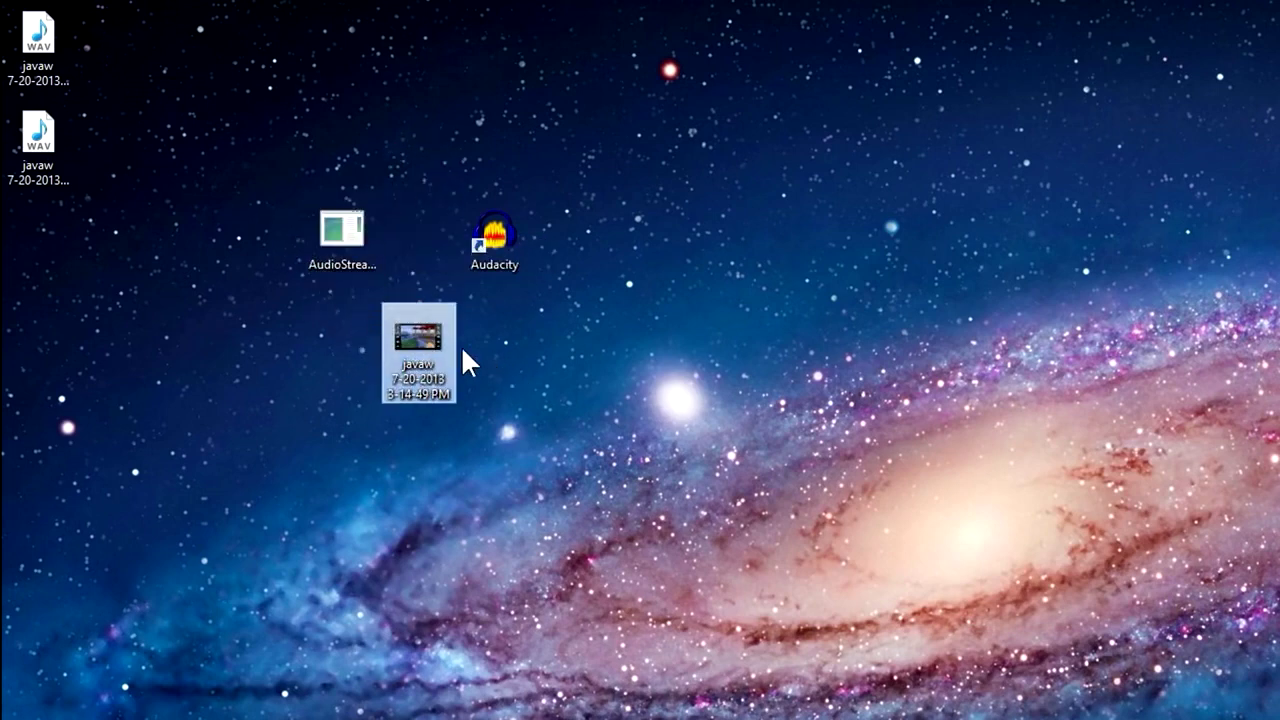
Step: Move the two extracted WAV files beside the Audacity shortcut and set st1 apart from st0 in the same row
{"action": "left_click_drag", "start_coordinate": [118, 265], "coordinate": [660, 248]}
{"action": "left_click", "coordinate": [645, 340]}
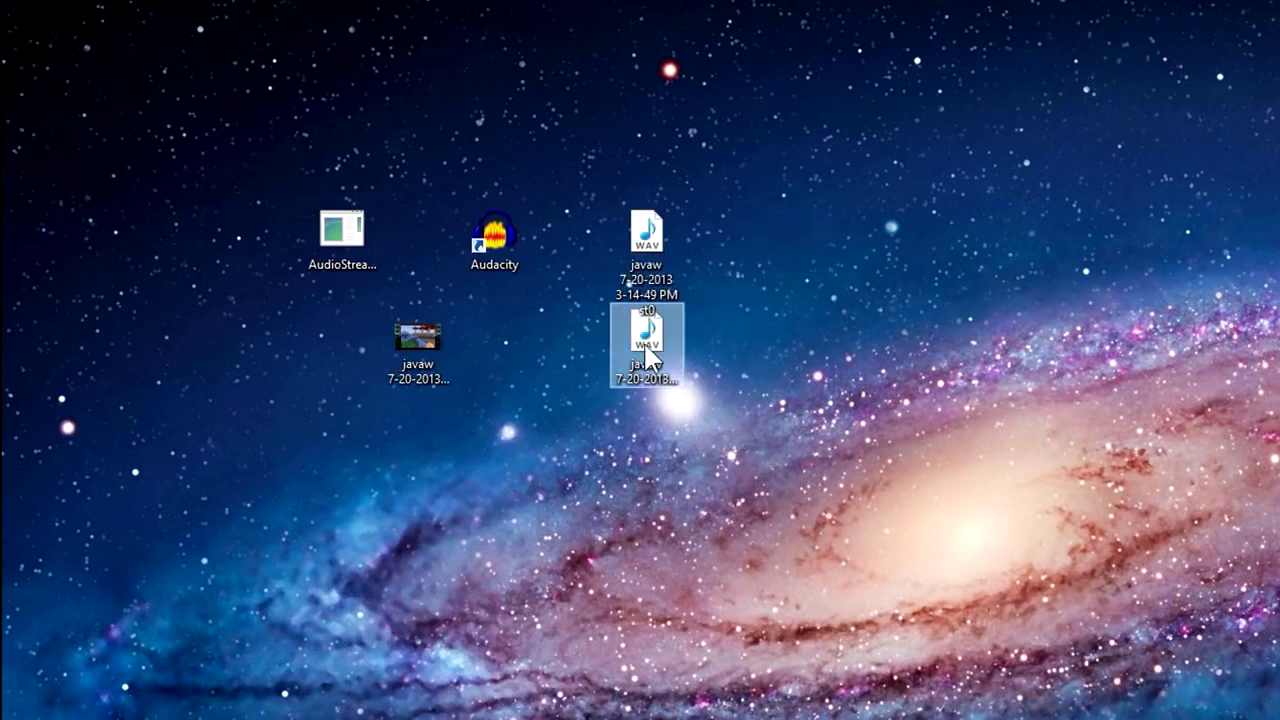
{"action": "left_click", "coordinate": [751, 218]}
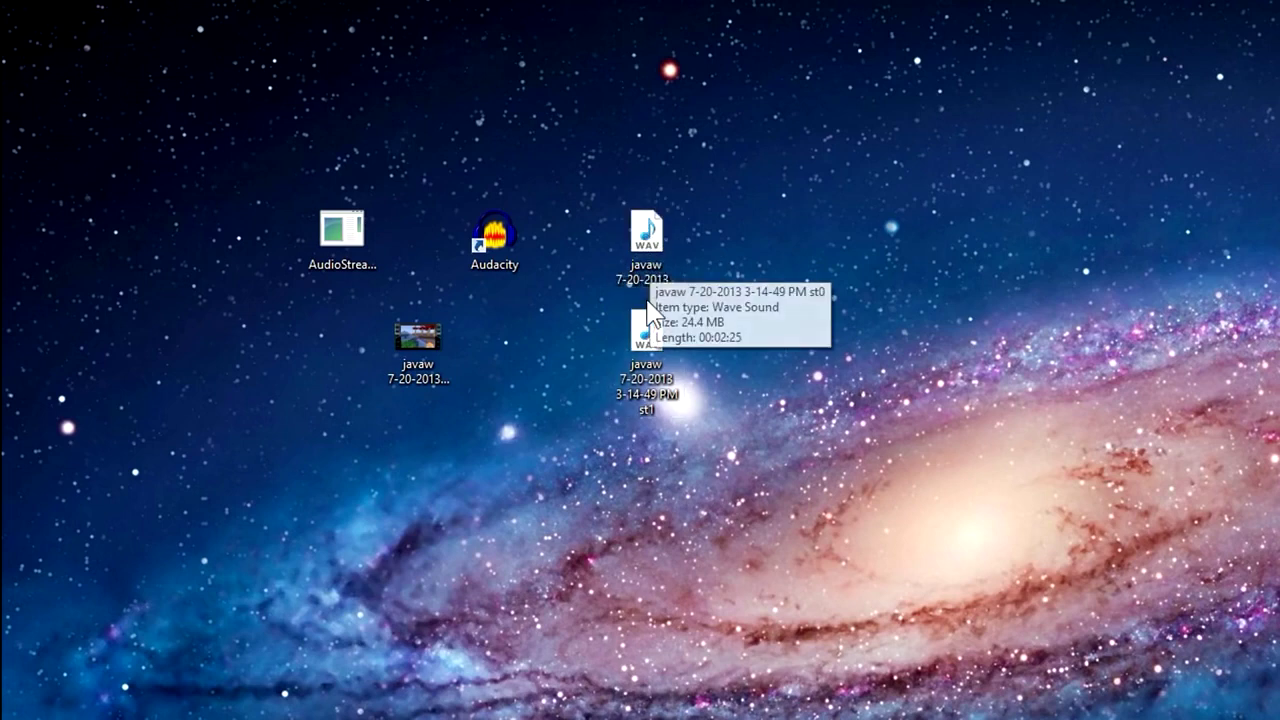
{"action": "left_click_drag", "start_coordinate": [611, 367], "coordinate": [755, 322]}
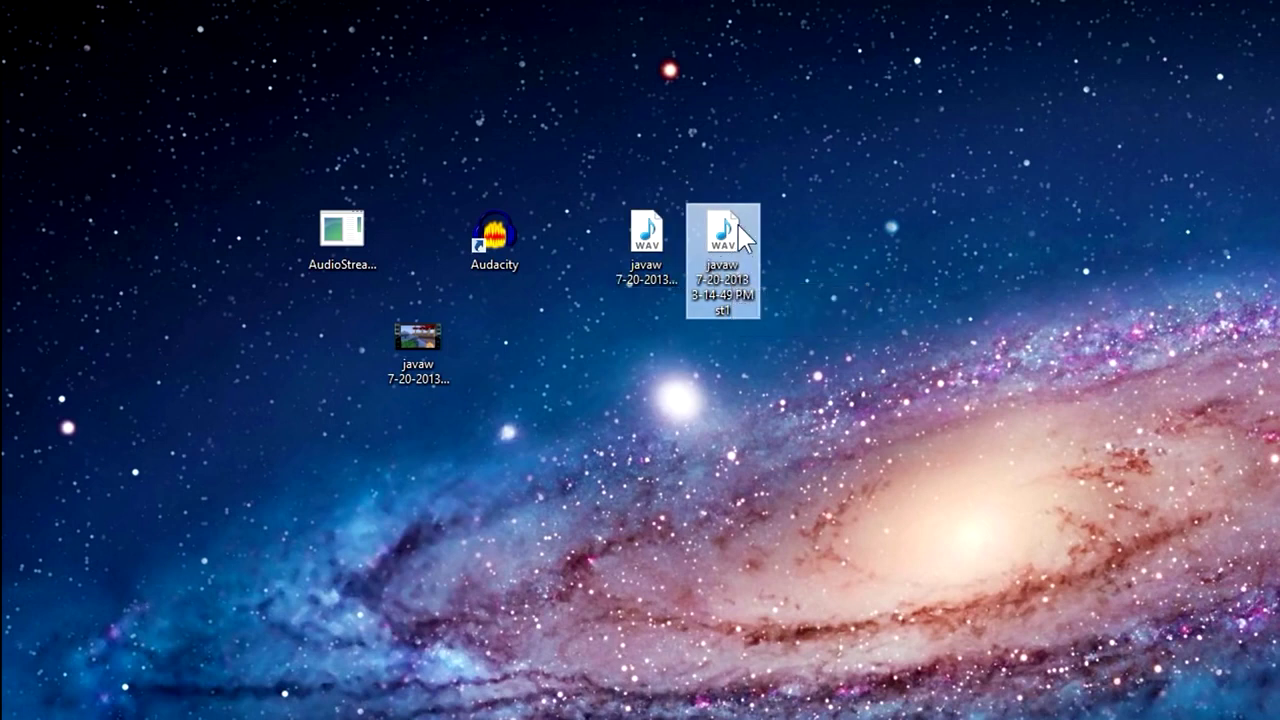
{"action": "left_click_drag", "start_coordinate": [740, 237], "coordinate": [803, 236]}
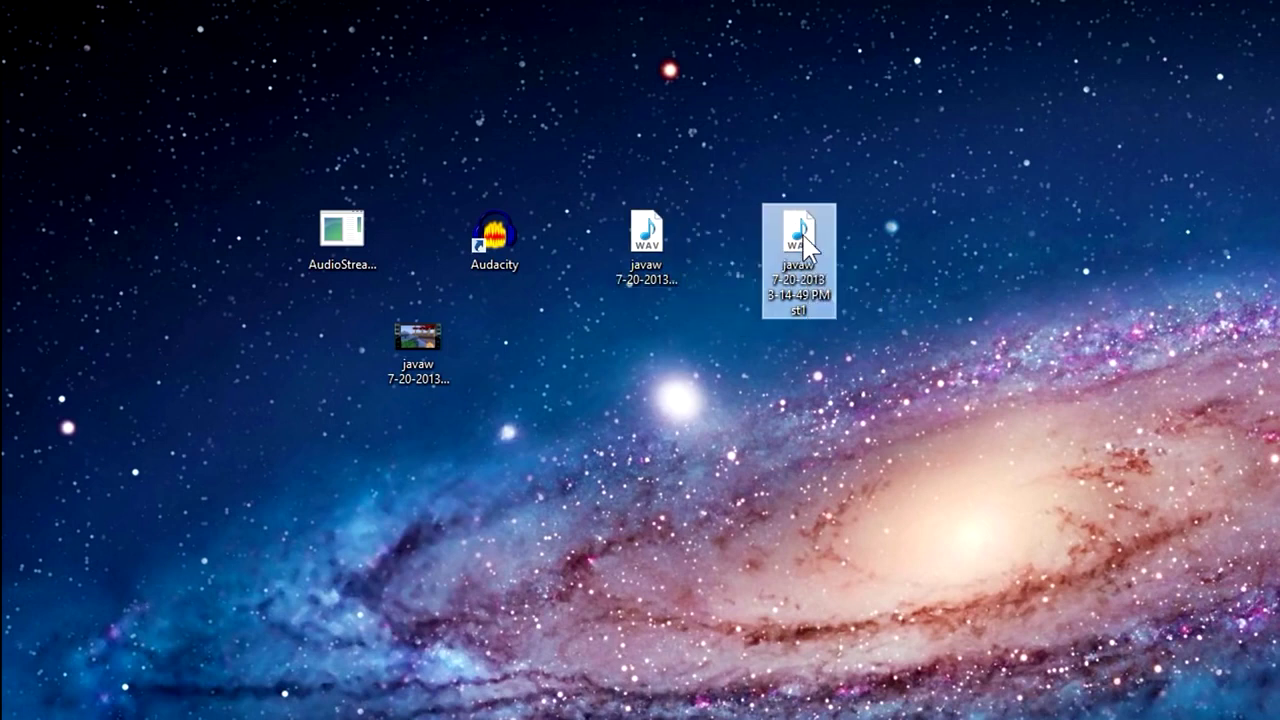
{"action": "left_click", "coordinate": [655, 243]}
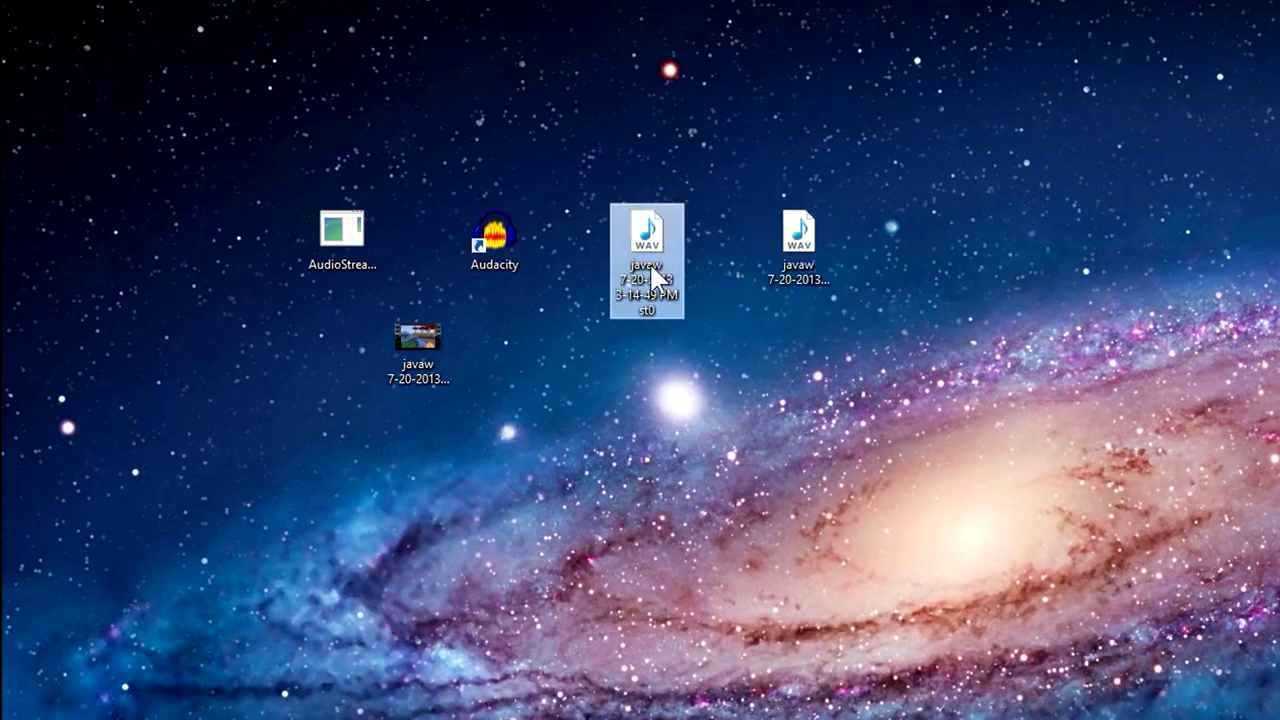
{"action": "mouse_move", "coordinate": [767, 252]}
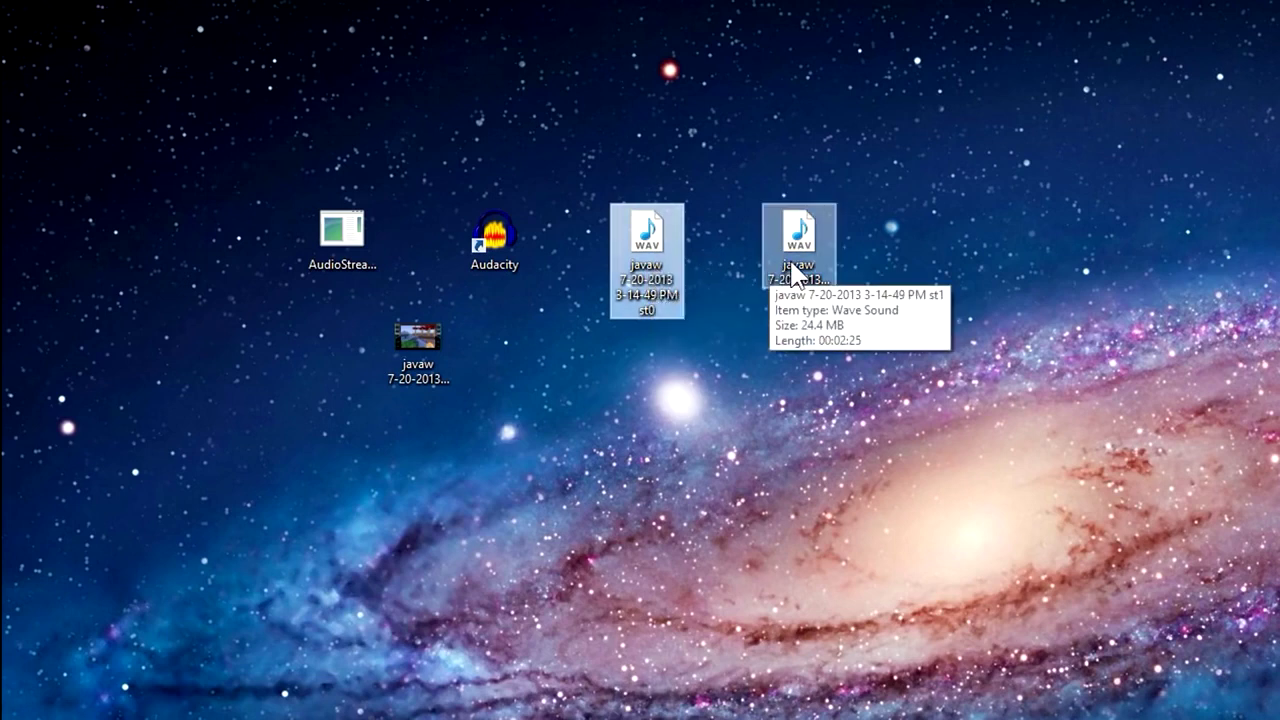
{"action": "left_click", "coordinate": [792, 268]}
{"action": "left_click", "coordinate": [646, 262]}
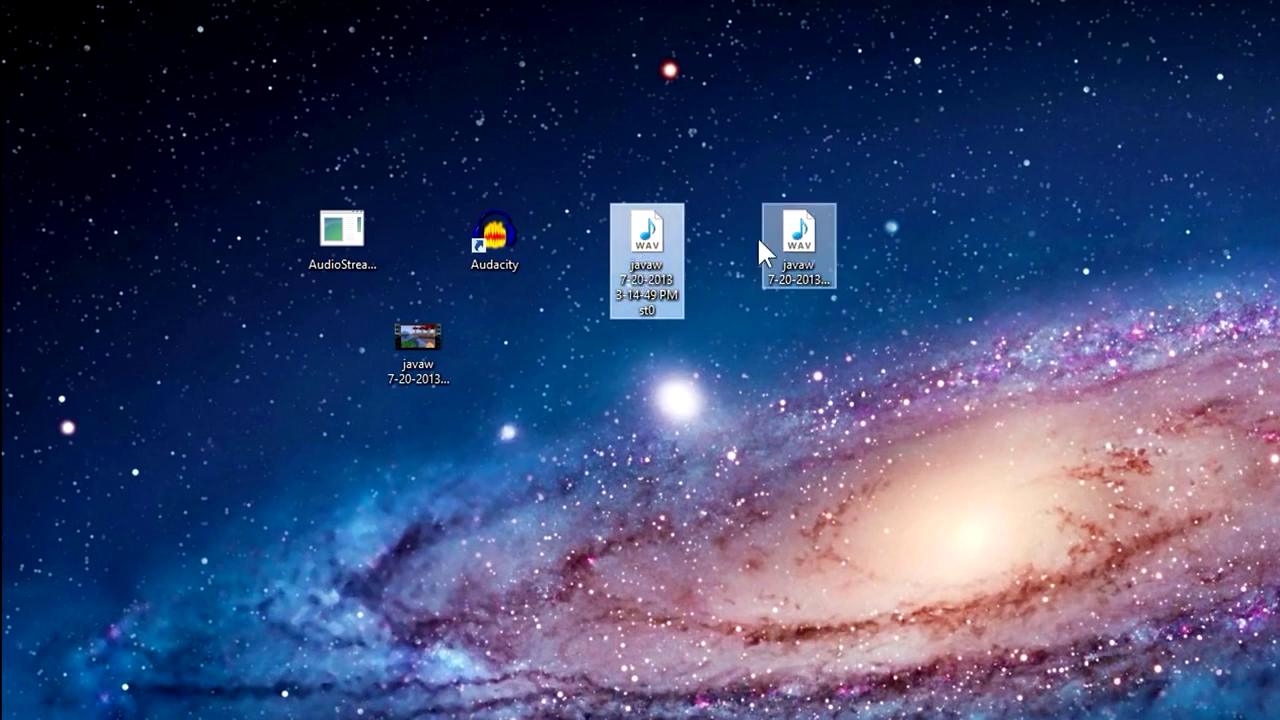
{"action": "mouse_move", "coordinate": [637, 277]}
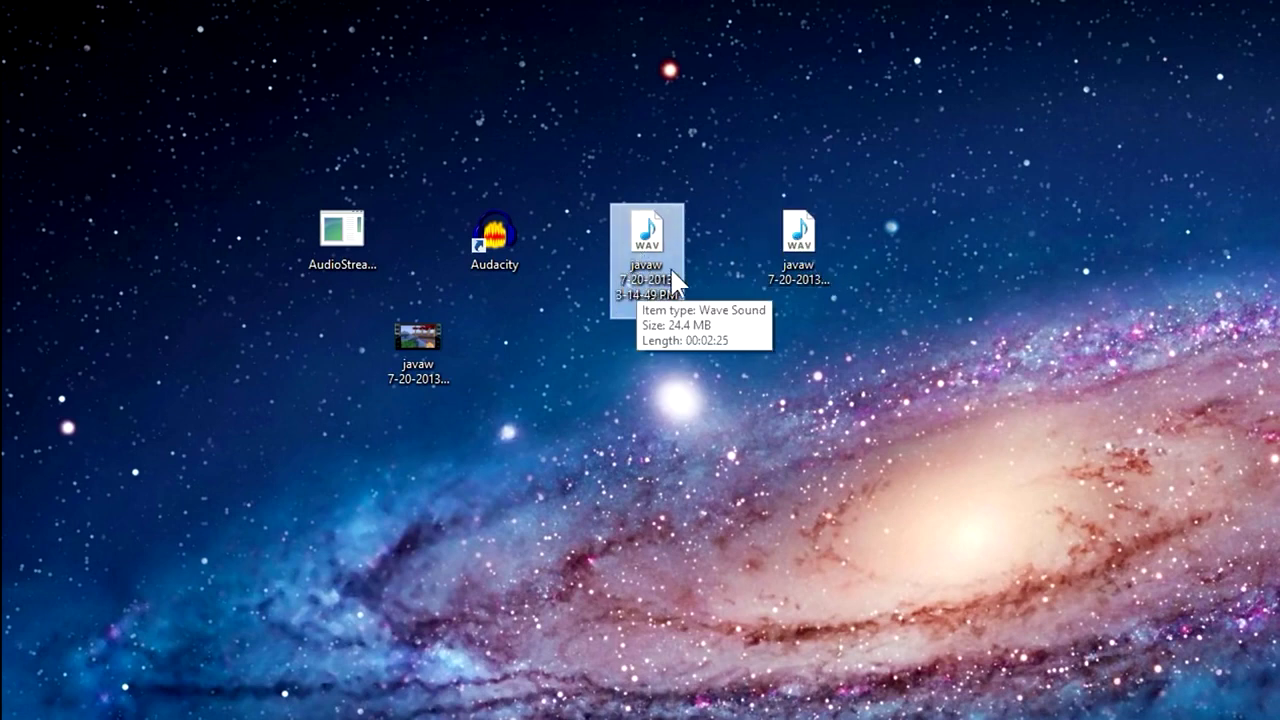
{"action": "left_click", "coordinate": [702, 277]}
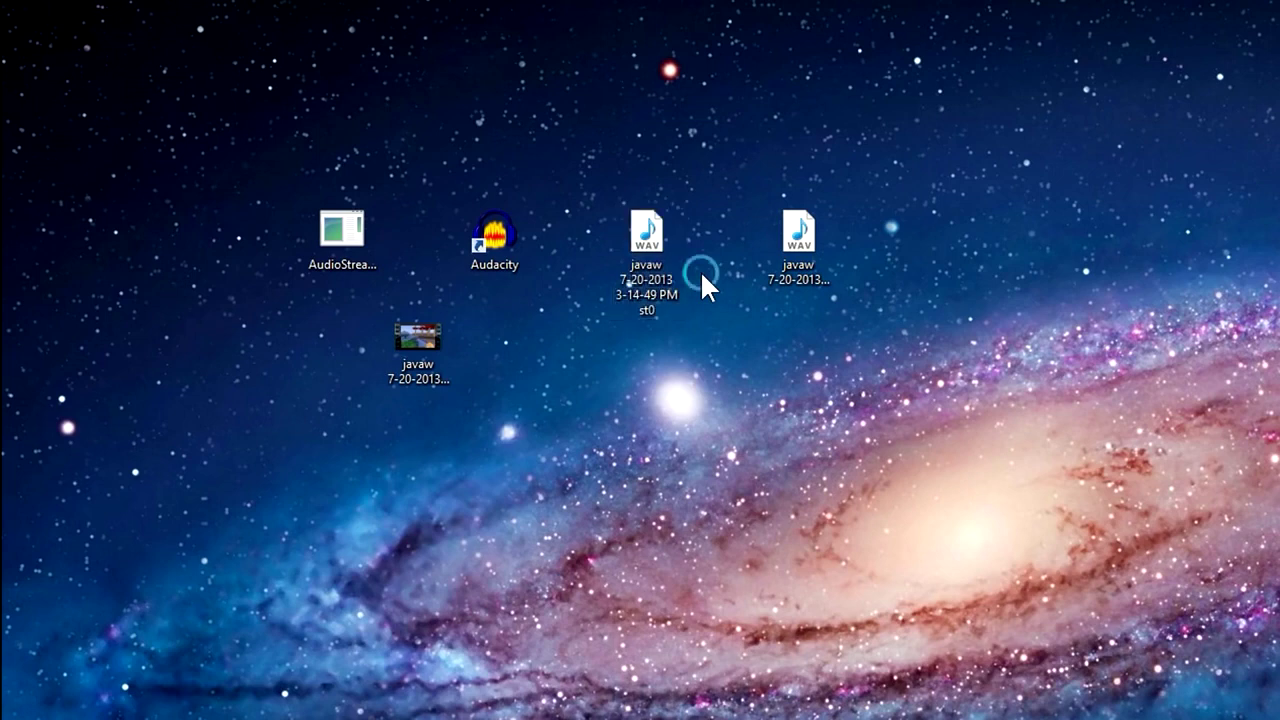
Step: Play the extracted st1 WAV file briefly to hear its content, and close the media player
{"action": "left_click", "coordinate": [790, 240]}
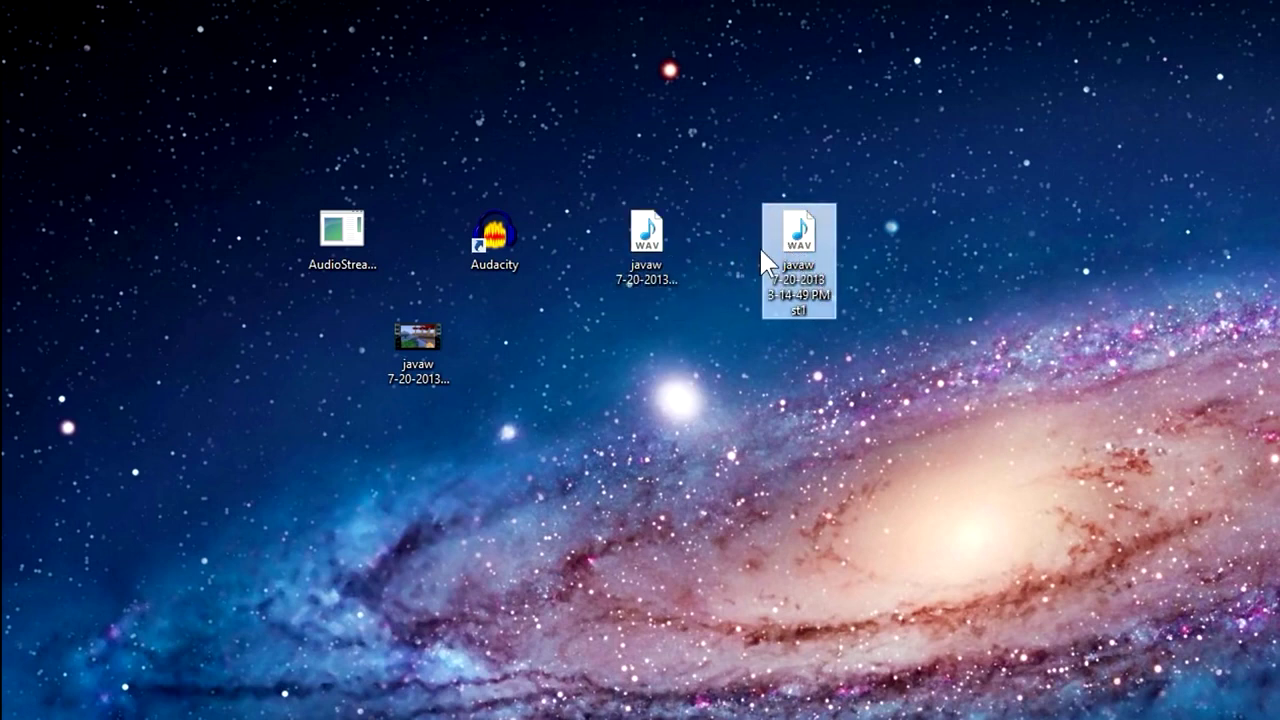
{"action": "left_click_drag", "start_coordinate": [716, 141], "coordinate": [870, 343]}
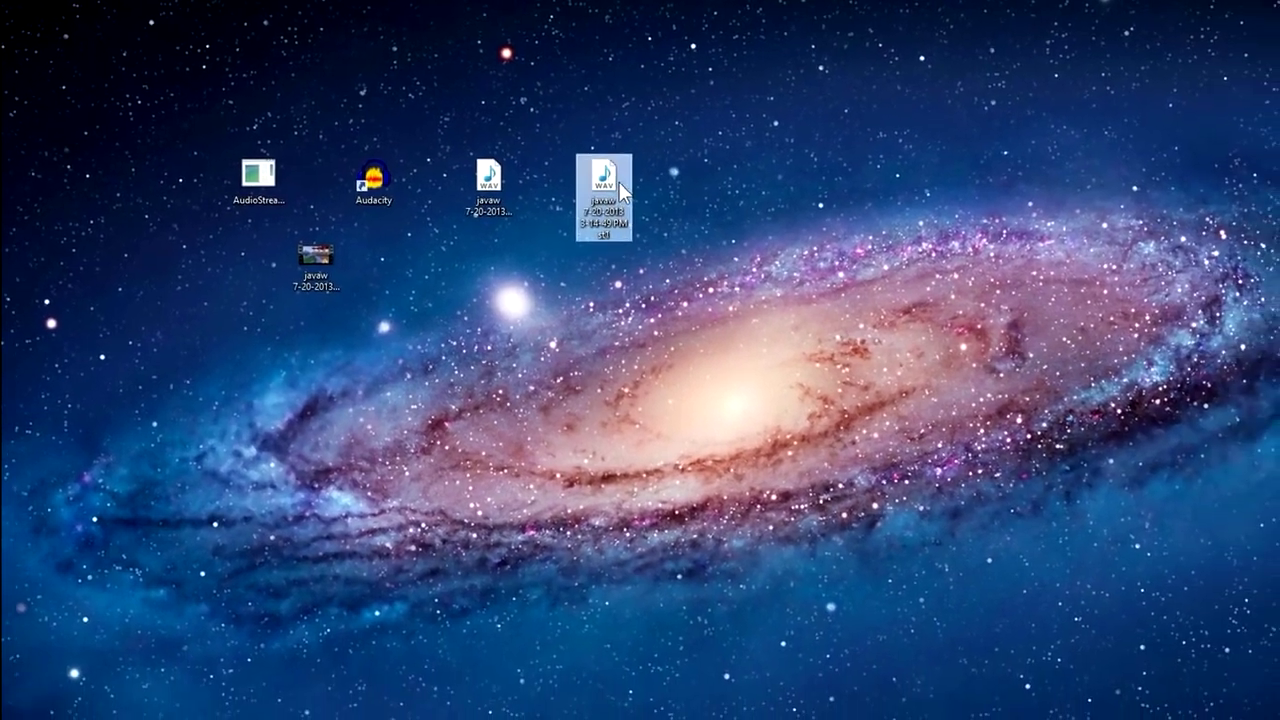
{"action": "double_click", "coordinate": [632, 186]}
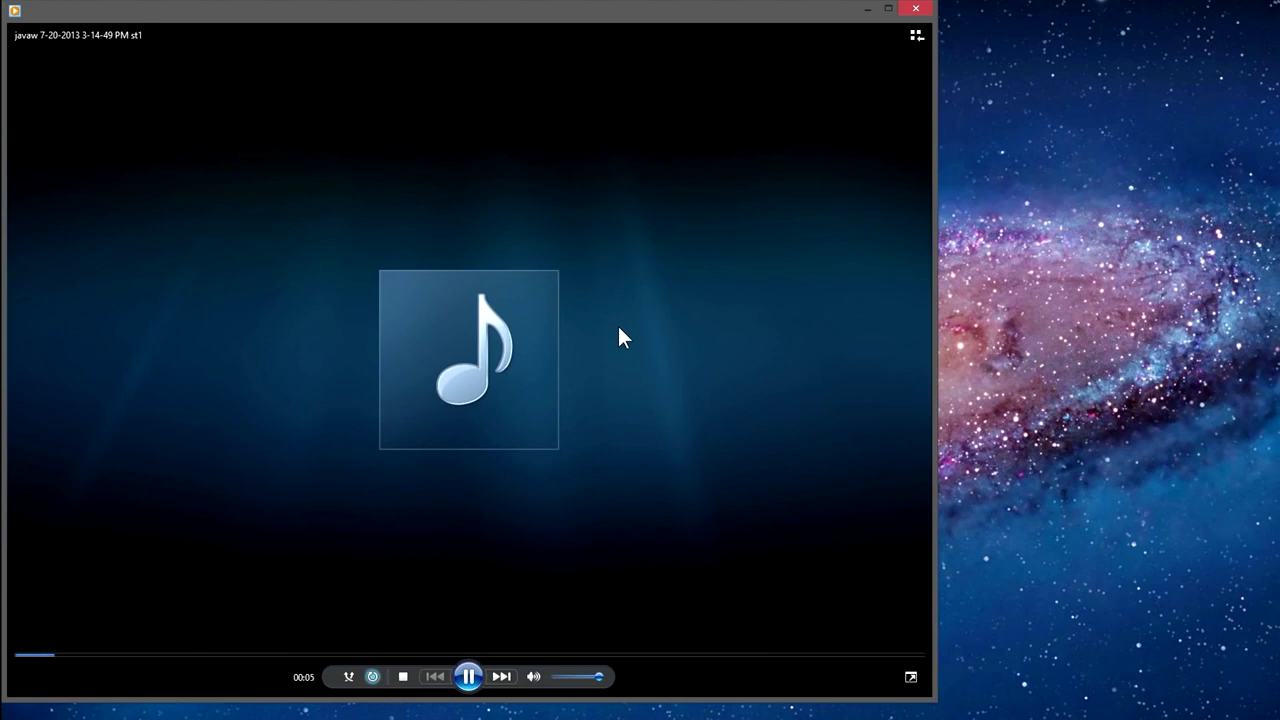
{"action": "left_click", "coordinate": [931, 12]}
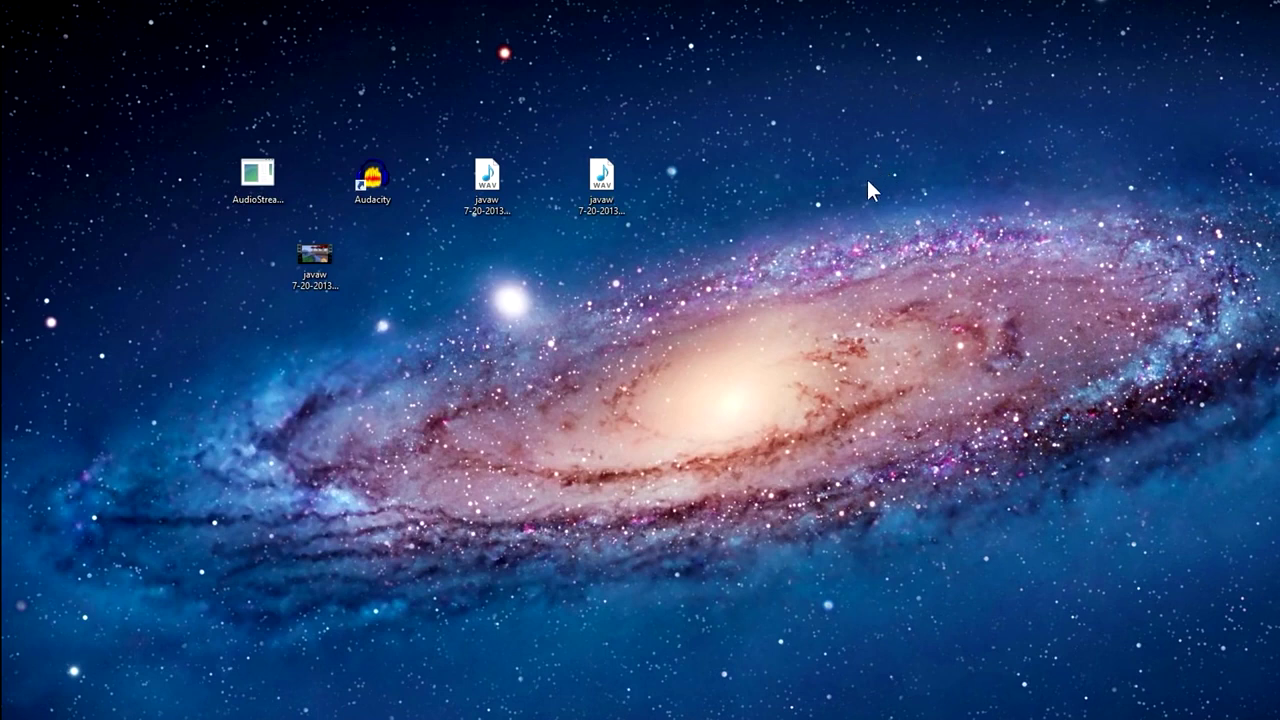
Step: Place the st1 WAV file in the area below the Audacity shortcut and shift st0 slightly away from the shortcut
{"action": "left_click_drag", "start_coordinate": [600, 180], "coordinate": [412, 330]}
{"action": "left_click_drag", "start_coordinate": [492, 182], "coordinate": [570, 190]}
{"action": "left_click", "coordinate": [584, 255]}
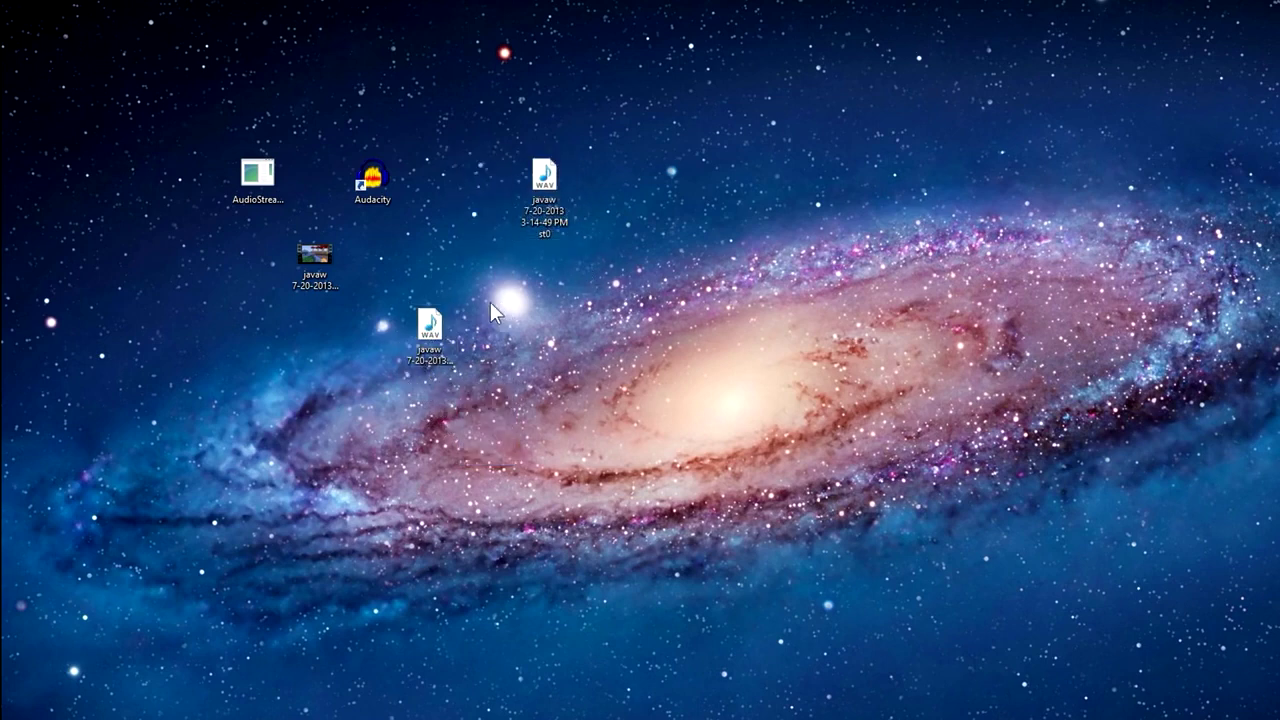
{"action": "left_click", "coordinate": [418, 341]}
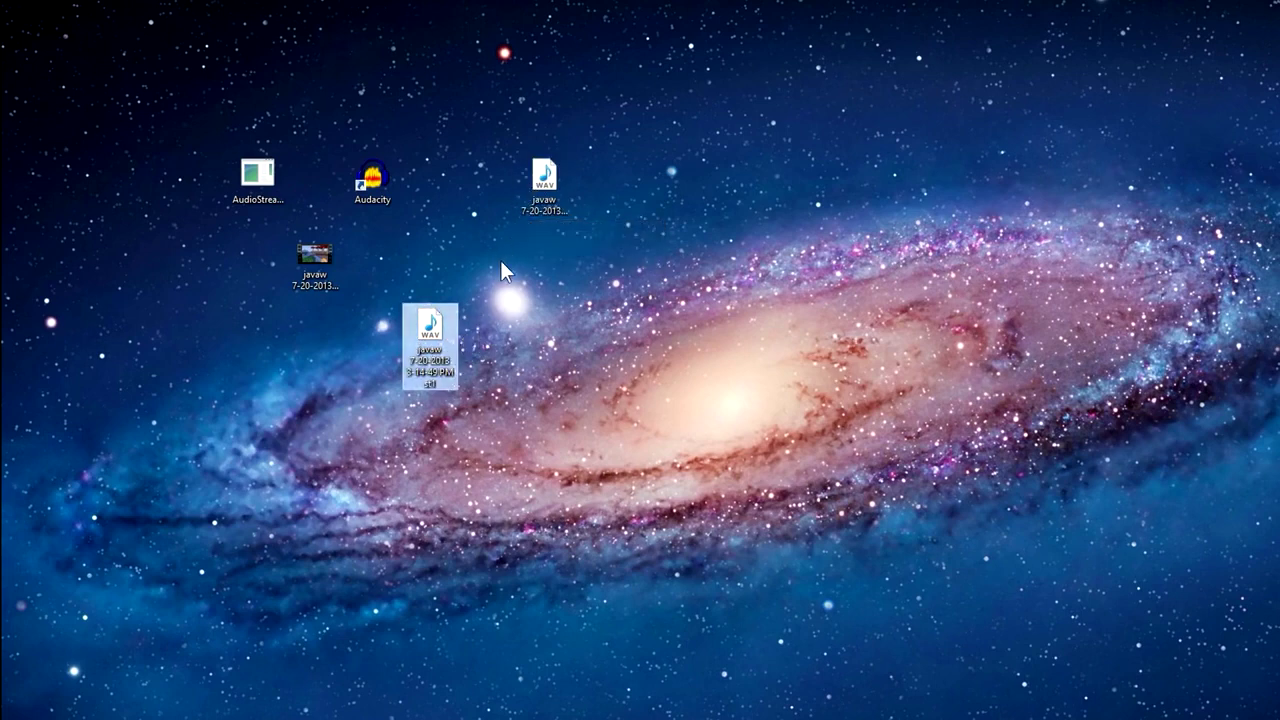
{"action": "left_click_drag", "start_coordinate": [441, 343], "coordinate": [445, 315]}
{"action": "left_click_drag", "start_coordinate": [494, 139], "coordinate": [589, 231]}
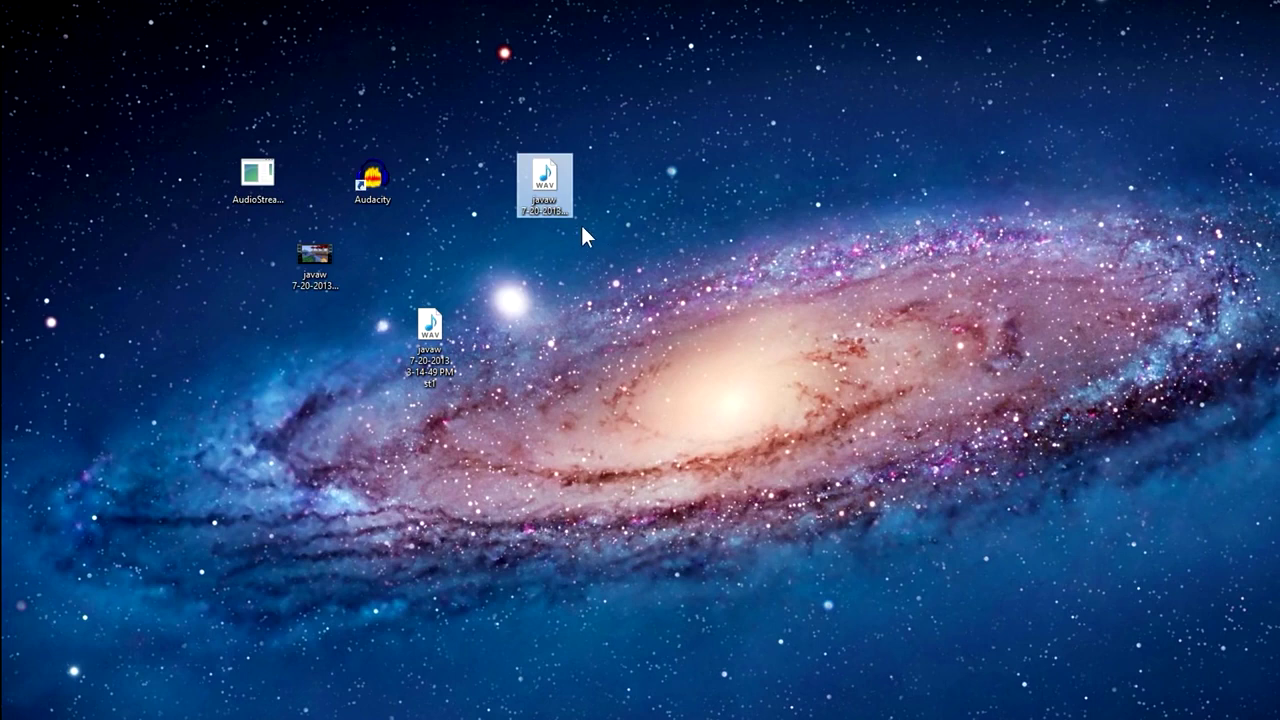
{"action": "left_click", "coordinate": [581, 235]}
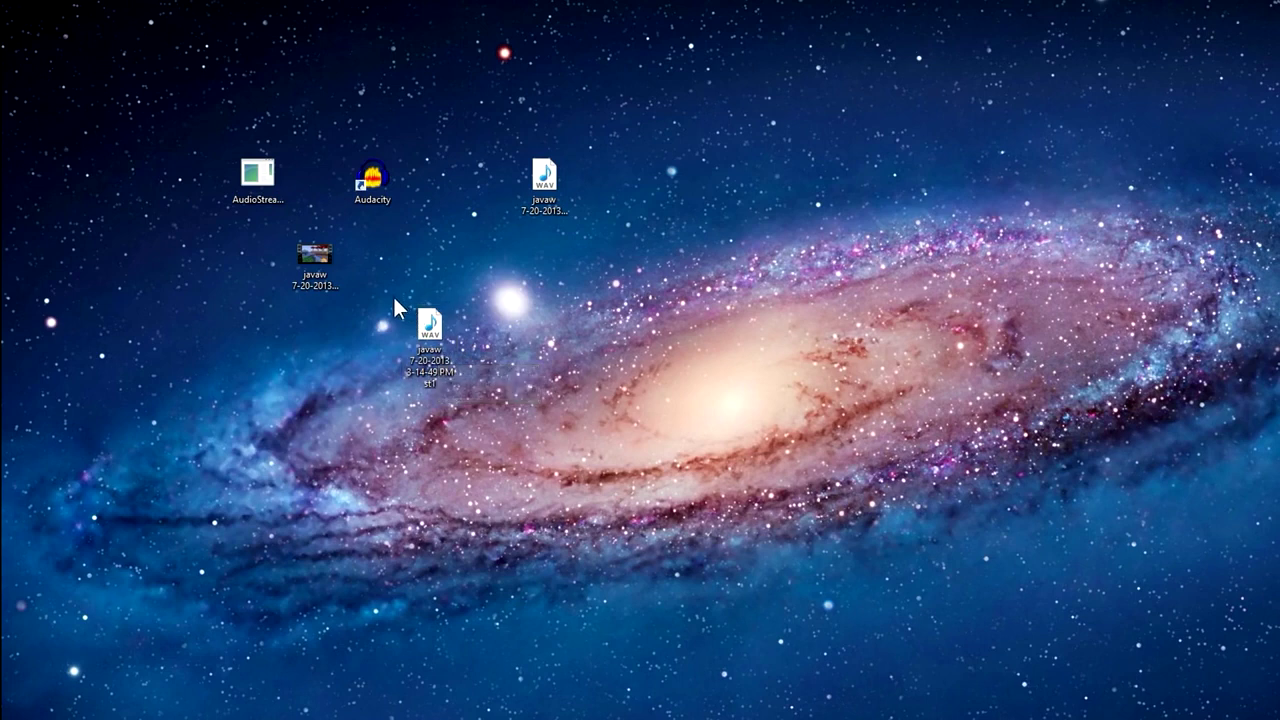
{"action": "mouse_move", "coordinate": [423, 340]}
{"action": "double_click", "coordinate": [409, 220]}
Step: Launch Audacity using the st1 WAV file and move its window clear of the desktop files
{"action": "mouse_move", "coordinate": [425, 341]}
{"action": "left_mouse_down"}
{"action": "mouse_move", "coordinate": [371, 185]}
{"action": "mouse_move", "coordinate": [424, 345]}
{"action": "left_mouse_up"}
{"action": "right_click", "coordinate": [424, 350]}
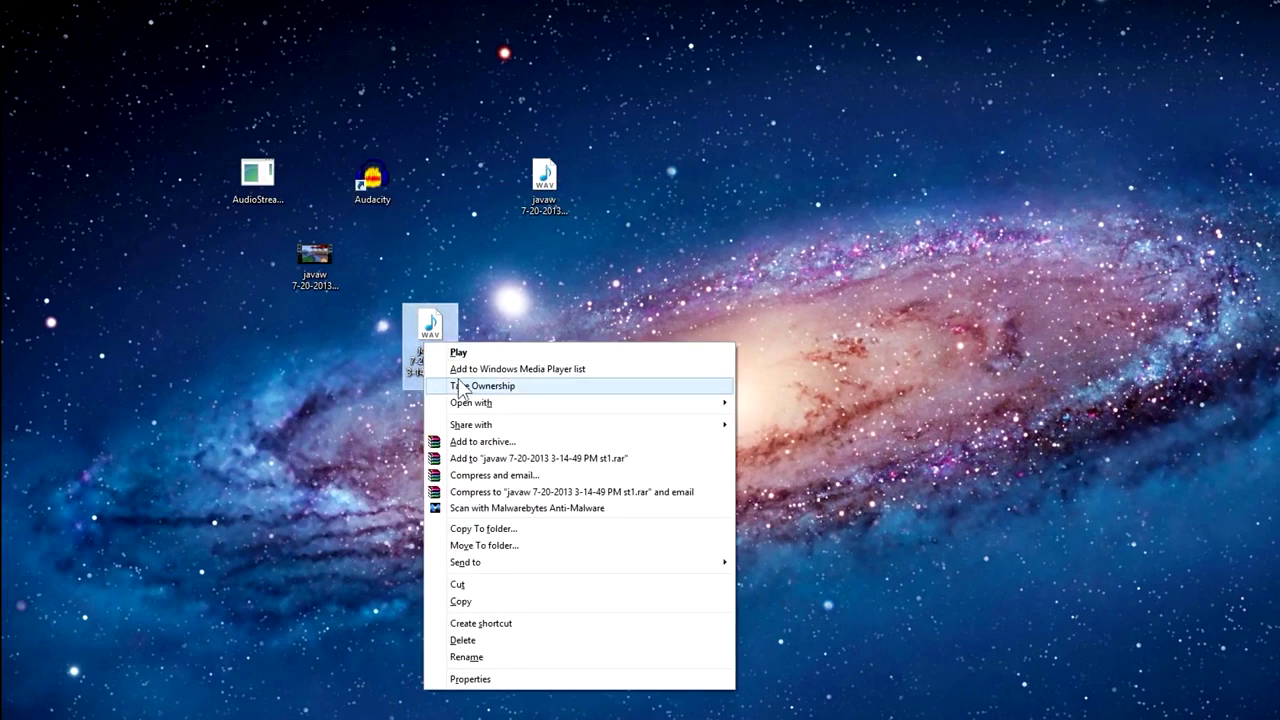
{"action": "mouse_move", "coordinate": [466, 405]}
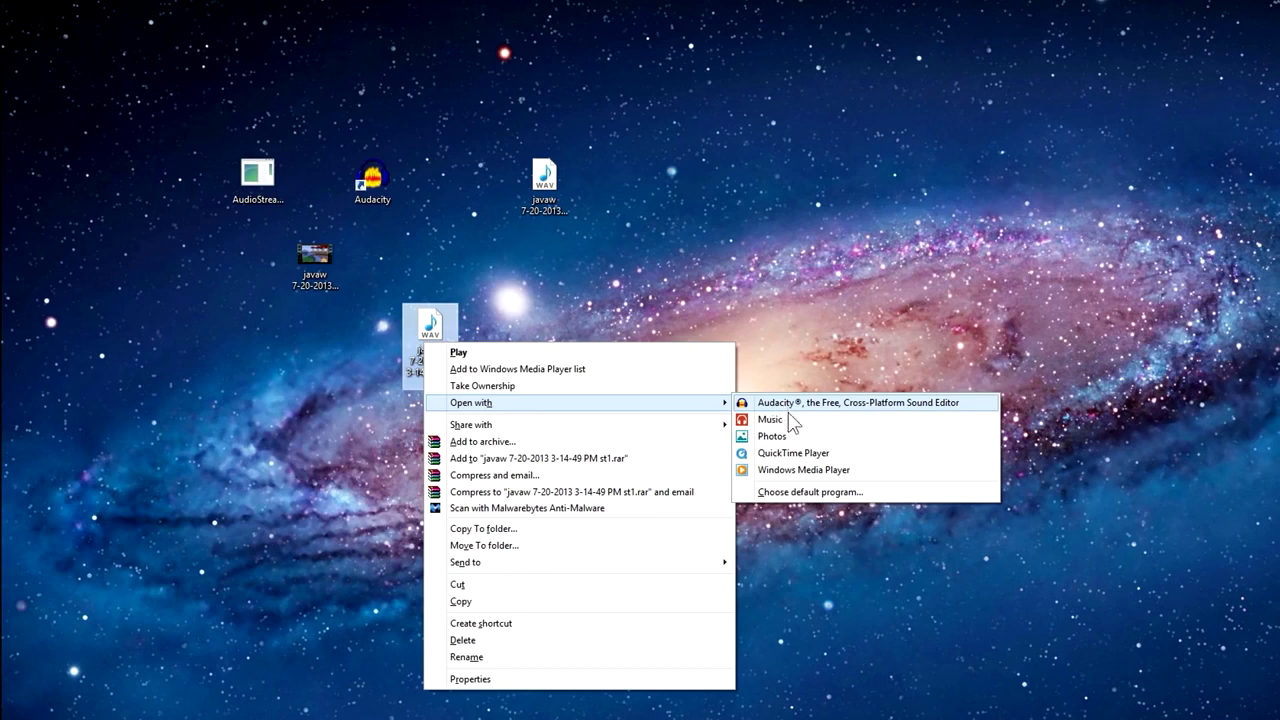
{"action": "left_click", "coordinate": [757, 306]}
{"action": "left_click_drag", "start_coordinate": [430, 335], "coordinate": [380, 184]}
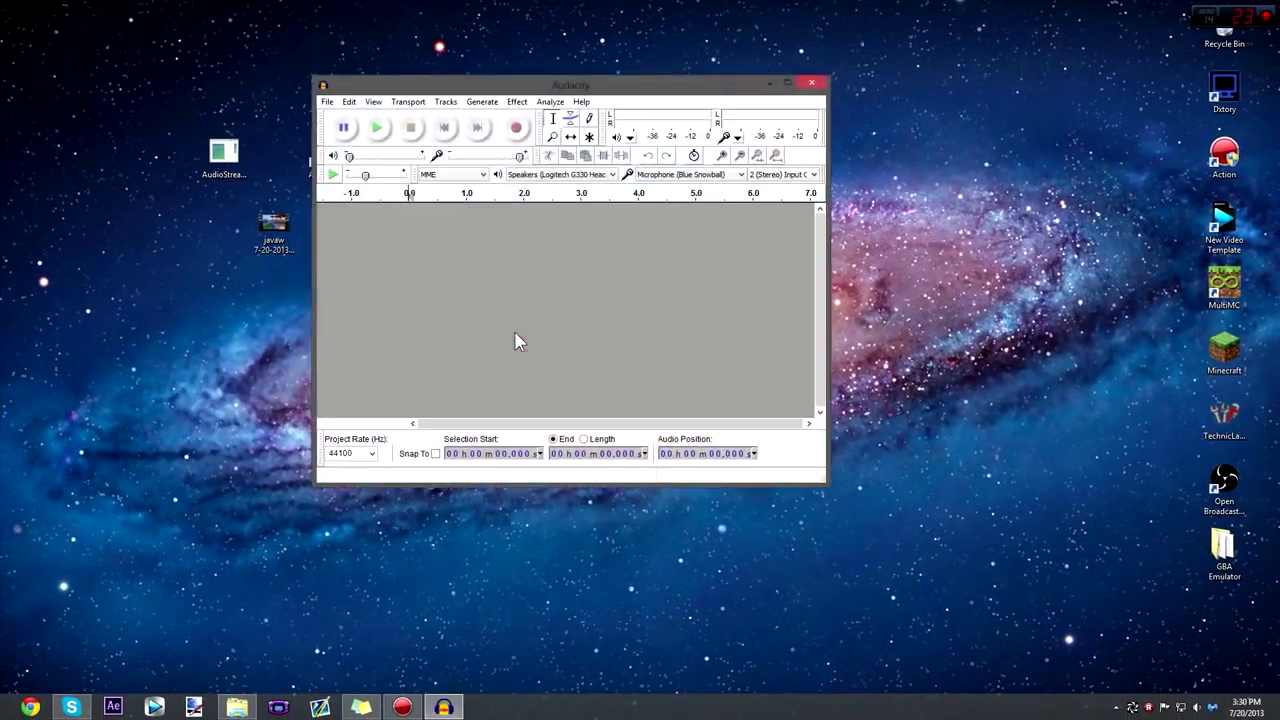
{"action": "left_click_drag", "start_coordinate": [534, 86], "coordinate": [825, 96]}
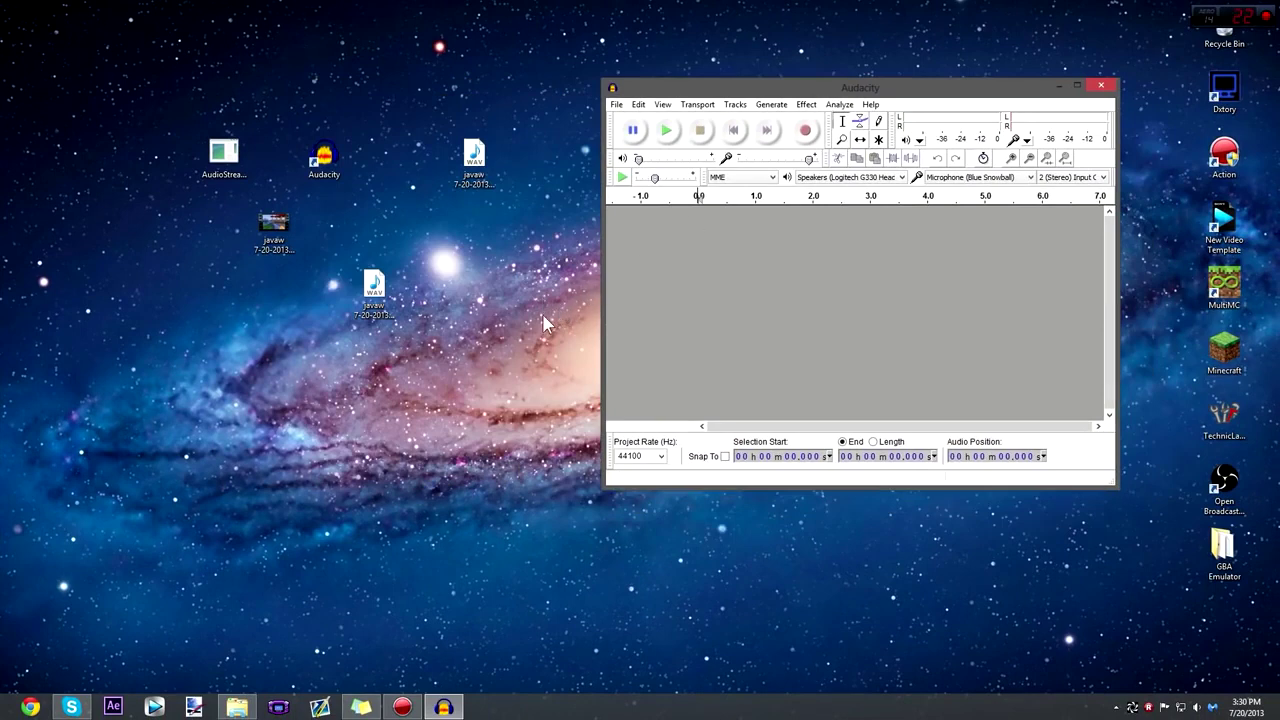
Step: Import the st1 WAV file into the open Audacity project and maximize the window
{"action": "right_click", "coordinate": [378, 293]}
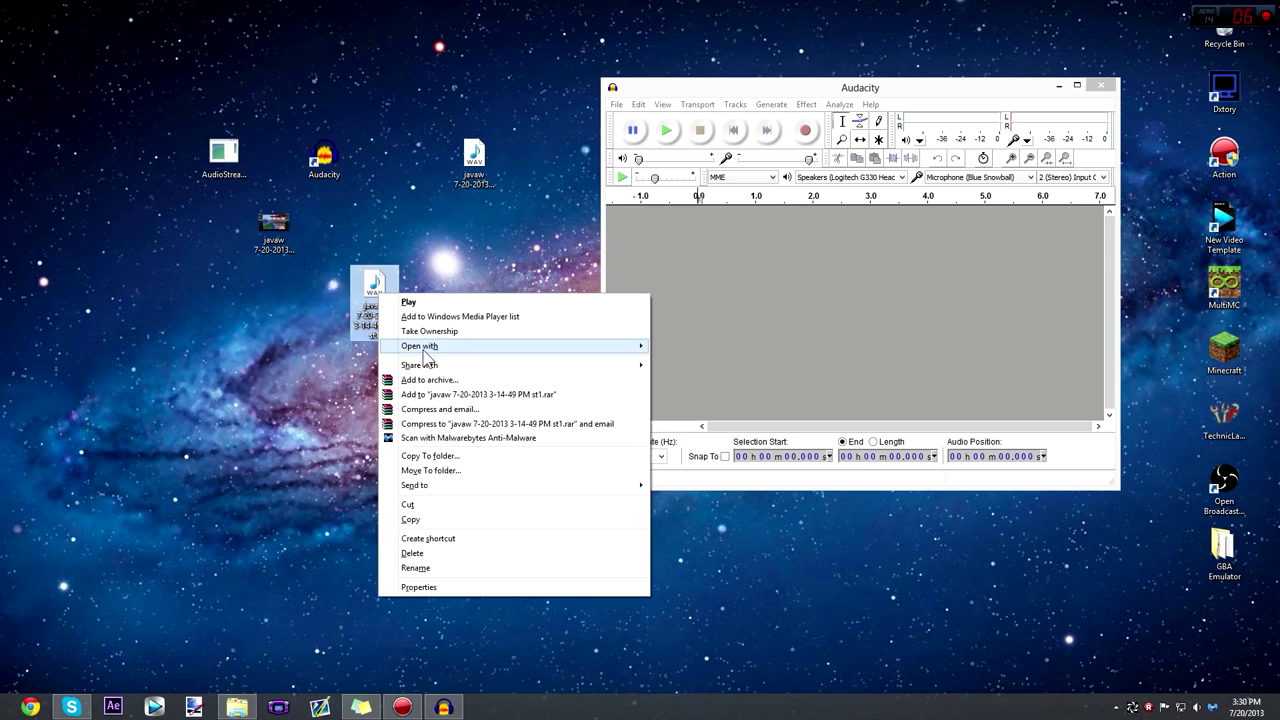
{"action": "left_click", "coordinate": [418, 252]}
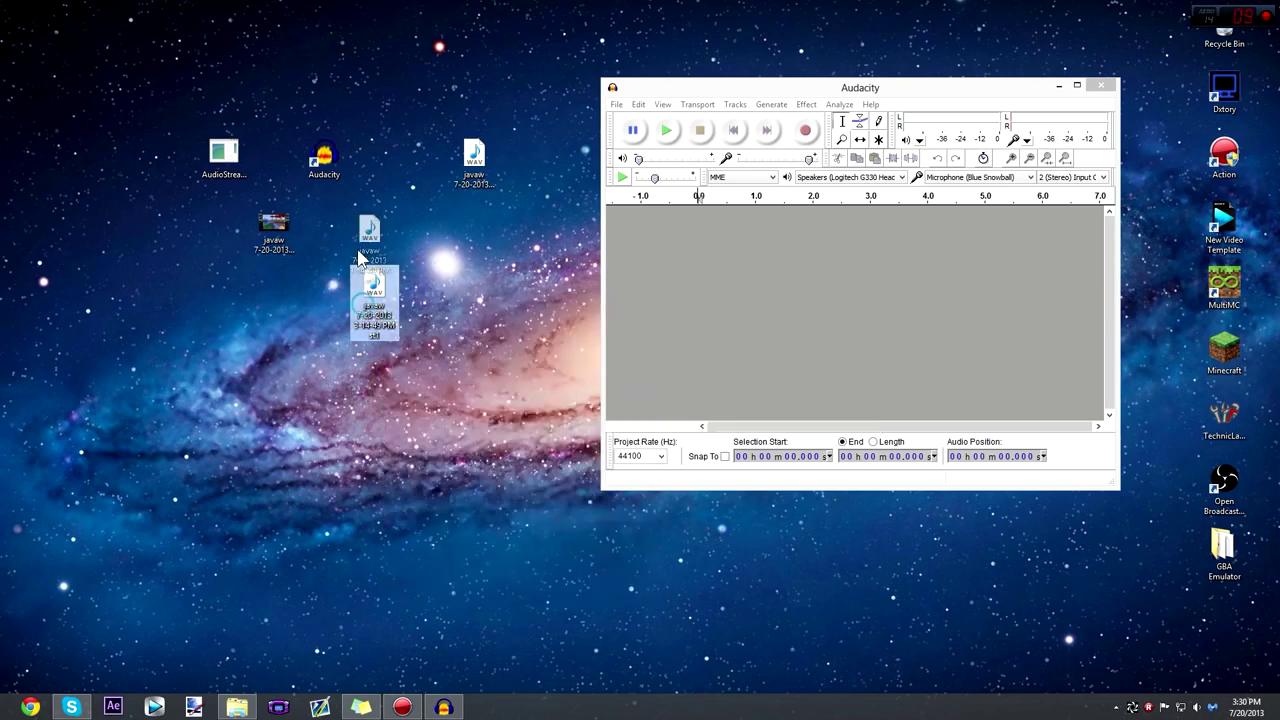
{"action": "left_click_drag", "start_coordinate": [366, 284], "coordinate": [660, 261]}
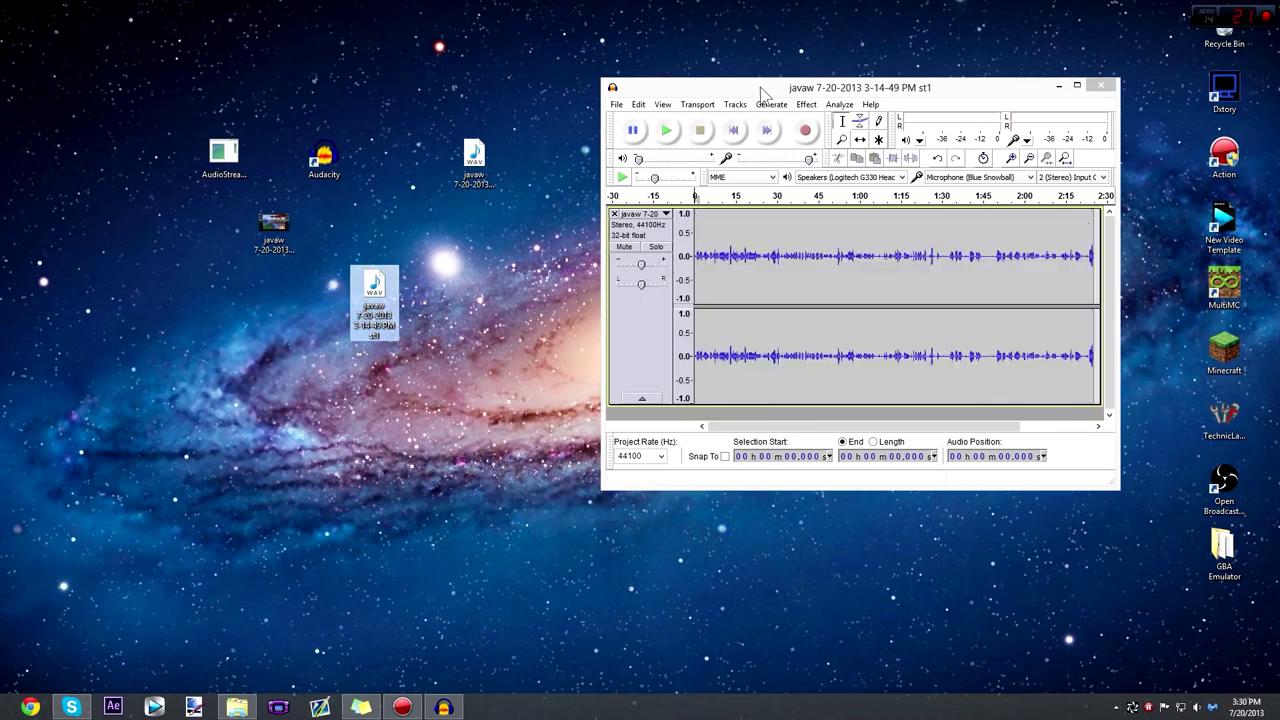
{"action": "left_click_drag", "start_coordinate": [767, 92], "coordinate": [527, 134]}
{"action": "left_click", "coordinate": [835, 128]}
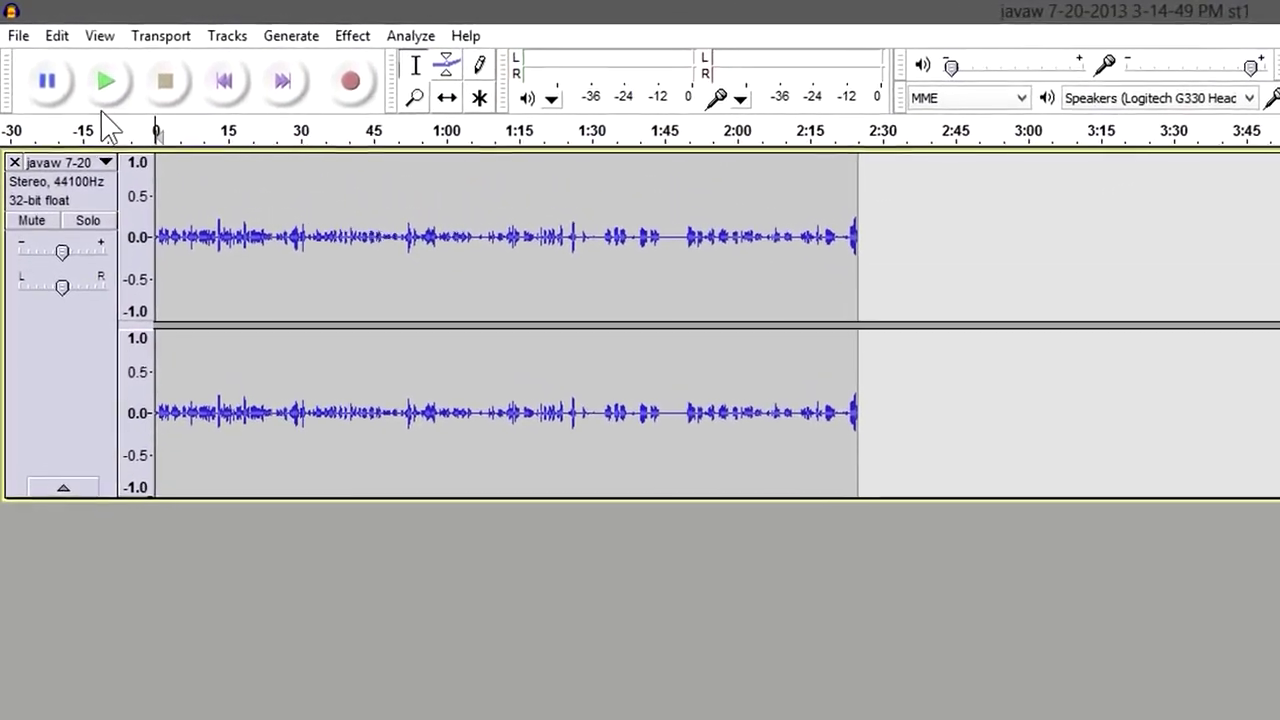
Step: Play the beginning of the imported st1 track and stop playback
{"action": "left_click", "coordinate": [82, 68]}
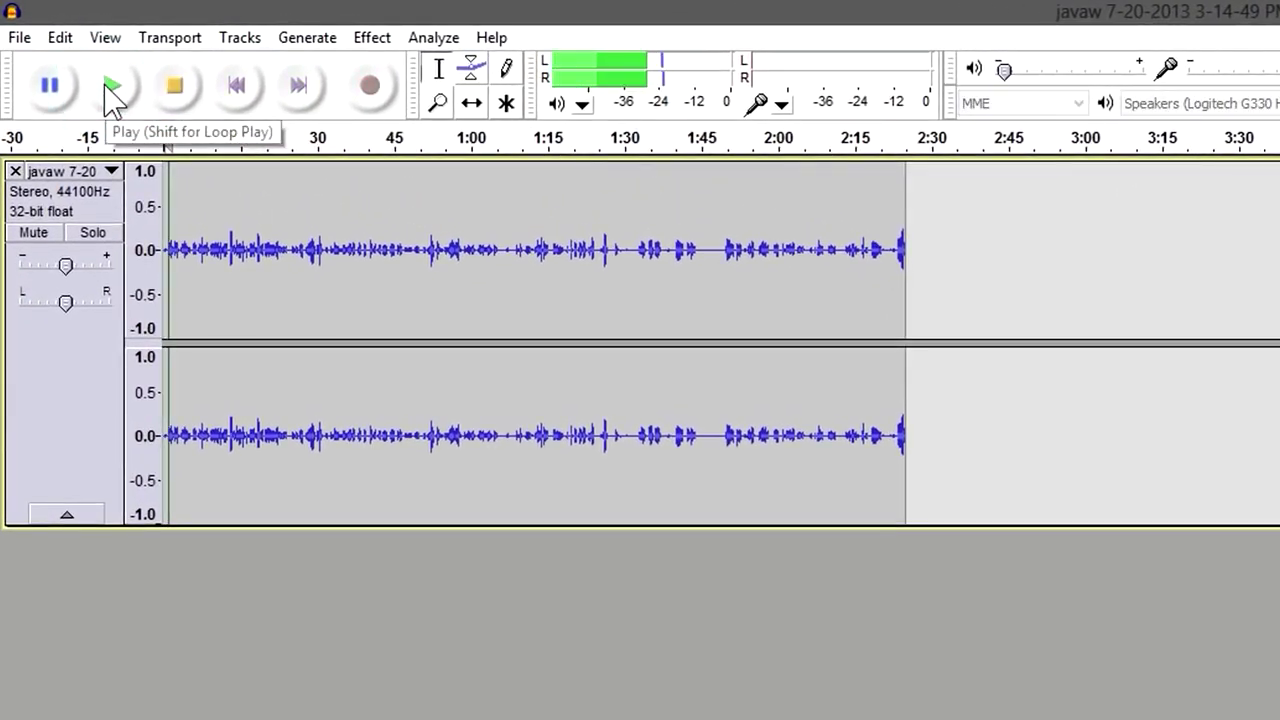
{"action": "left_click", "coordinate": [175, 90]}
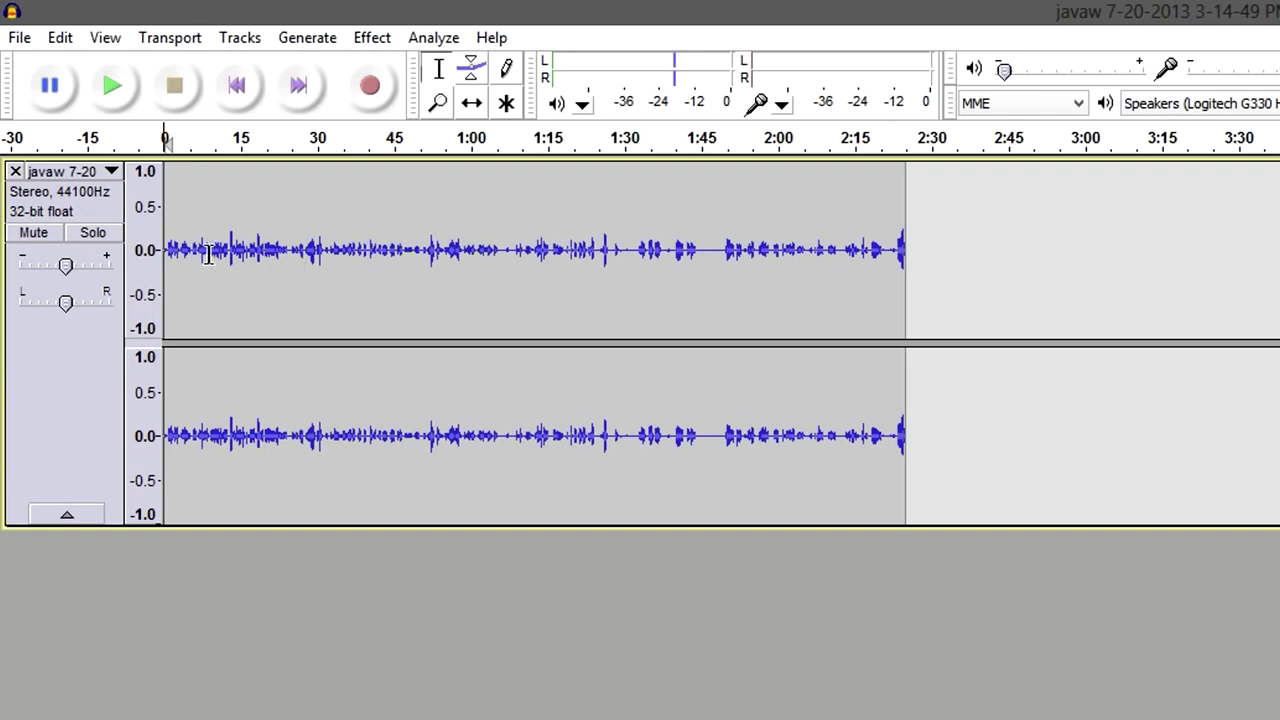
{"action": "left_click_drag", "start_coordinate": [173, 256], "coordinate": [274, 250]}
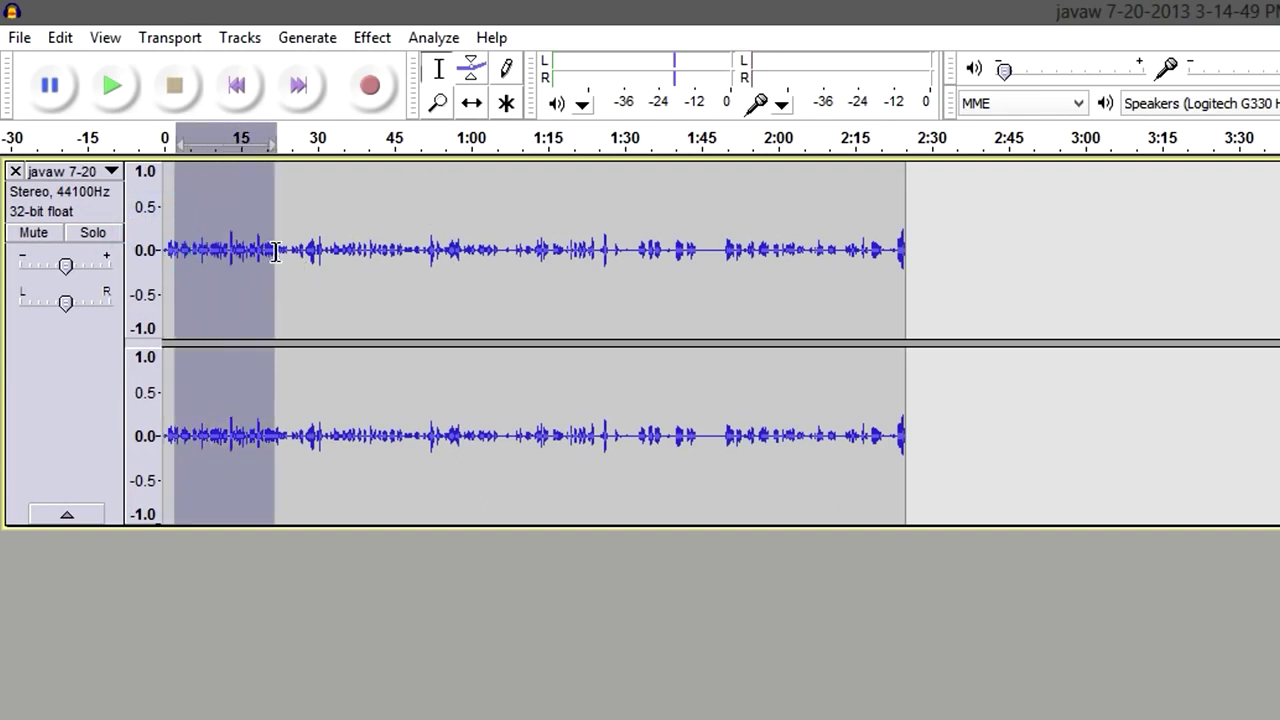
{"action": "left_click", "coordinate": [238, 240]}
{"action": "left_click", "coordinate": [233, 238]}
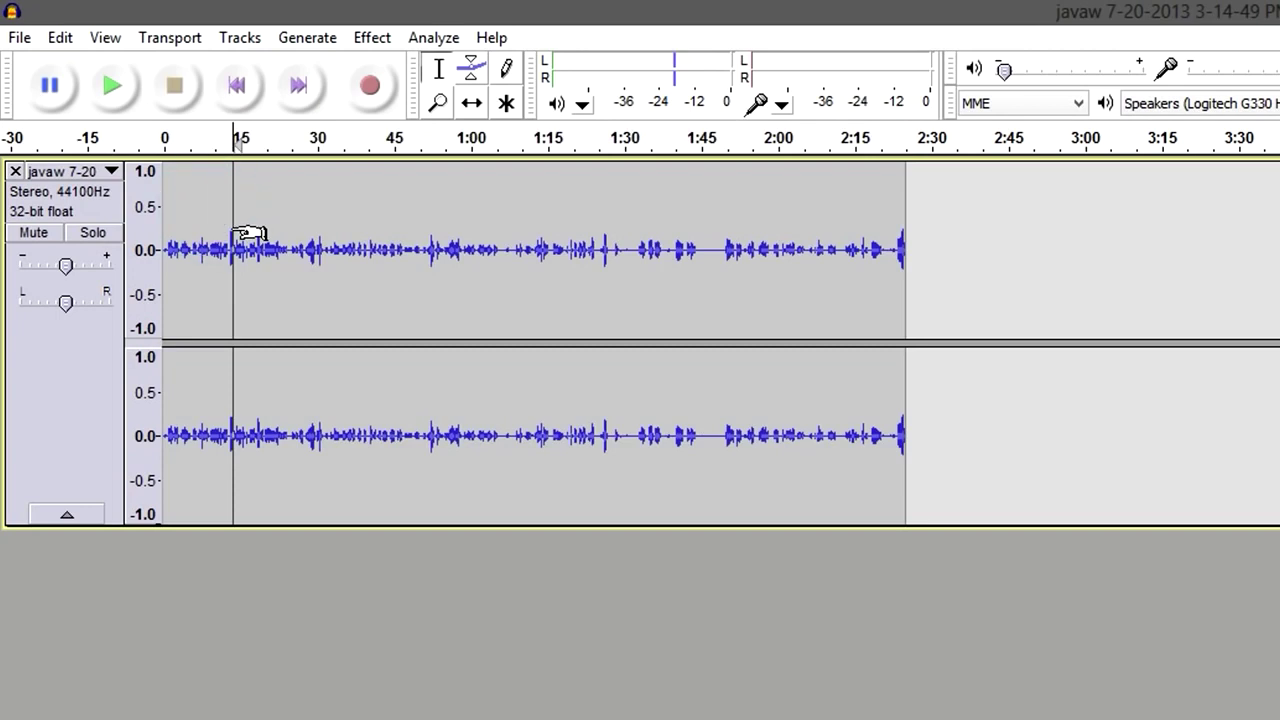
{"action": "double_click", "coordinate": [232, 163]}
{"action": "left_click", "coordinate": [234, 165]}
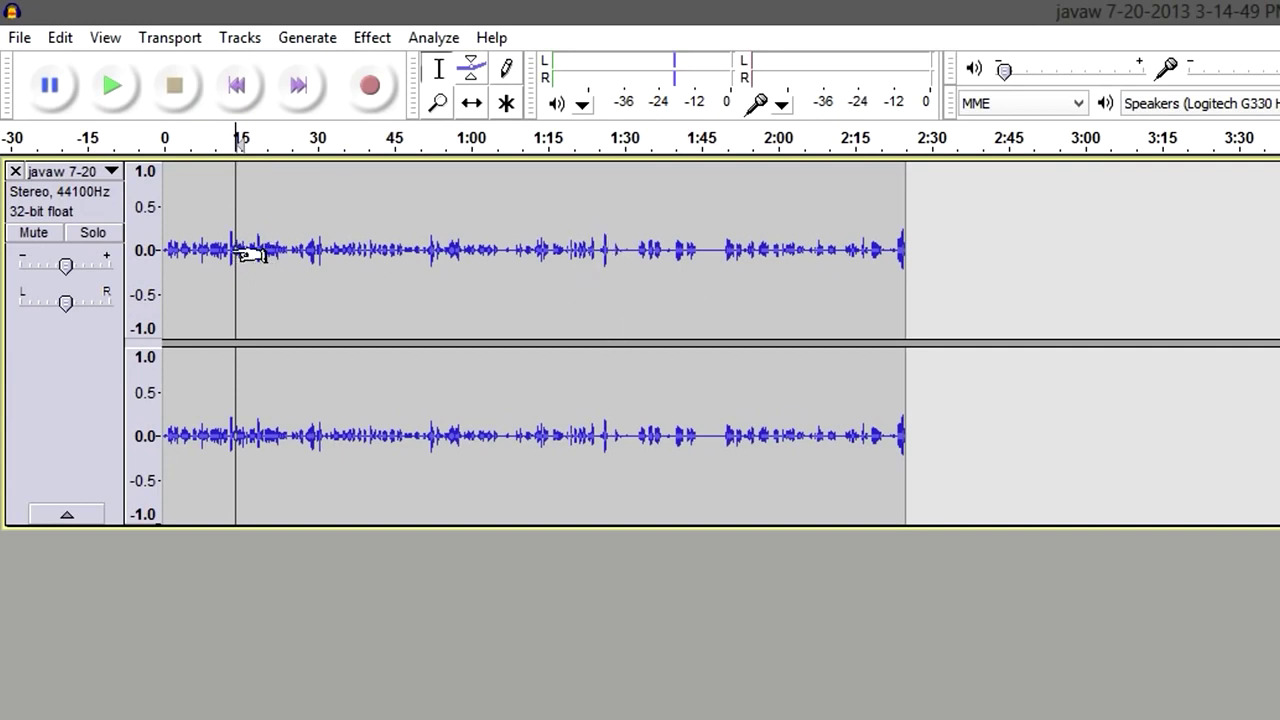
{"action": "left_click_drag", "start_coordinate": [200, 248], "coordinate": [845, 259]}
{"action": "left_click", "coordinate": [704, 248]}
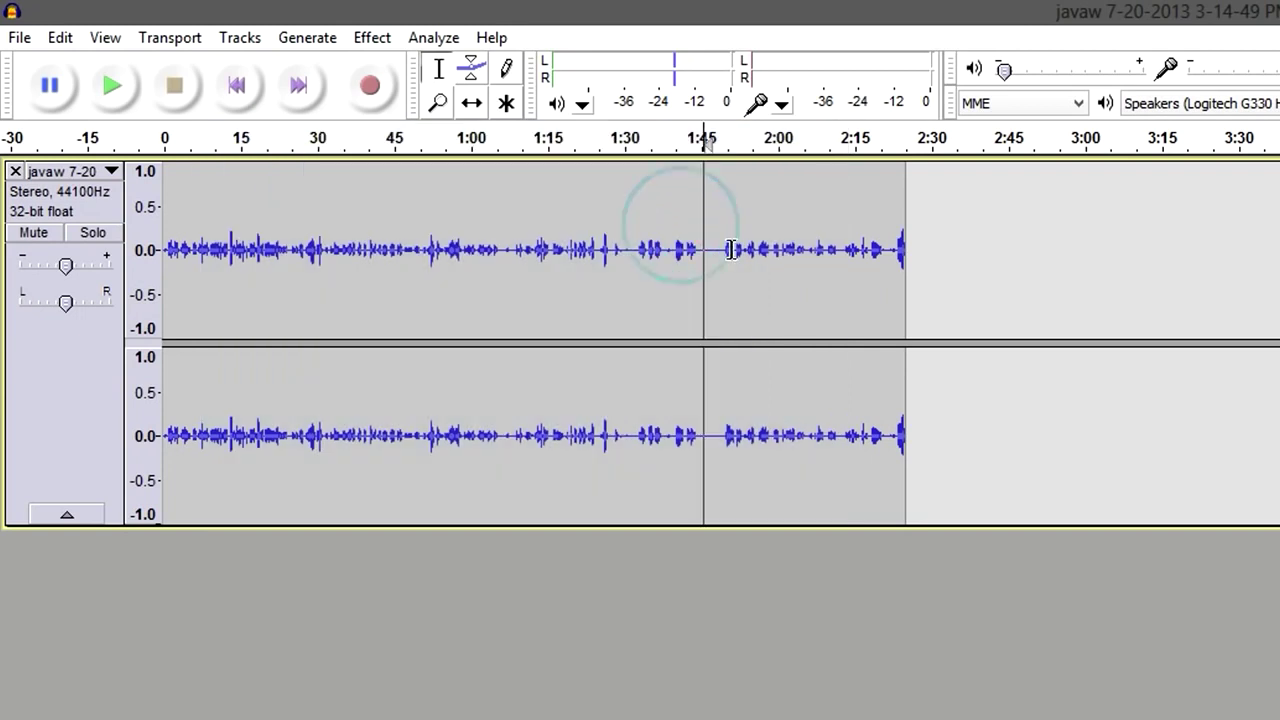
Step: Play the audio from about 1:50 and from the quiet gap at about 1:45, stopping playback after each
{"action": "left_click", "coordinate": [726, 249]}
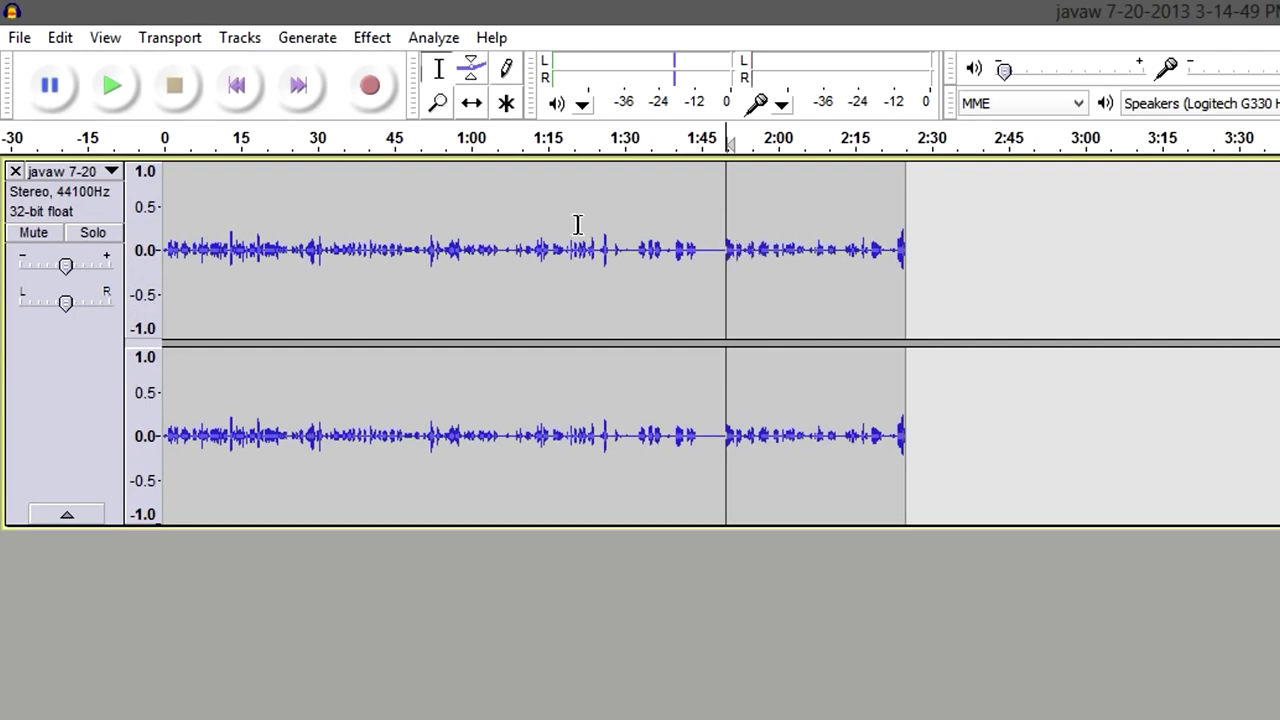
{"action": "left_click", "coordinate": [115, 87]}
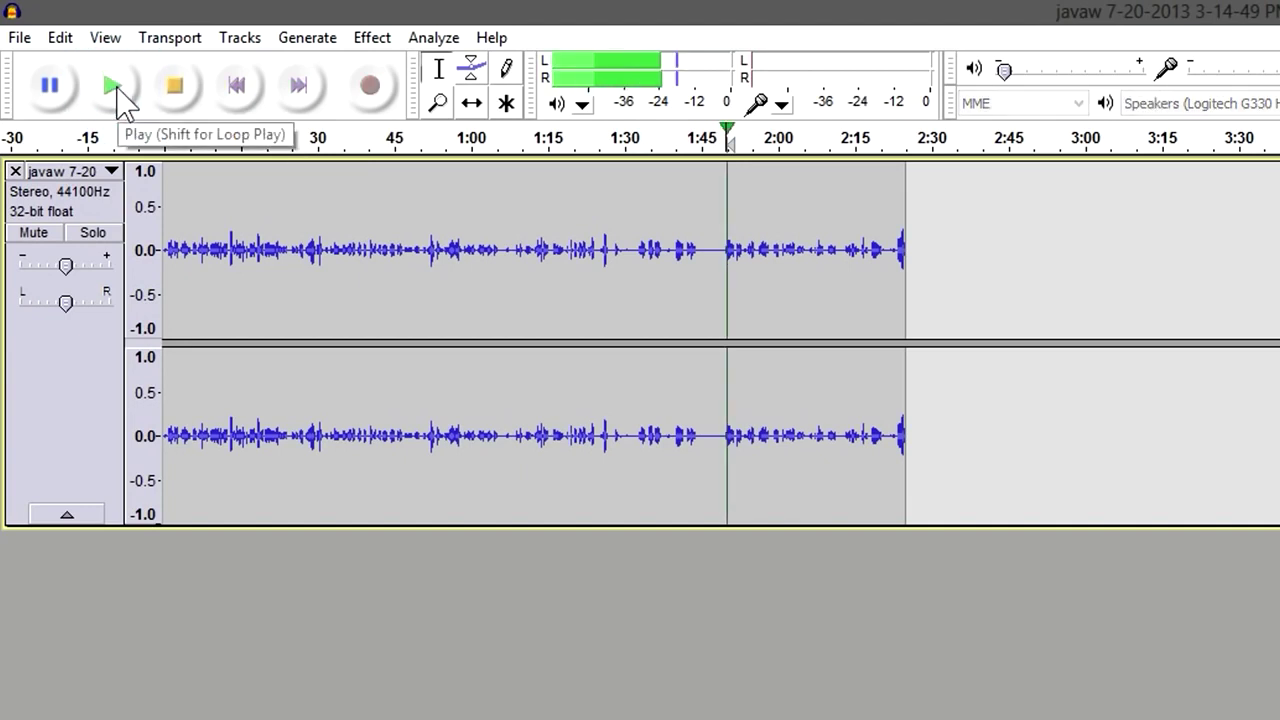
{"action": "left_click", "coordinate": [168, 89]}
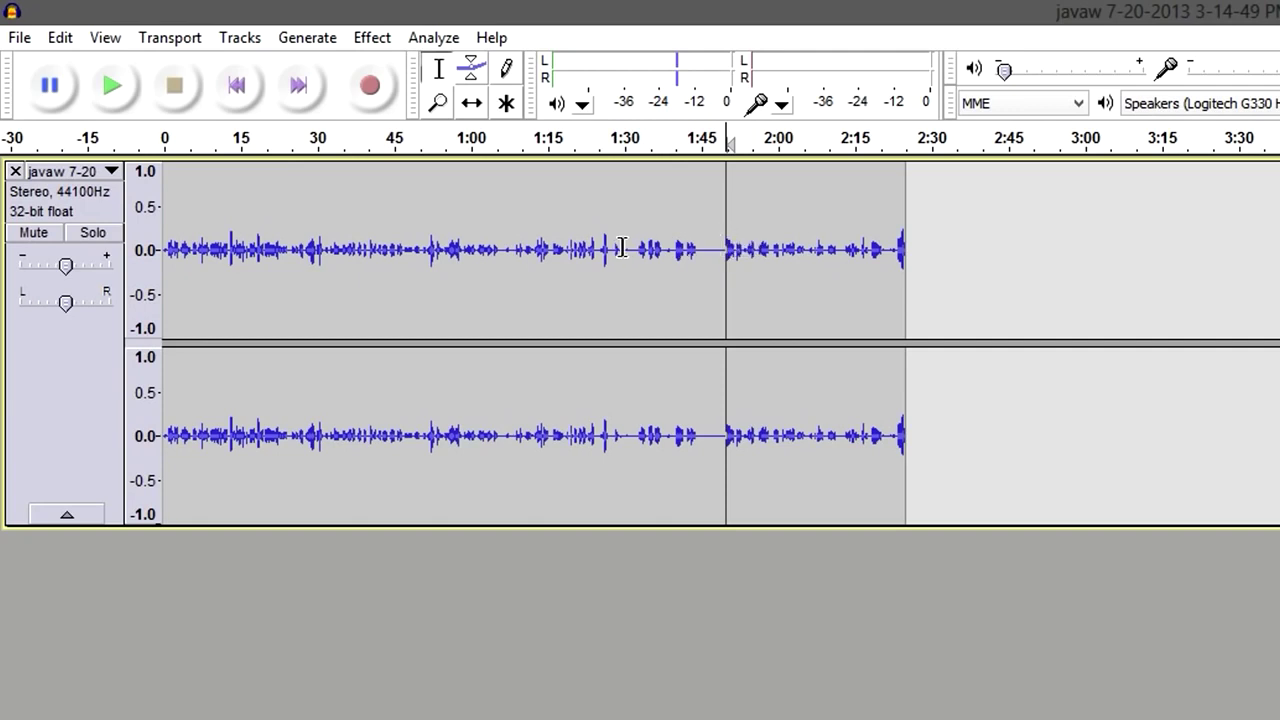
{"action": "left_click", "coordinate": [704, 247]}
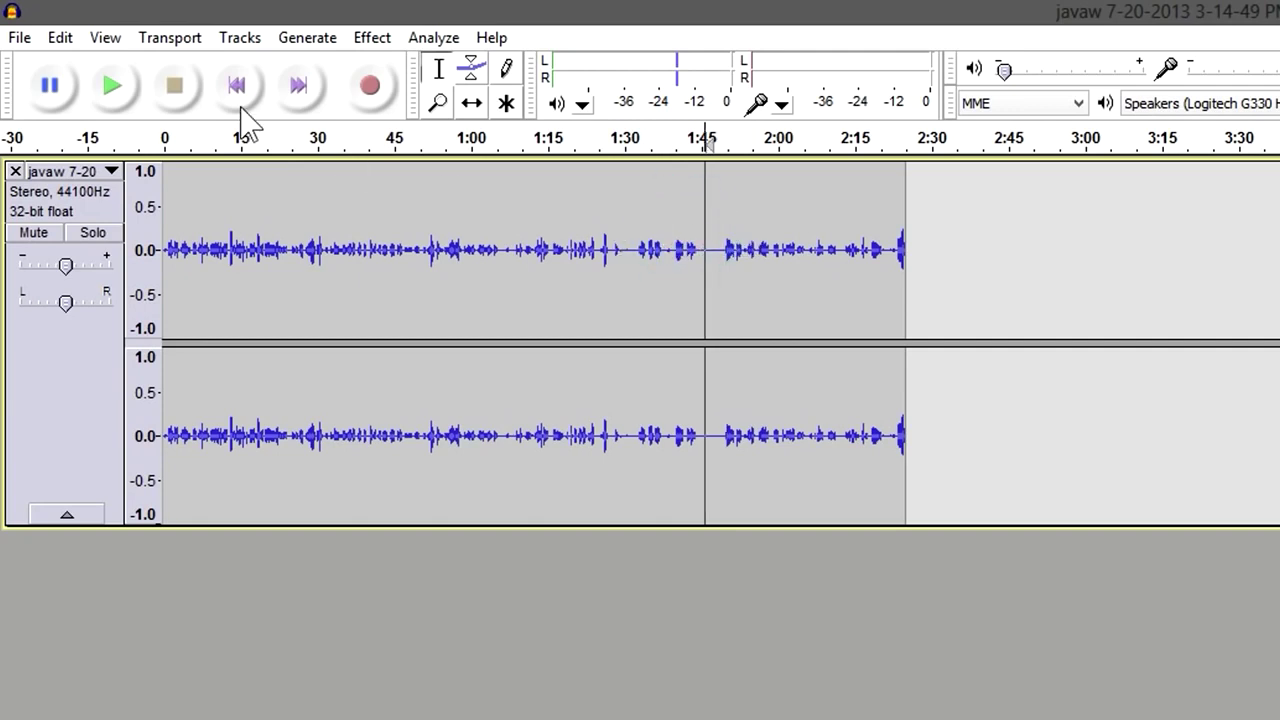
{"action": "left_click", "coordinate": [132, 87]}
{"action": "left_click", "coordinate": [175, 92]}
{"action": "left_click", "coordinate": [170, 251]}
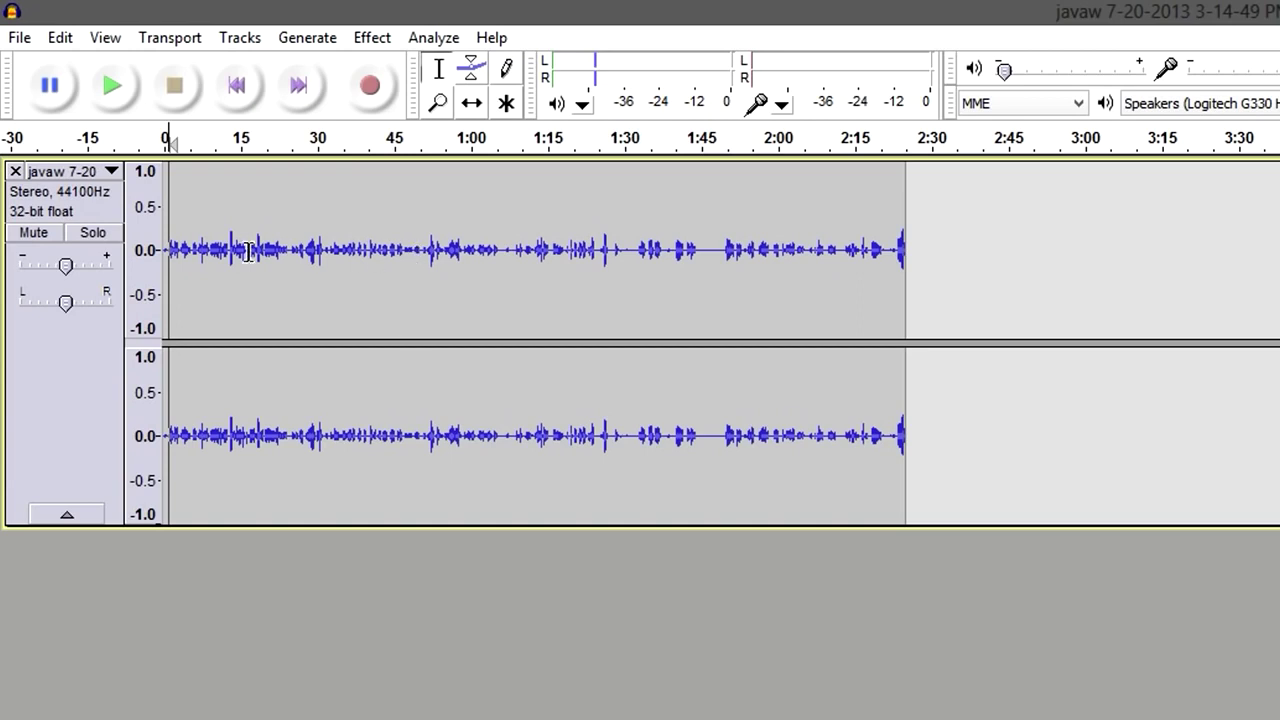
{"action": "key", "text": "ctrl+a"}
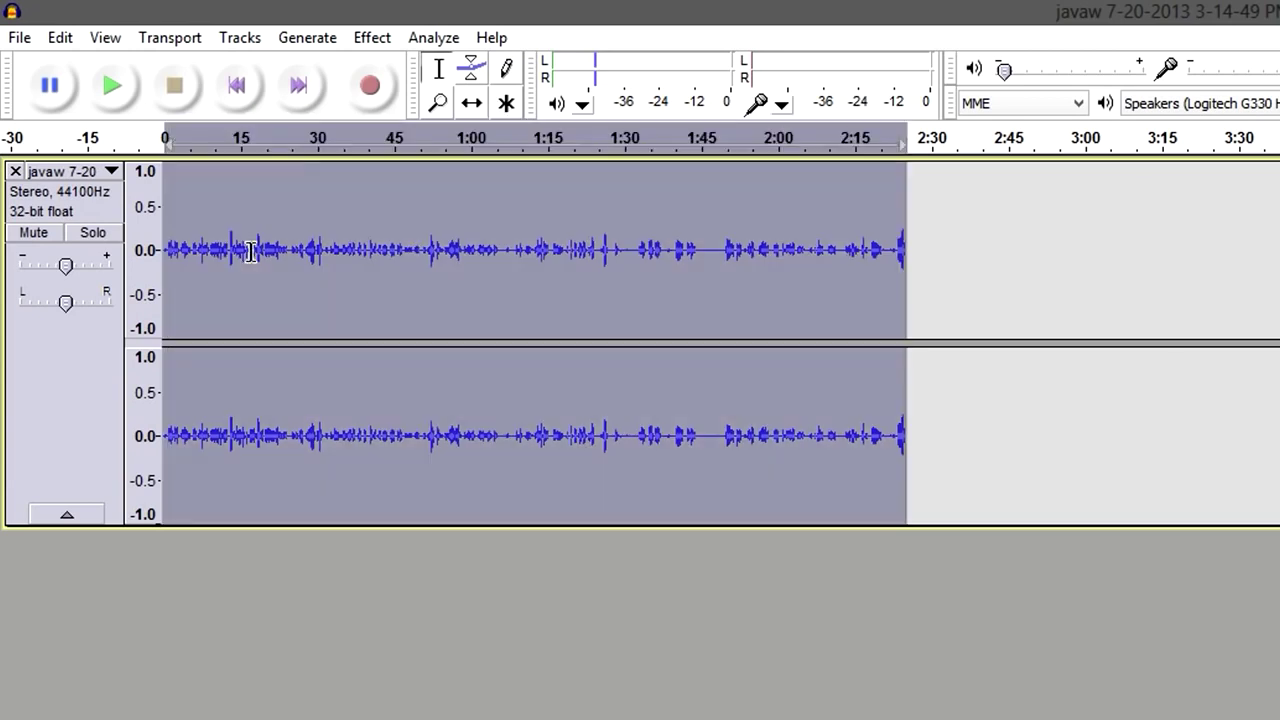
{"action": "left_click", "coordinate": [958, 245]}
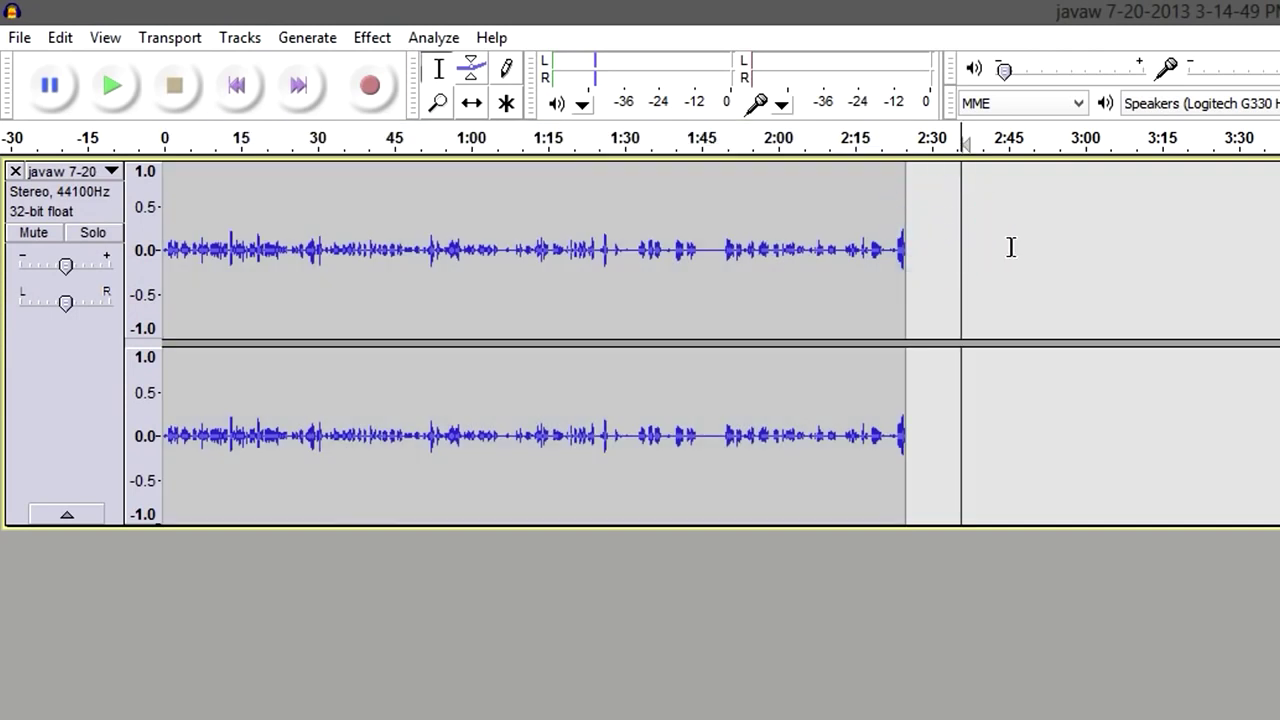
{"action": "left_click_drag", "start_coordinate": [1010, 249], "coordinate": [164, 250]}
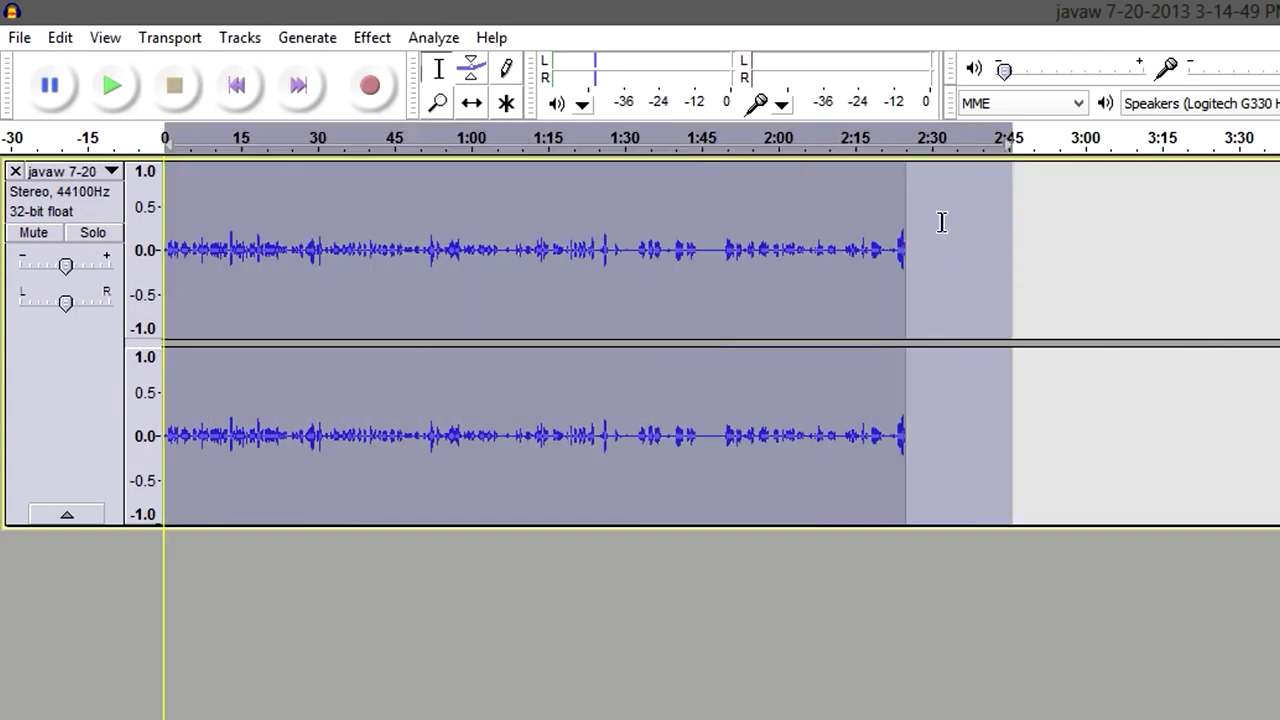
{"action": "left_click", "coordinate": [750, 244]}
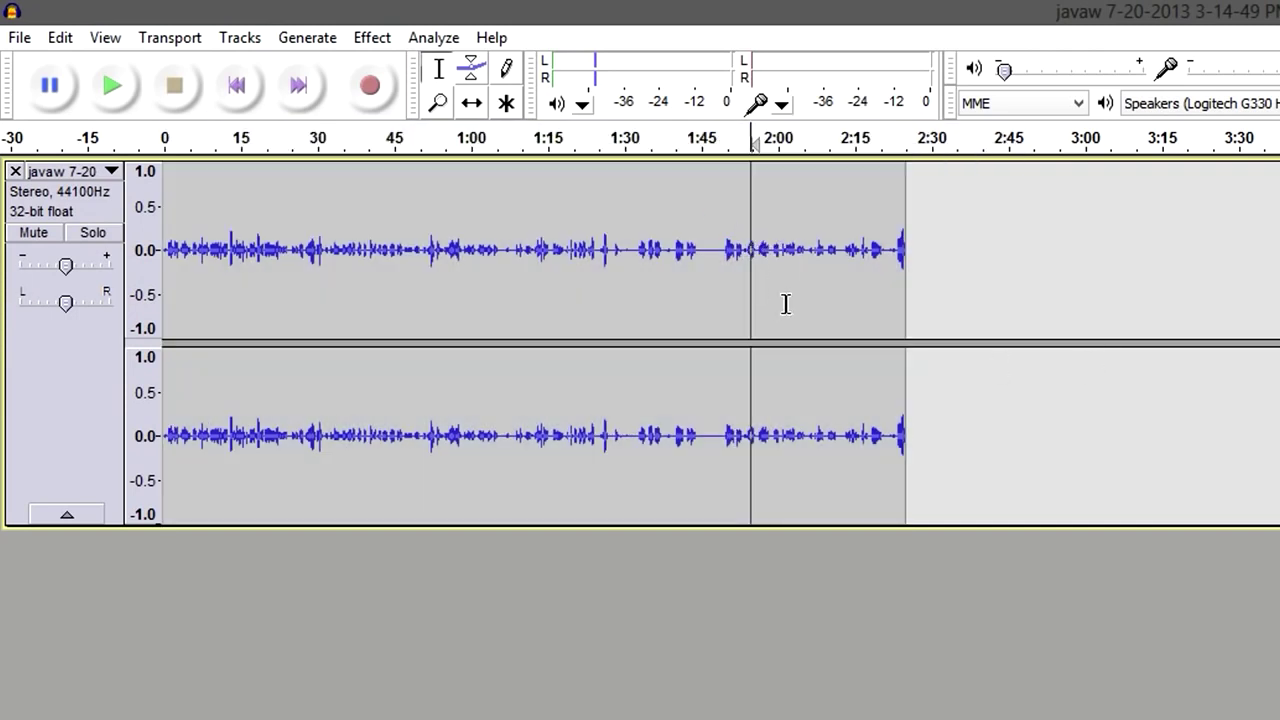
Step: Apply the Compressor to the whole track with -4 dB threshold, -40 dB noise floor, 5:1 ratio, 0.2 secs attack and 1.0 secs decay
{"action": "key", "text": "ctrl+a"}
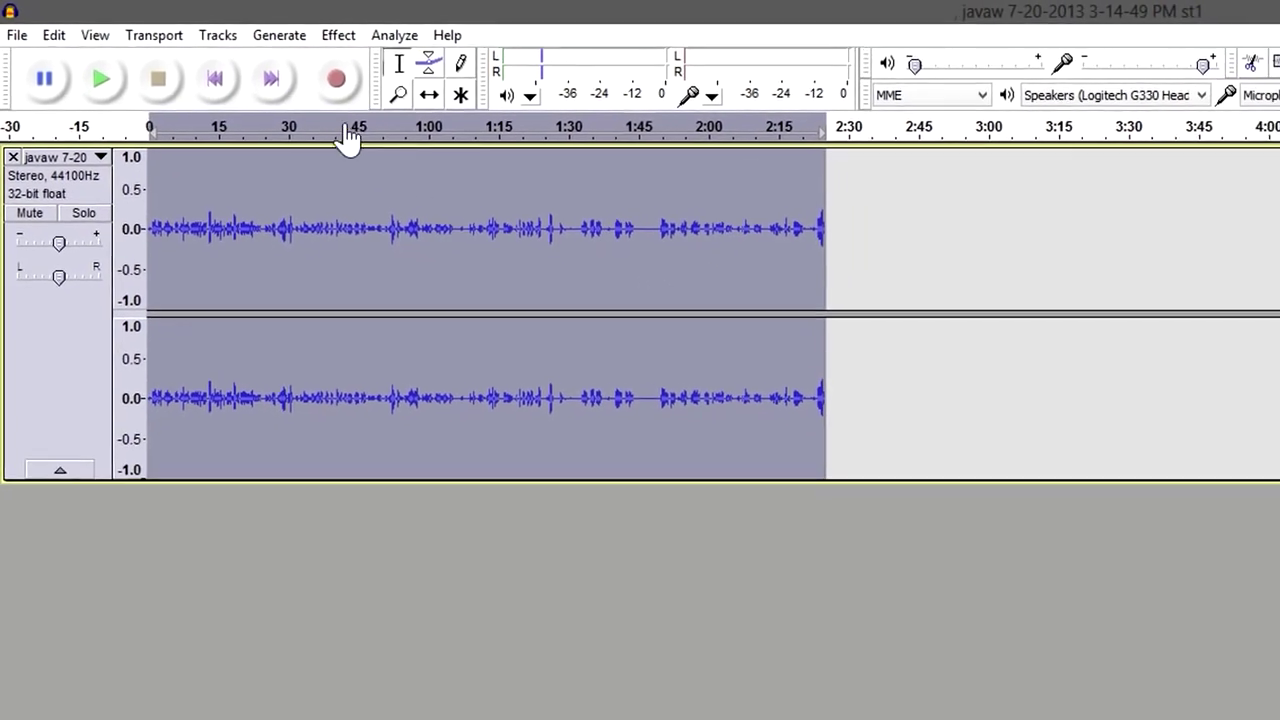
{"action": "left_click", "coordinate": [319, 35]}
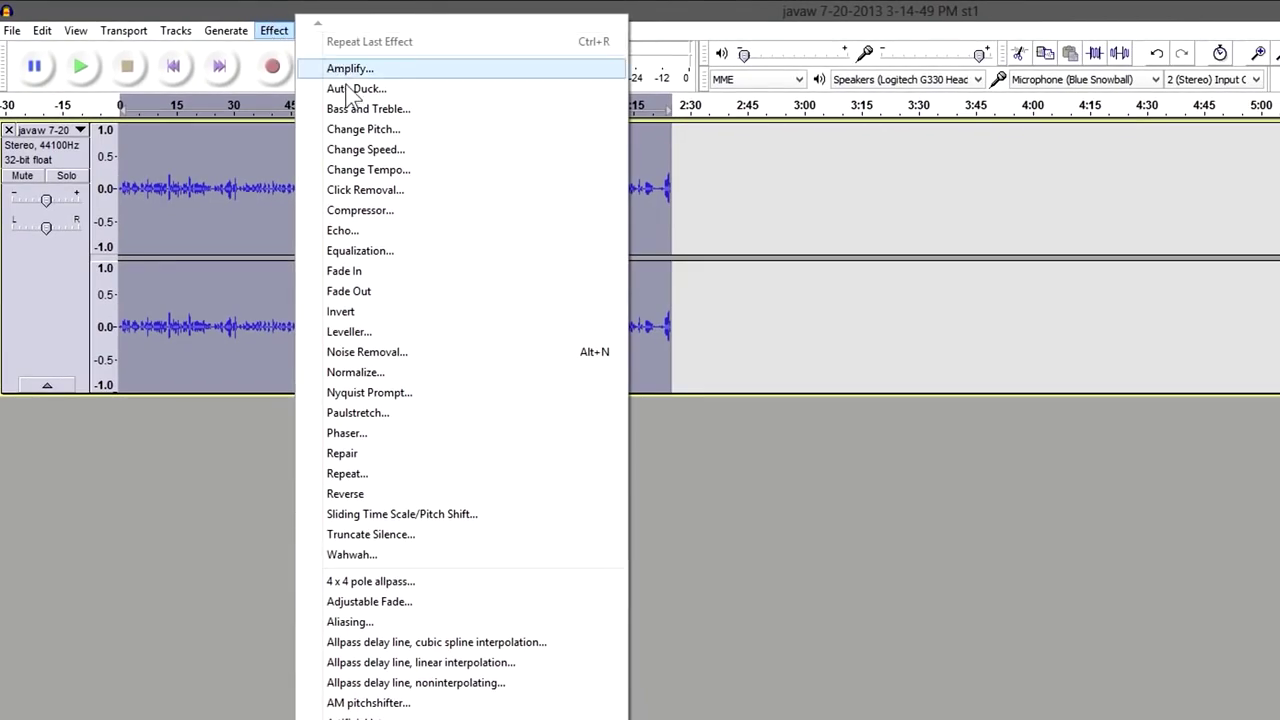
{"action": "left_click", "coordinate": [362, 211]}
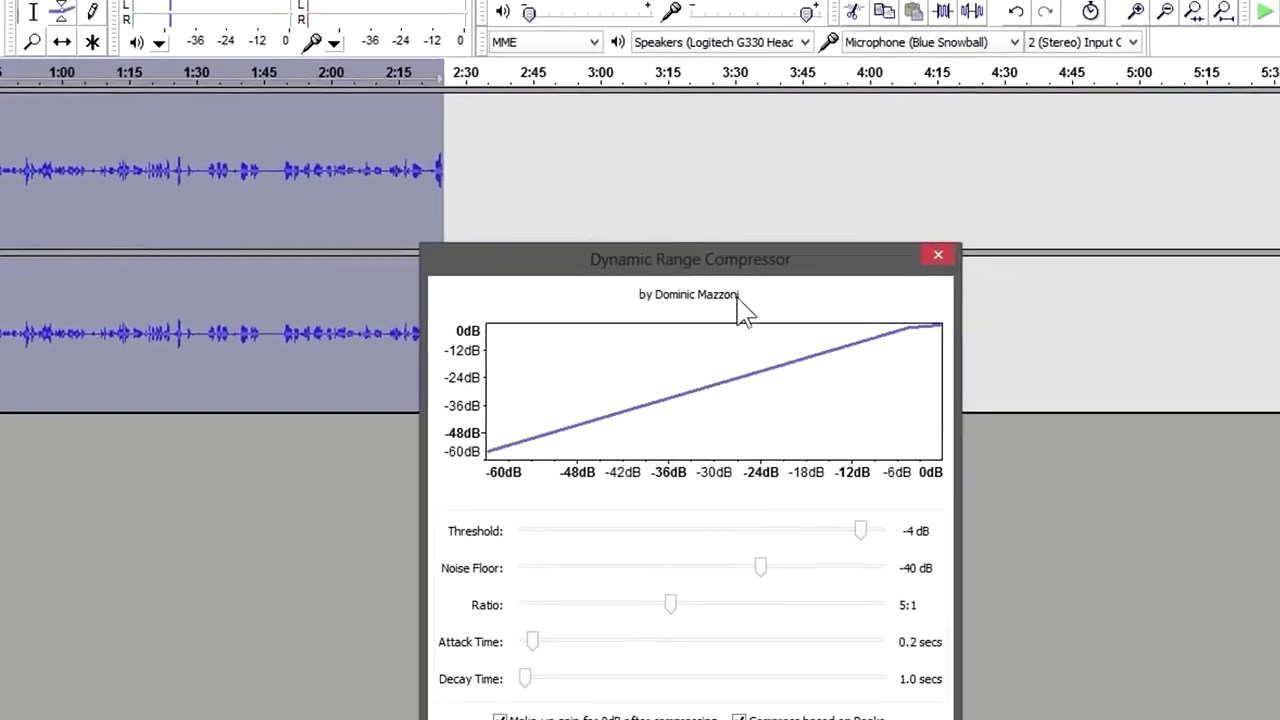
{"action": "left_click_drag", "start_coordinate": [740, 262], "coordinate": [789, 51]}
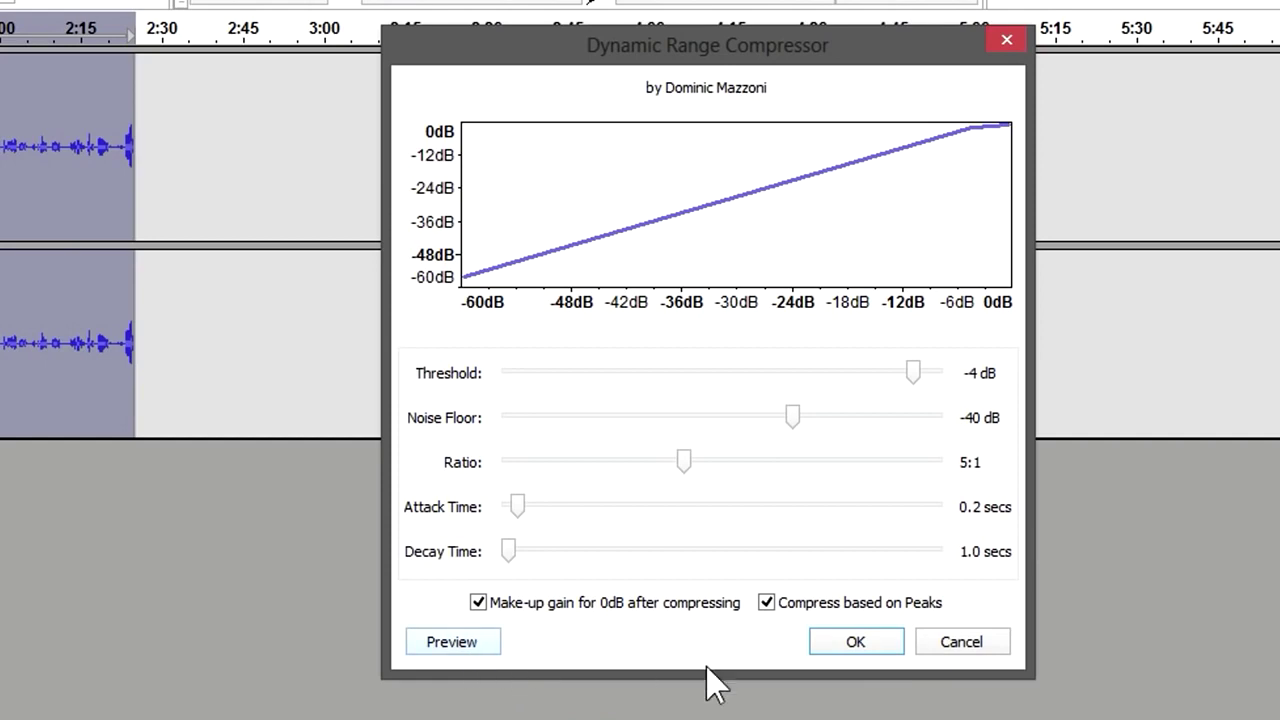
{"action": "left_click", "coordinate": [845, 643]}
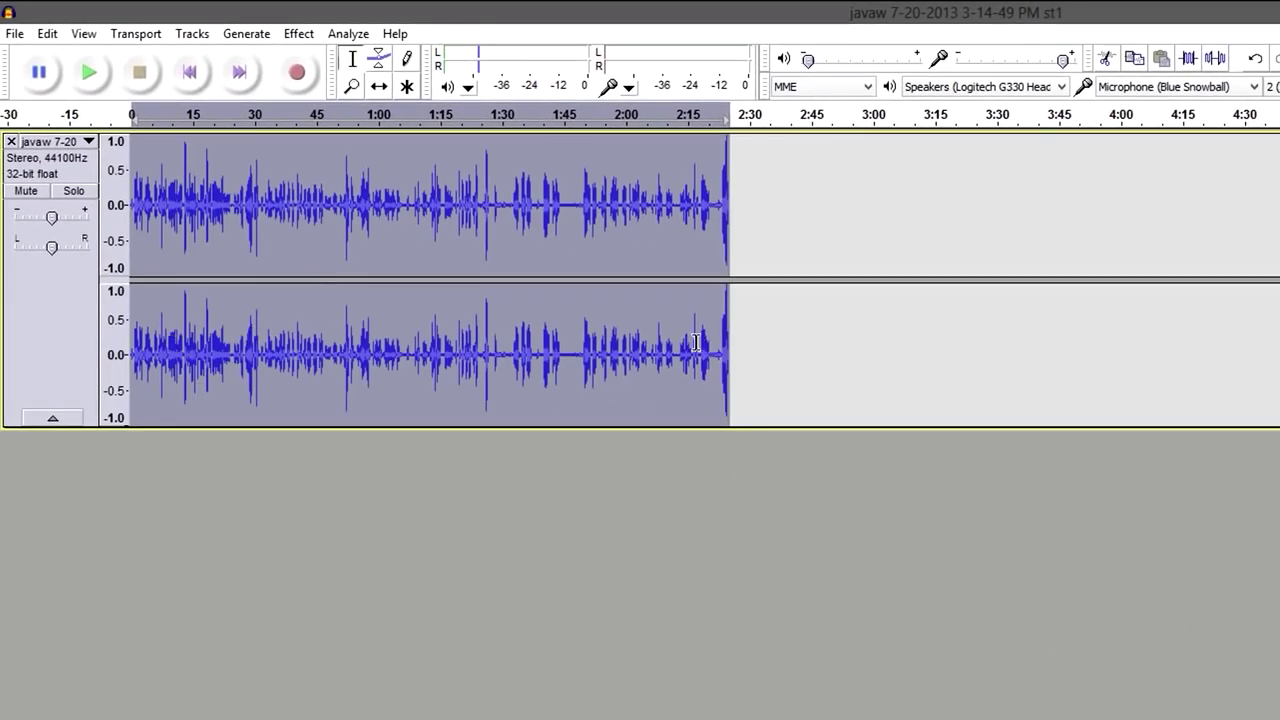
Step: Play the compressed track from about 0:03, stop it, and play the quiet gap from about 1:45 to 1:48
{"action": "left_click", "coordinate": [145, 362]}
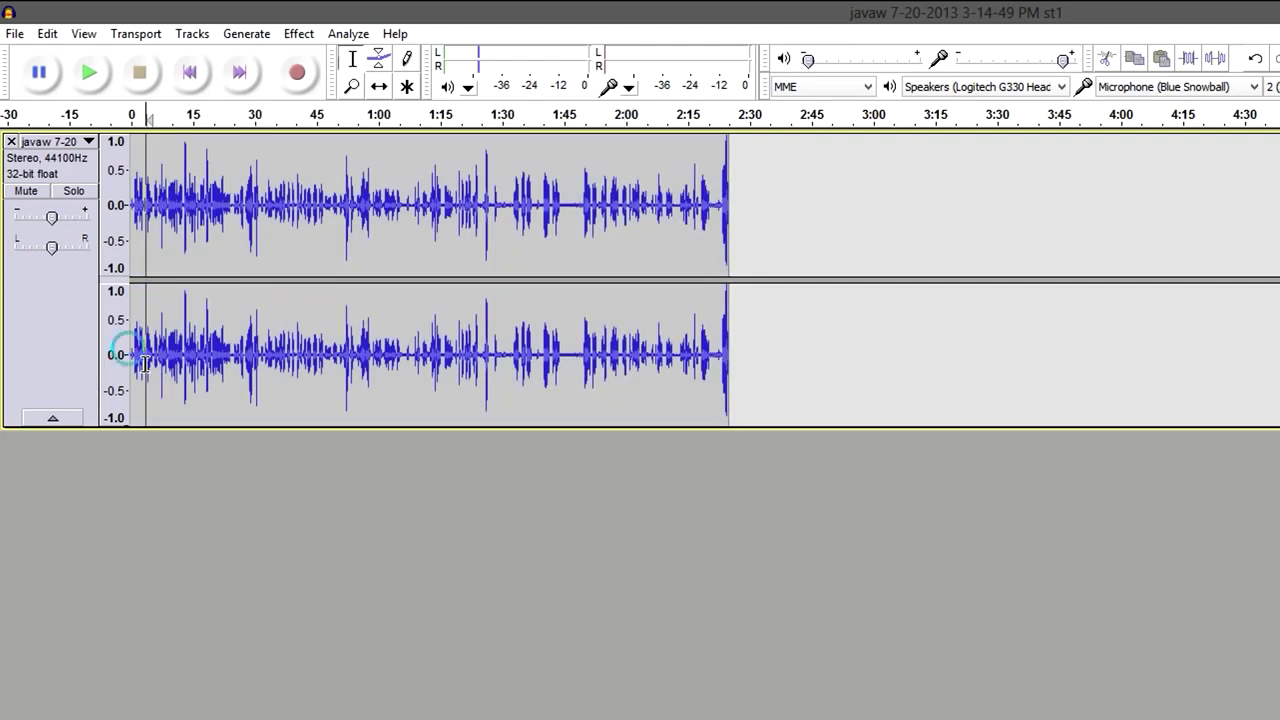
{"action": "left_click", "coordinate": [88, 73]}
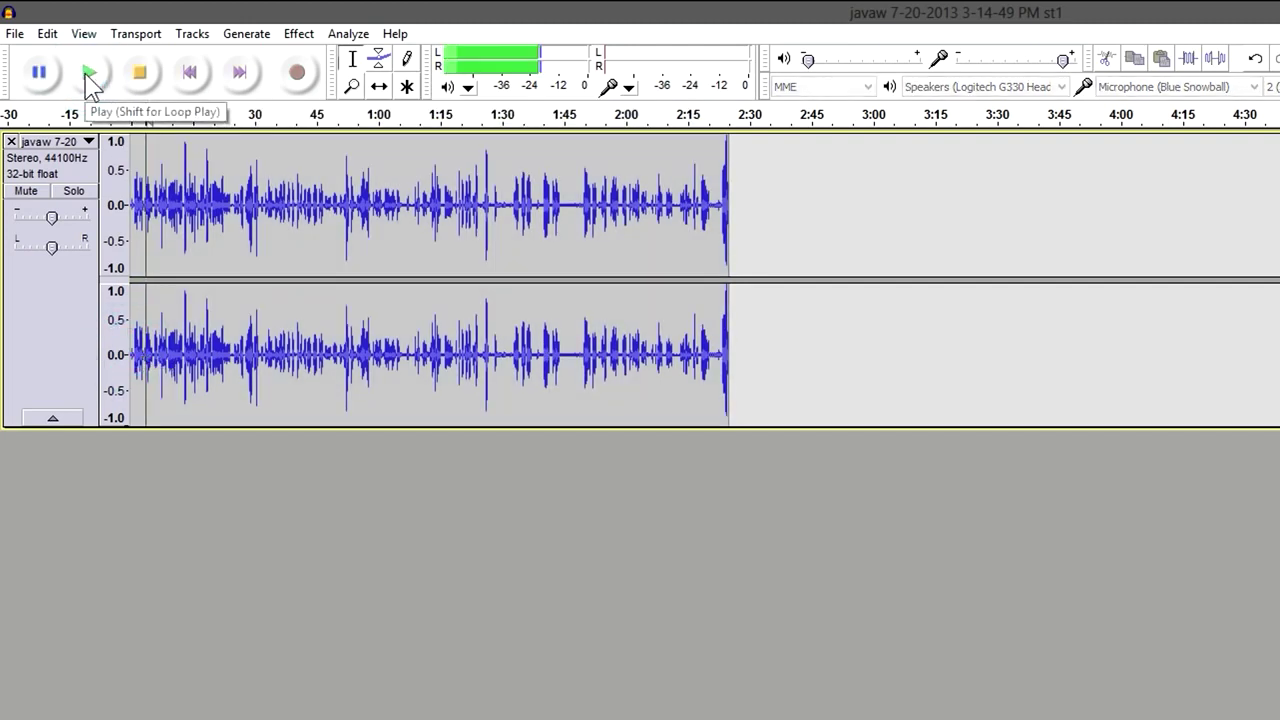
{"action": "left_click", "coordinate": [150, 77]}
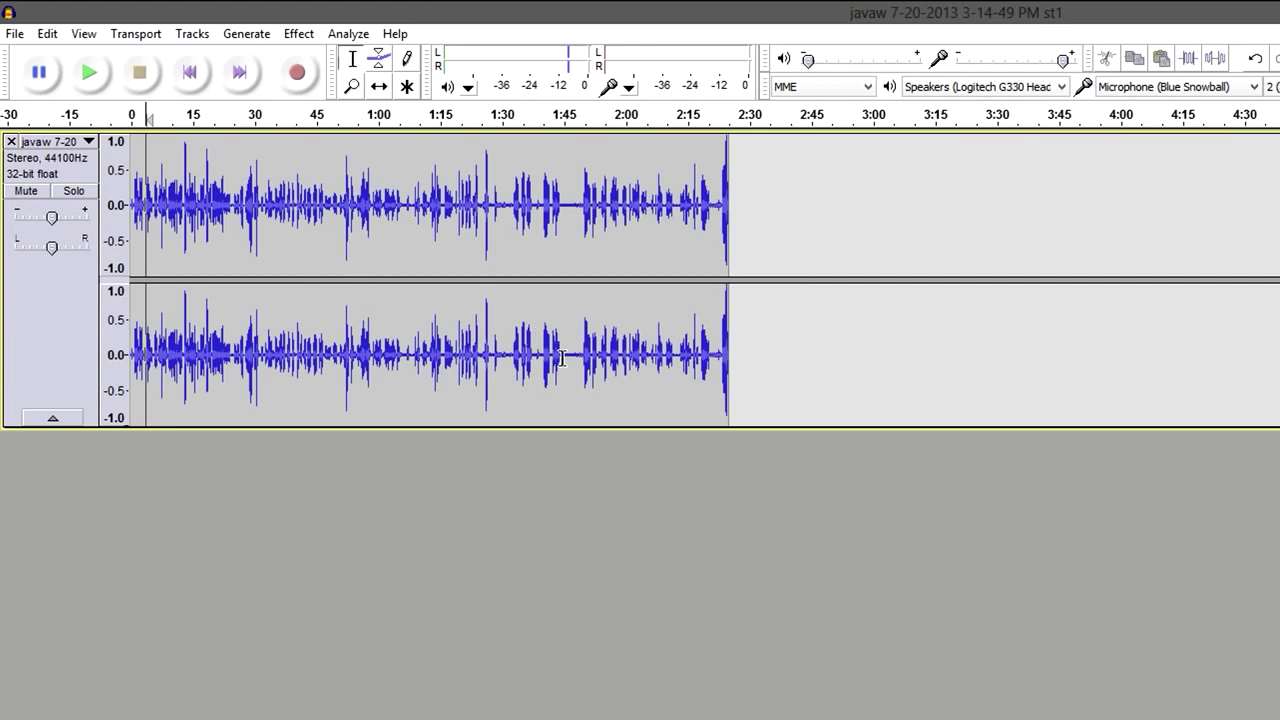
{"action": "left_click_drag", "start_coordinate": [562, 358], "coordinate": [577, 358]}
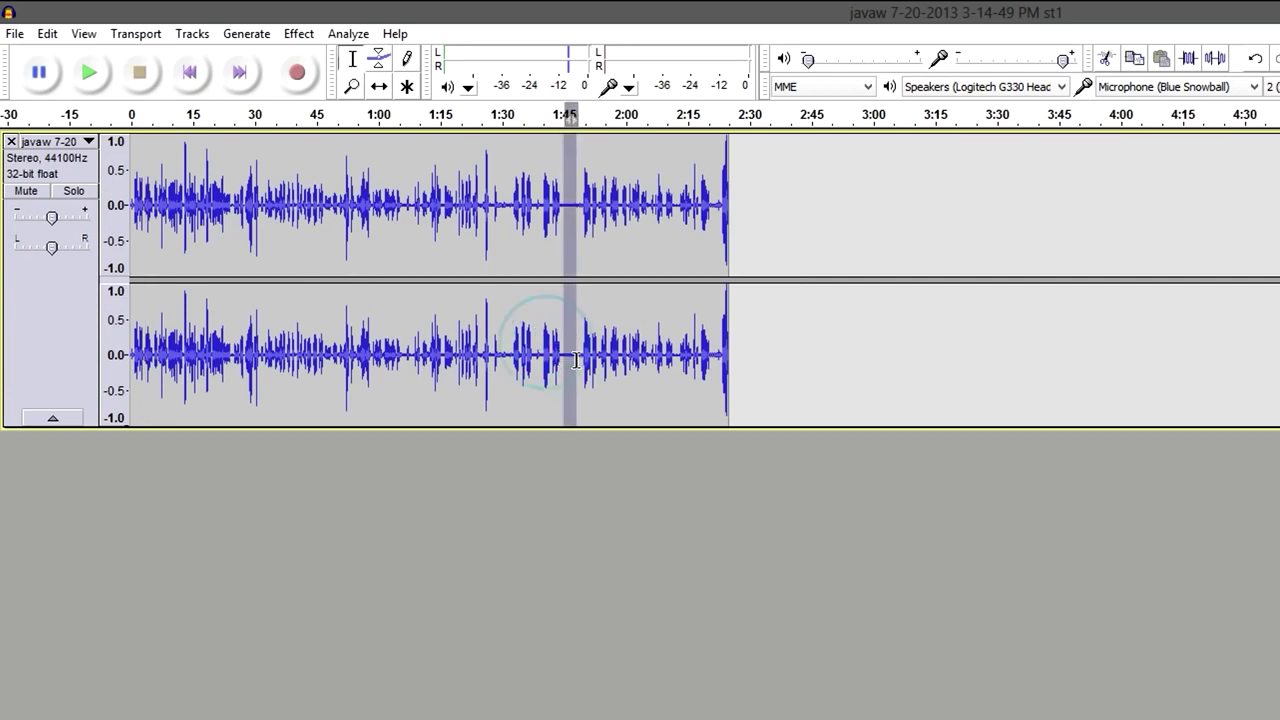
{"action": "left_click", "coordinate": [84, 73]}
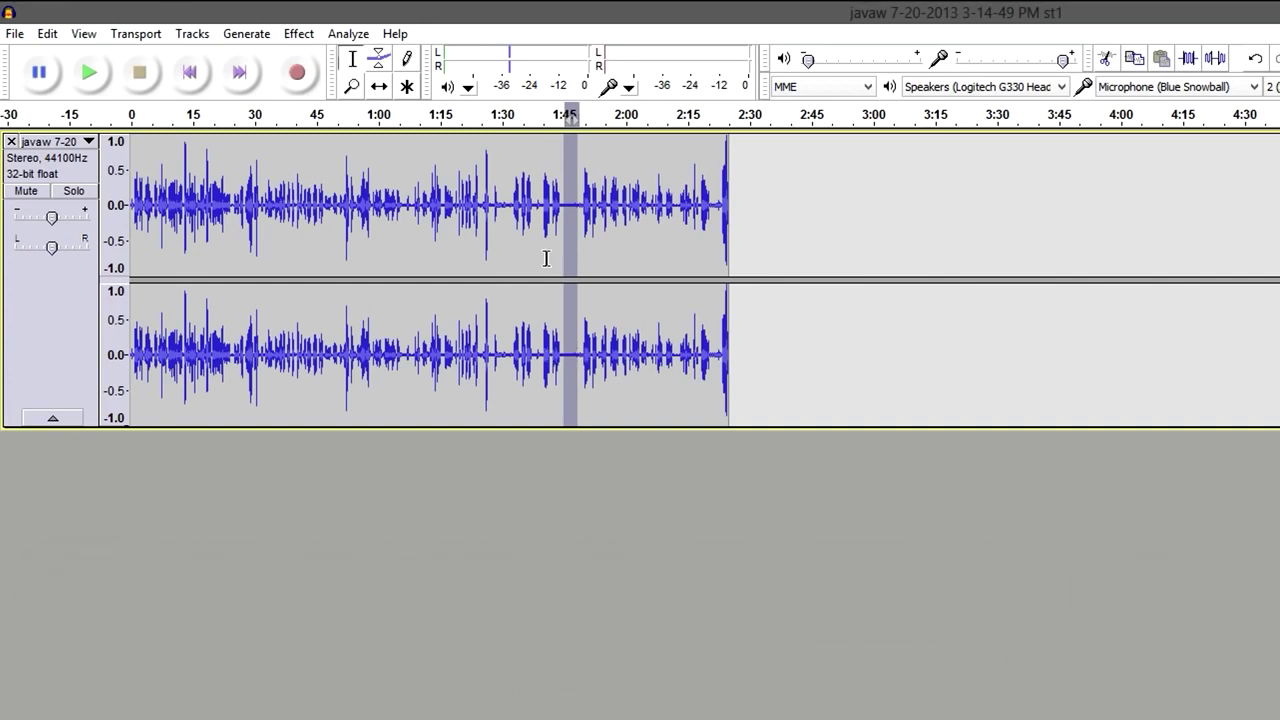
Step: Undo the compression to compare the quiet gap near 1:46, and redo it
{"action": "key", "text": "ctrl+z"}
{"action": "left_click", "coordinate": [566, 357]}
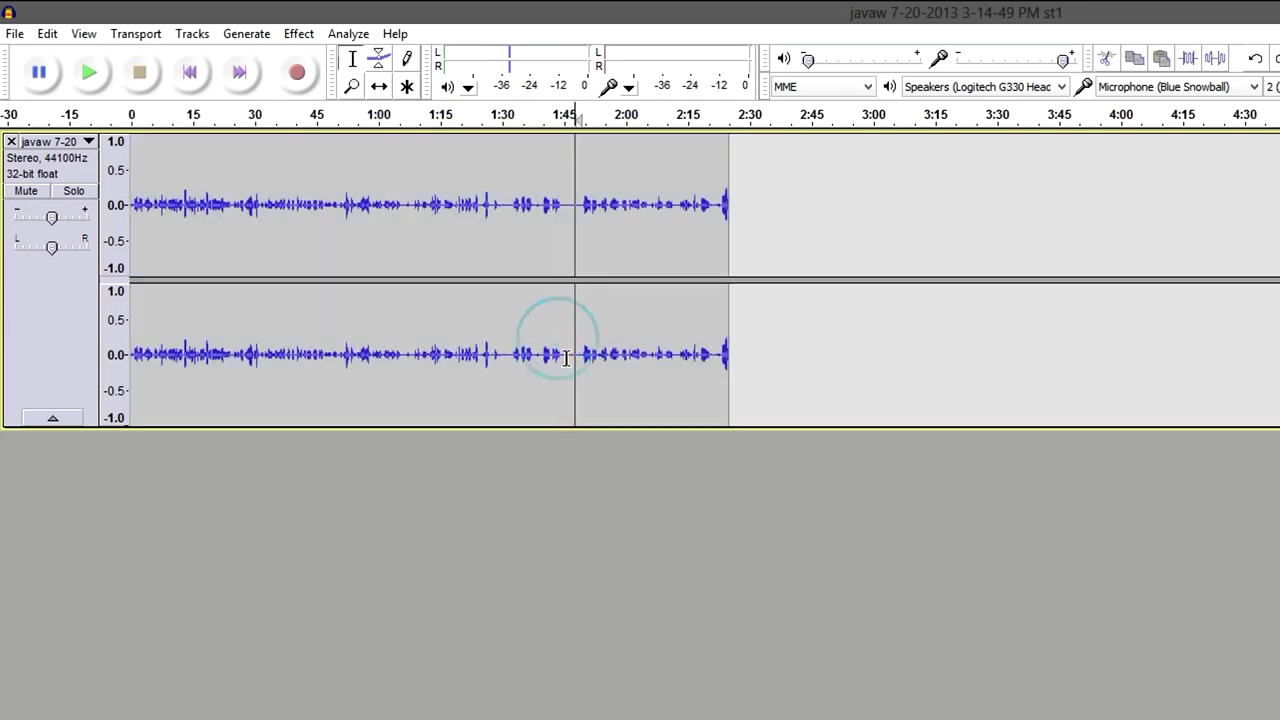
{"action": "left_click_drag", "start_coordinate": [570, 357], "coordinate": [576, 356]}
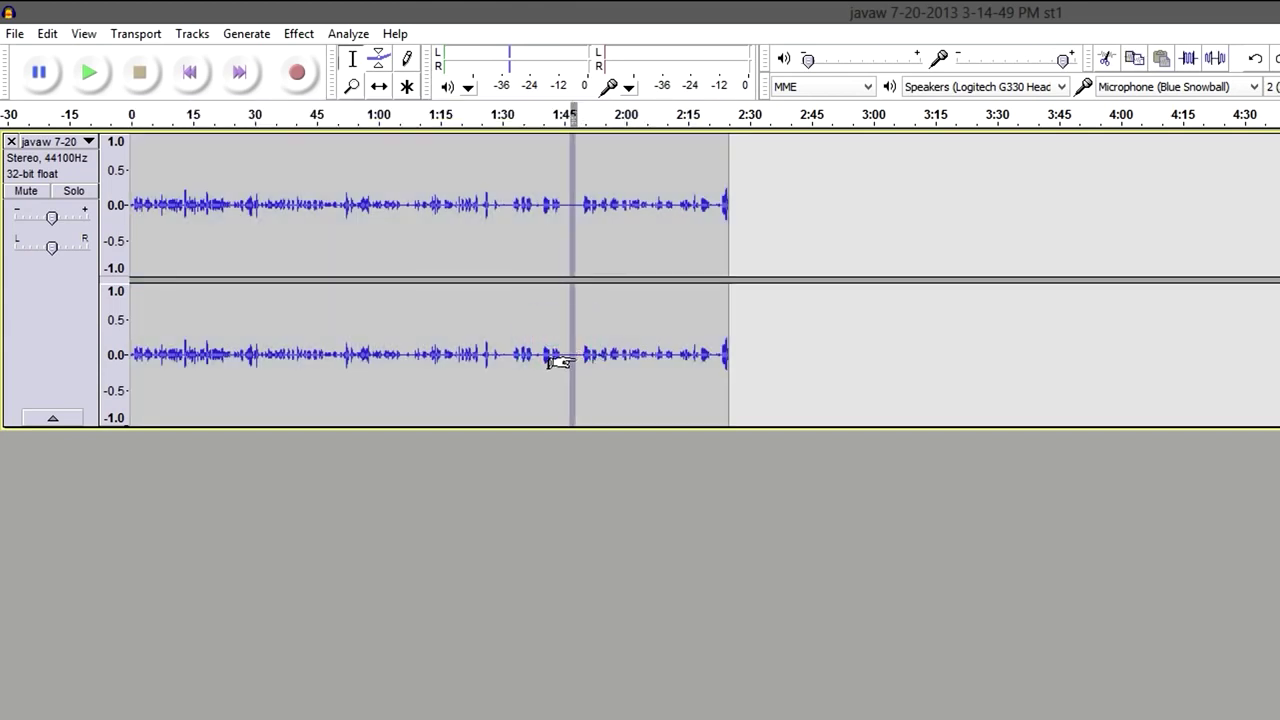
{"action": "key", "text": "ctrl+y"}
{"action": "left_click", "coordinate": [565, 357]}
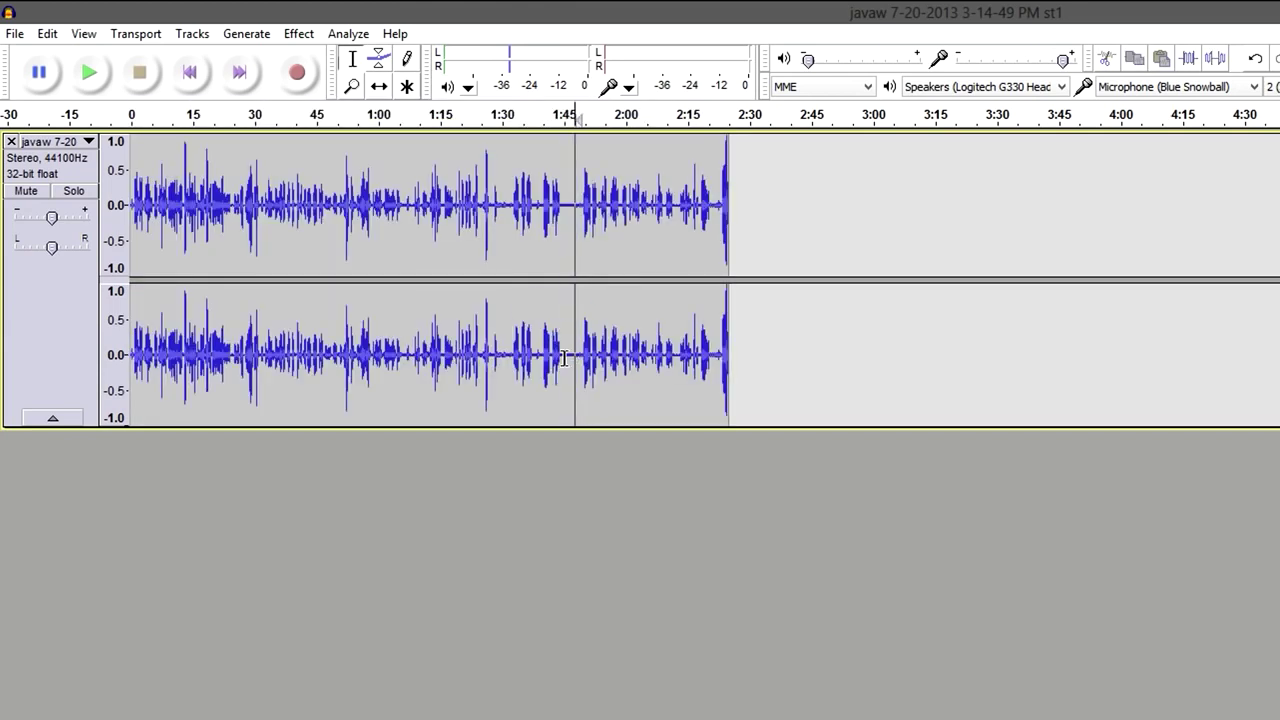
{"action": "left_click_drag", "start_coordinate": [564, 358], "coordinate": [569, 364]}
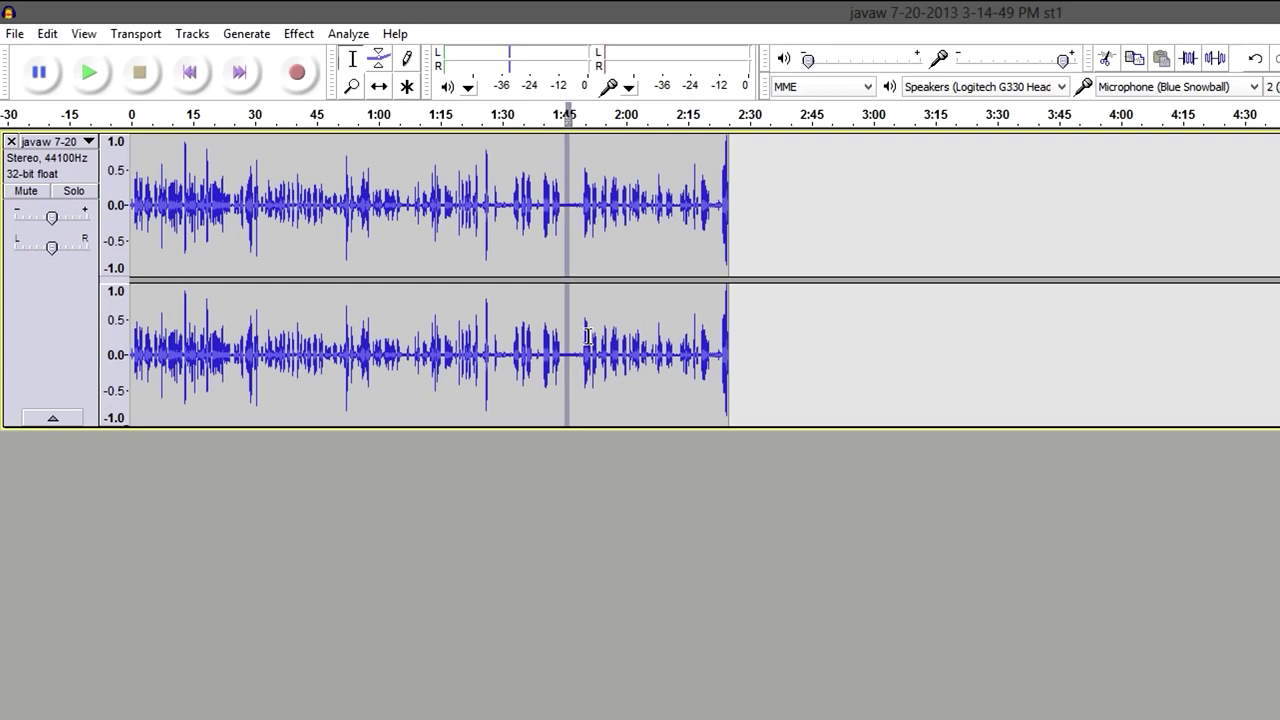
{"action": "left_click", "coordinate": [589, 337]}
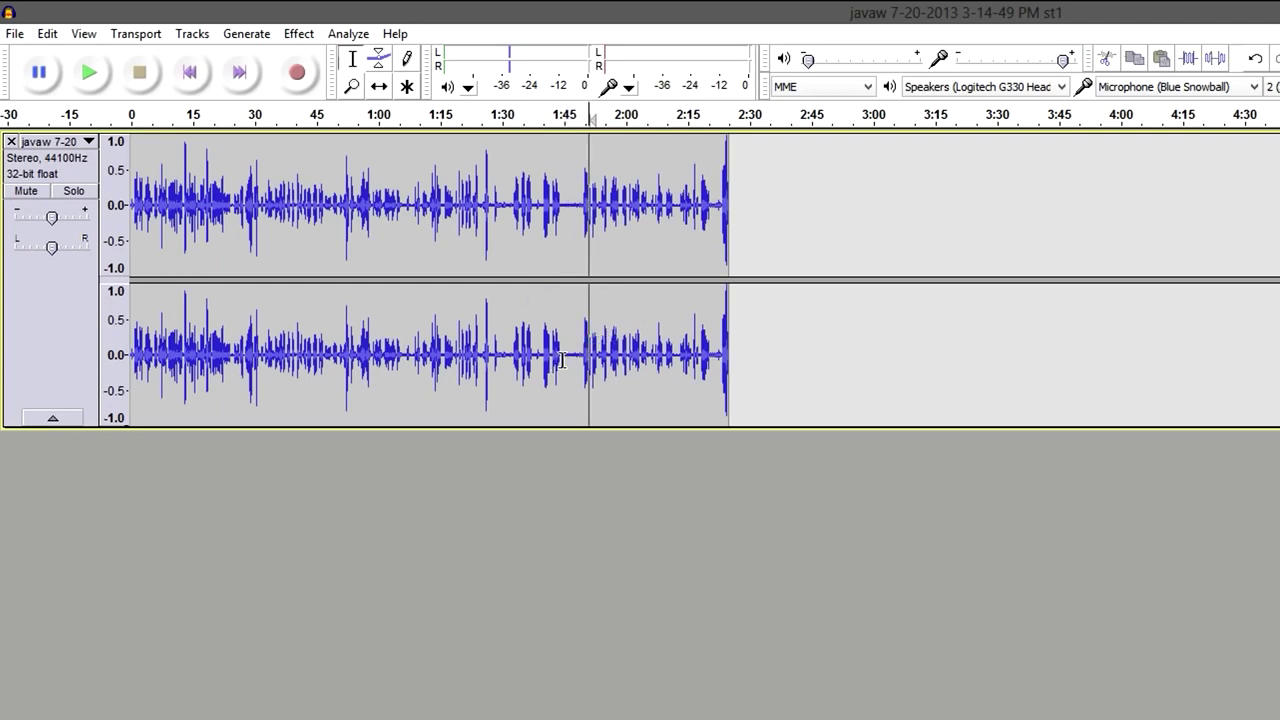
{"action": "left_click_drag", "start_coordinate": [567, 360], "coordinate": [576, 358]}
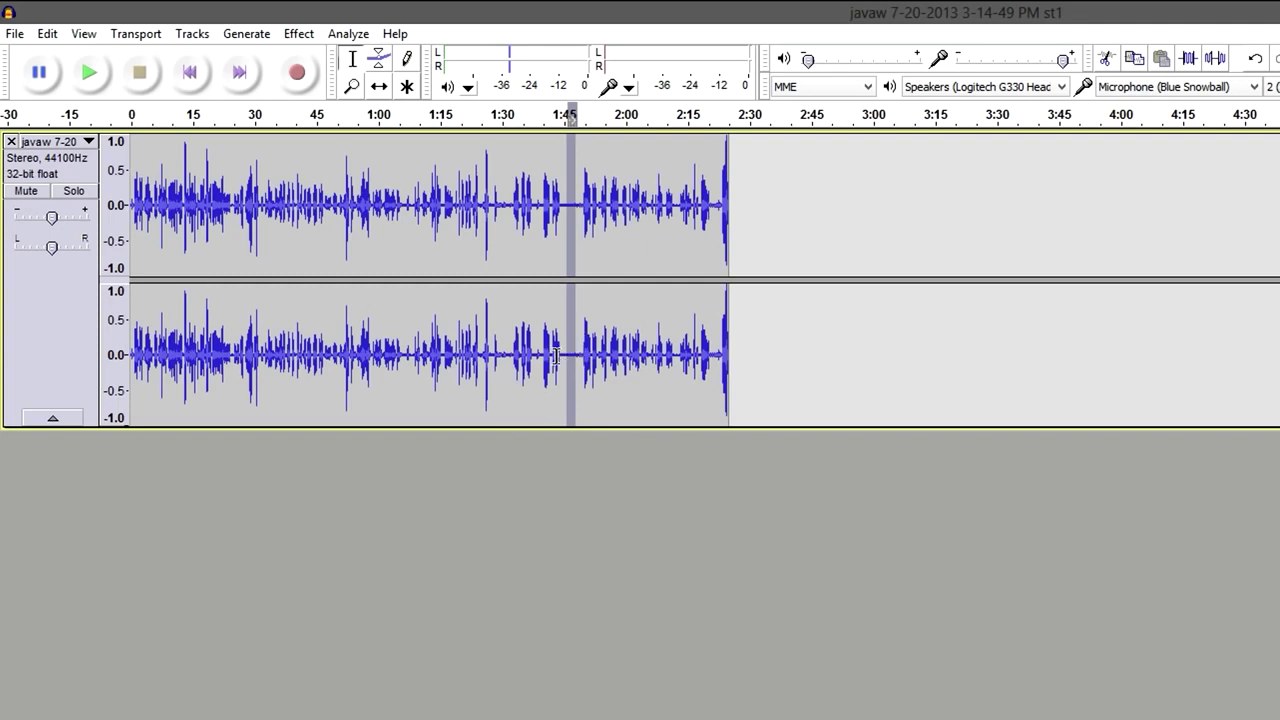
{"action": "left_click", "coordinate": [557, 356]}
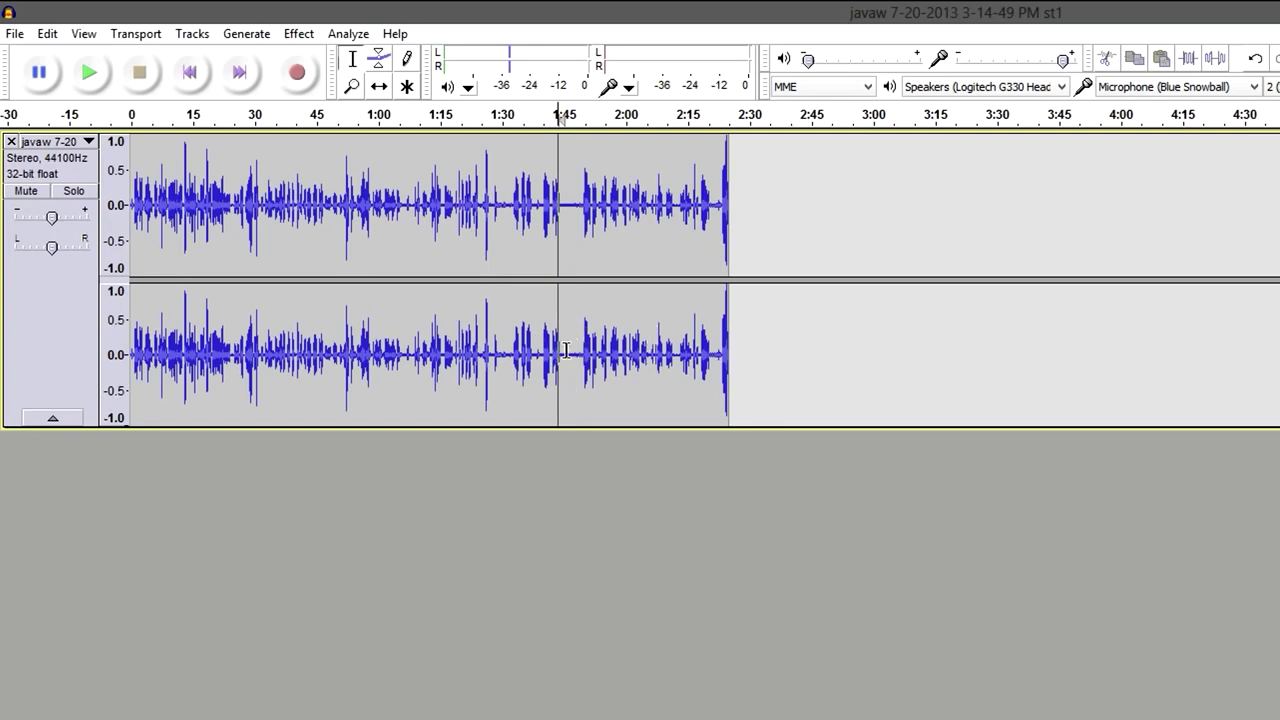
{"action": "left_click_drag", "start_coordinate": [562, 352], "coordinate": [578, 352]}
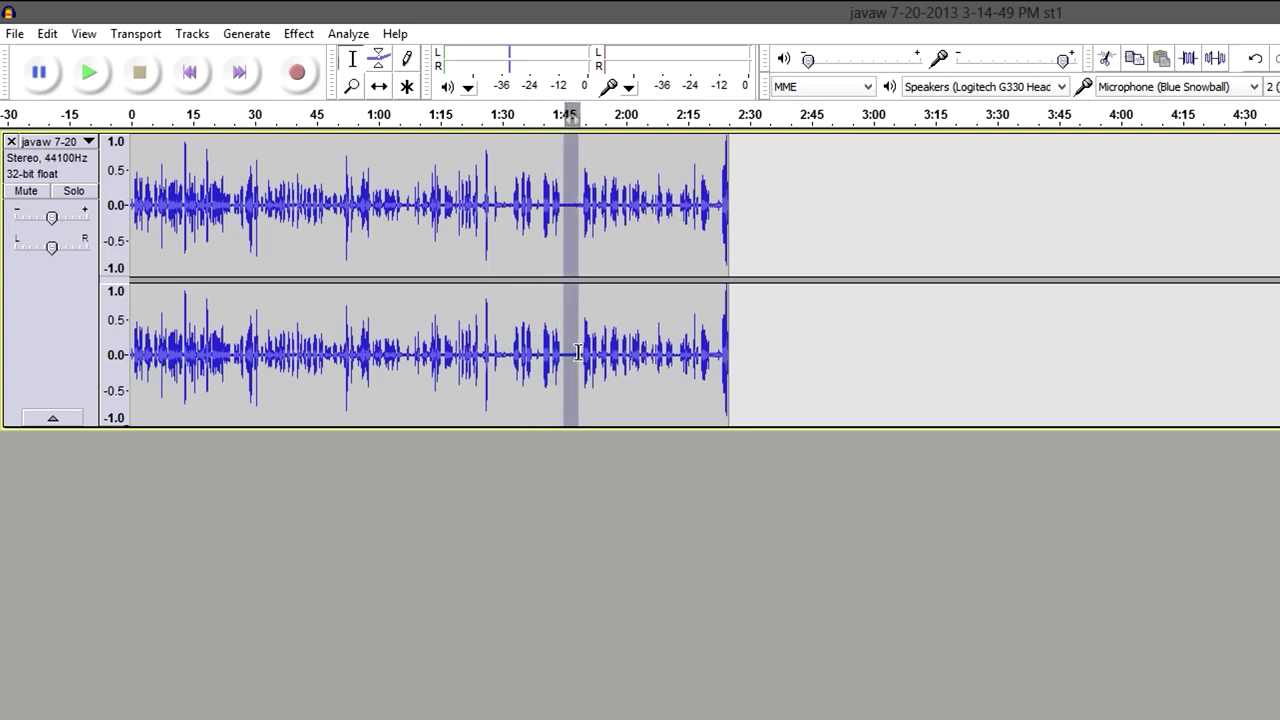
{"action": "left_click", "coordinate": [630, 348]}
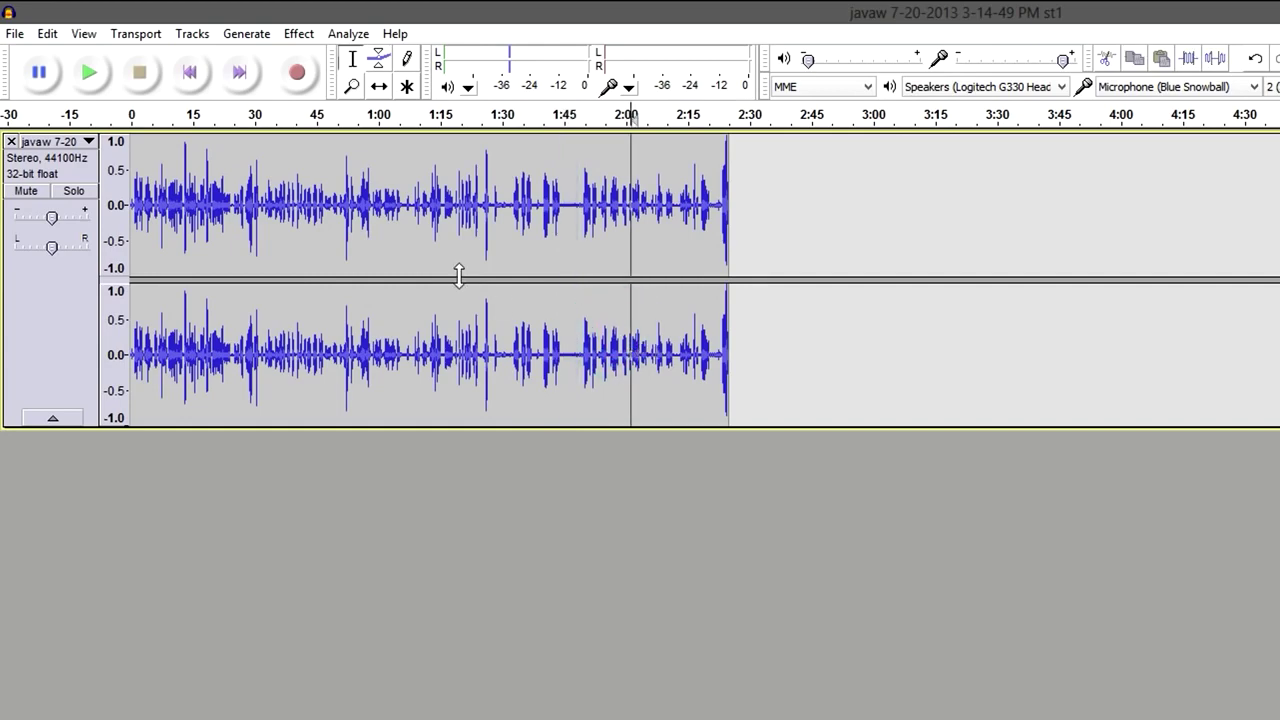
Step: Apply Bass and Treble to the whole track with bass at 12 dB, treble 0 dB and gain 0 dB
{"action": "key", "text": "ctrl+a"}
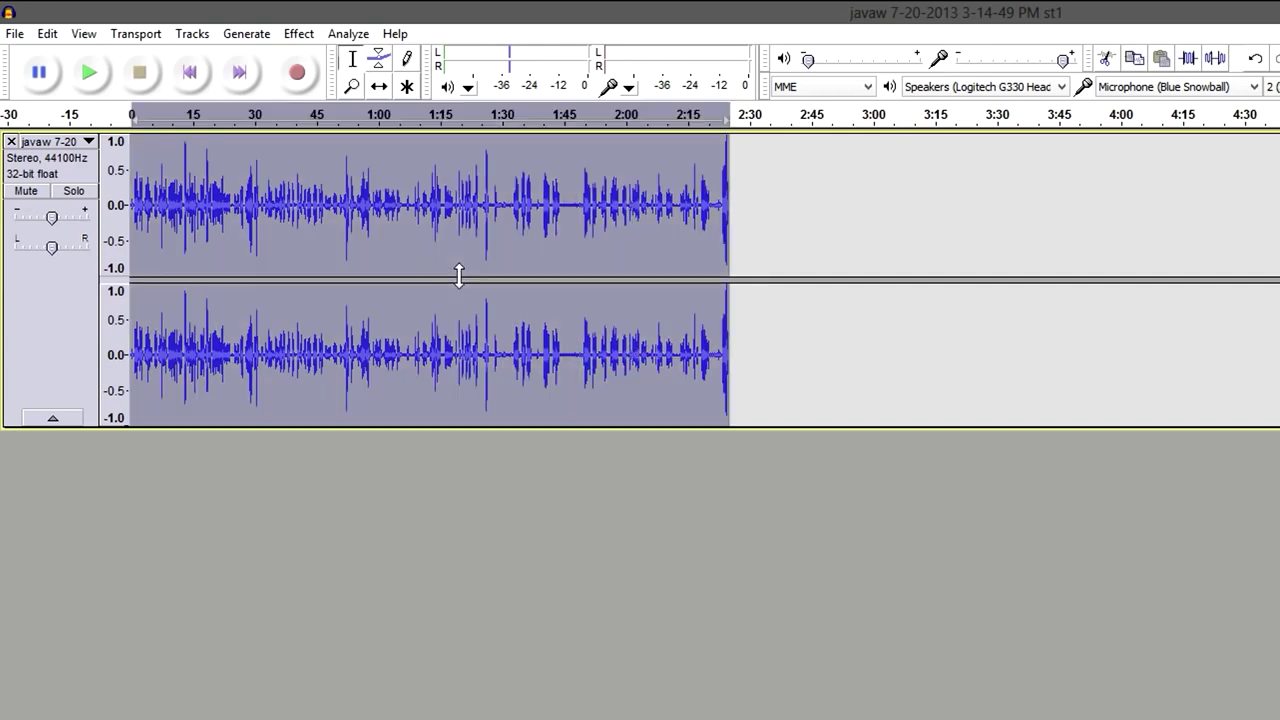
{"action": "left_click", "coordinate": [303, 34]}
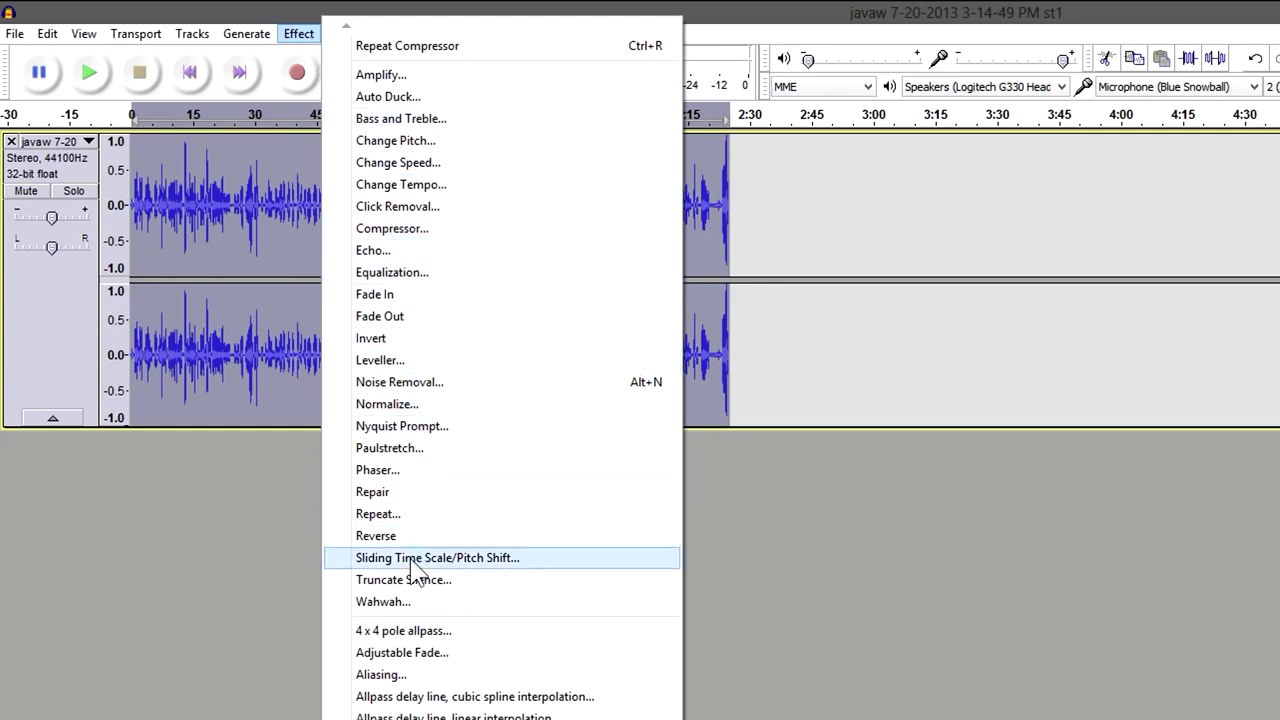
{"action": "left_click", "coordinate": [400, 120]}
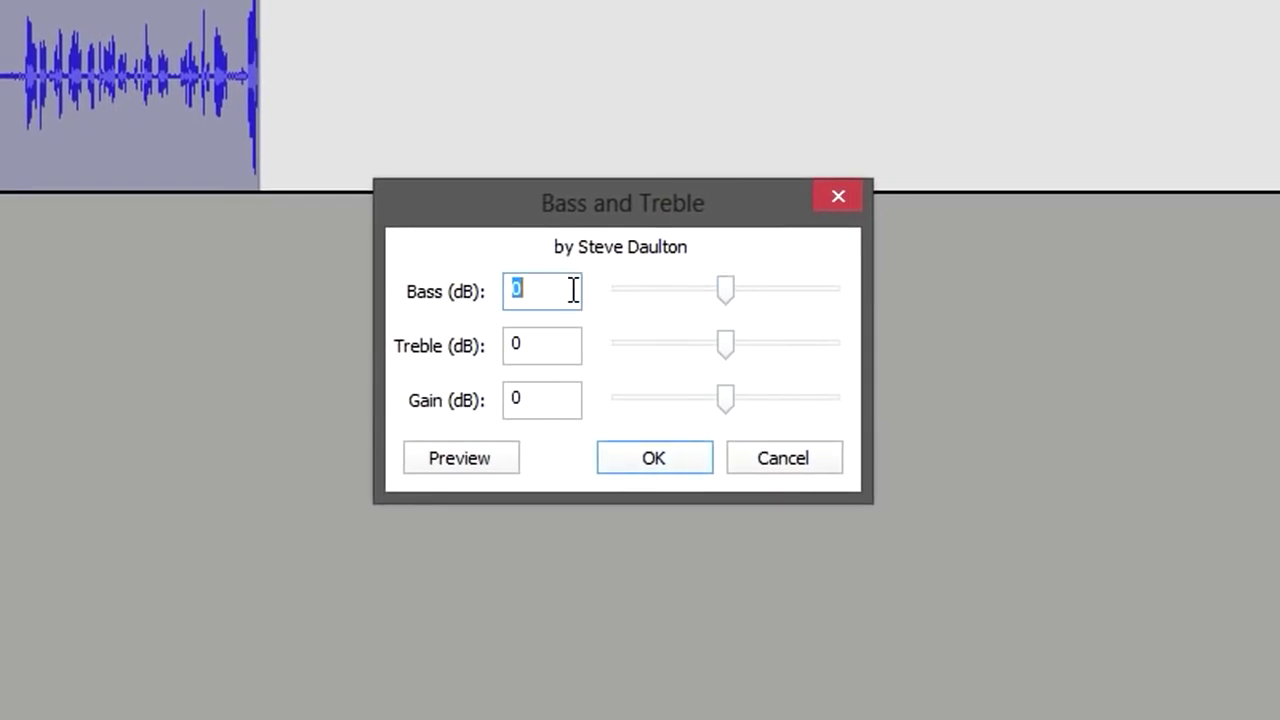
{"action": "left_click", "coordinate": [573, 290]}
{"action": "double_click", "coordinate": [514, 288]}
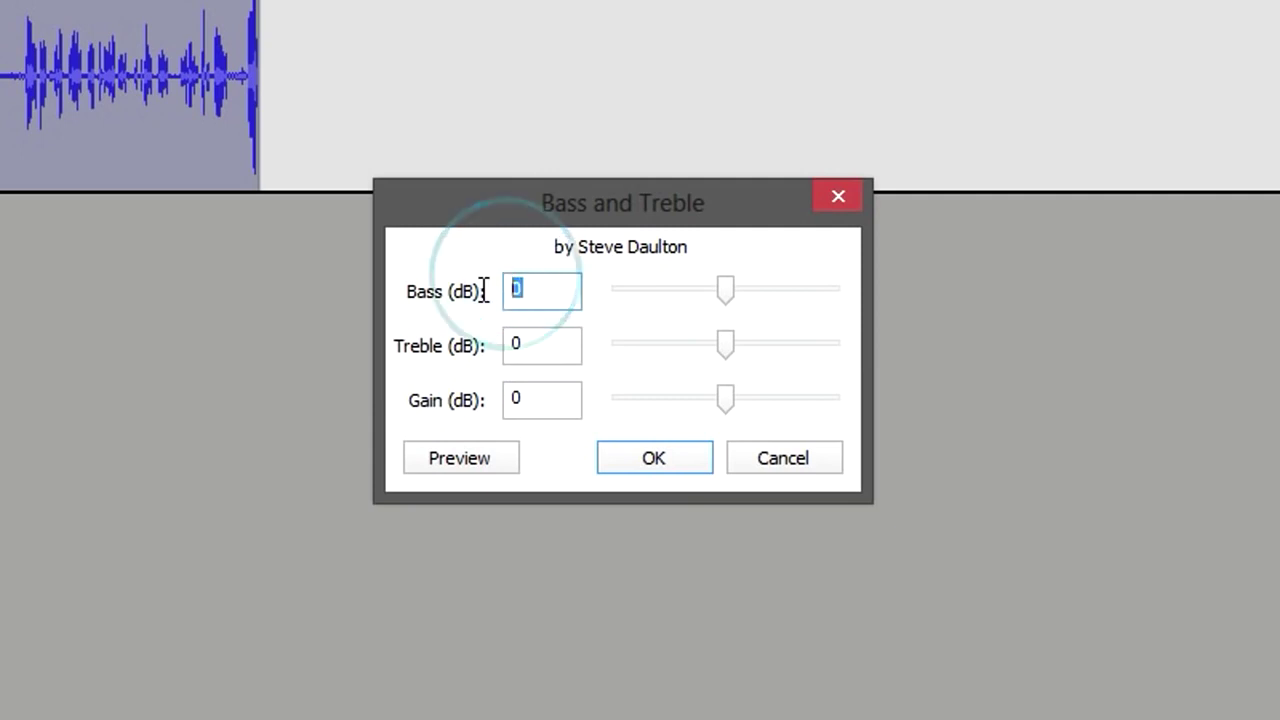
{"action": "type", "text": "12"}
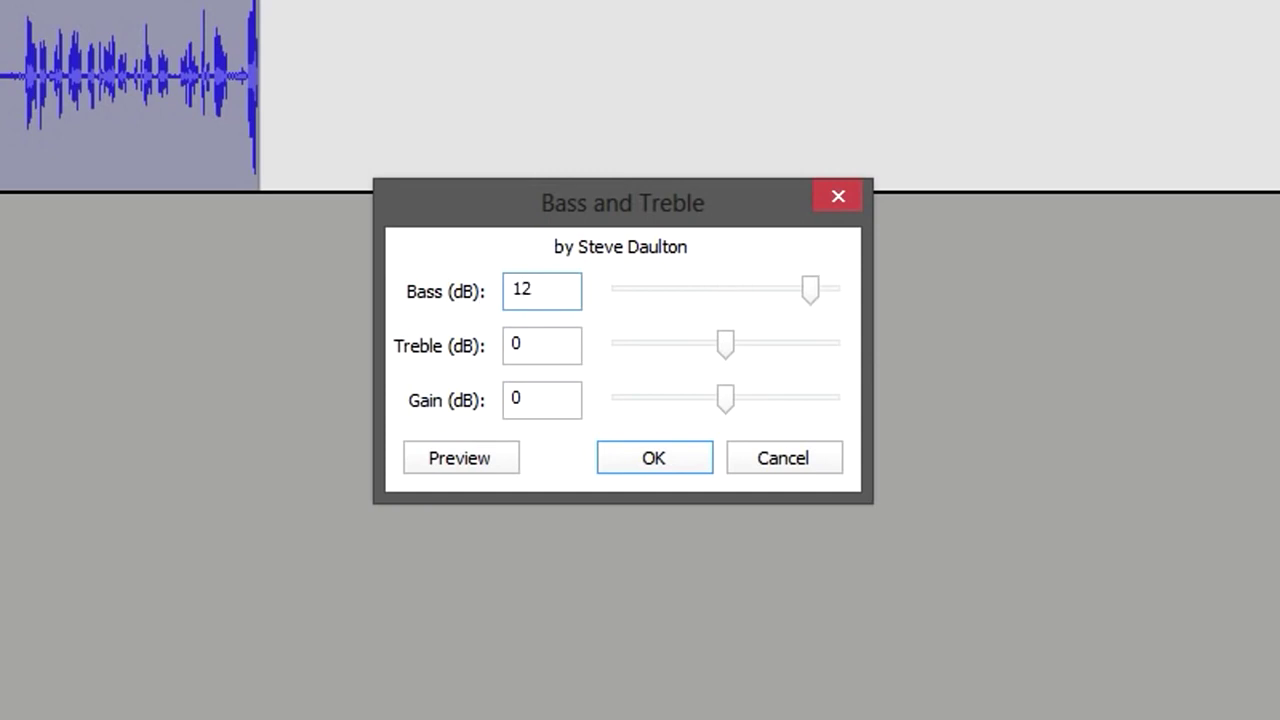
{"action": "left_click", "coordinate": [572, 203]}
{"action": "left_click", "coordinate": [546, 289]}
{"action": "left_click", "coordinate": [648, 462]}
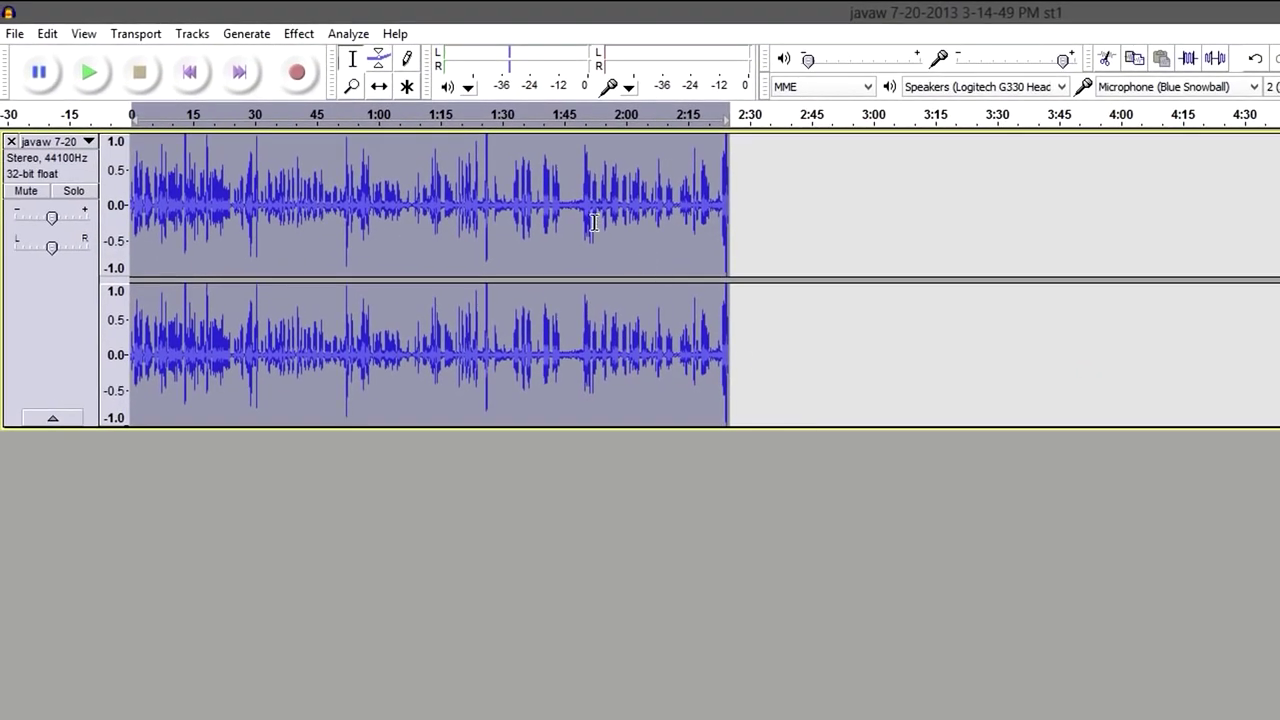
Step: Select the quiet gap from about 1:45 to 1:47 and play it to hear the background noise
{"action": "left_click_drag", "start_coordinate": [562, 206], "coordinate": [571, 214]}
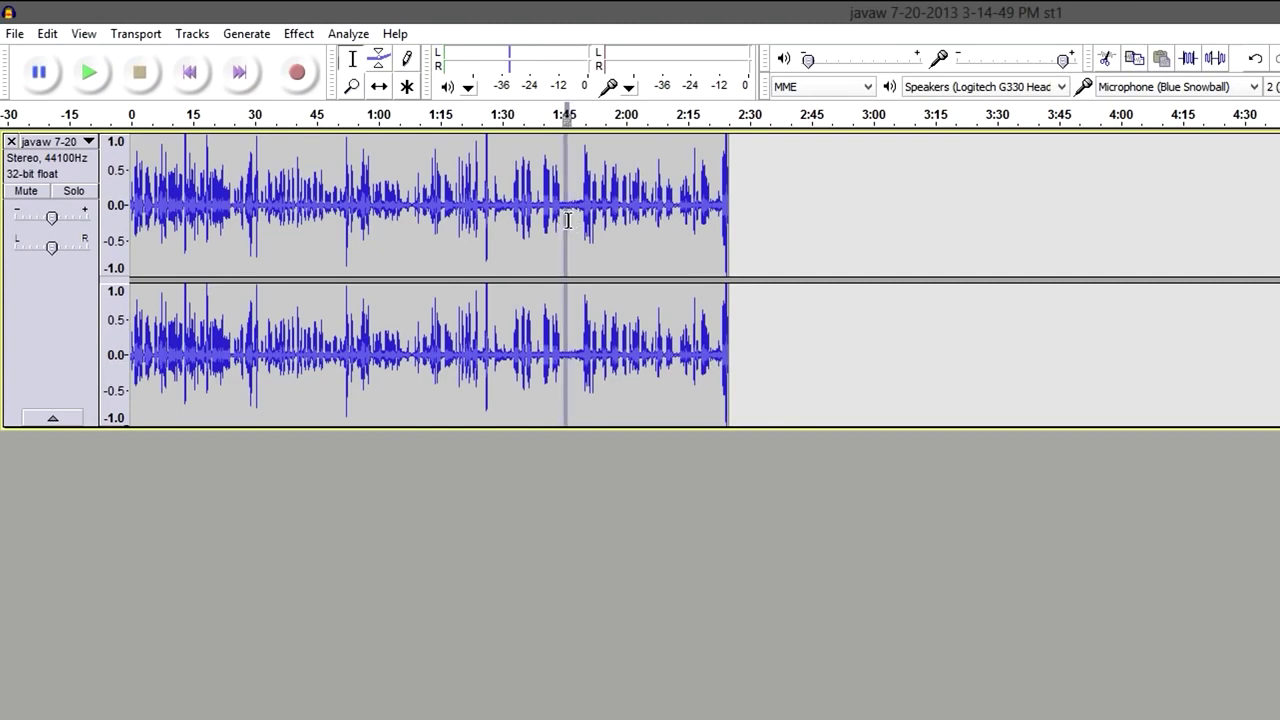
{"action": "left_click", "coordinate": [602, 212]}
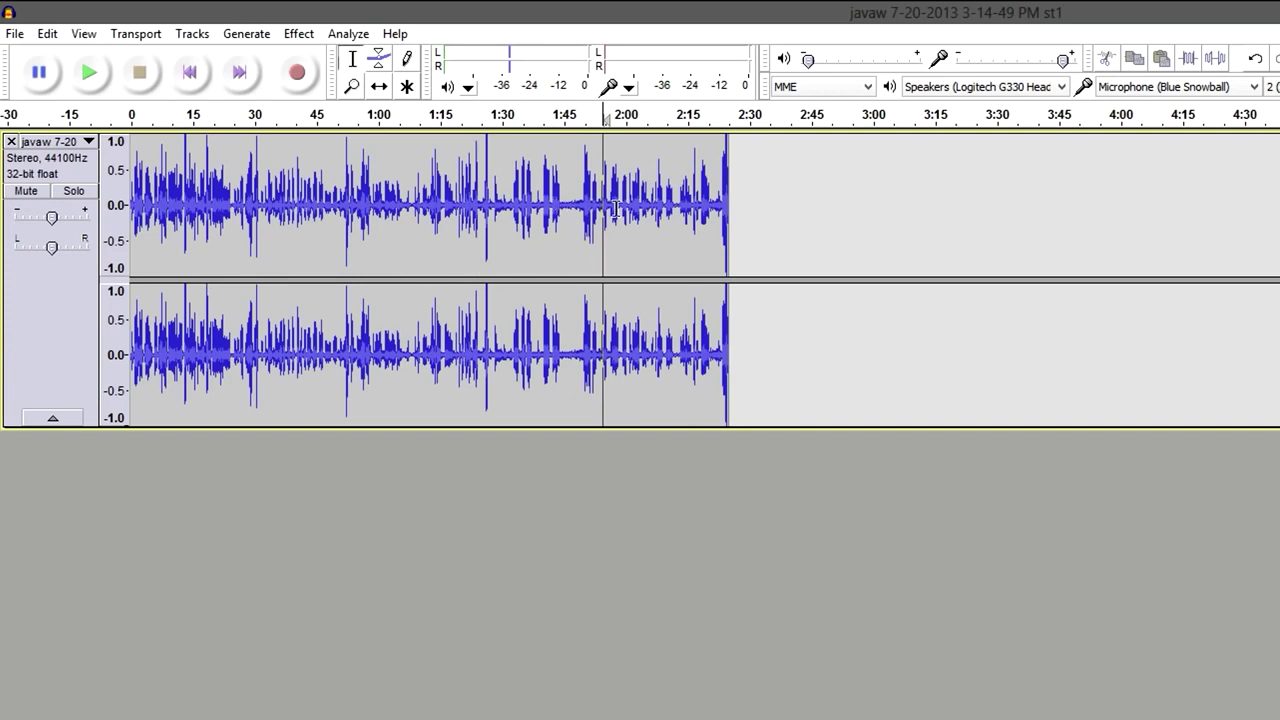
{"action": "left_click_drag", "start_coordinate": [562, 208], "coordinate": [572, 208]}
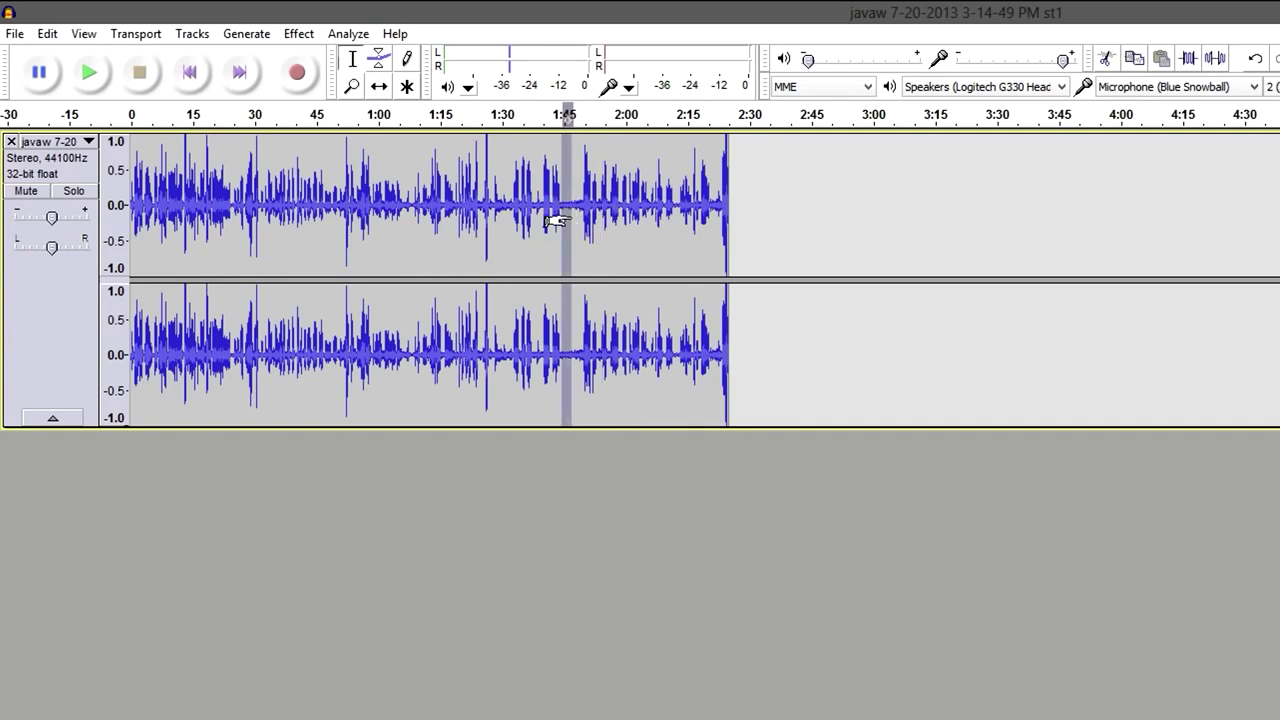
{"action": "left_click", "coordinate": [92, 73]}
{"action": "left_click", "coordinate": [612, 215]}
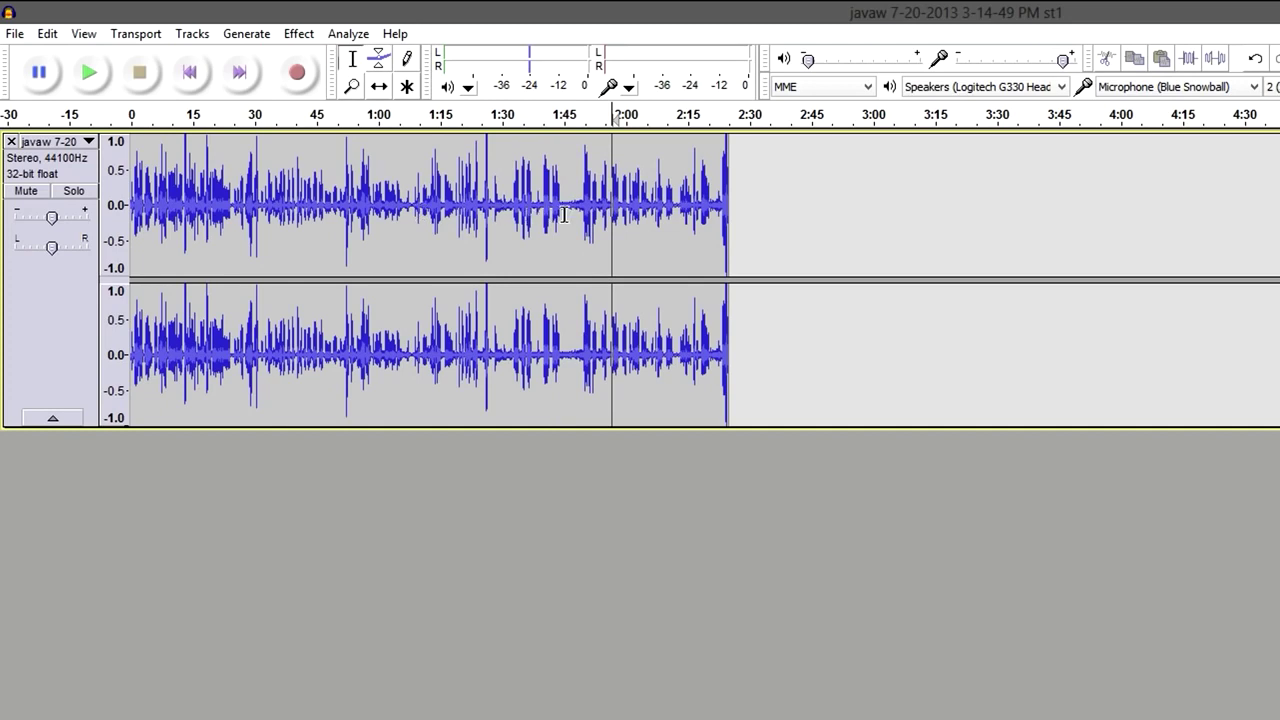
Step: Capture a noise profile for Noise Removal from the quiet gap at about 1:45 to 1:48
{"action": "left_click_drag", "start_coordinate": [562, 211], "coordinate": [575, 218]}
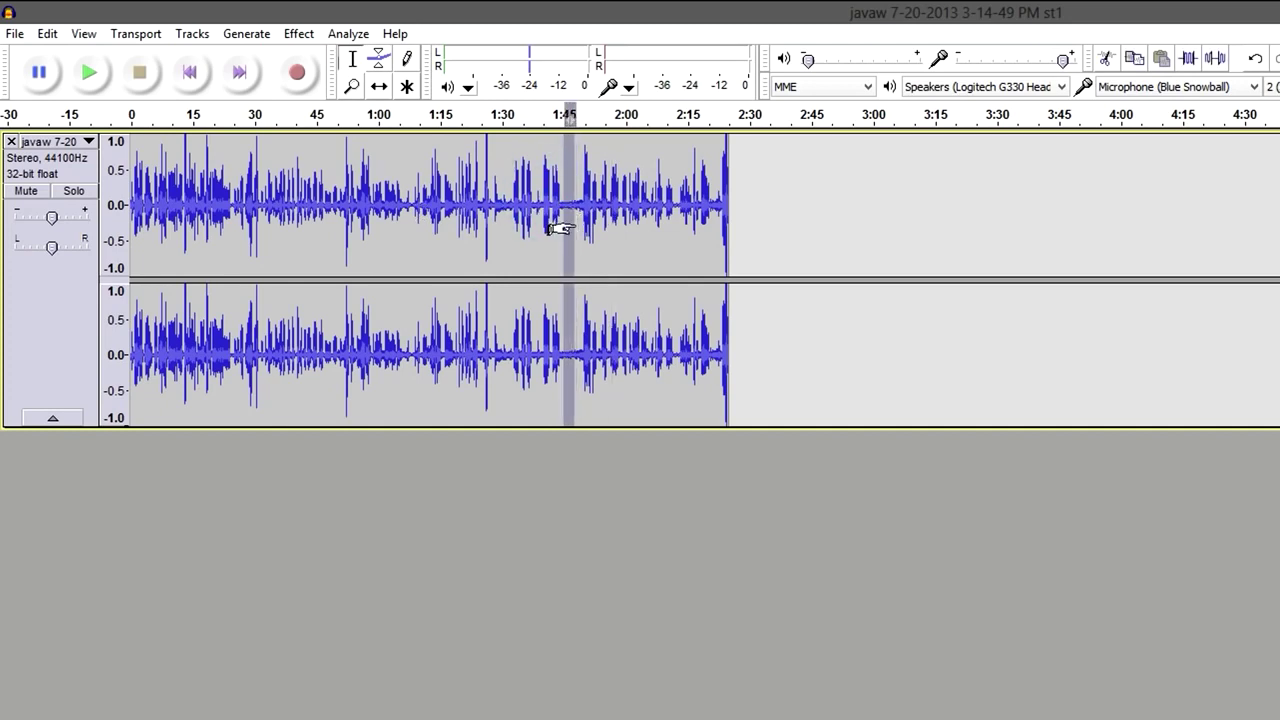
{"action": "left_click", "coordinate": [90, 75]}
{"action": "left_click", "coordinate": [299, 34]}
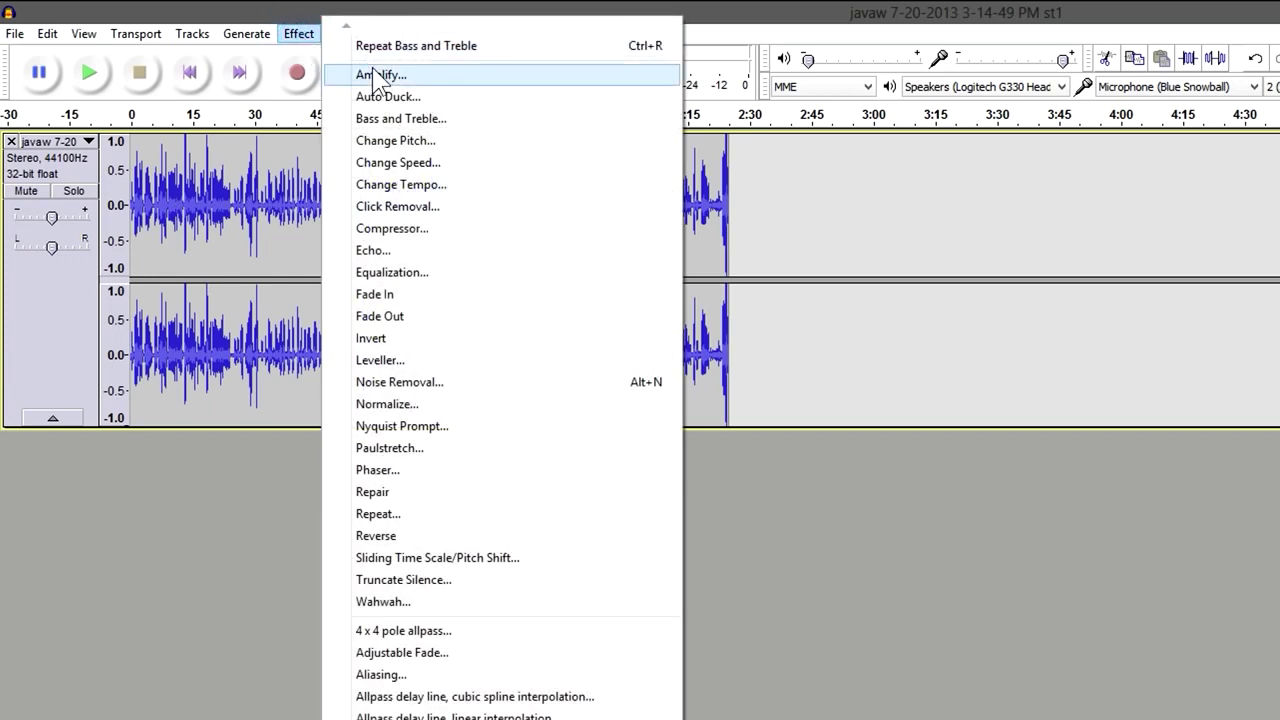
{"action": "left_click", "coordinate": [389, 296]}
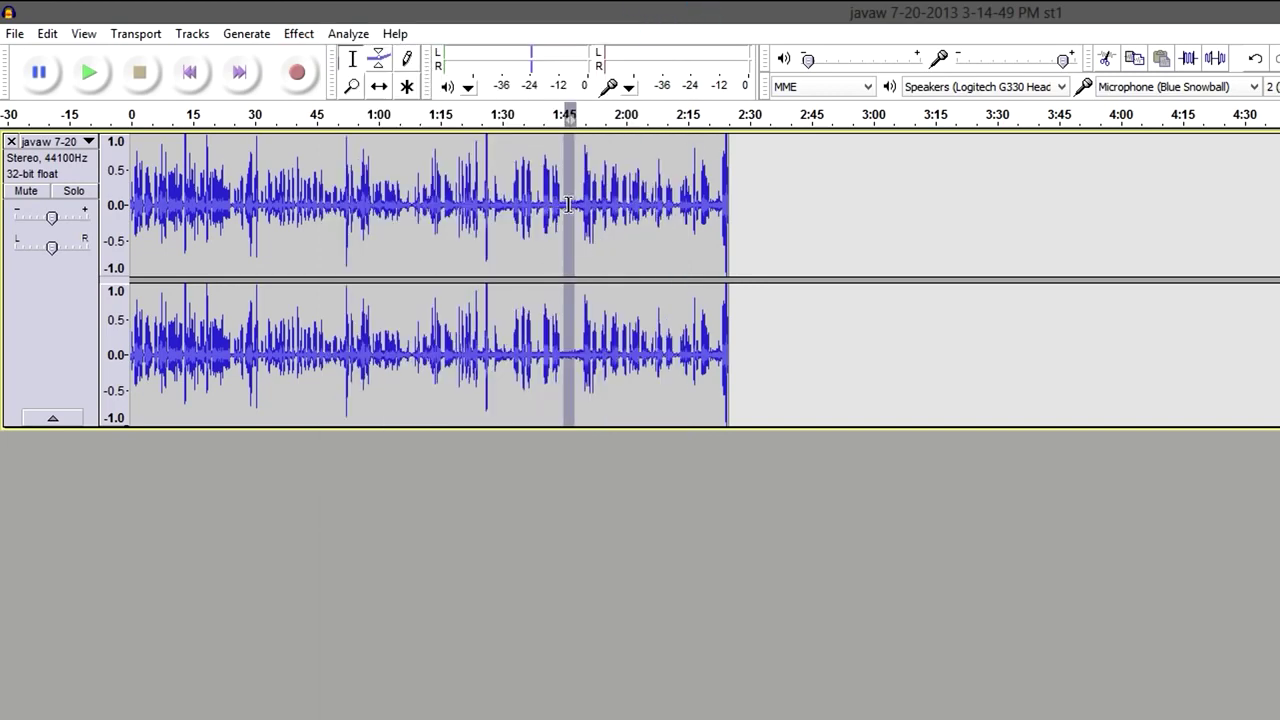
{"action": "left_click", "coordinate": [299, 34]}
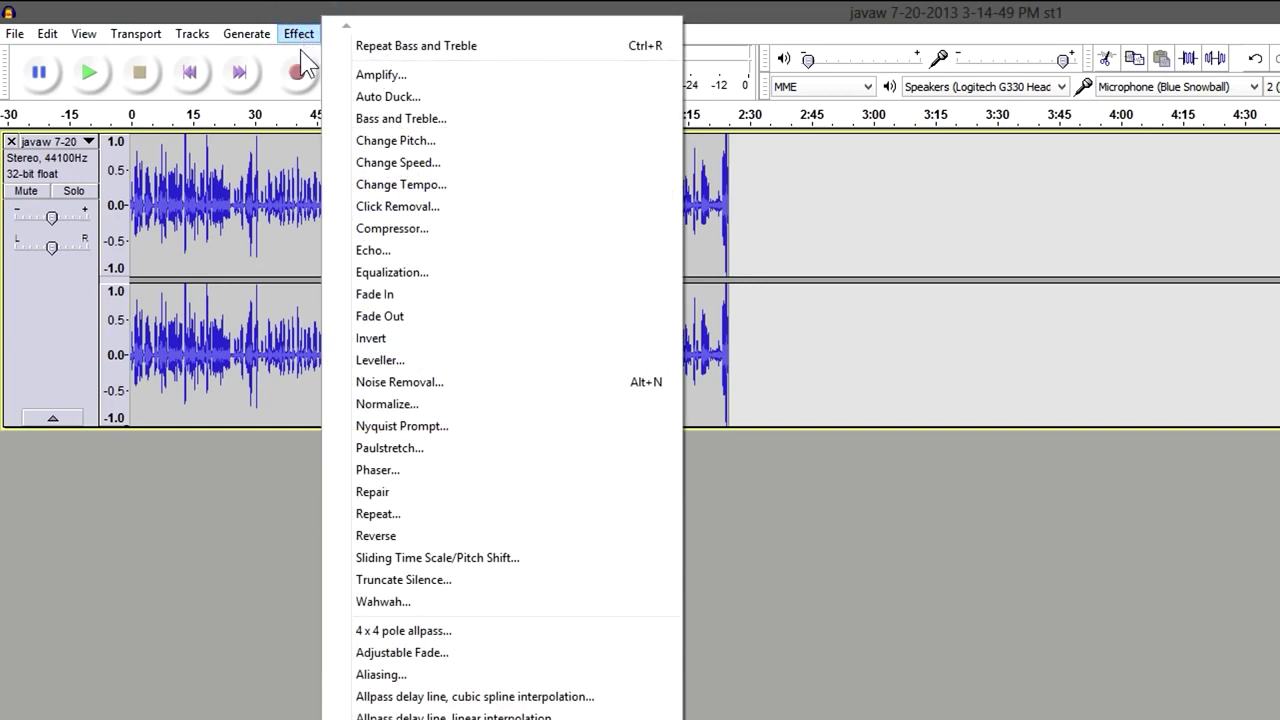
{"action": "left_click", "coordinate": [399, 383]}
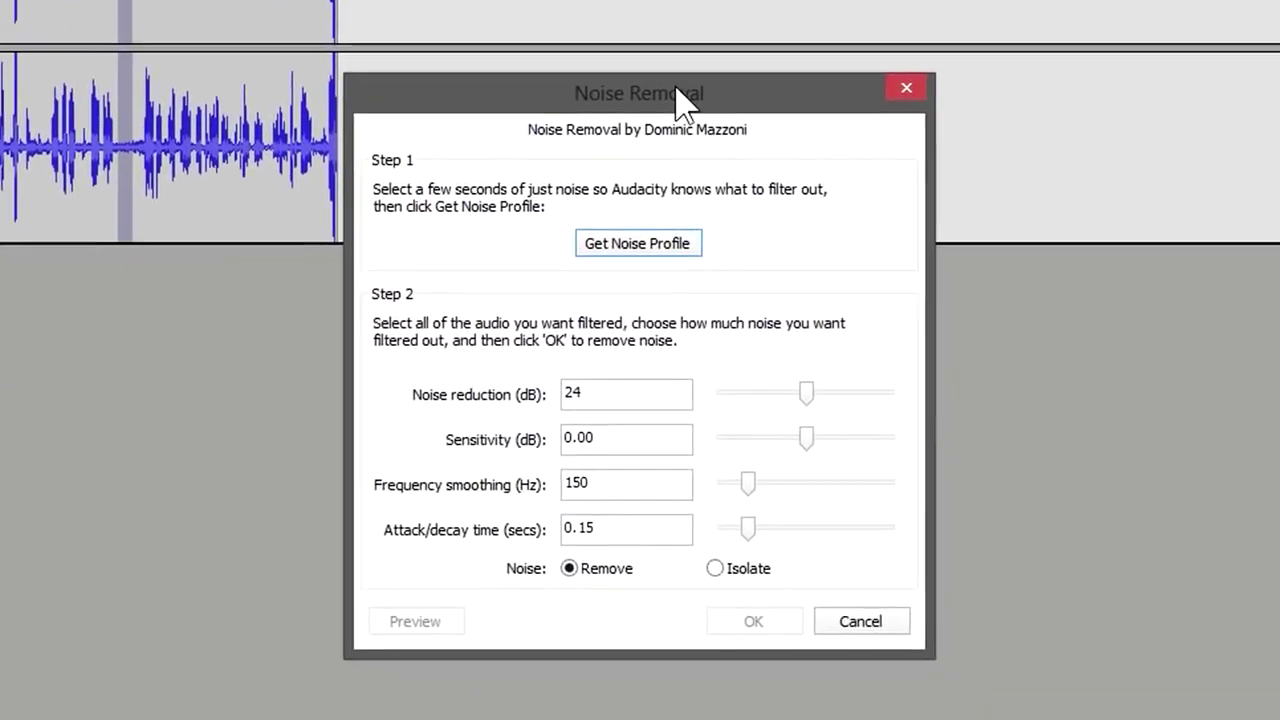
{"action": "left_click_drag", "start_coordinate": [884, 238], "coordinate": [1165, 183]}
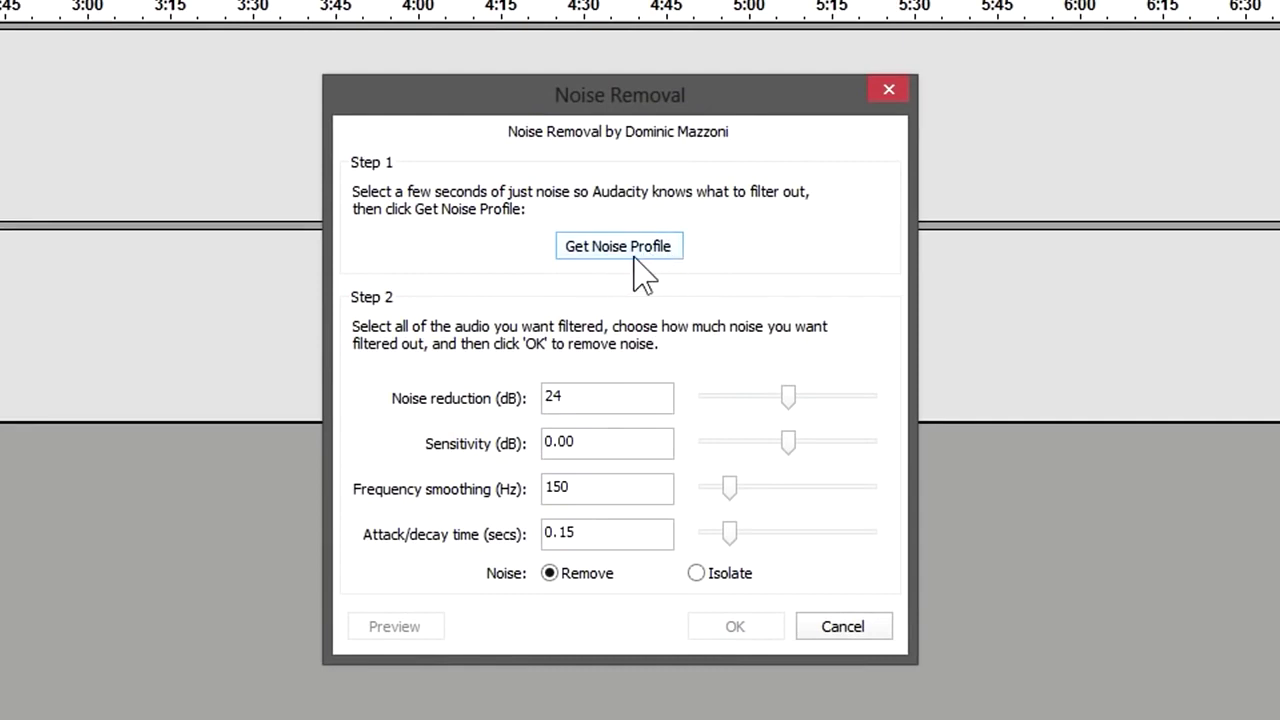
{"action": "left_click", "coordinate": [576, 252]}
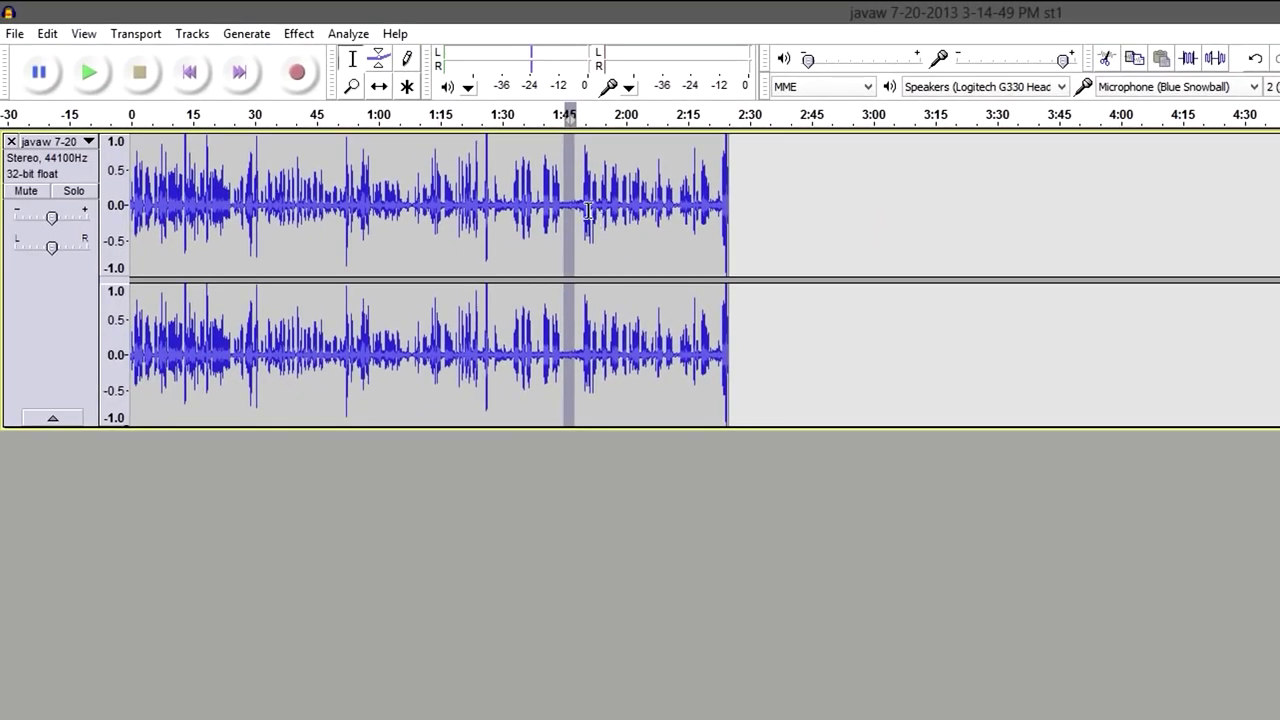
Step: Apply Noise Removal to the whole track with 24 dB reduction, 0.00 dB sensitivity, 150 Hz smoothing, 0.15 secs attack/decay and noise set to Remove
{"action": "left_click", "coordinate": [589, 210]}
{"action": "key", "text": "ctrl+a"}
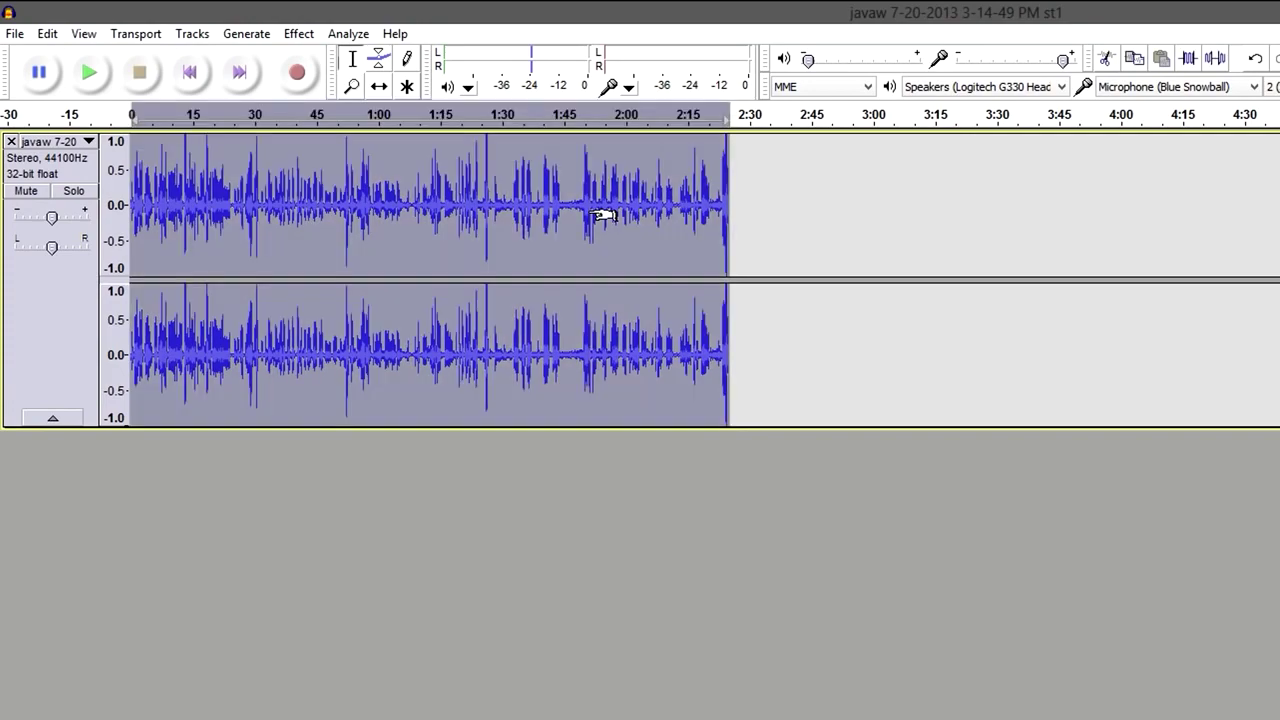
{"action": "left_click", "coordinate": [298, 33]}
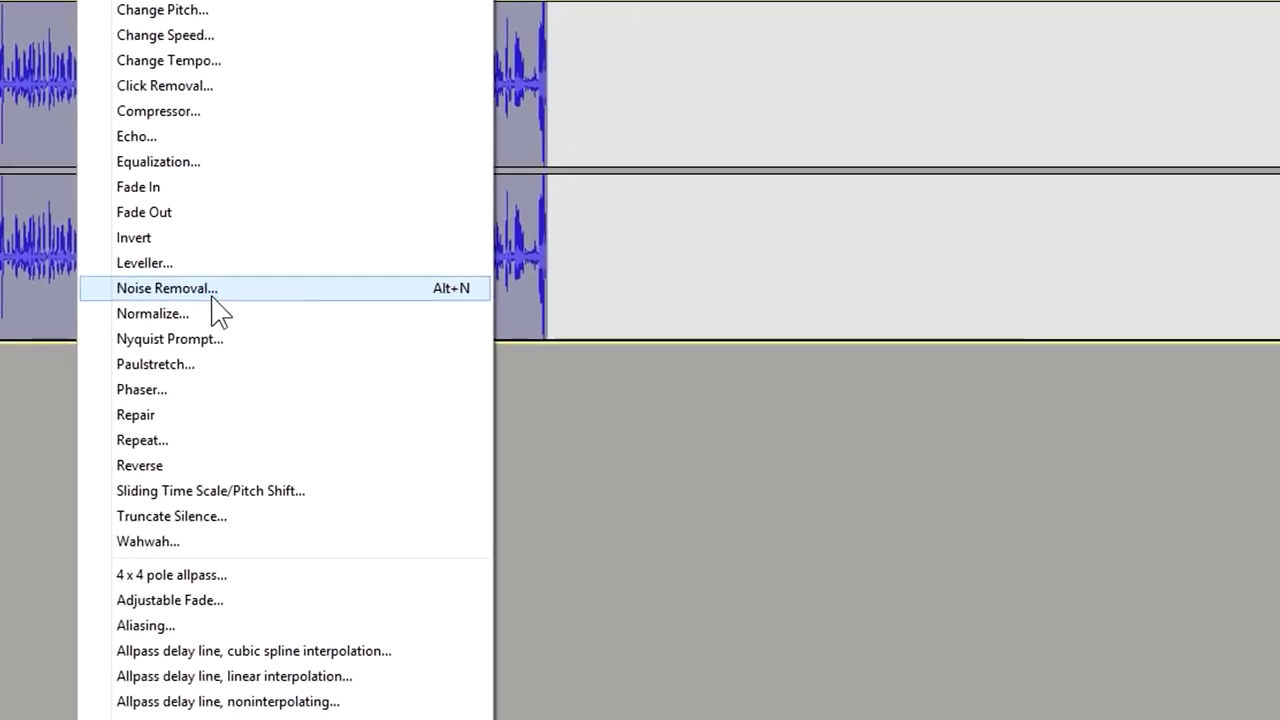
{"action": "left_click", "coordinate": [385, 357]}
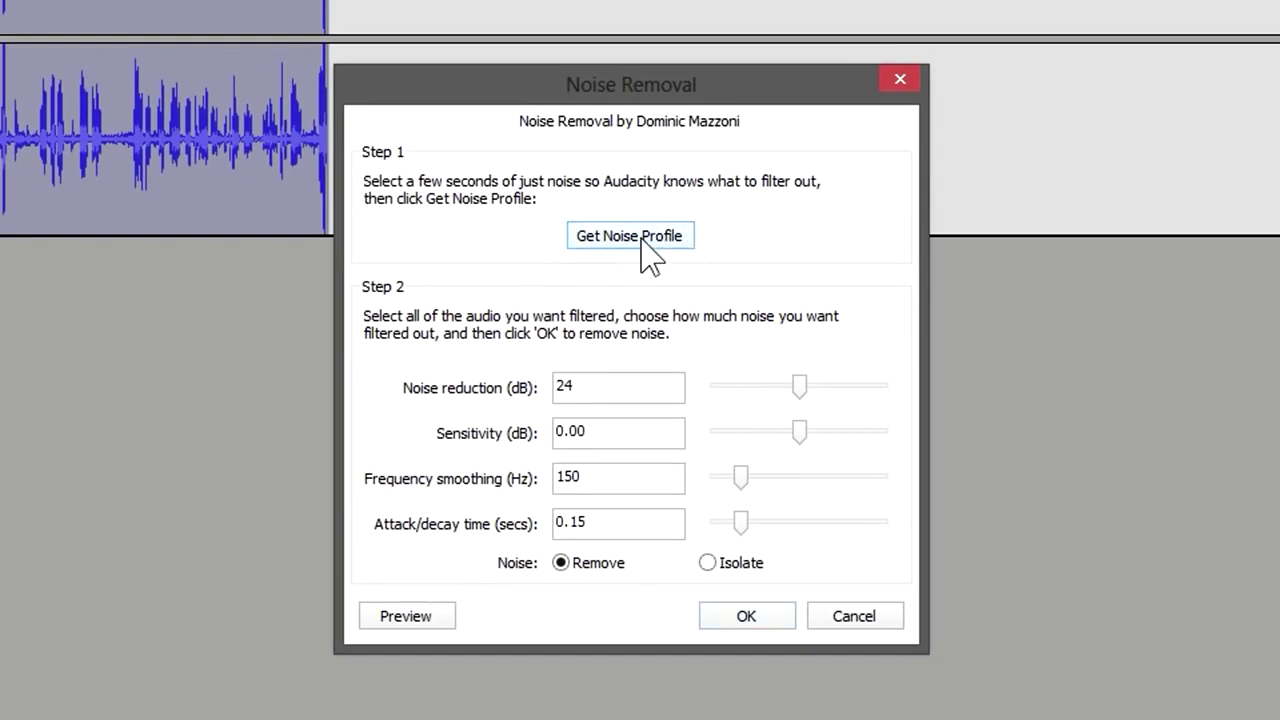
{"action": "left_click_drag", "start_coordinate": [578, 385], "coordinate": [611, 381]}
{"action": "left_click", "coordinate": [617, 380]}
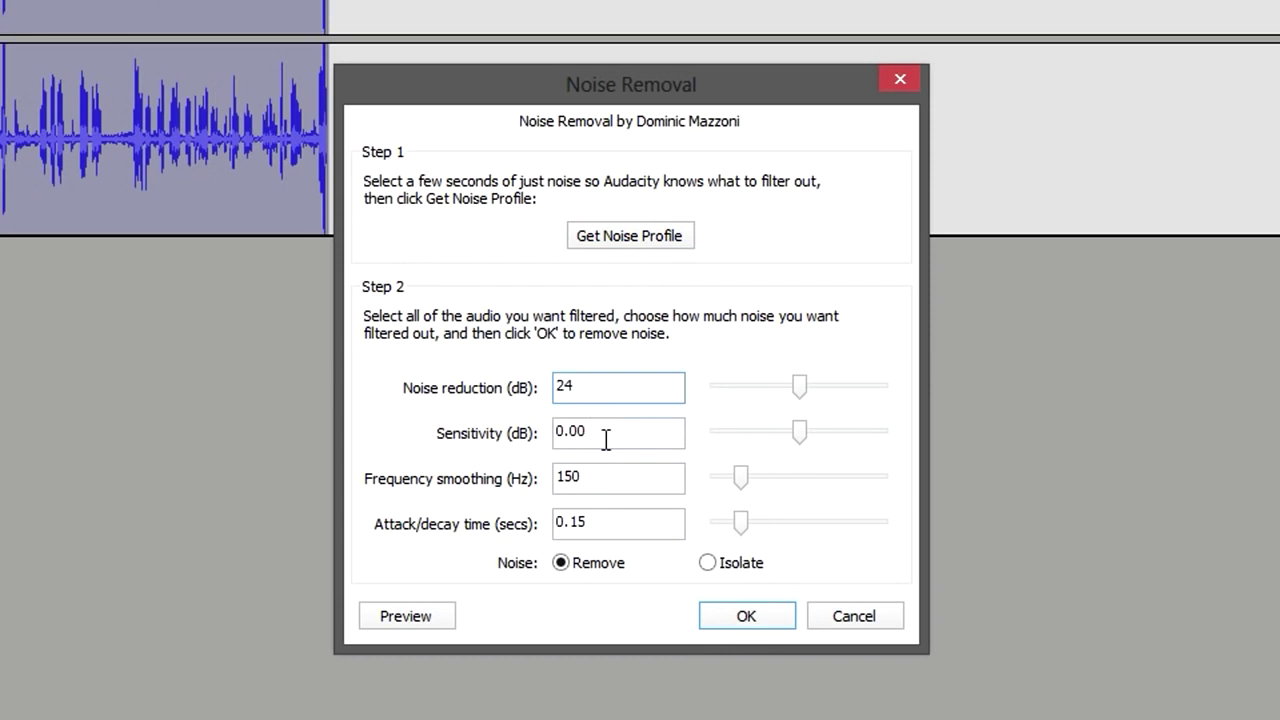
{"action": "left_click_drag", "start_coordinate": [604, 432], "coordinate": [562, 432]}
{"action": "left_click", "coordinate": [604, 474]}
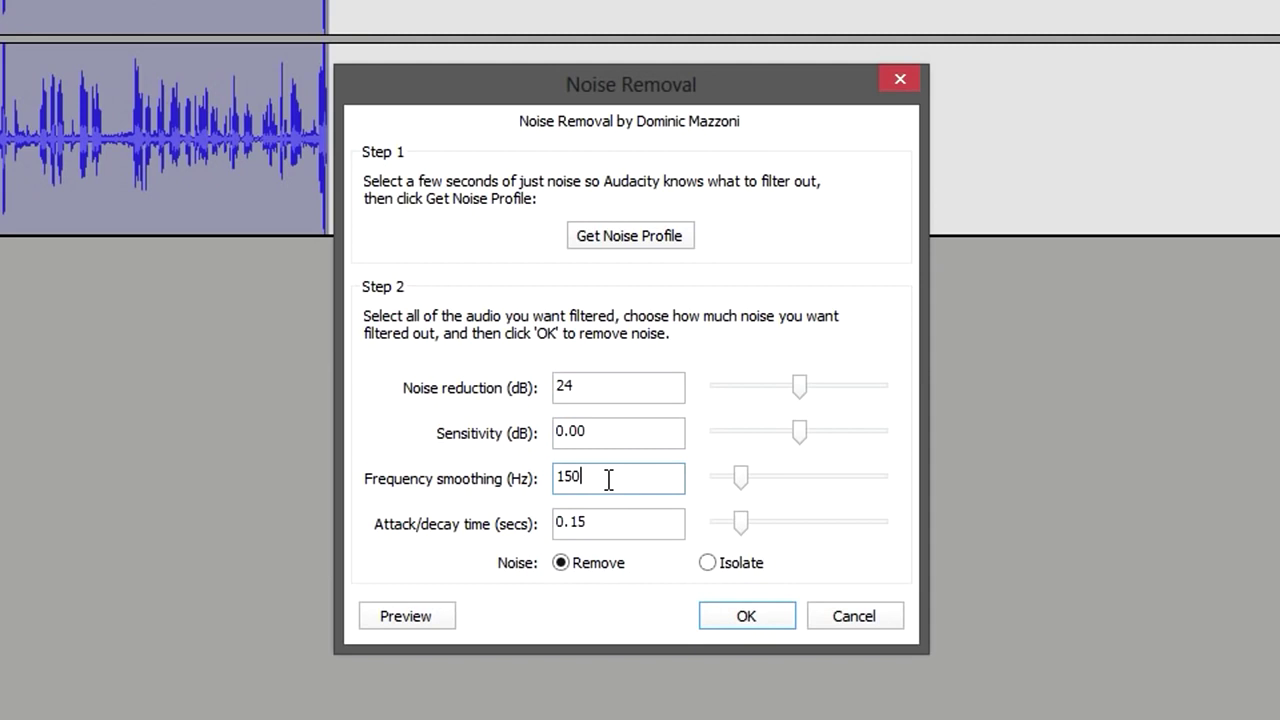
{"action": "left_click_drag", "start_coordinate": [600, 476], "coordinate": [568, 476]}
{"action": "left_click_drag", "start_coordinate": [624, 522], "coordinate": [557, 522]}
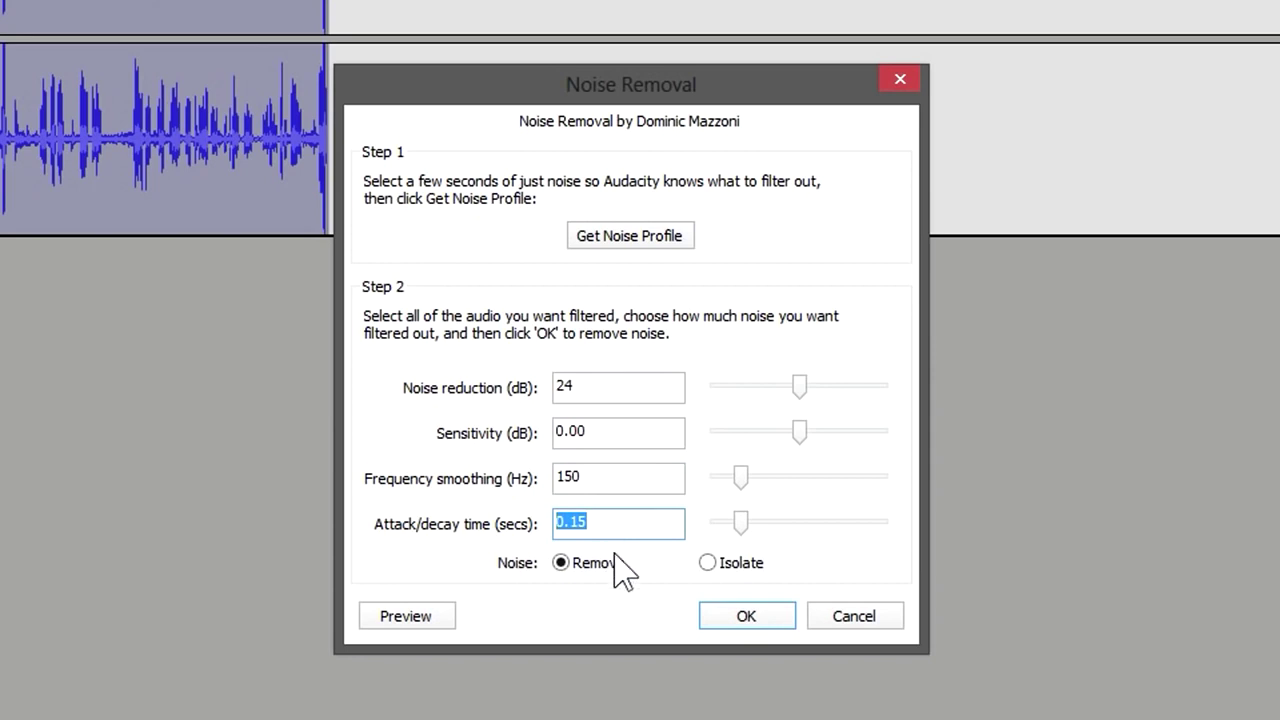
{"action": "left_click", "coordinate": [595, 522]}
{"action": "left_click", "coordinate": [708, 564]}
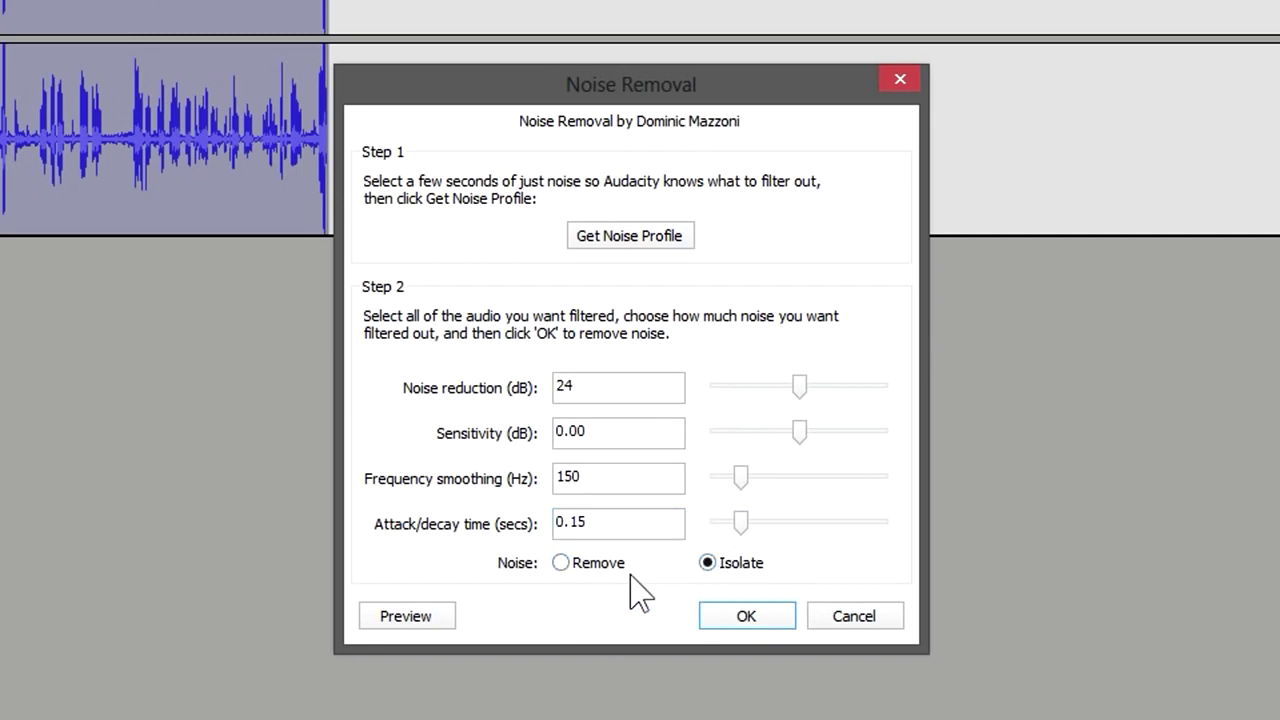
{"action": "left_click", "coordinate": [561, 564]}
{"action": "left_click", "coordinate": [657, 243]}
{"action": "left_click", "coordinate": [737, 622]}
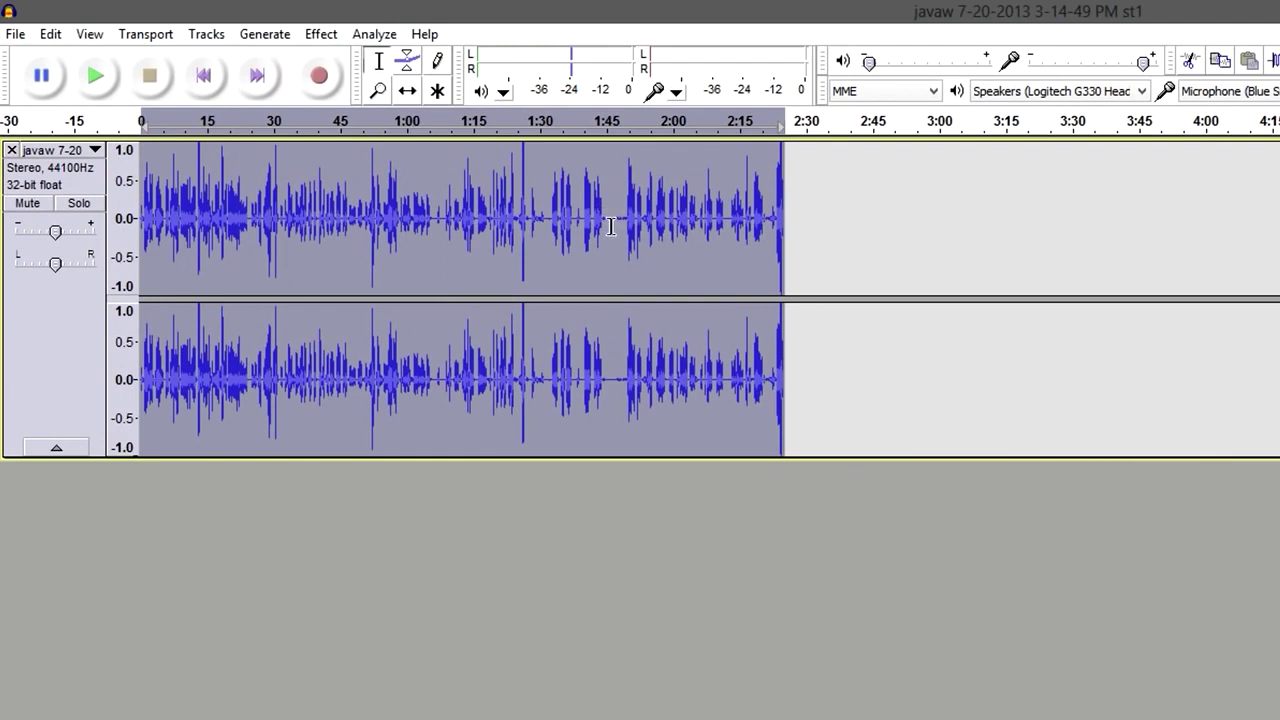
Step: Play the quiet gap from about 1:47 to 1:49, and play the speech from about 1:11 and stop it
{"action": "left_click_drag", "start_coordinate": [615, 220], "coordinate": [624, 222]}
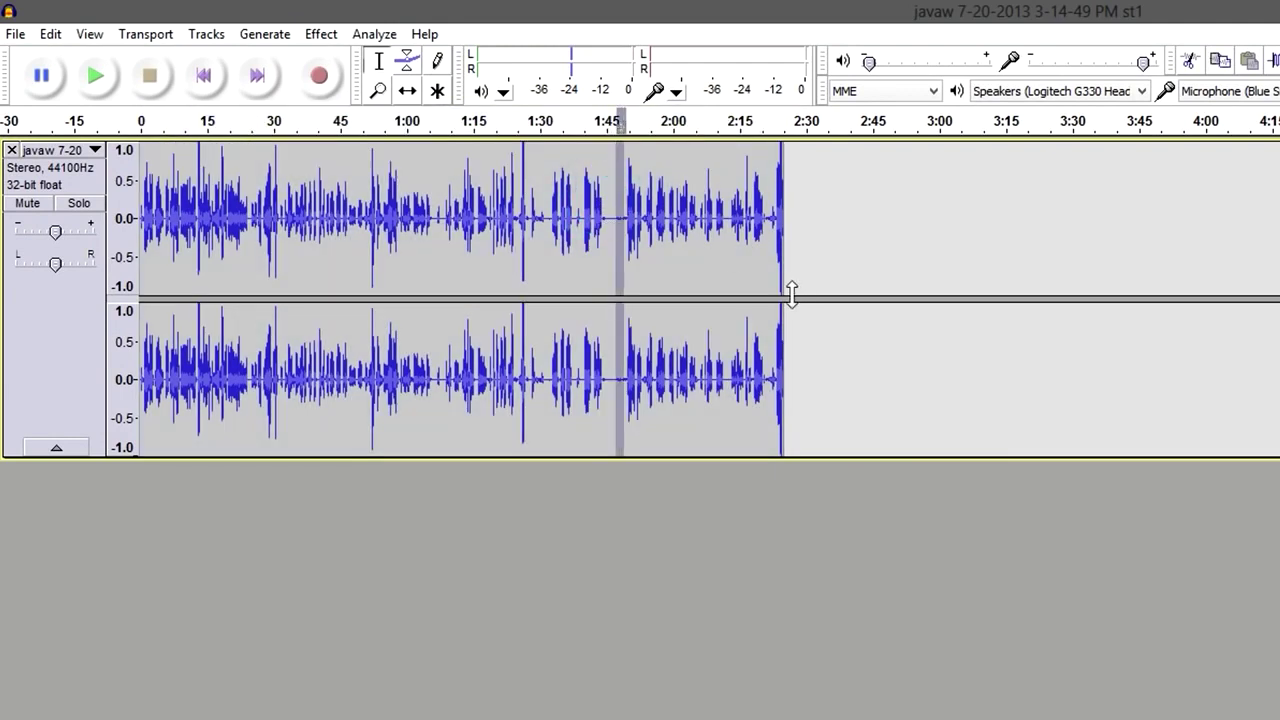
{"action": "left_click", "coordinate": [95, 80]}
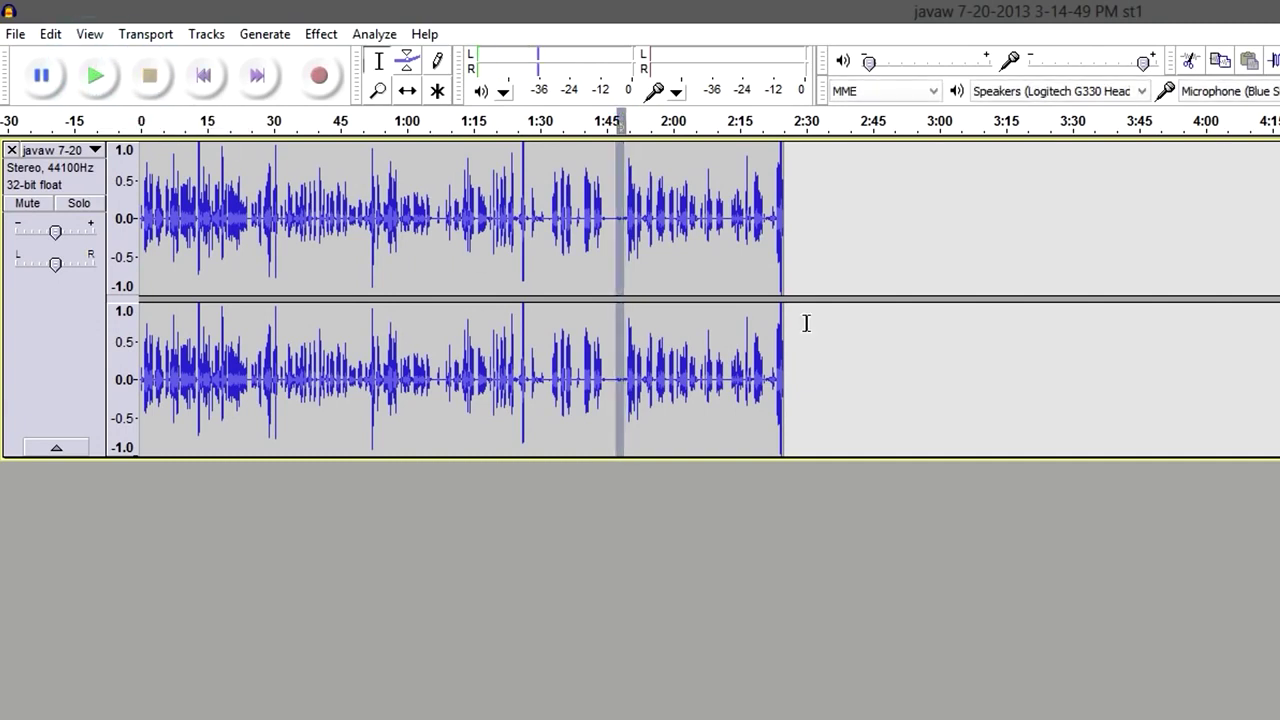
{"action": "left_click", "coordinate": [631, 215]}
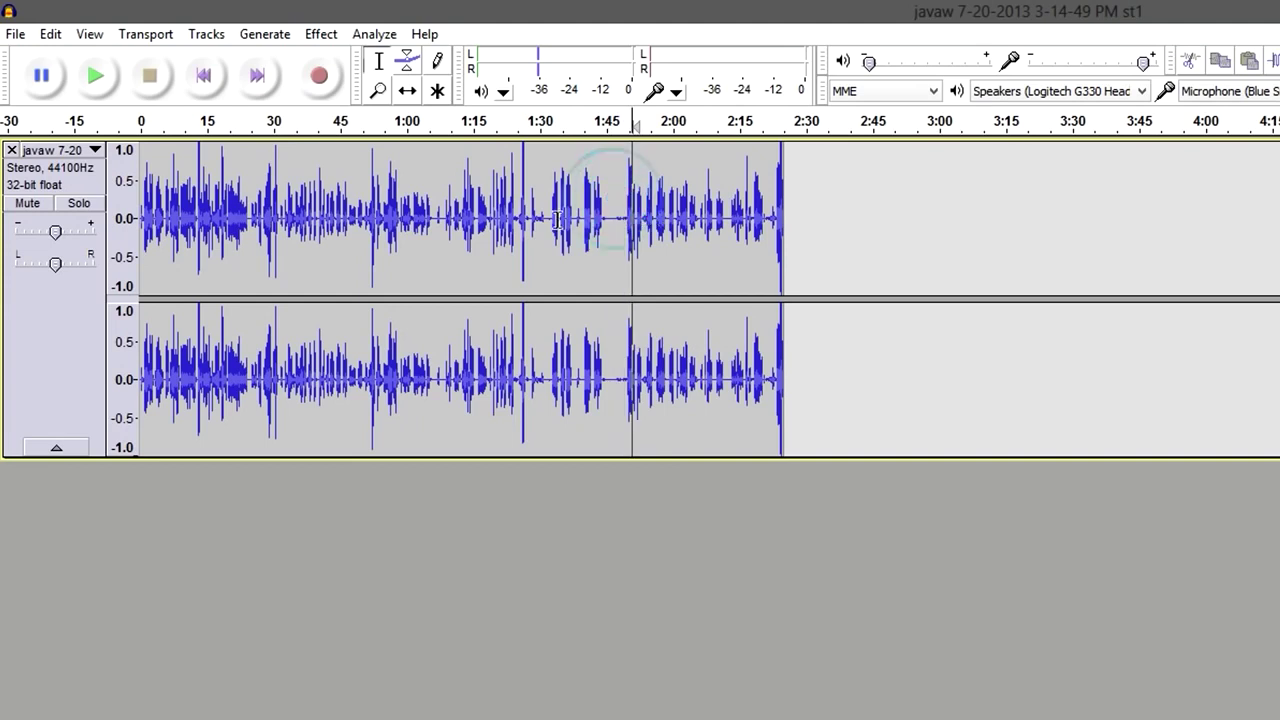
{"action": "left_click", "coordinate": [455, 217]}
{"action": "left_click", "coordinate": [99, 79]}
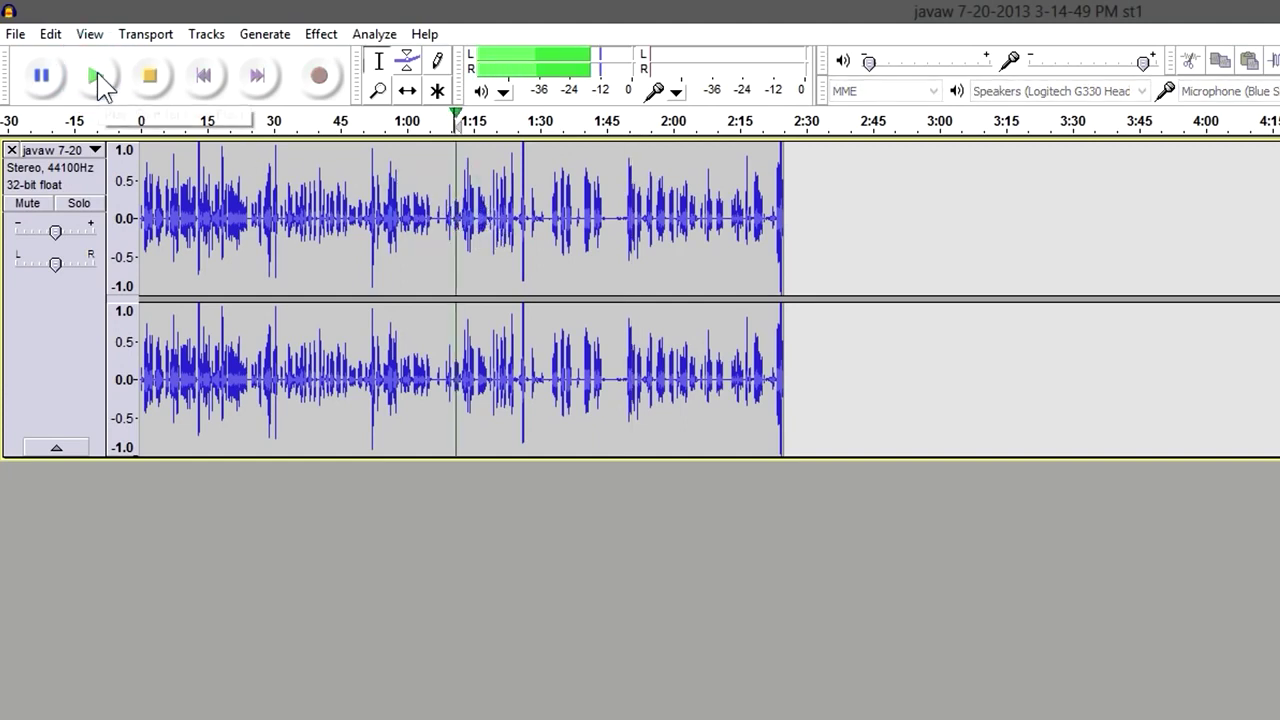
{"action": "left_click", "coordinate": [149, 77]}
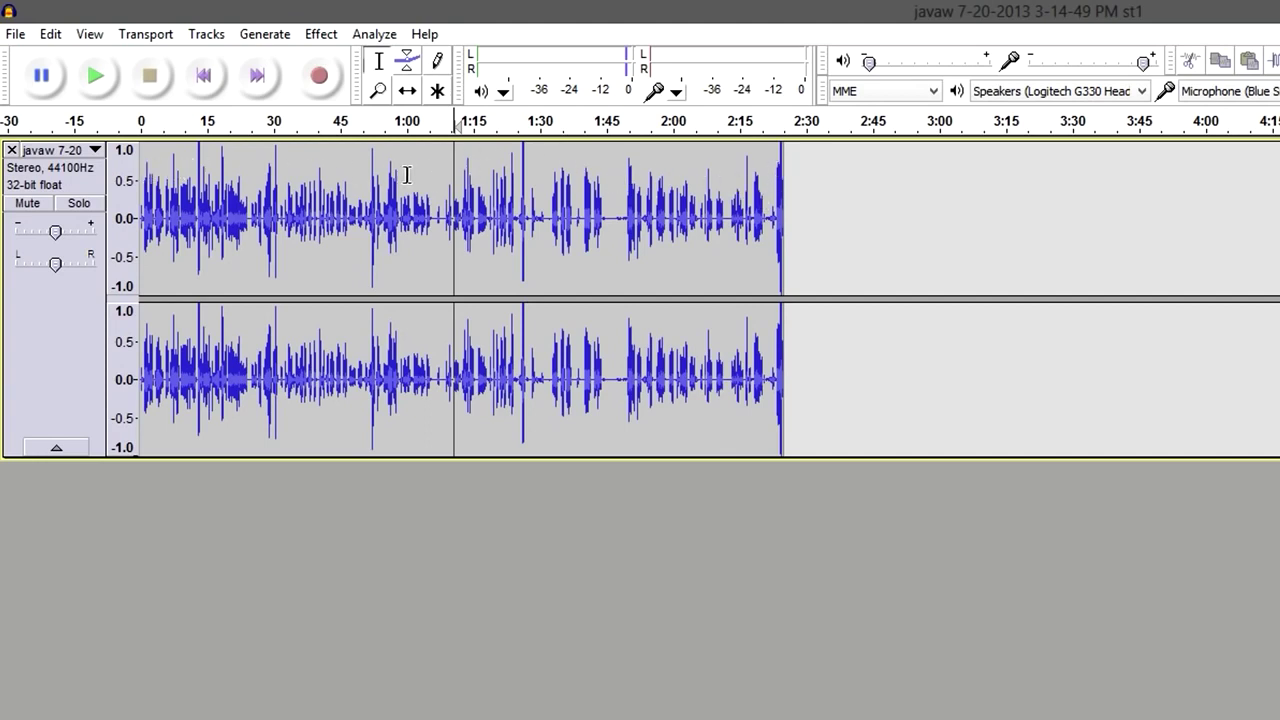
{"action": "left_click_drag", "start_coordinate": [285, 200], "coordinate": [362, 215]}
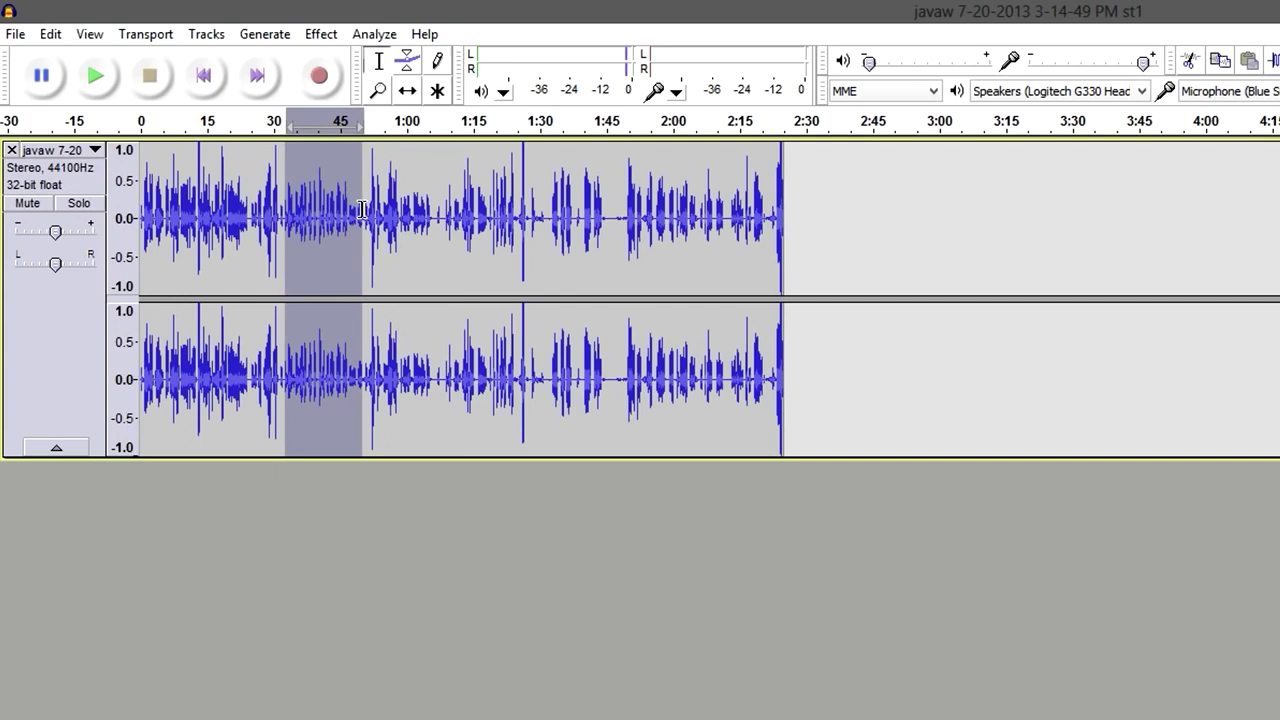
{"action": "mouse_move", "coordinate": [779, 213]}
{"action": "left_mouse_down"}
{"action": "mouse_move", "coordinate": [797, 210]}
{"action": "mouse_move", "coordinate": [773, 217]}
{"action": "left_mouse_up"}
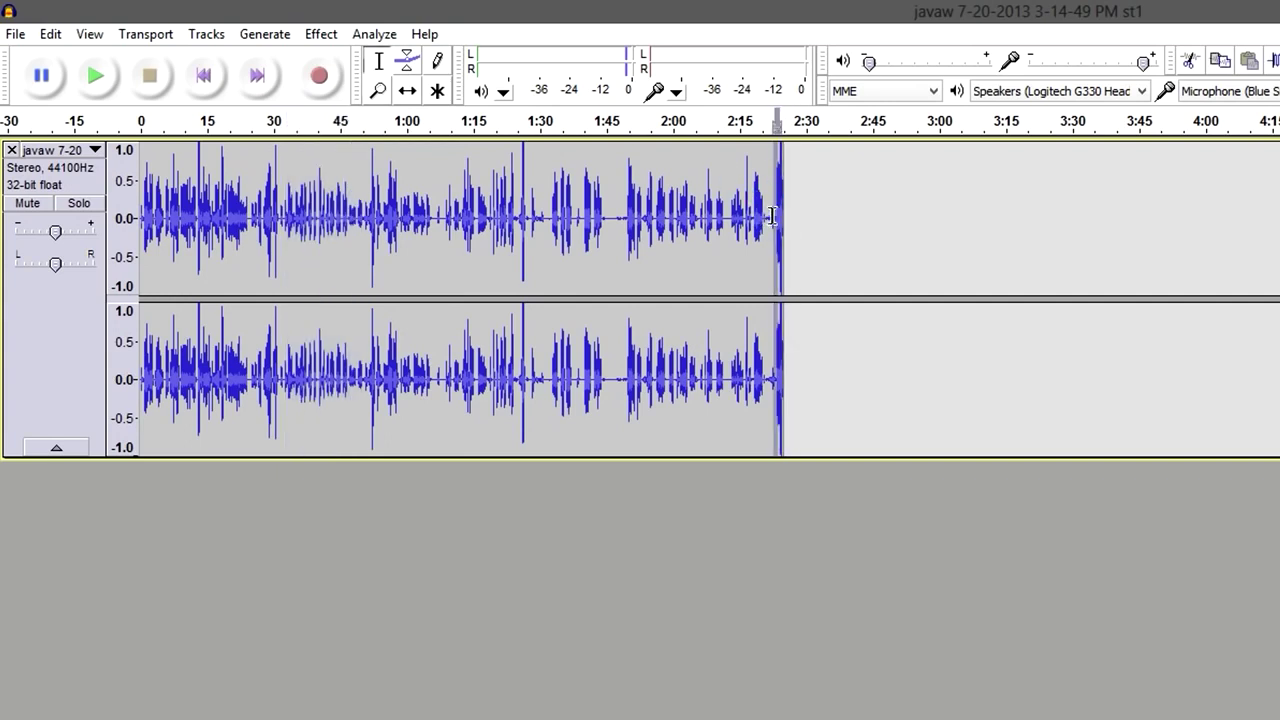
{"action": "left_click", "coordinate": [608, 231]}
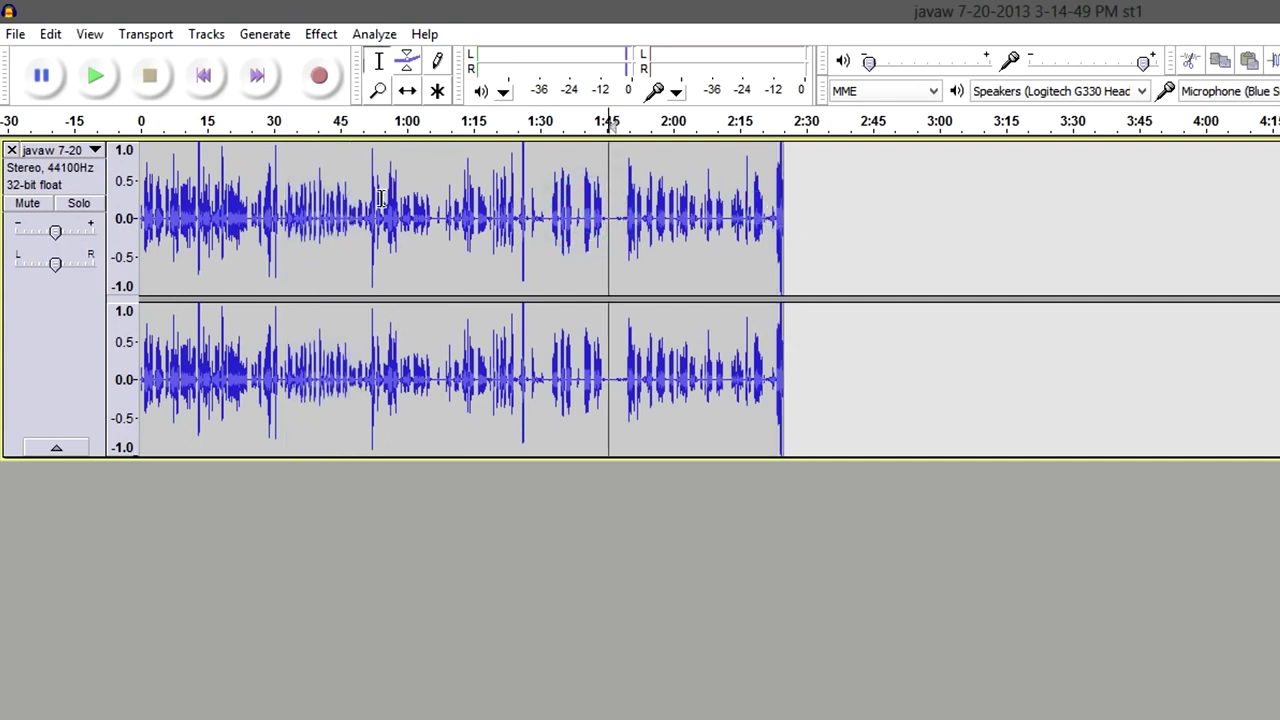
Step: Amplify the whole track by 3 dB with clipping allowed
{"action": "left_click", "coordinate": [319, 36]}
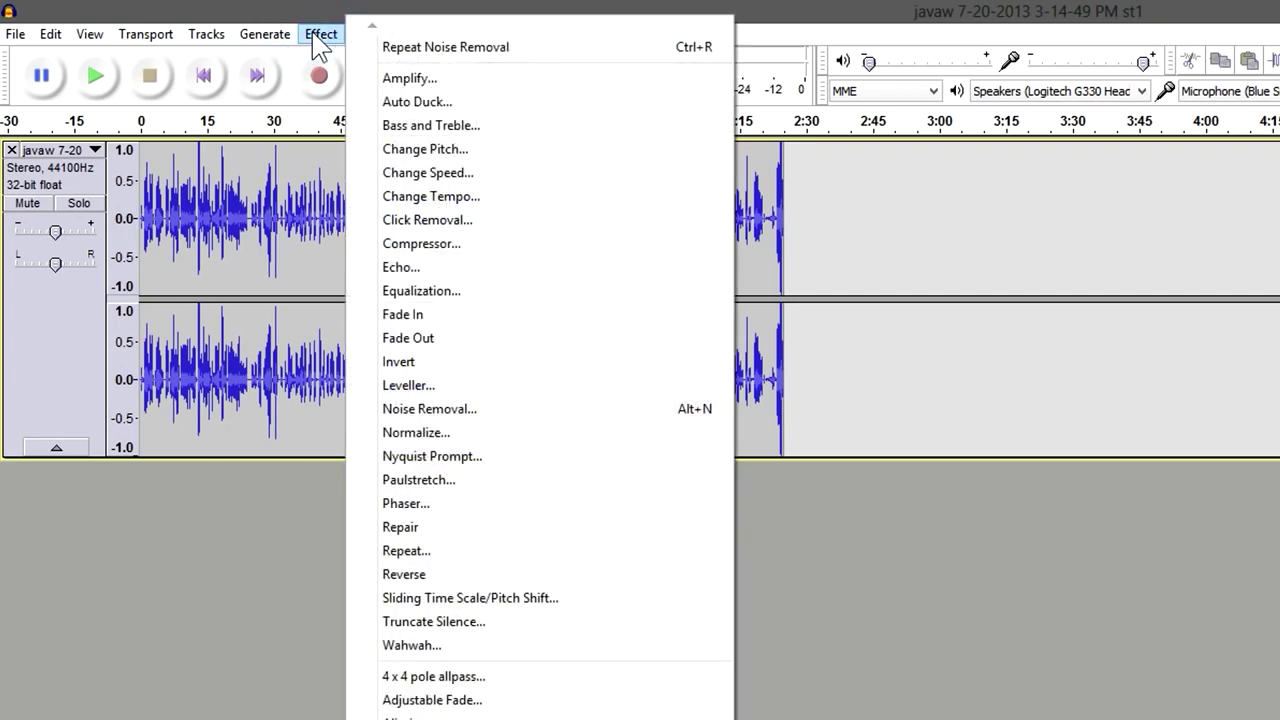
{"action": "left_click", "coordinate": [395, 77]}
{"action": "left_click_drag", "start_coordinate": [990, 462], "coordinate": [1087, 192]}
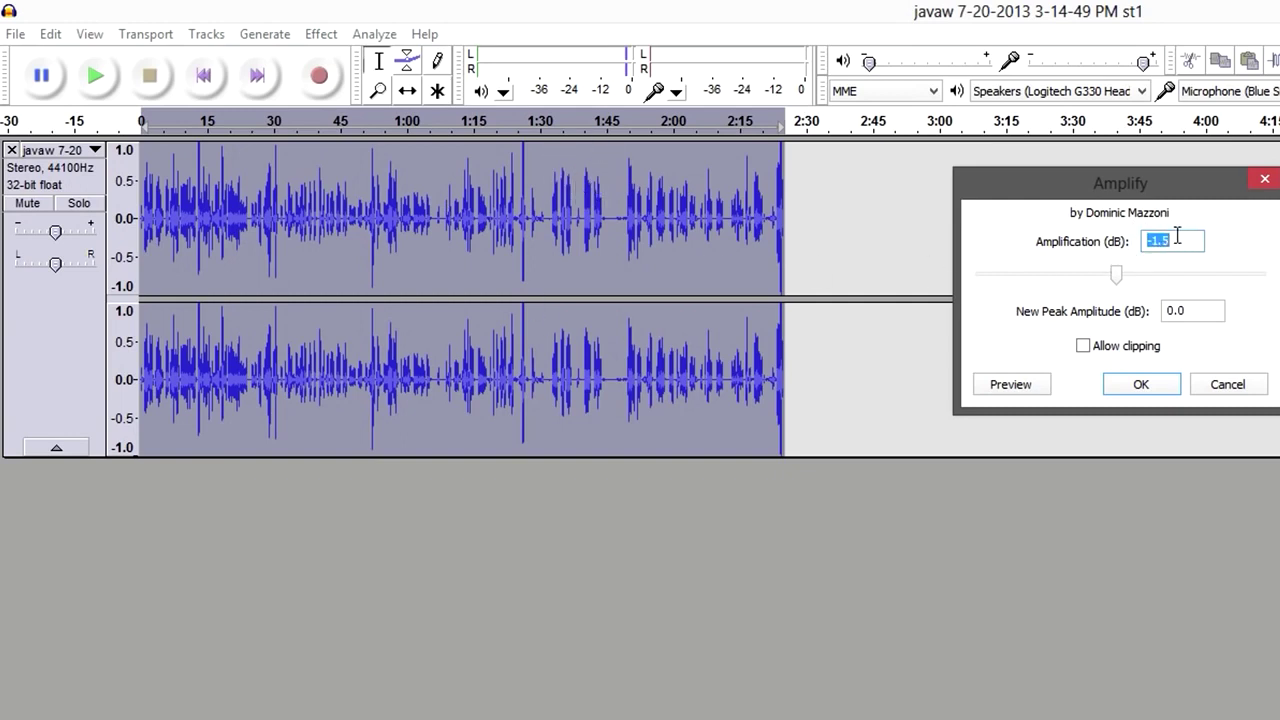
{"action": "type", "text": "3"}
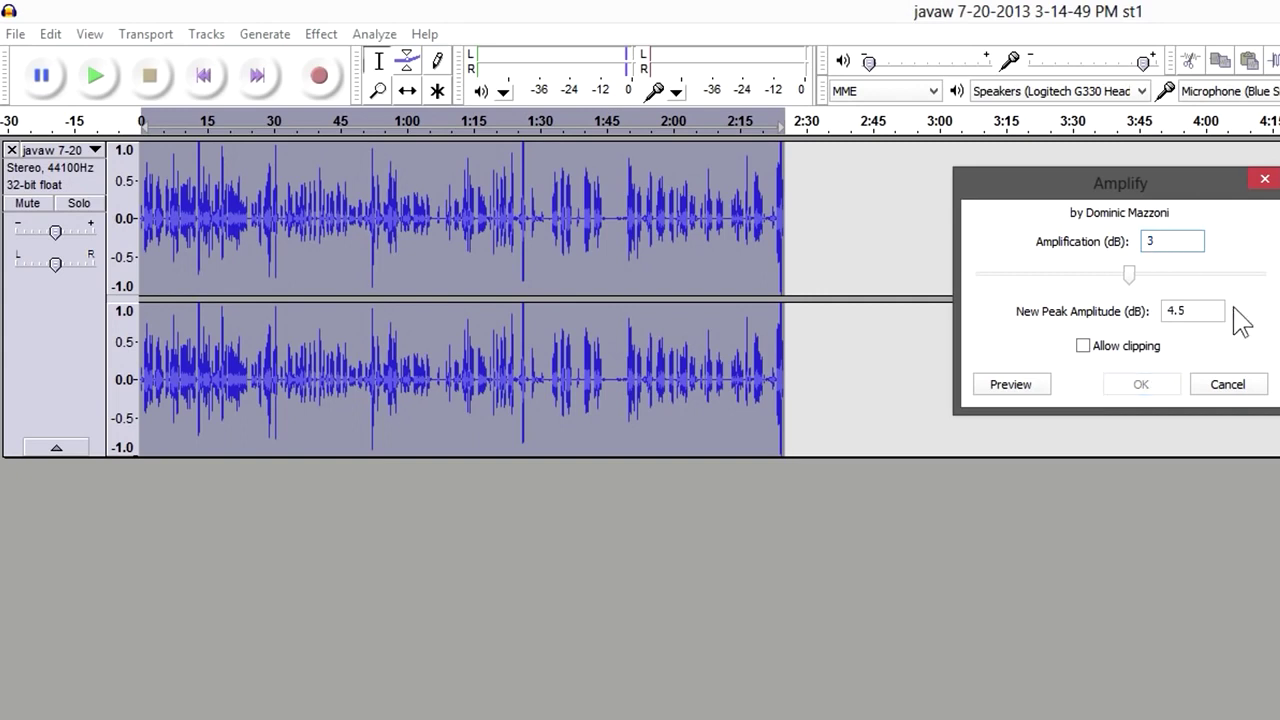
{"action": "left_click", "coordinate": [1122, 347]}
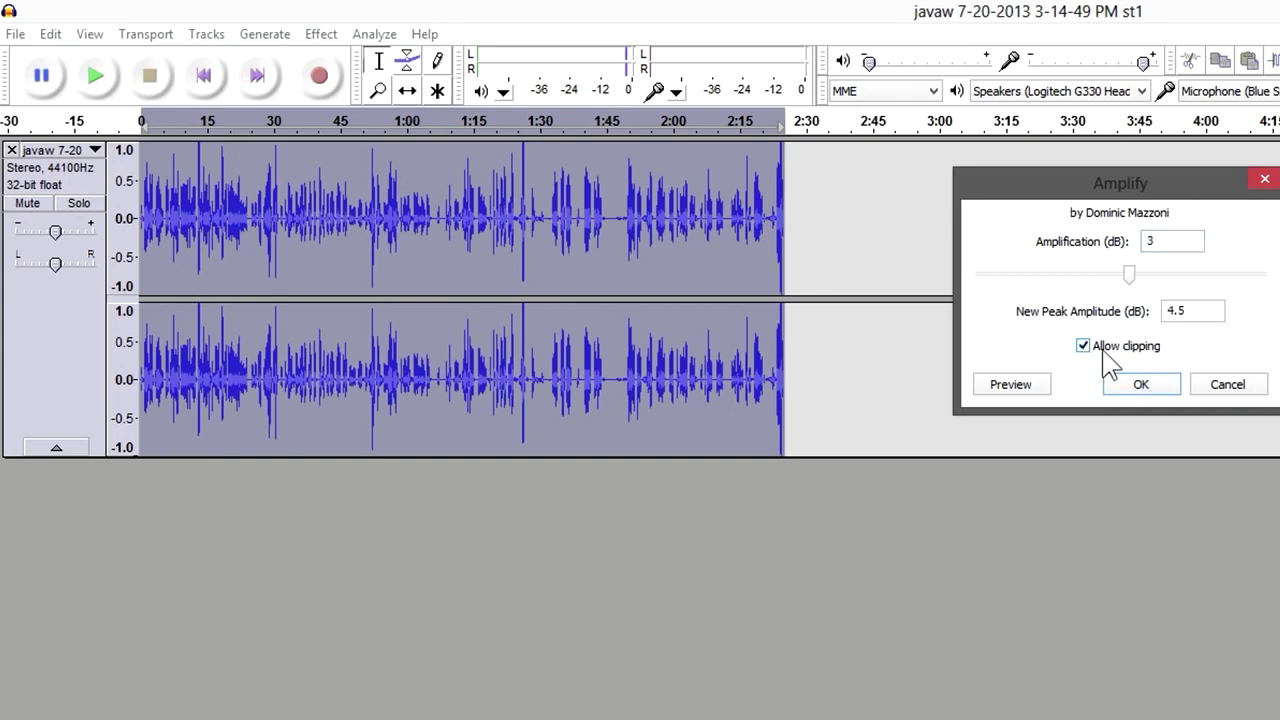
{"action": "left_click", "coordinate": [1083, 346]}
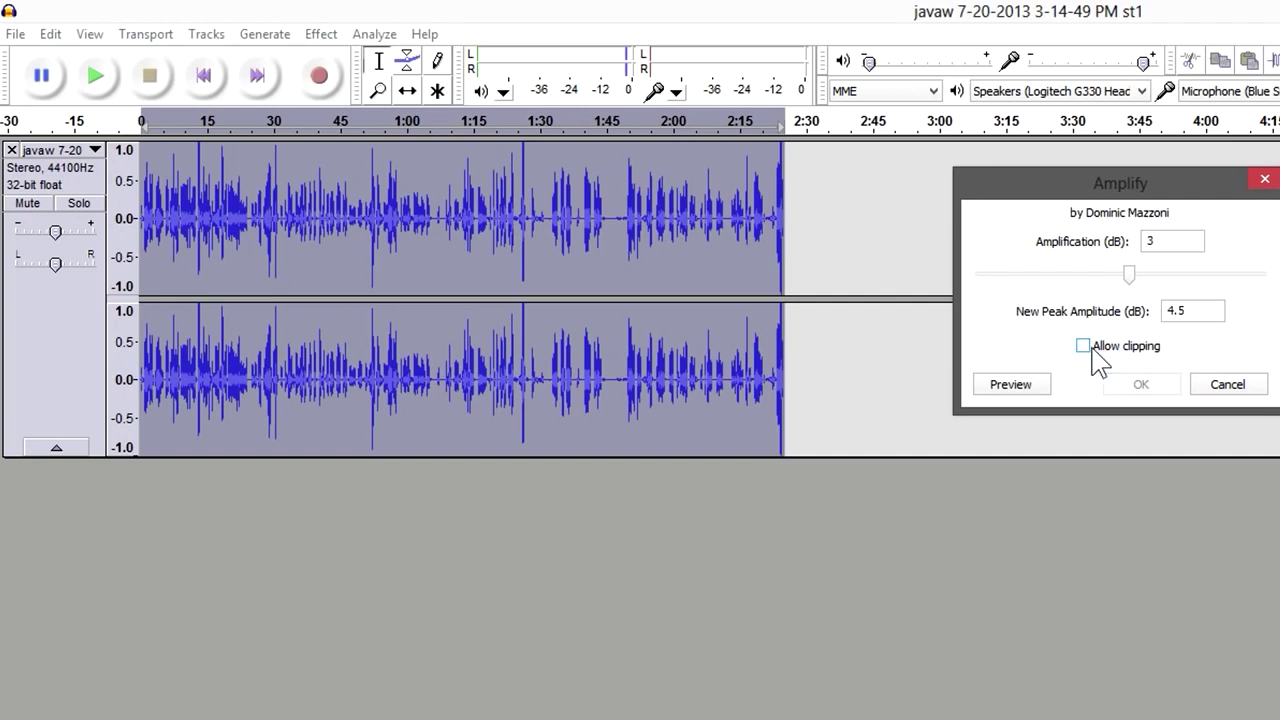
{"action": "left_click", "coordinate": [1124, 346]}
{"action": "left_click", "coordinate": [1140, 386]}
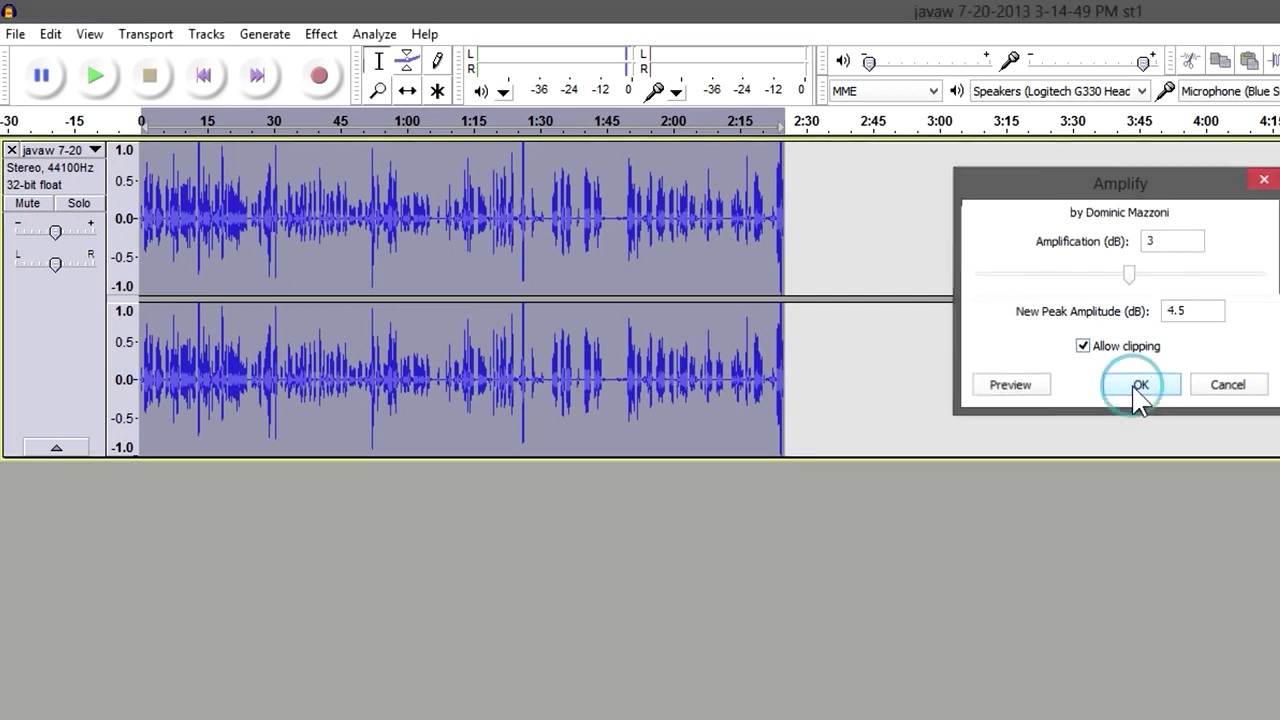
Step: Play the amplified track from about 0:10 and stop it
{"action": "left_click", "coordinate": [662, 186]}
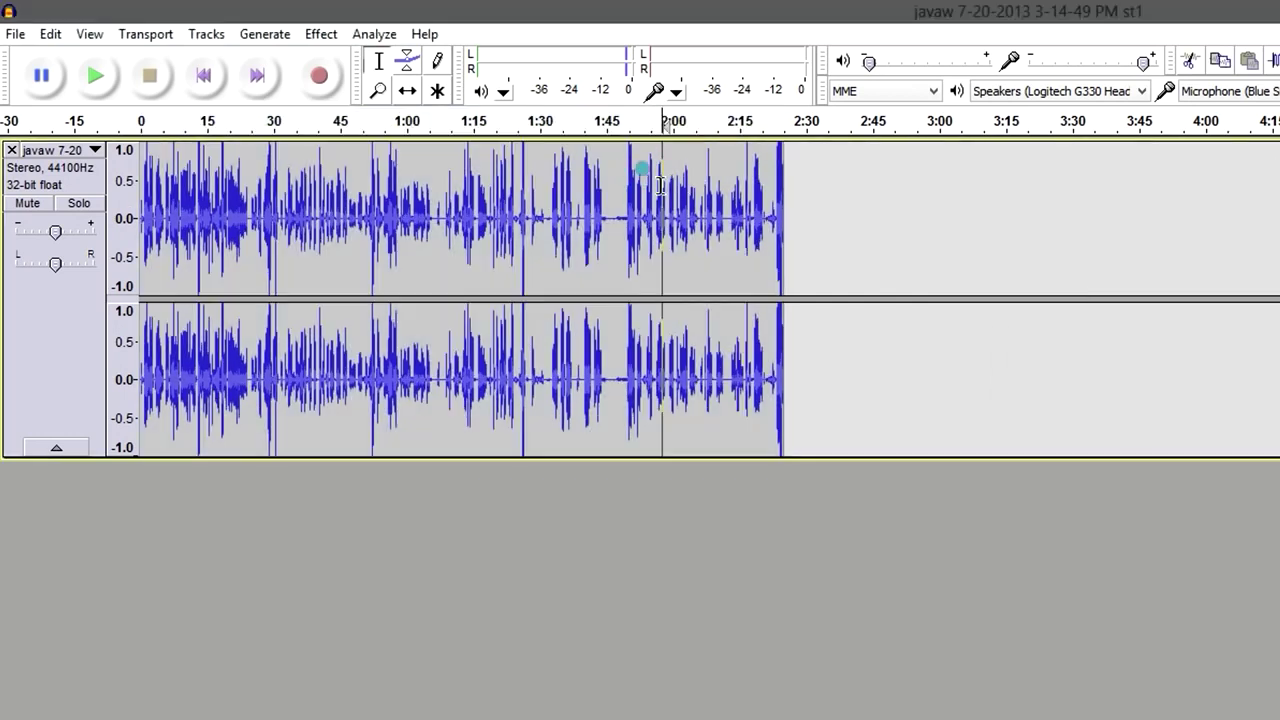
{"action": "left_click", "coordinate": [186, 180]}
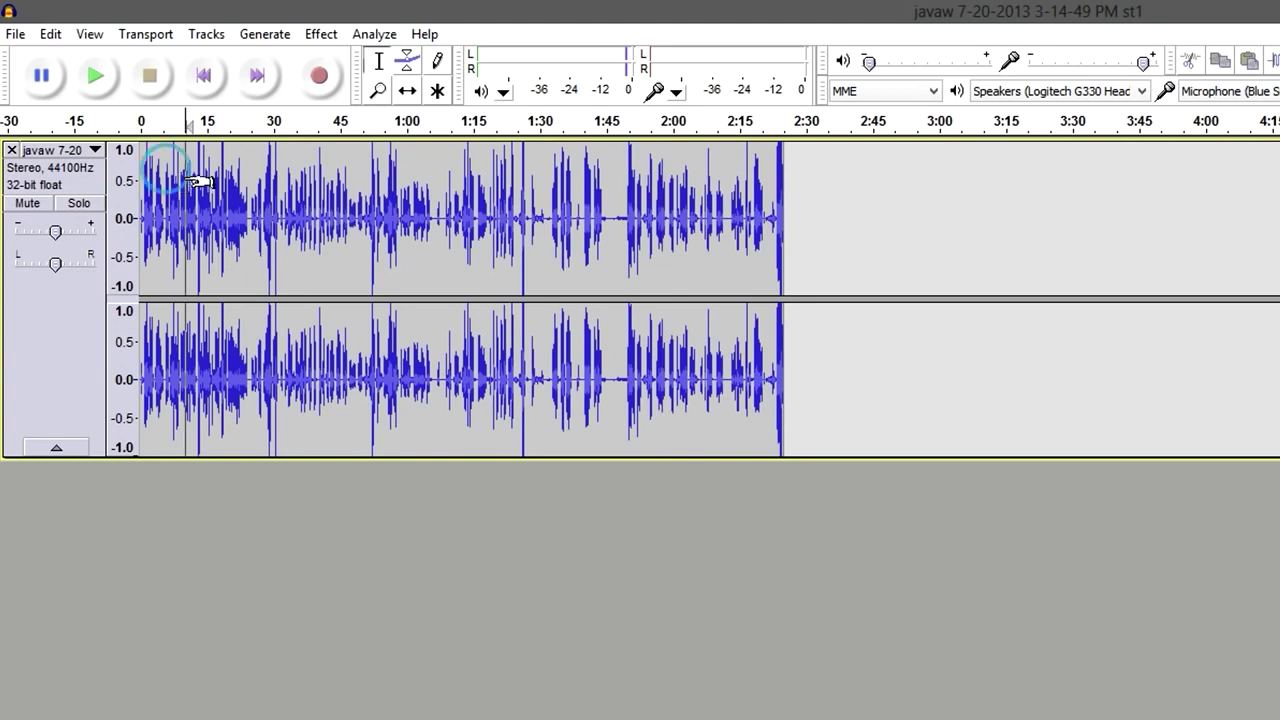
{"action": "left_click", "coordinate": [91, 77]}
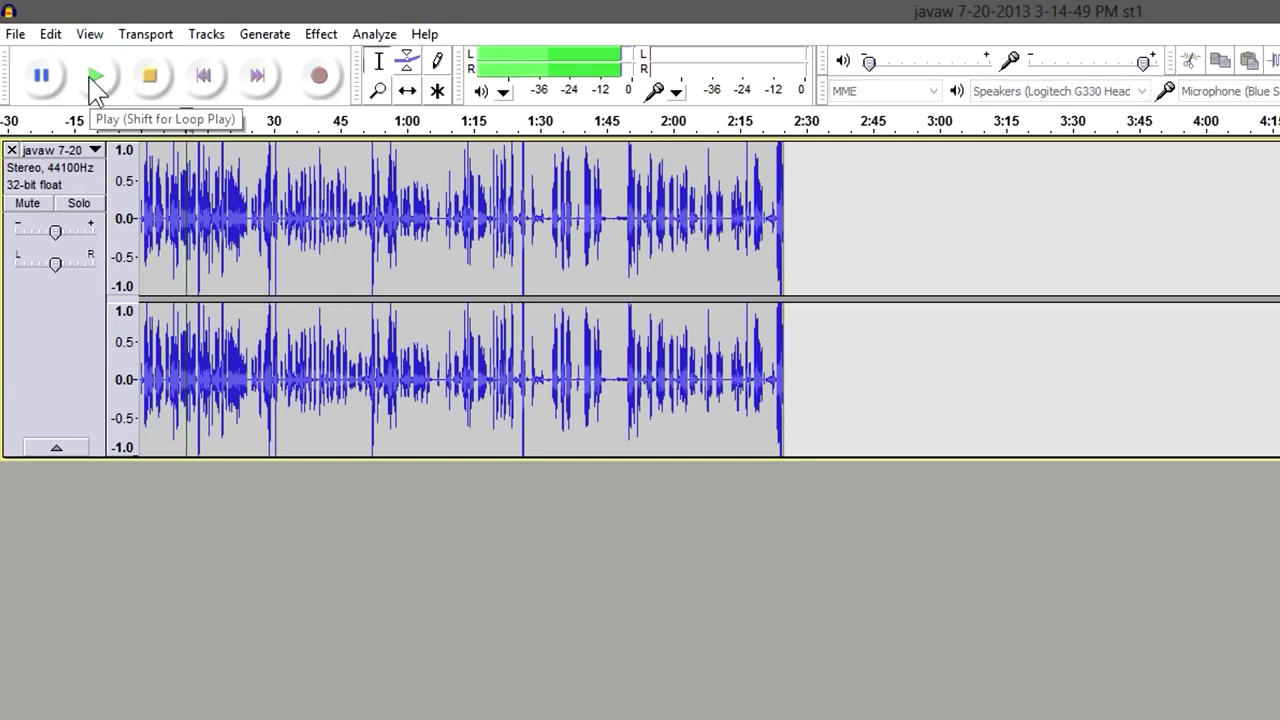
{"action": "left_click", "coordinate": [150, 77]}
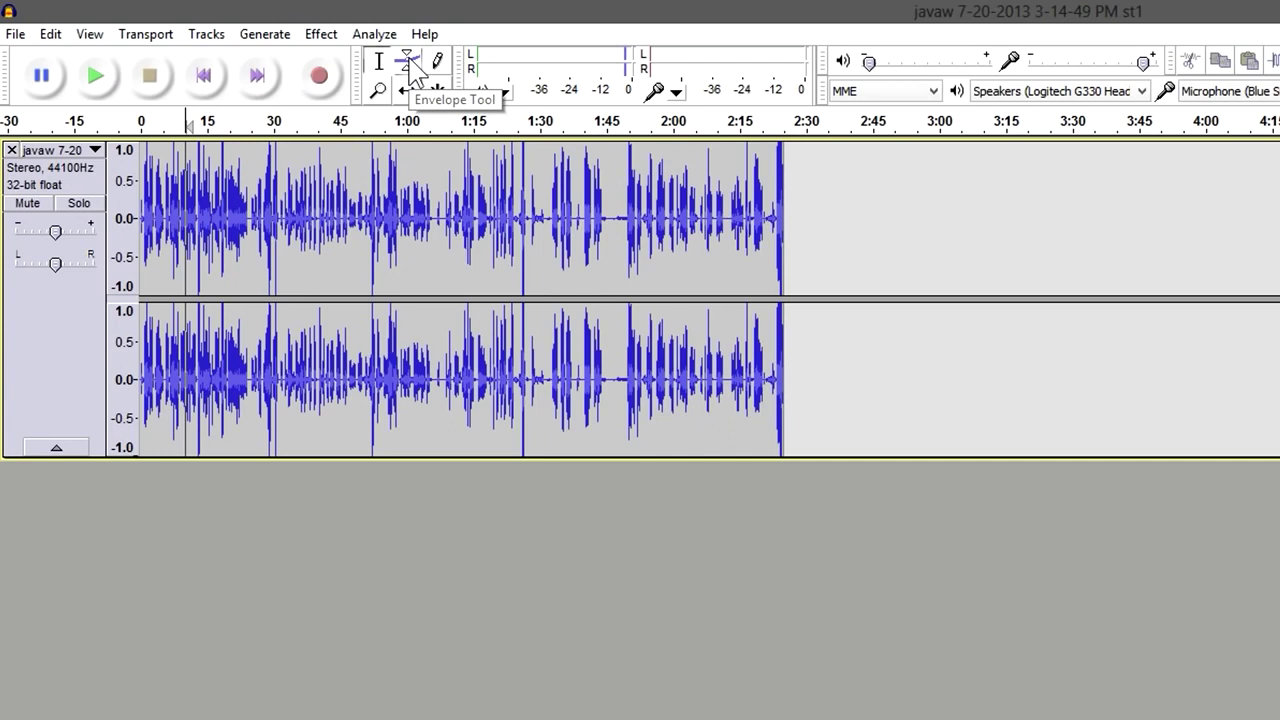
Step: Raise the volume of the whole track with the Envelope tool, adjusting a control point at about 1:08
{"action": "left_click", "coordinate": [409, 61]}
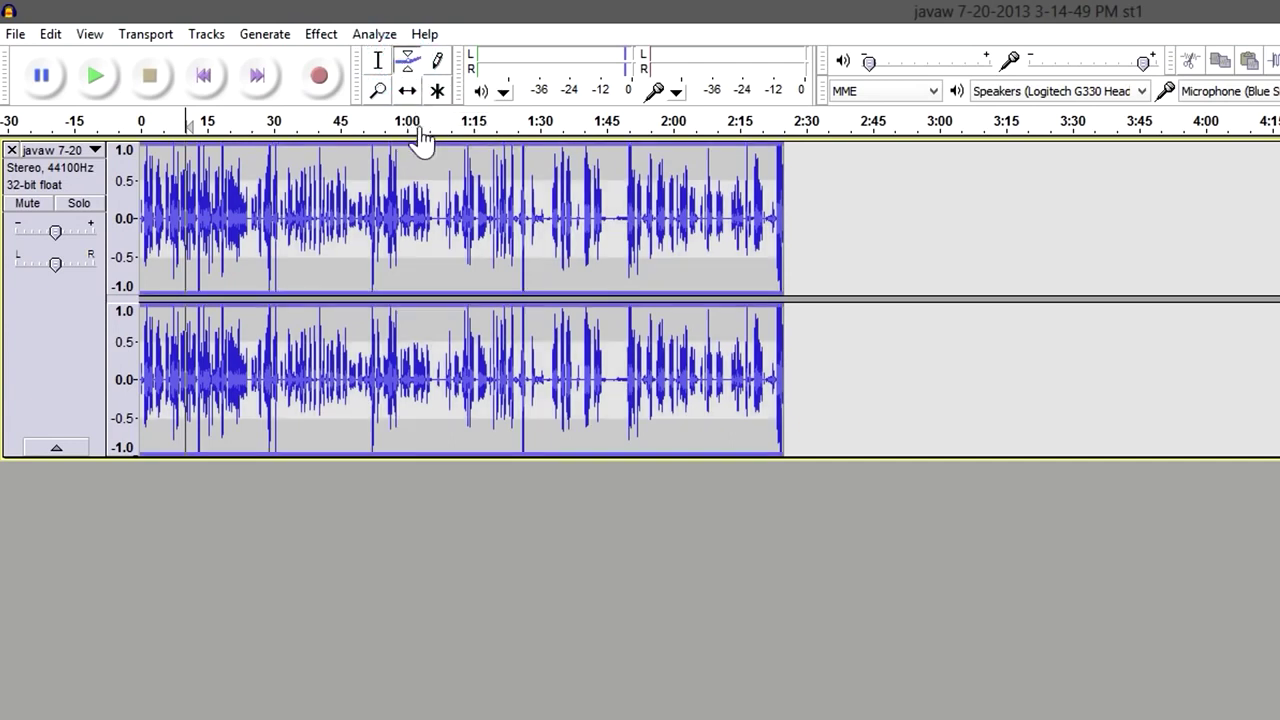
{"action": "mouse_move", "coordinate": [420, 171]}
{"action": "left_mouse_down"}
{"action": "mouse_move", "coordinate": [426, 184]}
{"action": "mouse_move", "coordinate": [428, 170]}
{"action": "left_mouse_up"}
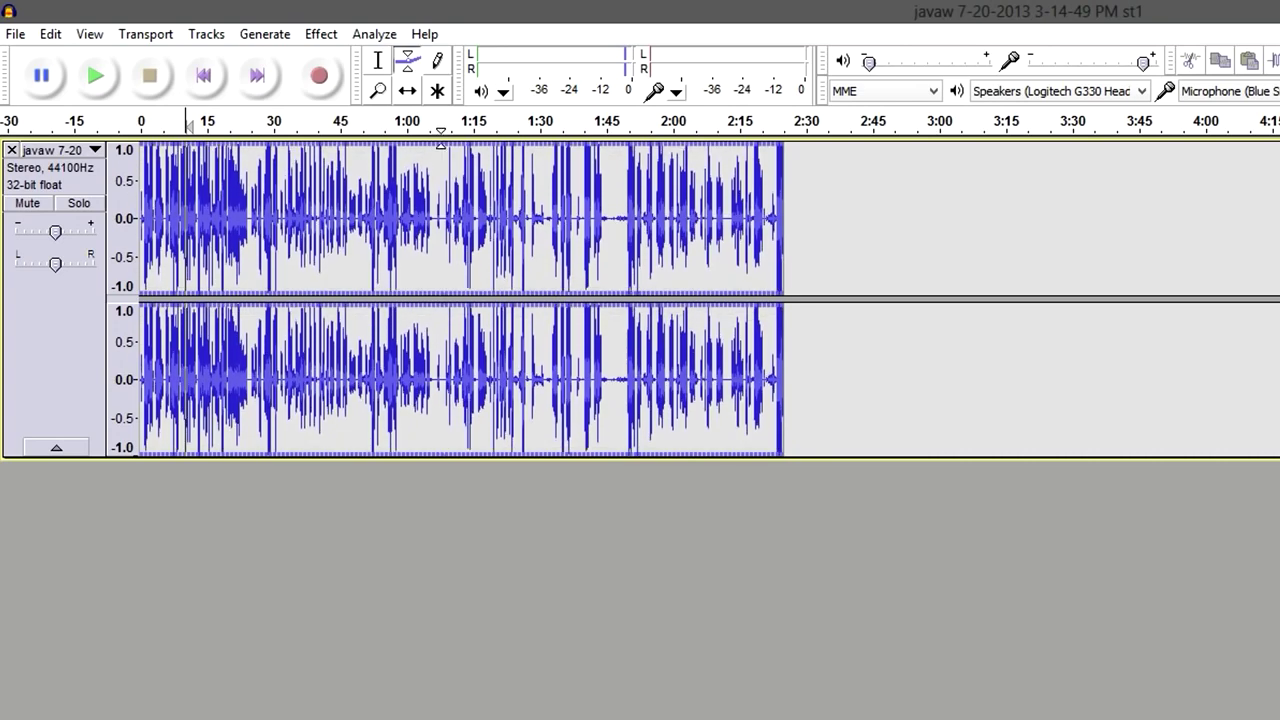
{"action": "left_click_drag", "start_coordinate": [443, 155], "coordinate": [441, 170]}
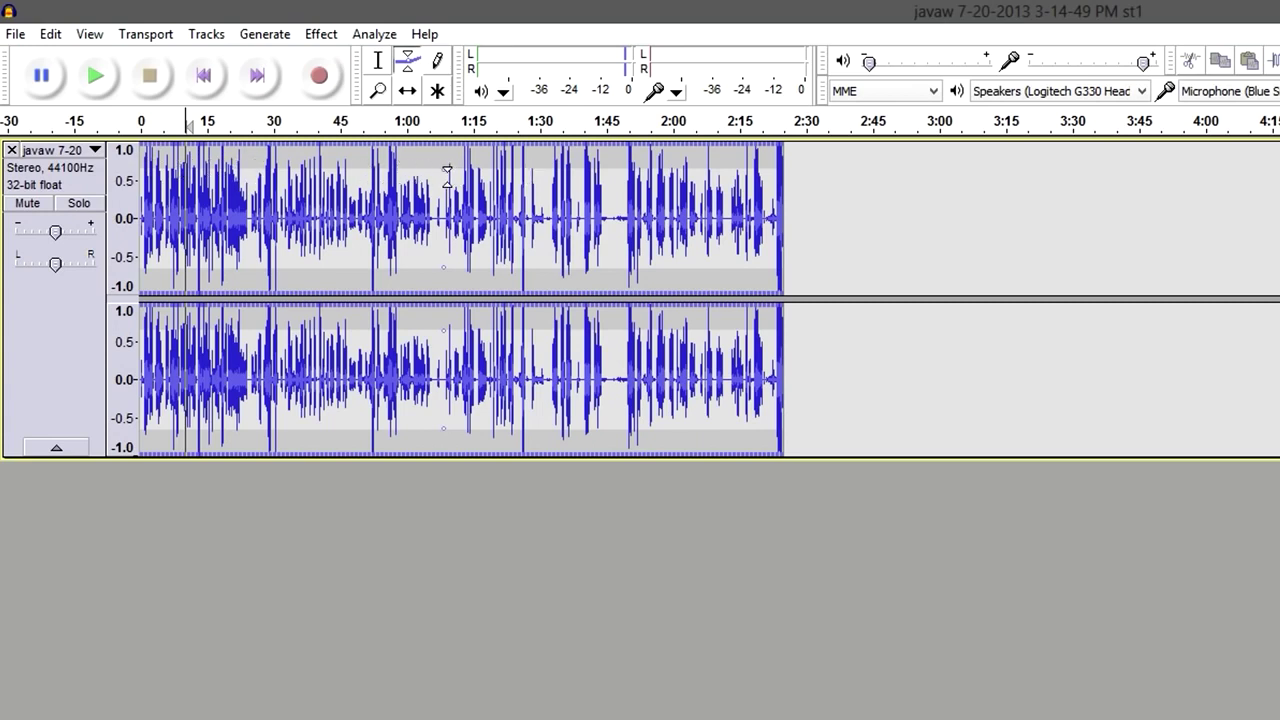
{"action": "left_click_drag", "start_coordinate": [443, 170], "coordinate": [447, 147]}
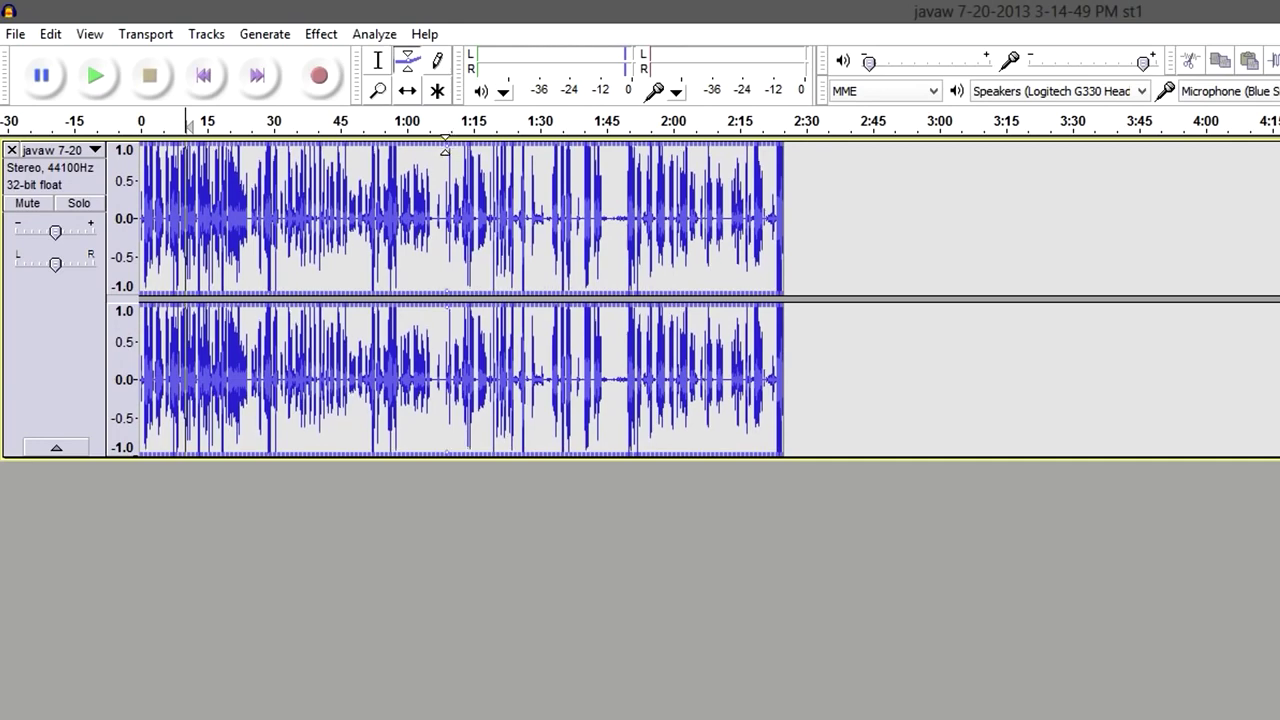
Step: Return to the Selection tool, play the track from about 0:25 and stop it, and listen to its end from about 2:23
{"action": "left_click", "coordinate": [378, 62]}
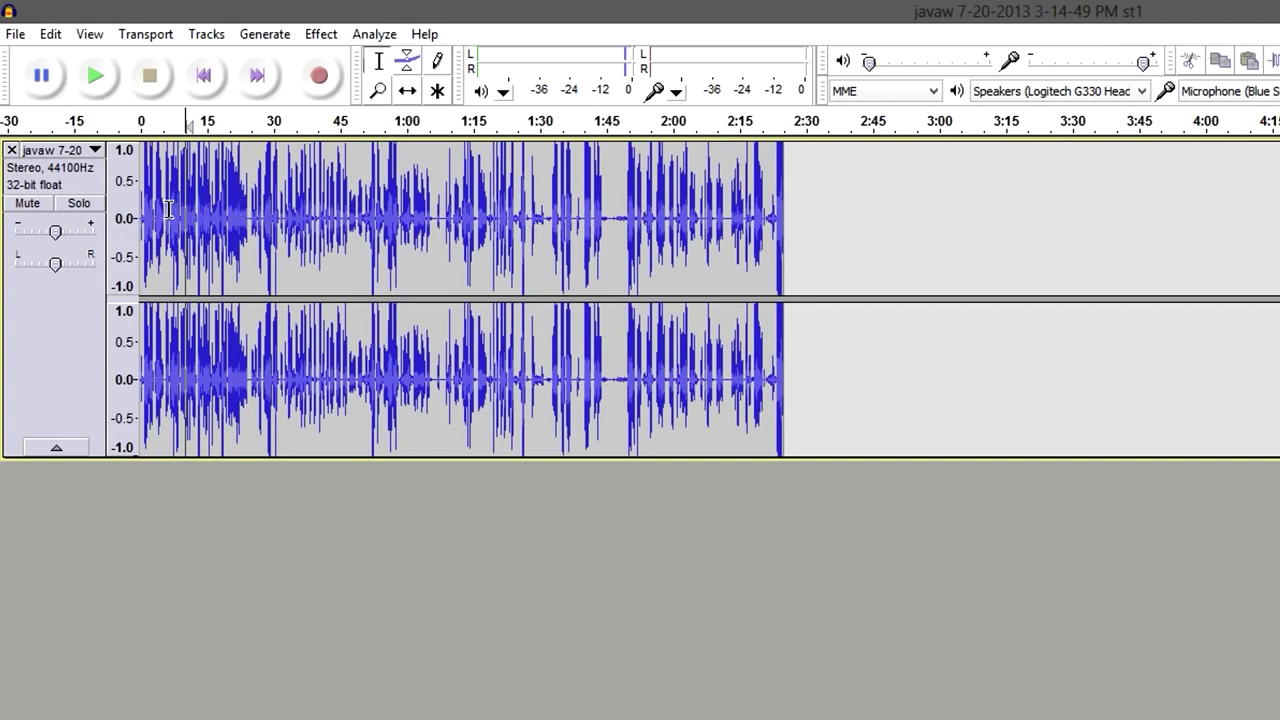
{"action": "left_click", "coordinate": [251, 205]}
{"action": "left_click", "coordinate": [99, 75]}
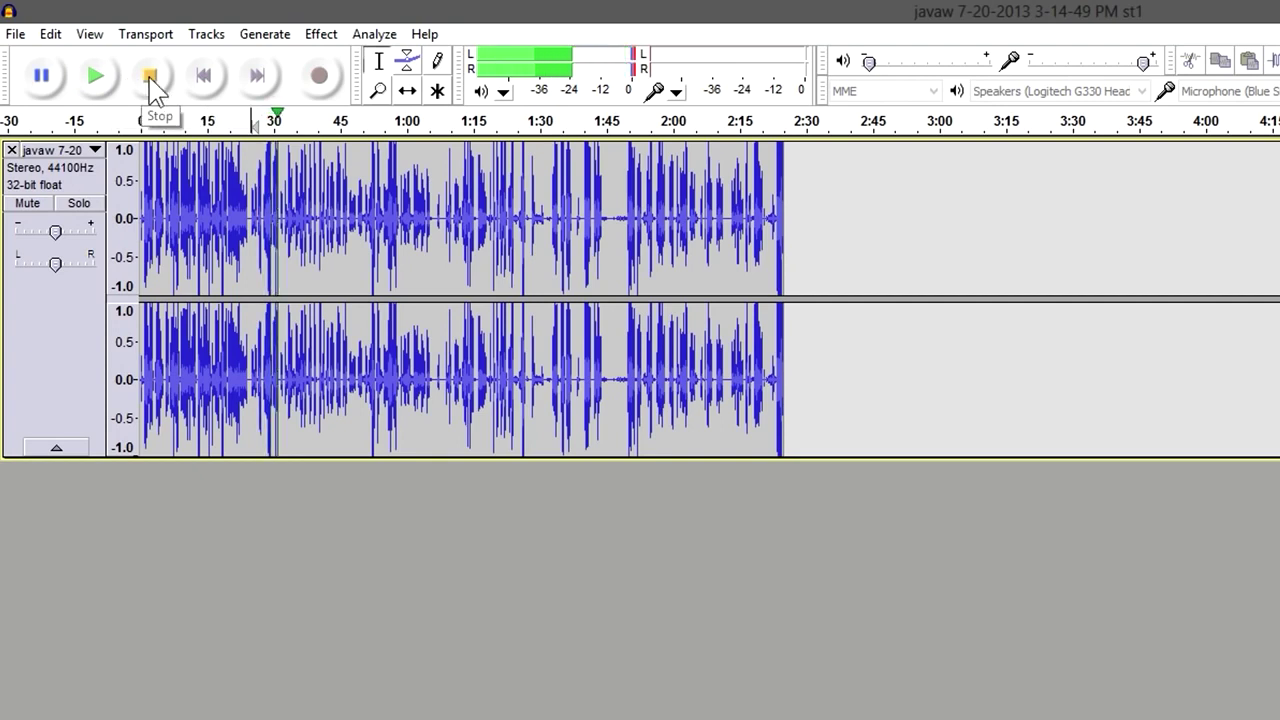
{"action": "left_click", "coordinate": [149, 77]}
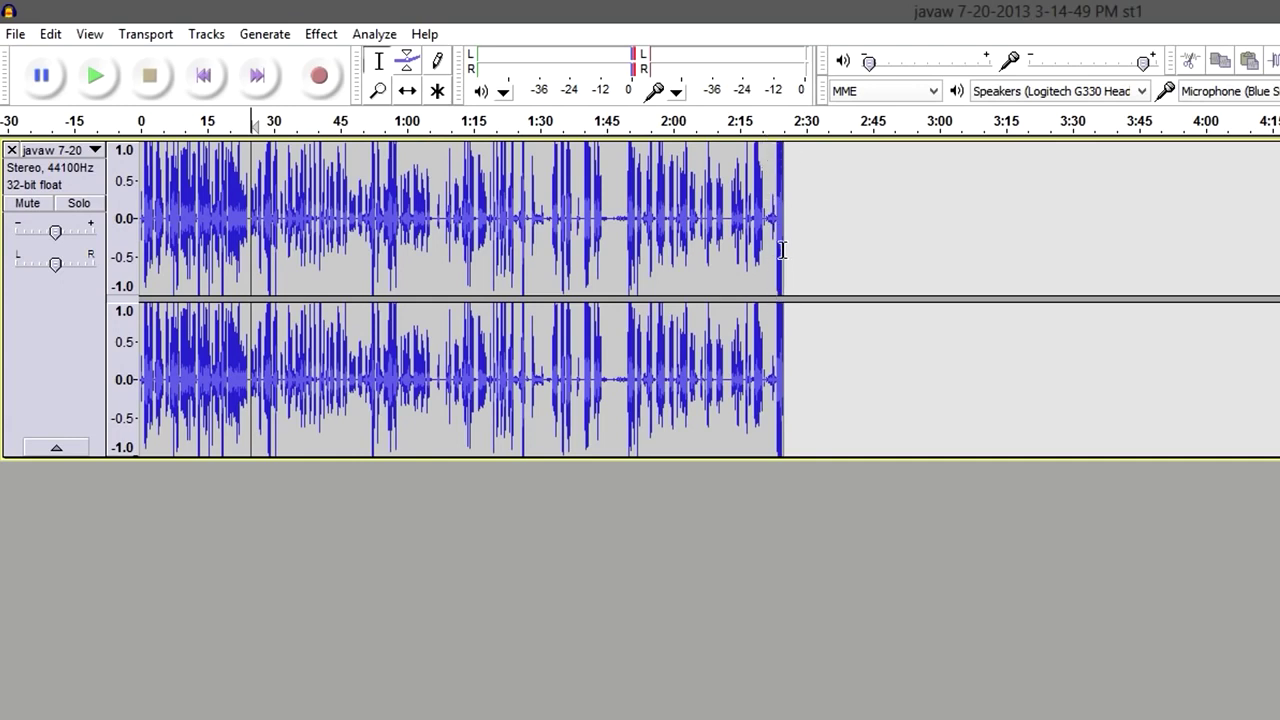
{"action": "left_click", "coordinate": [774, 219]}
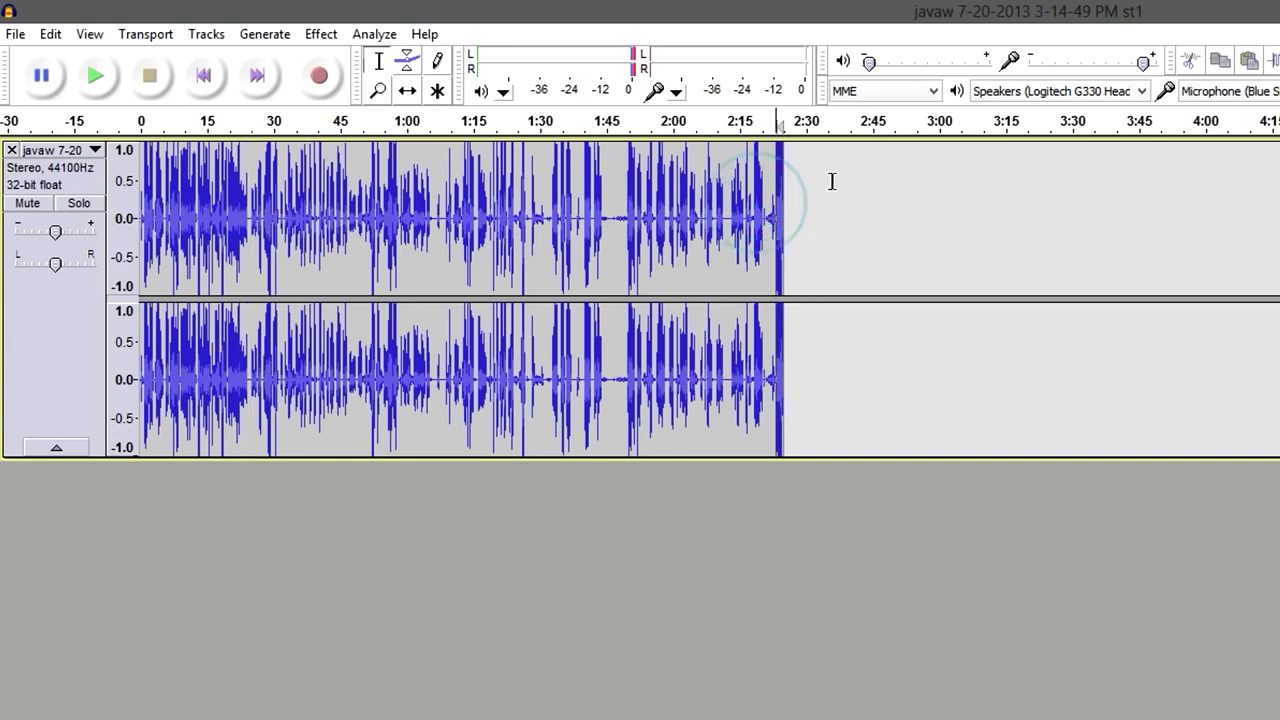
{"action": "left_click", "coordinate": [97, 80]}
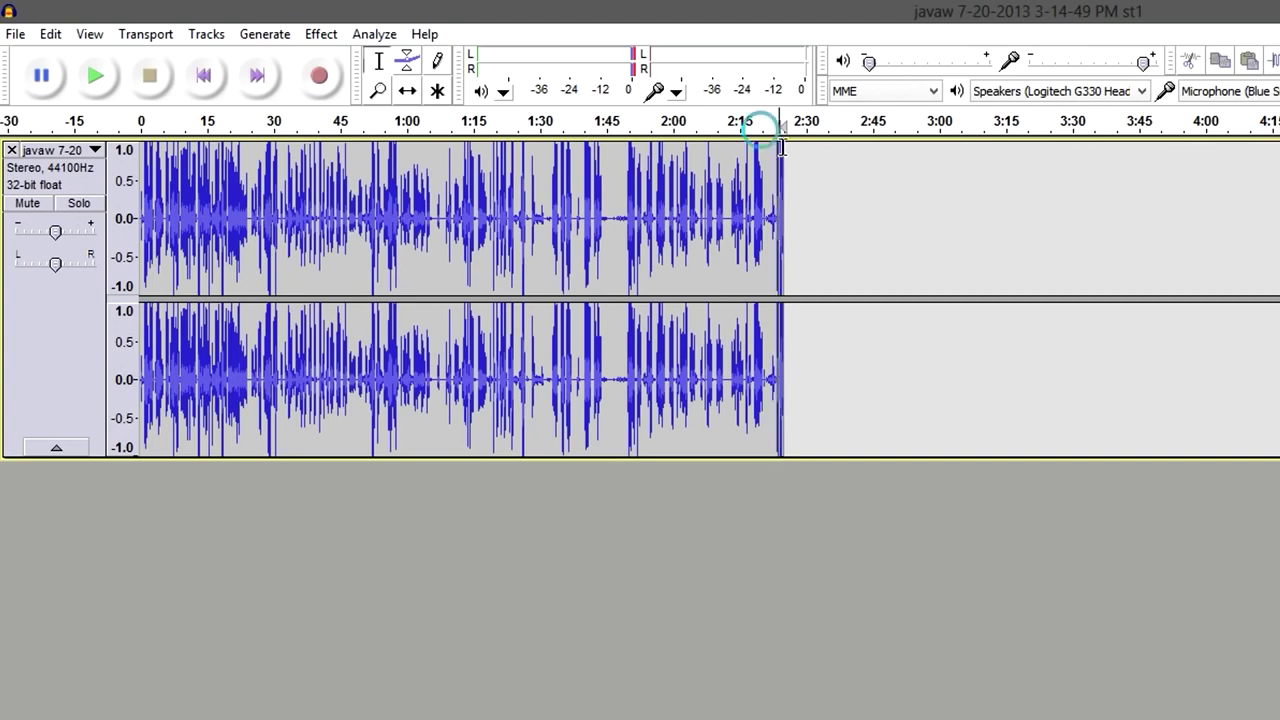
{"action": "left_click", "coordinate": [742, 210]}
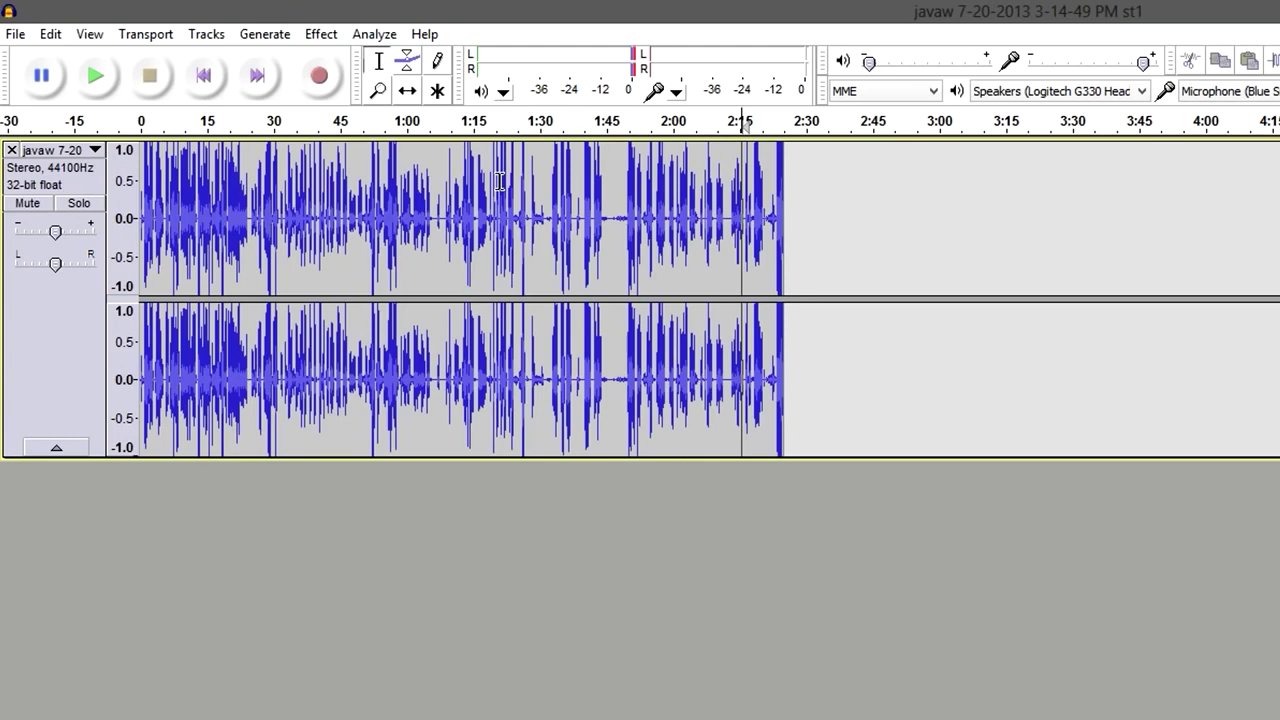
Step: Start exporting the track as WAV (Microsoft) signed 16 bit PCM to the Desktop and check the existing WAV files there
{"action": "left_click", "coordinate": [15, 36]}
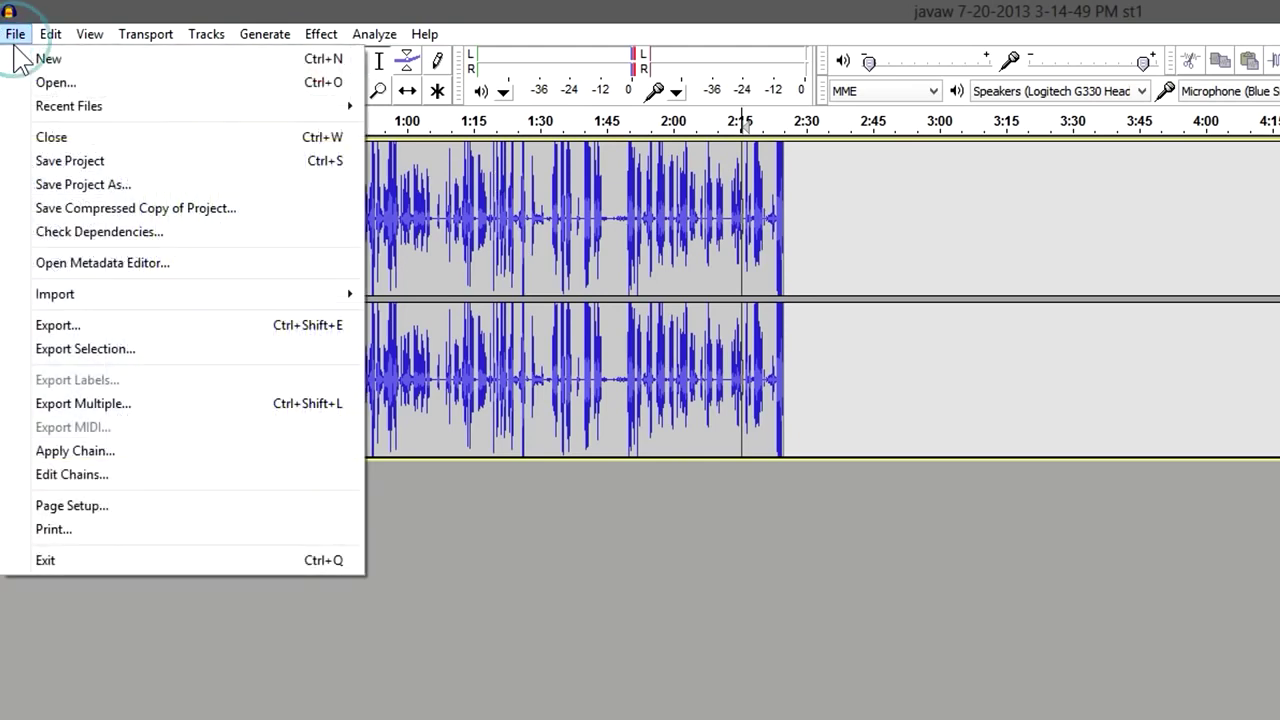
{"action": "left_click", "coordinate": [85, 327]}
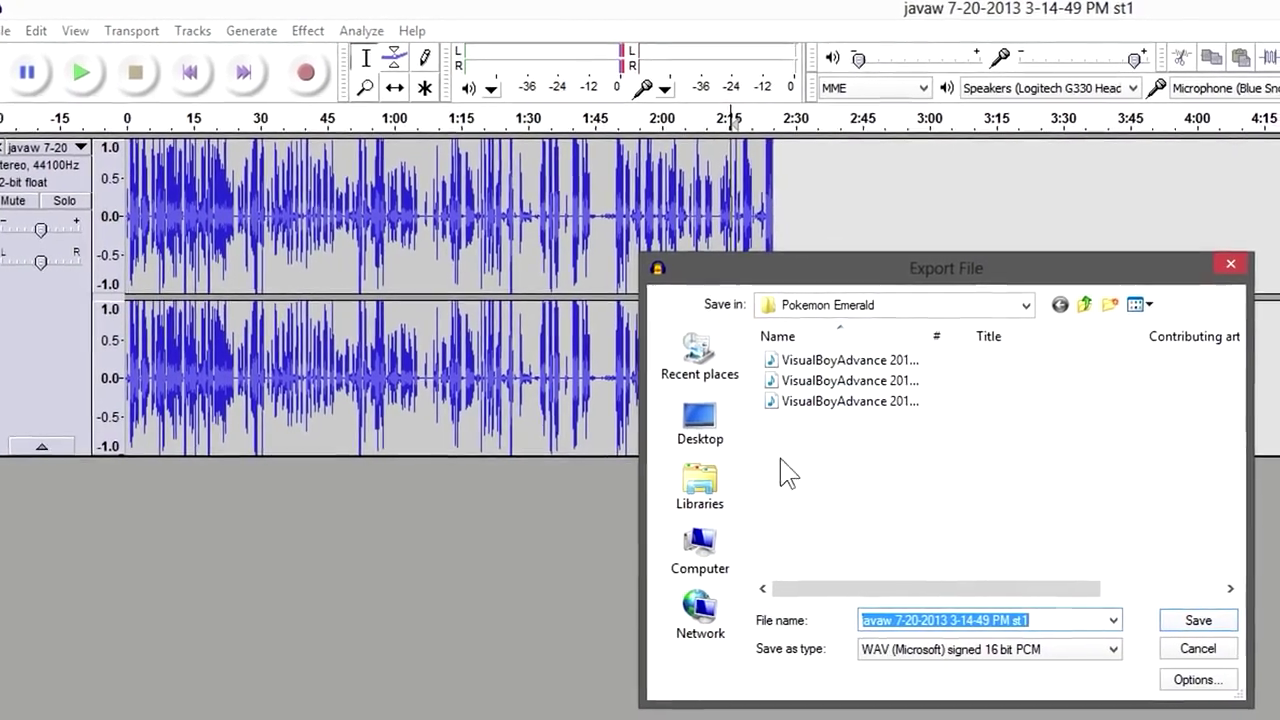
{"action": "left_click", "coordinate": [731, 432]}
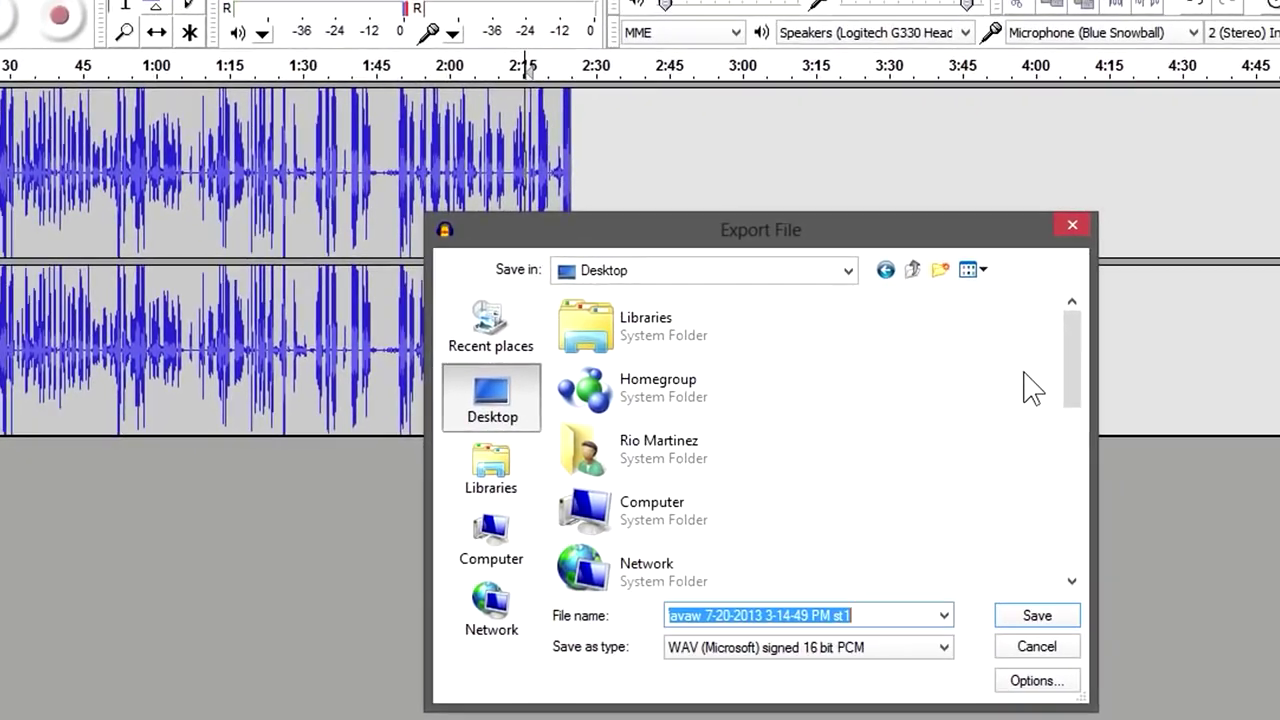
{"action": "left_click_drag", "start_coordinate": [913, 240], "coordinate": [1242, 159]}
{"action": "left_click_drag", "start_coordinate": [1154, 131], "coordinate": [902, 70]}
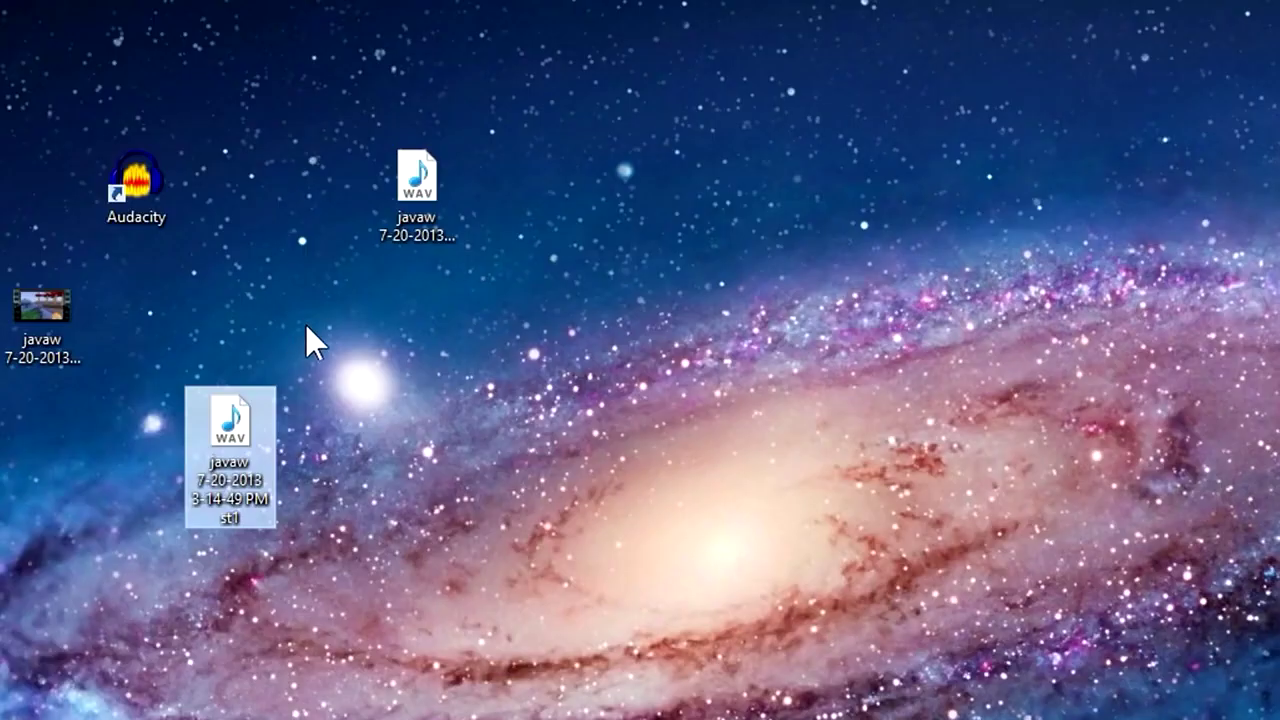
{"action": "left_click_drag", "start_coordinate": [300, 321], "coordinate": [203, 535]}
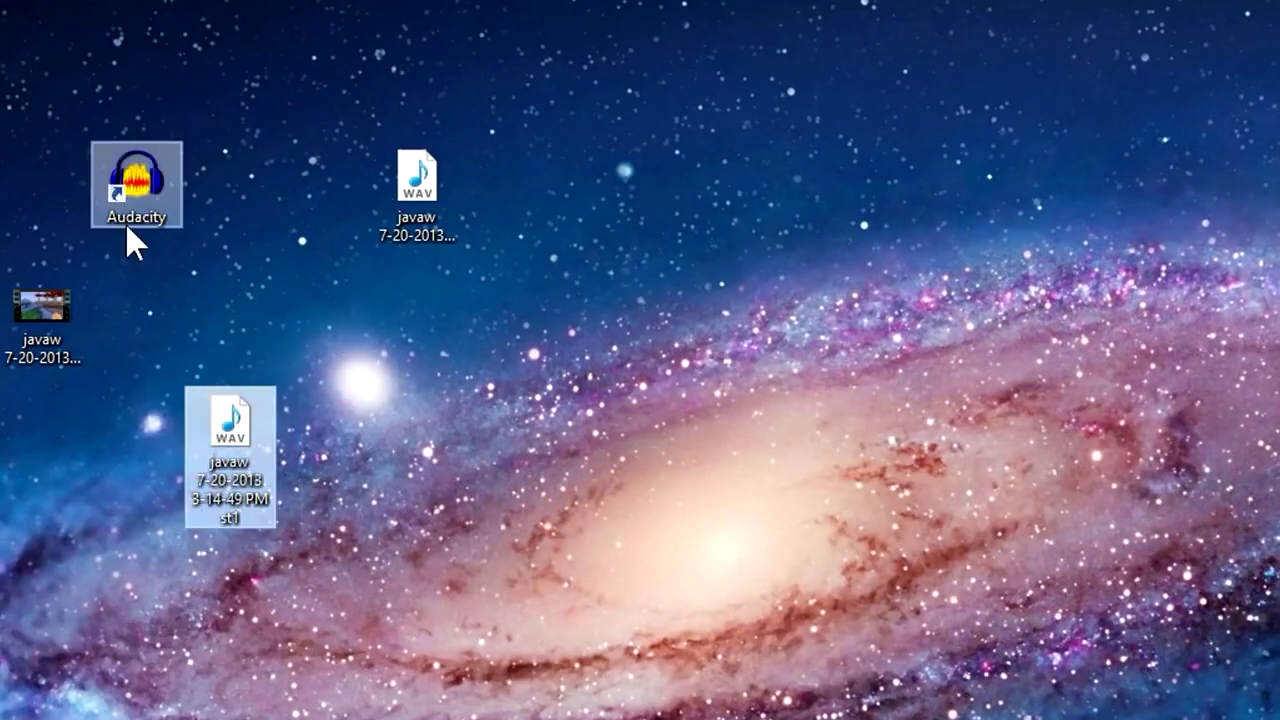
{"action": "left_click", "coordinate": [351, 429]}
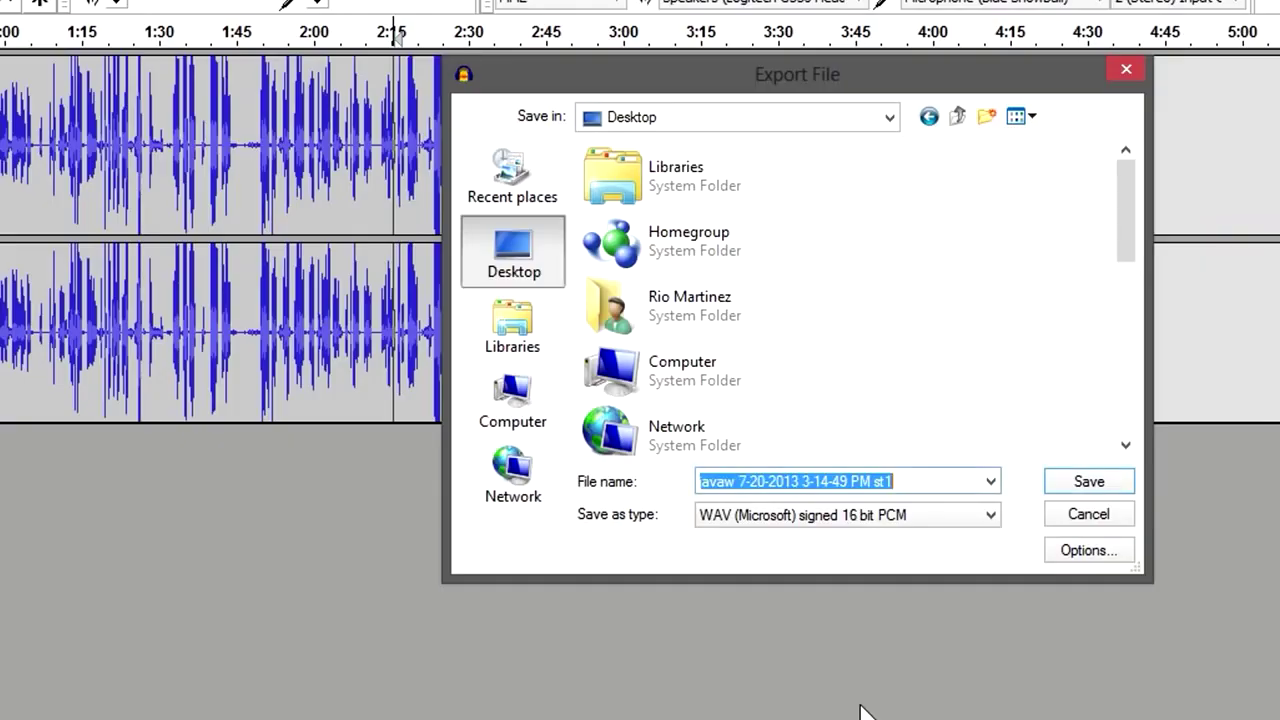
{"action": "left_click_drag", "start_coordinate": [1131, 226], "coordinate": [1123, 171]}
{"action": "left_click", "coordinate": [910, 478]}
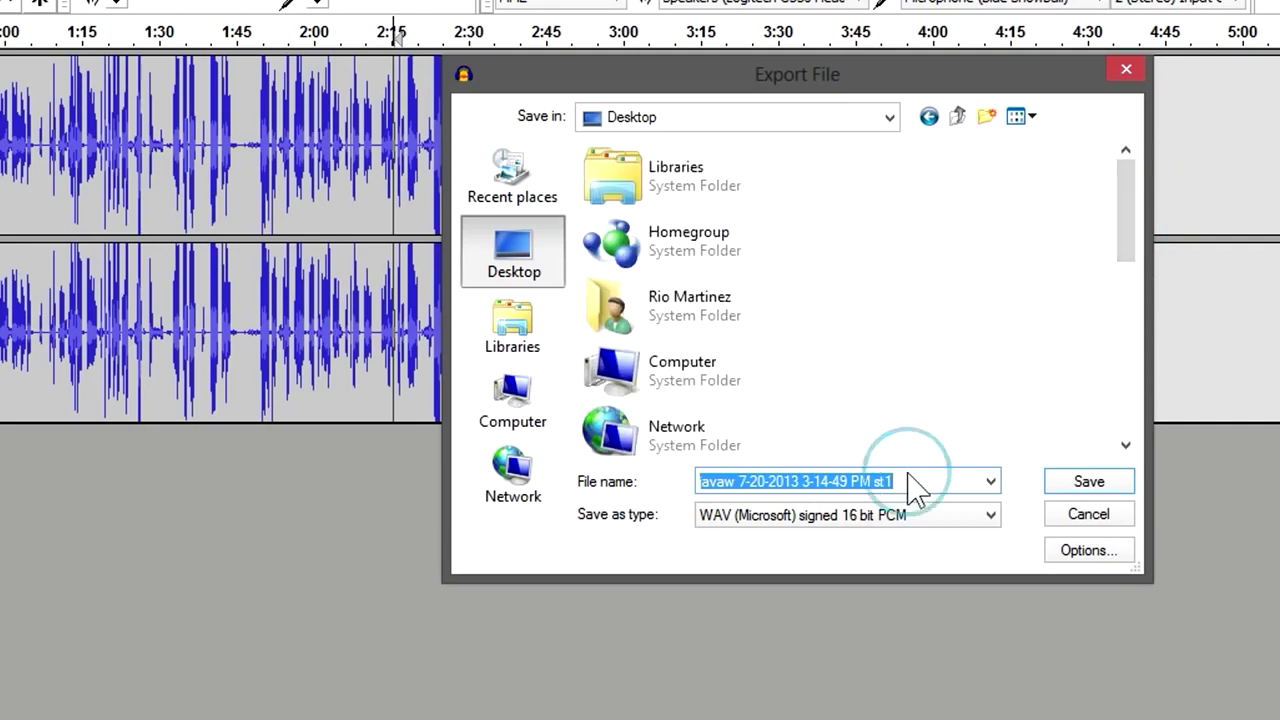
{"action": "left_click", "coordinate": [910, 481]}
{"action": "mouse_move", "coordinate": [903, 480]}
{"action": "left_mouse_down"}
{"action": "mouse_move", "coordinate": [743, 498]}
{"action": "mouse_move", "coordinate": [928, 476]}
{"action": "left_mouse_up"}
{"action": "left_click", "coordinate": [921, 480]}
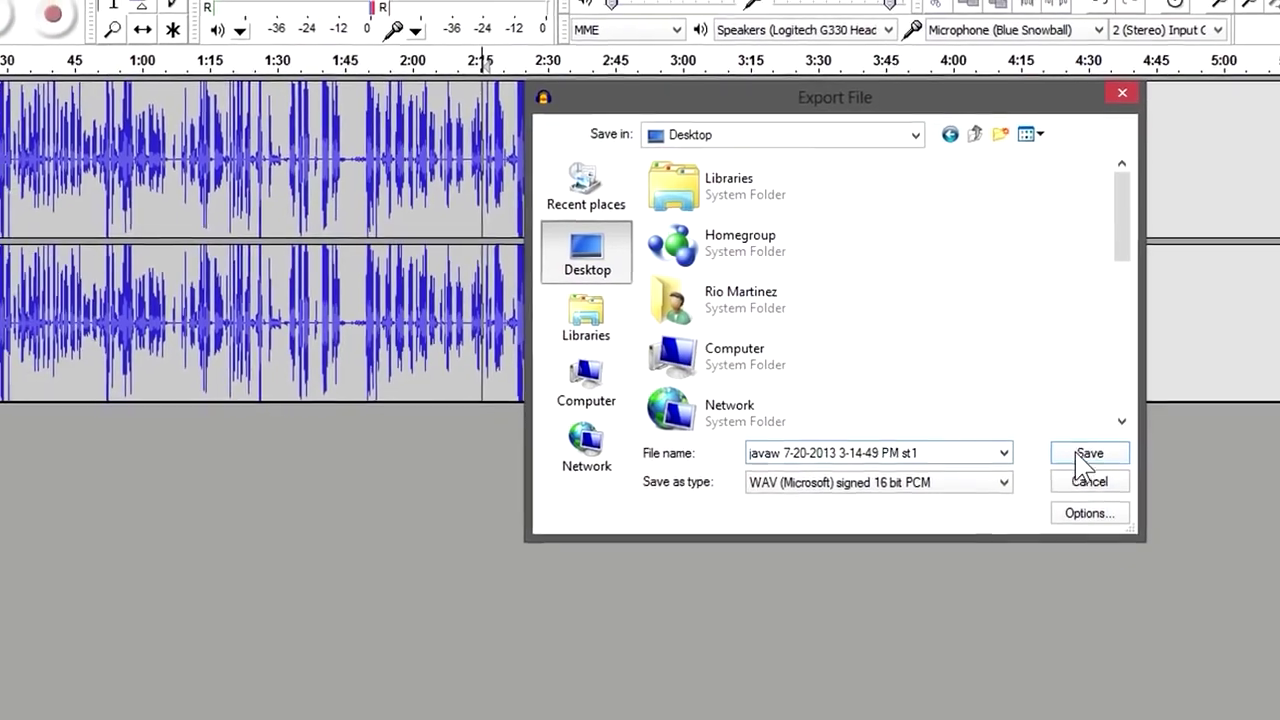
{"action": "left_click", "coordinate": [1080, 455]}
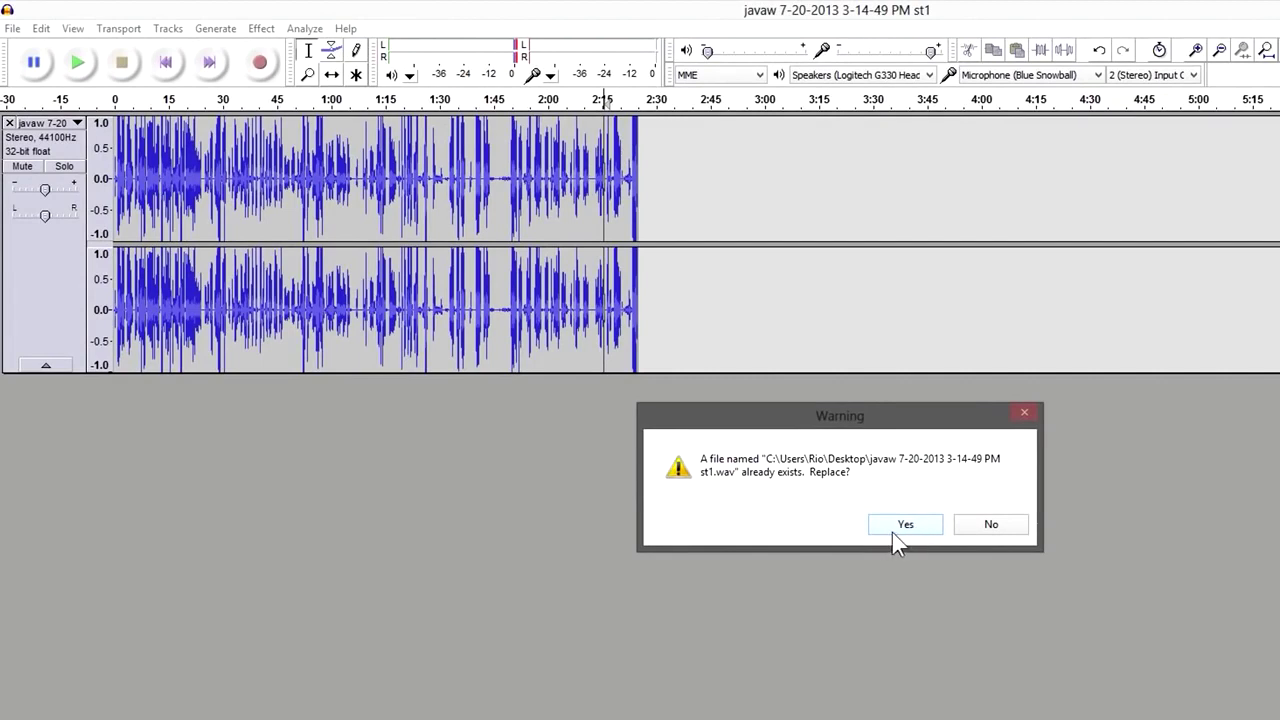
{"action": "left_click", "coordinate": [897, 528]}
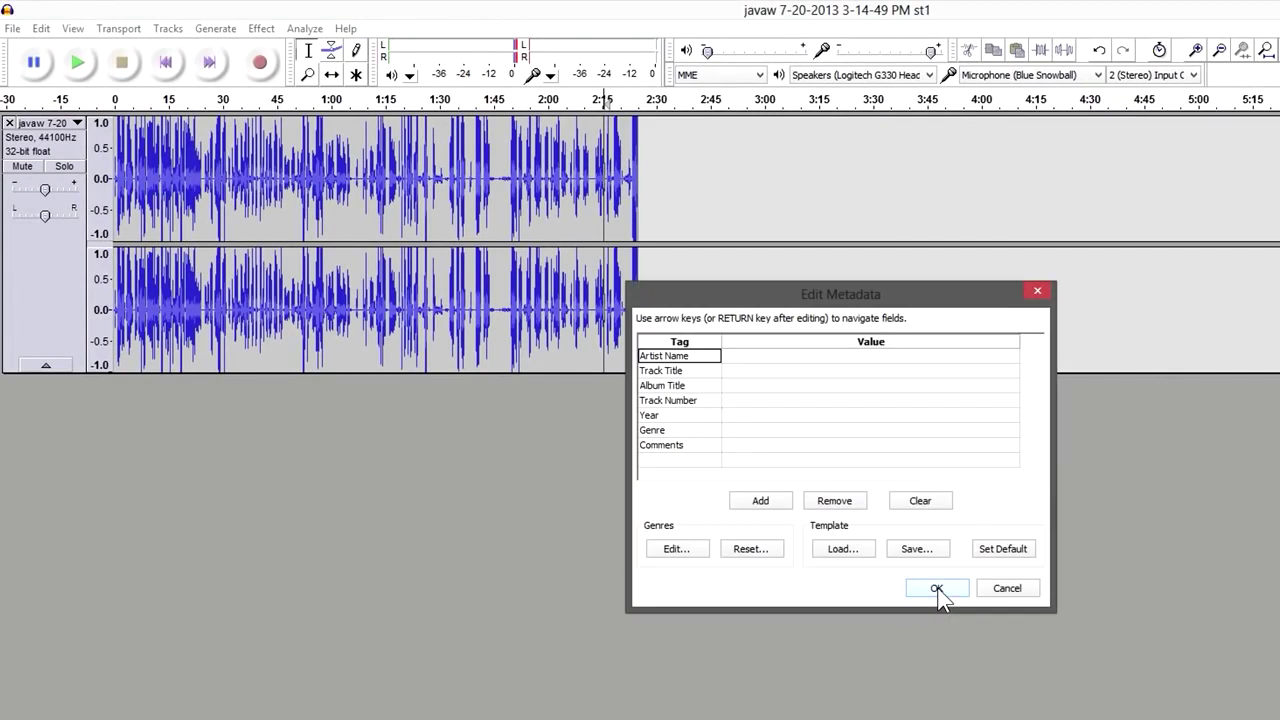
{"action": "left_click", "coordinate": [934, 591]}
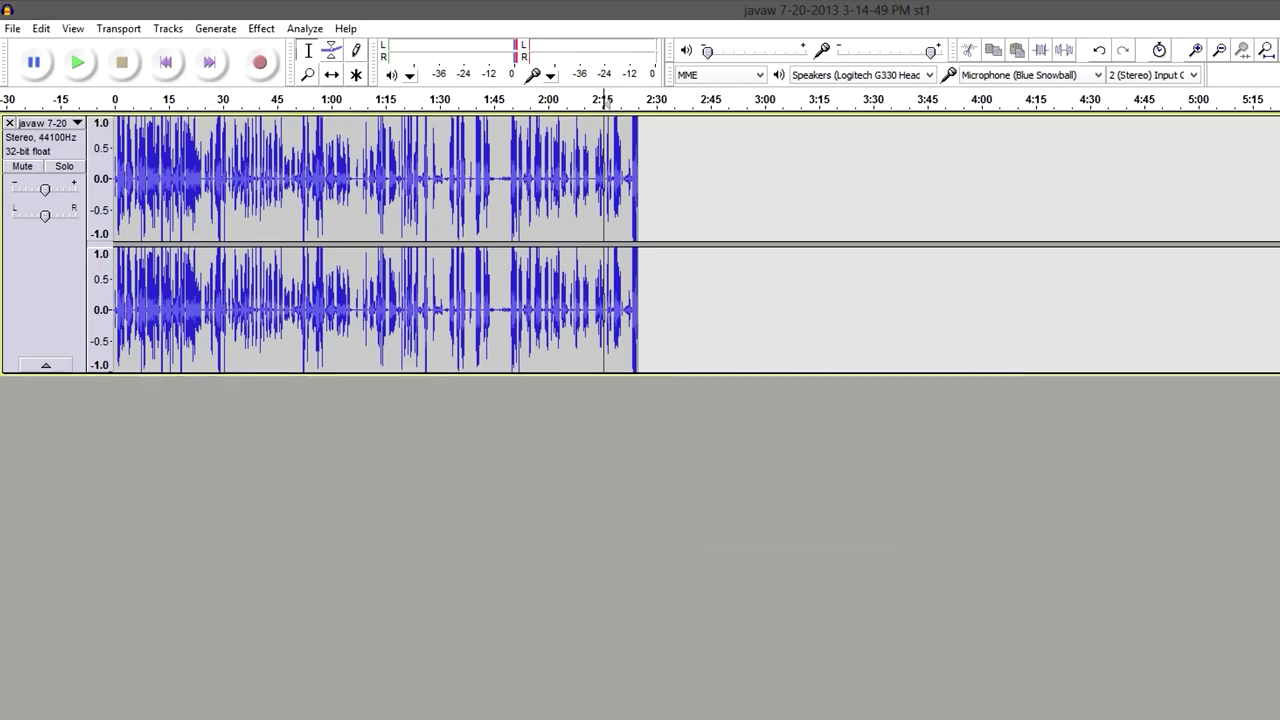
Step: Switch to the desktop and examine the name and details of the exported st1 WAV file
{"action": "left_click", "coordinate": [1279, 10]}
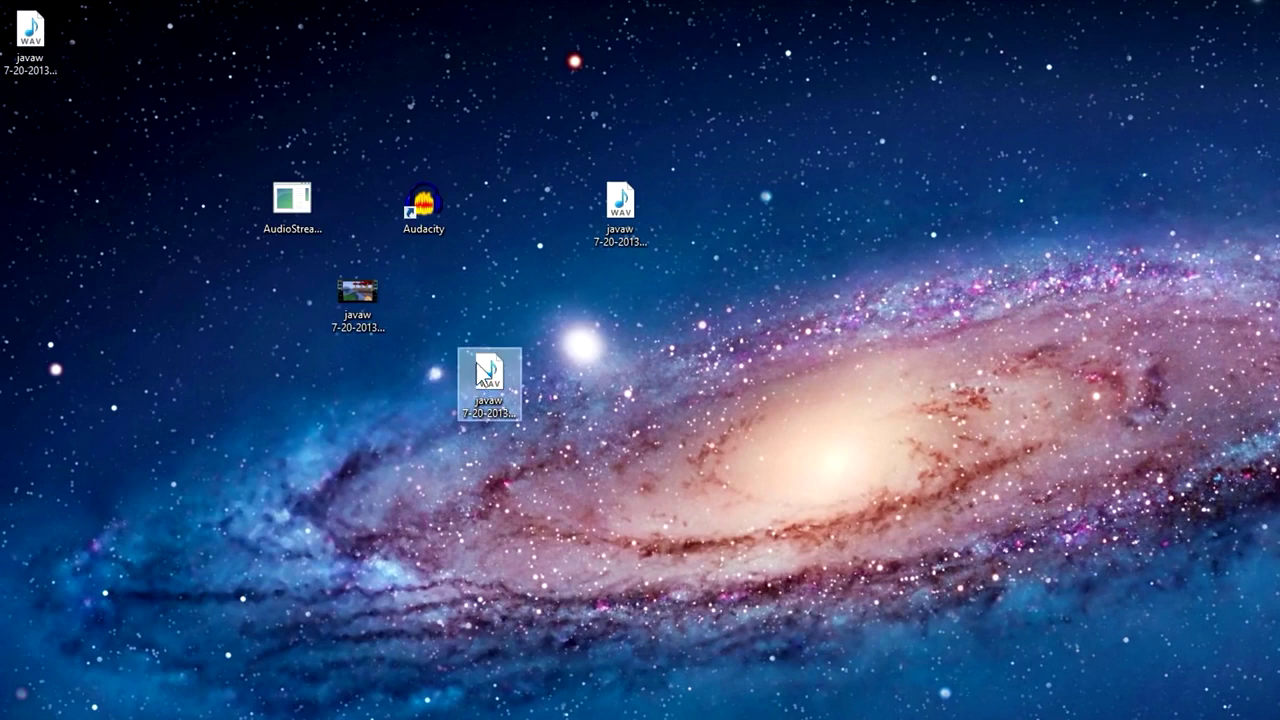
{"action": "left_click", "coordinate": [493, 383]}
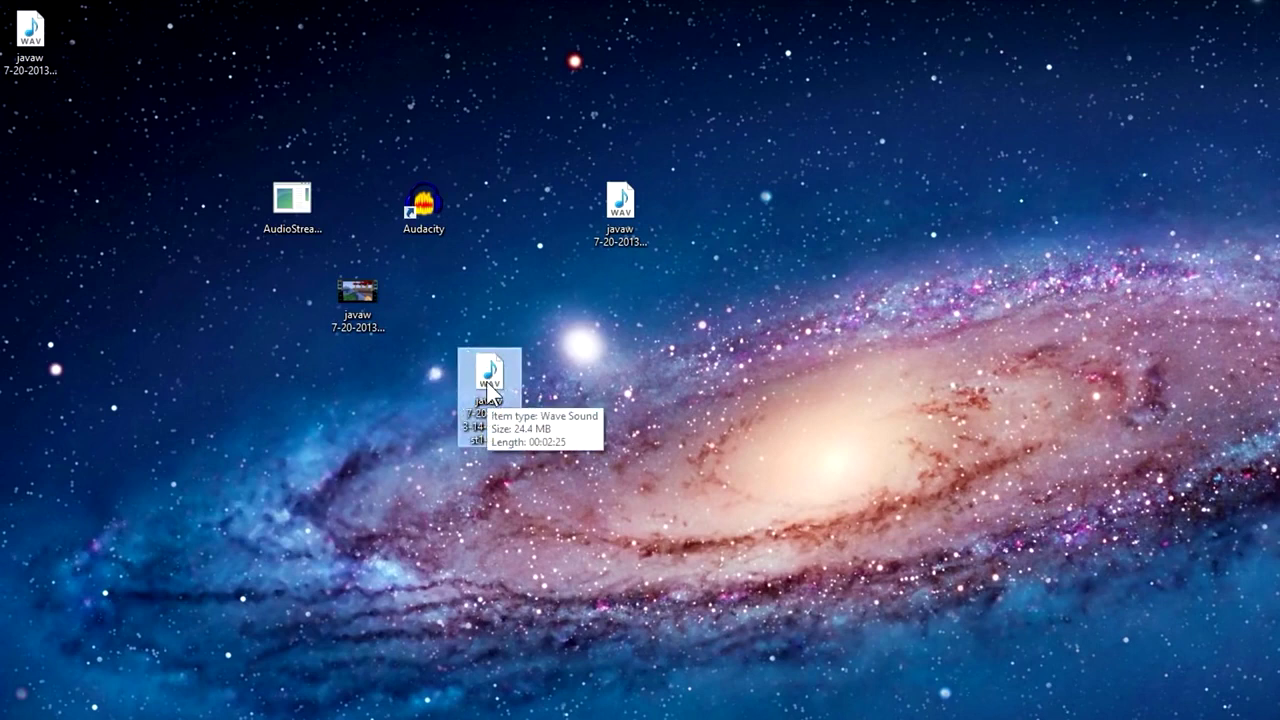
{"action": "left_click", "coordinate": [605, 340]}
{"action": "left_click_drag", "start_coordinate": [545, 350], "coordinate": [455, 455]}
{"action": "left_click", "coordinate": [540, 380]}
{"action": "left_click_drag", "start_coordinate": [502, 350], "coordinate": [440, 451]}
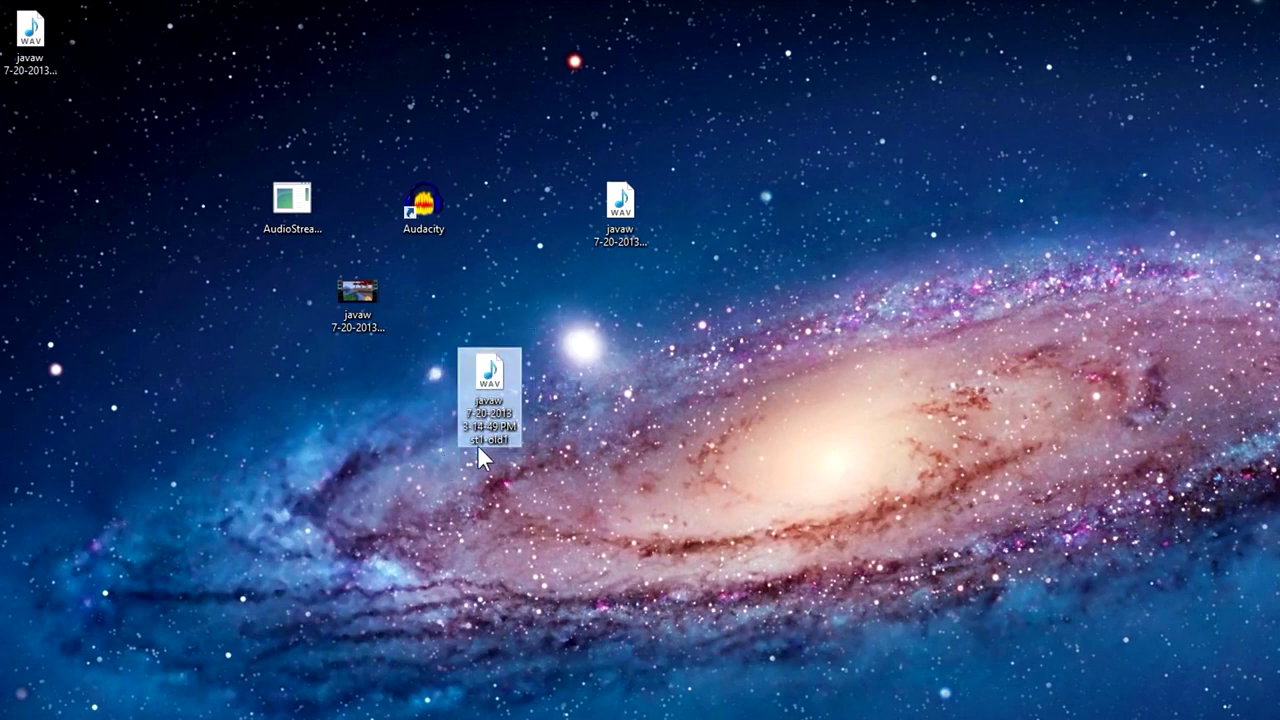
{"action": "mouse_move", "coordinate": [486, 446]}
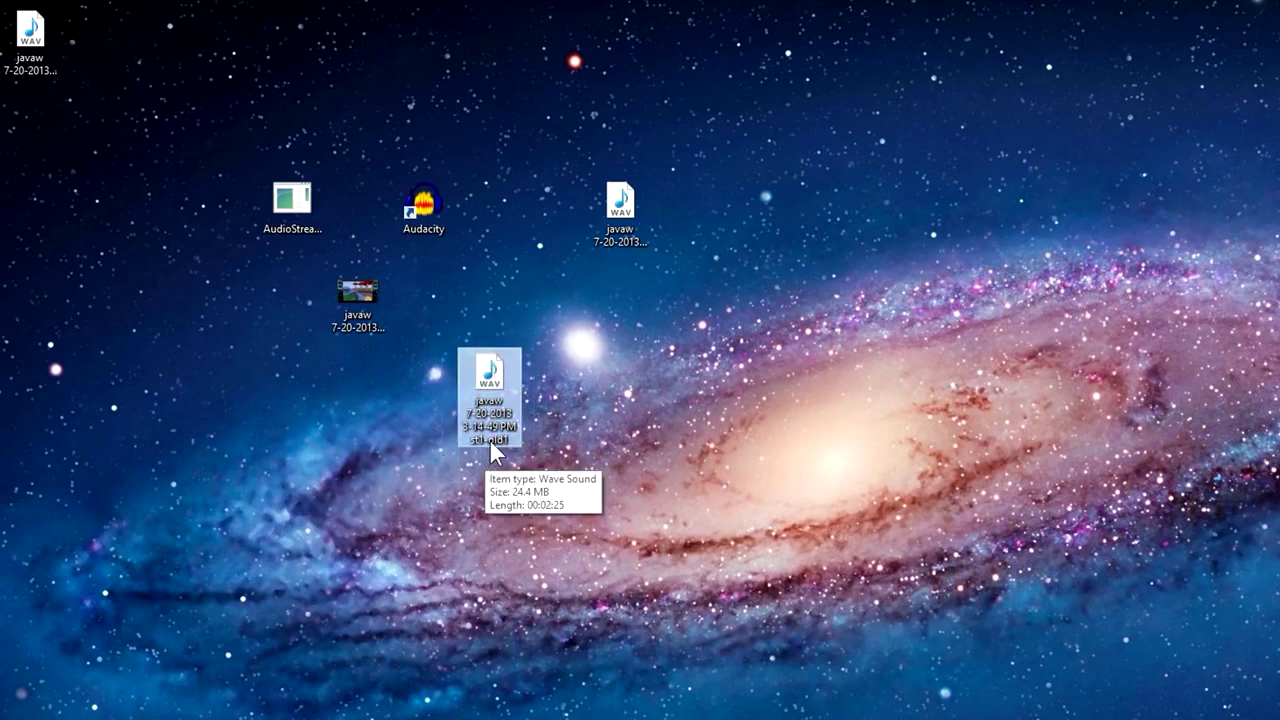
Step: Delete the st1-old1 WAV file from the desktop and put the exported st1 WAV file in its place
{"action": "left_click_drag", "start_coordinate": [496, 430], "coordinate": [482, 128]}
{"action": "left_click_drag", "start_coordinate": [57, 60], "coordinate": [446, 377]}
{"action": "left_click_drag", "start_coordinate": [483, 68], "coordinate": [708, 222]}
{"action": "left_click_drag", "start_coordinate": [772, 128], "coordinate": [663, 292]}
{"action": "key", "text": "Delete"}
{"action": "left_click", "coordinate": [904, 532]}
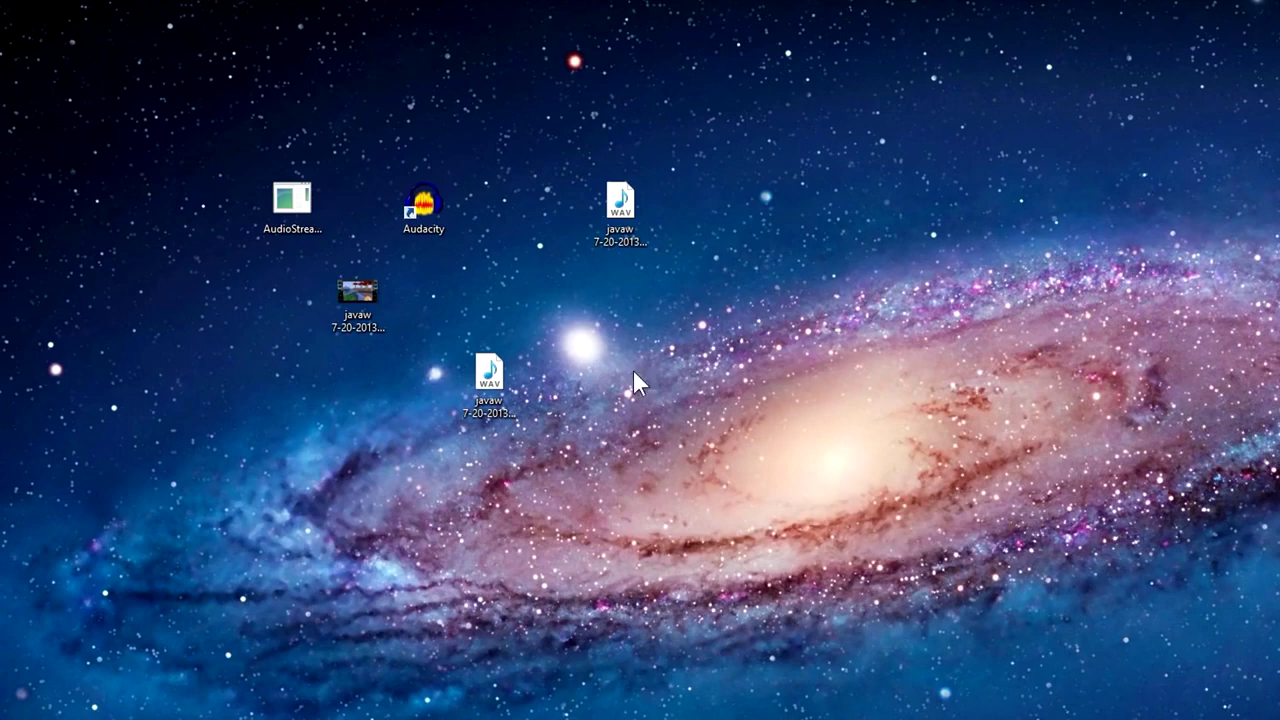
Step: Play the exported st1 WAV file in the media player, and close the Audacity project without saving changes
{"action": "double_click", "coordinate": [489, 378]}
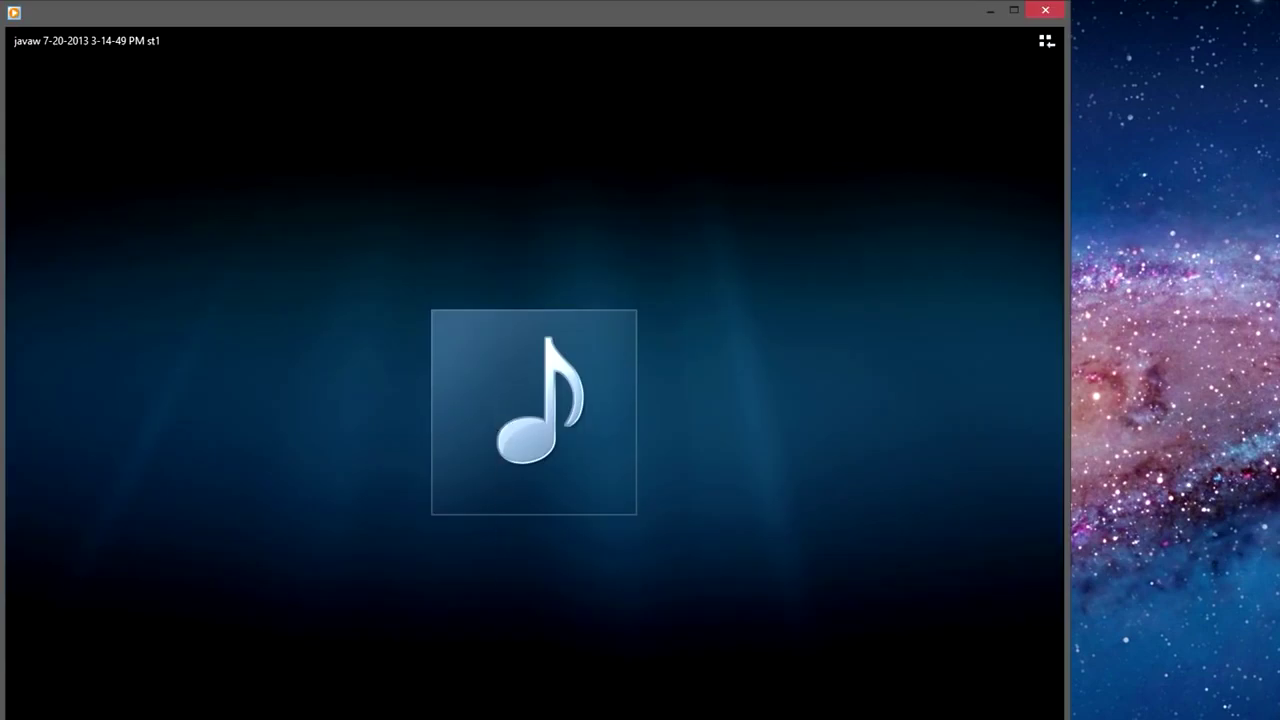
{"action": "left_click", "coordinate": [1046, 12]}
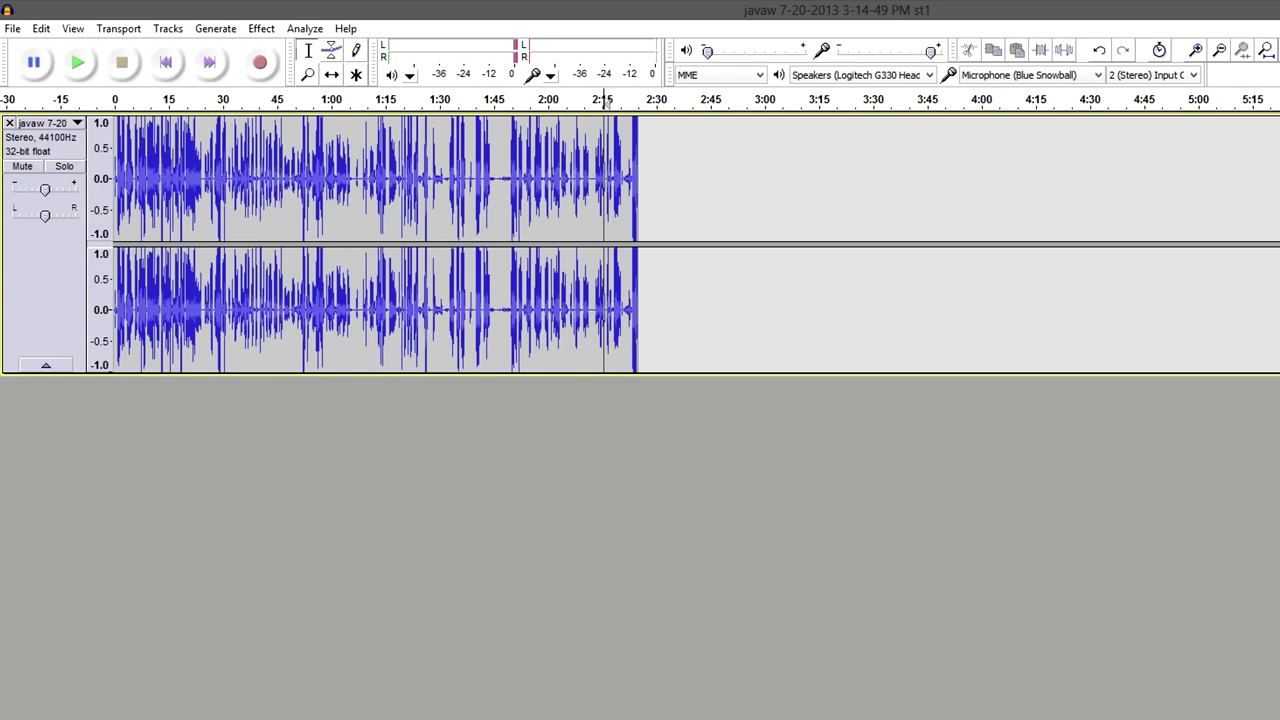
{"action": "key", "text": "ctrl+w"}
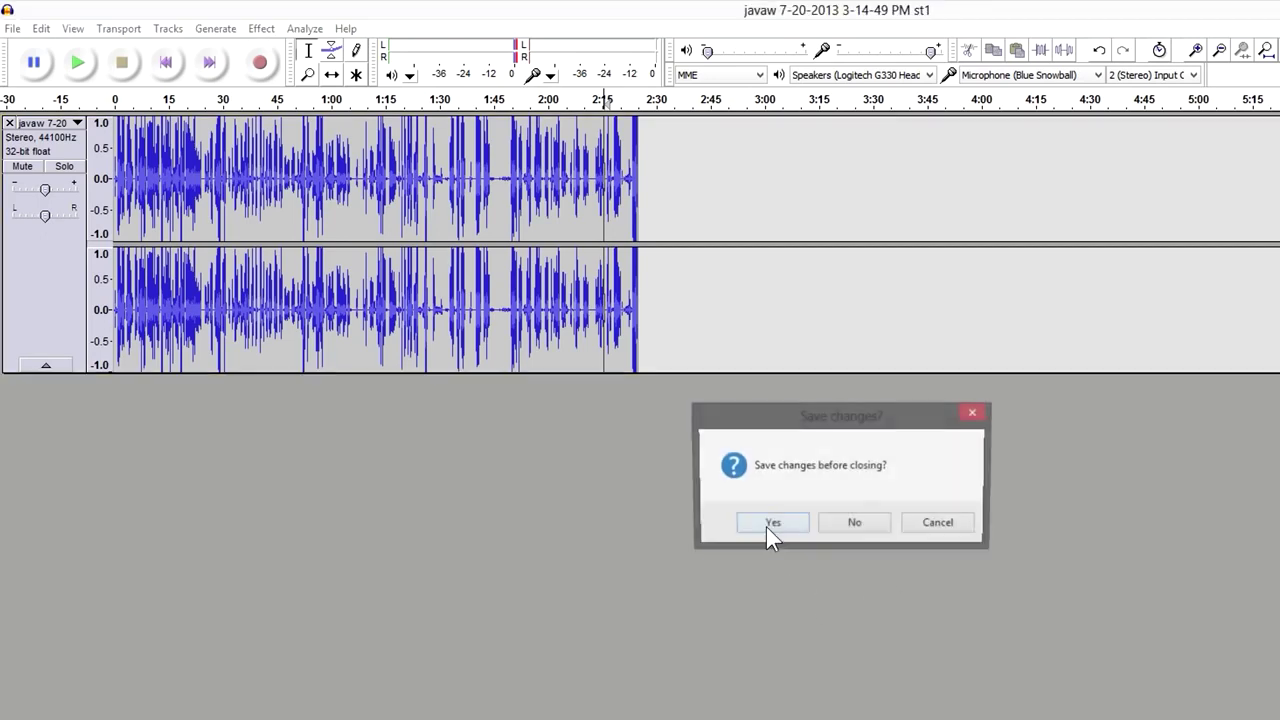
{"action": "left_click", "coordinate": [840, 522]}
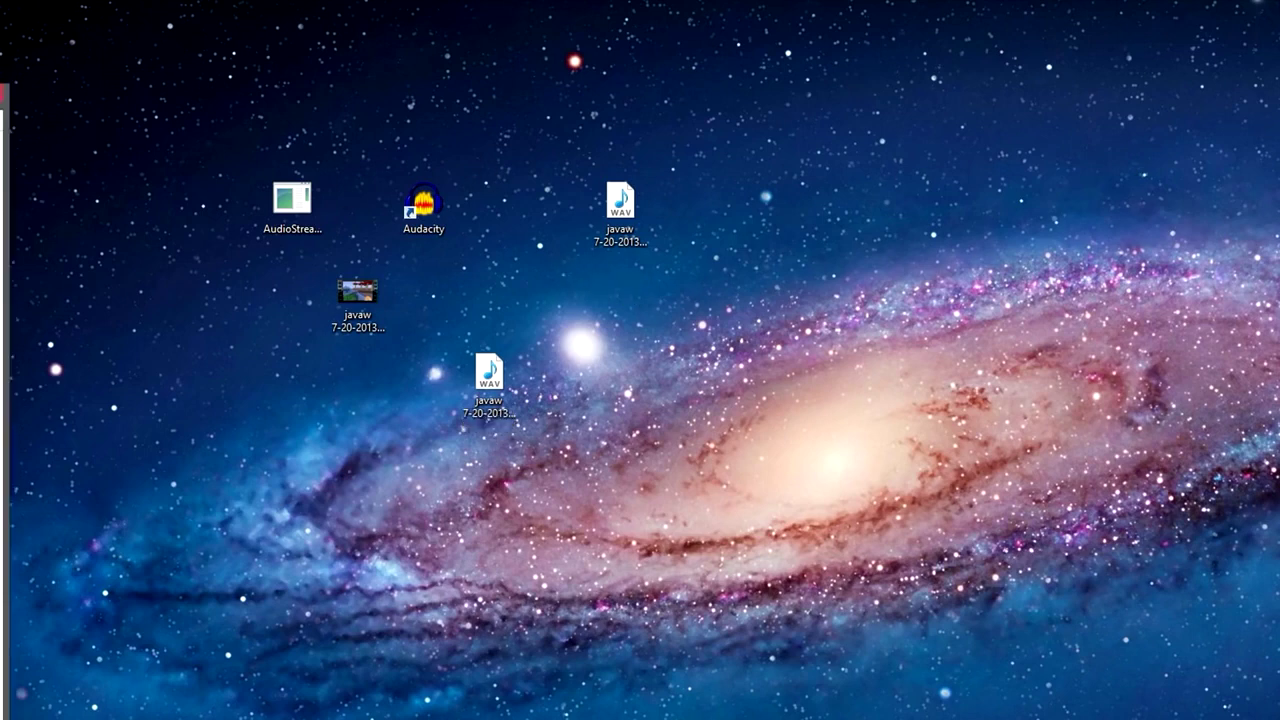
Step: Bring the st1-old1 WAV file back to the desktop, delete the exported st1 file, and put st1-old1 in its place
{"action": "left_click_drag", "start_coordinate": [5, 355], "coordinate": [600, 355]}
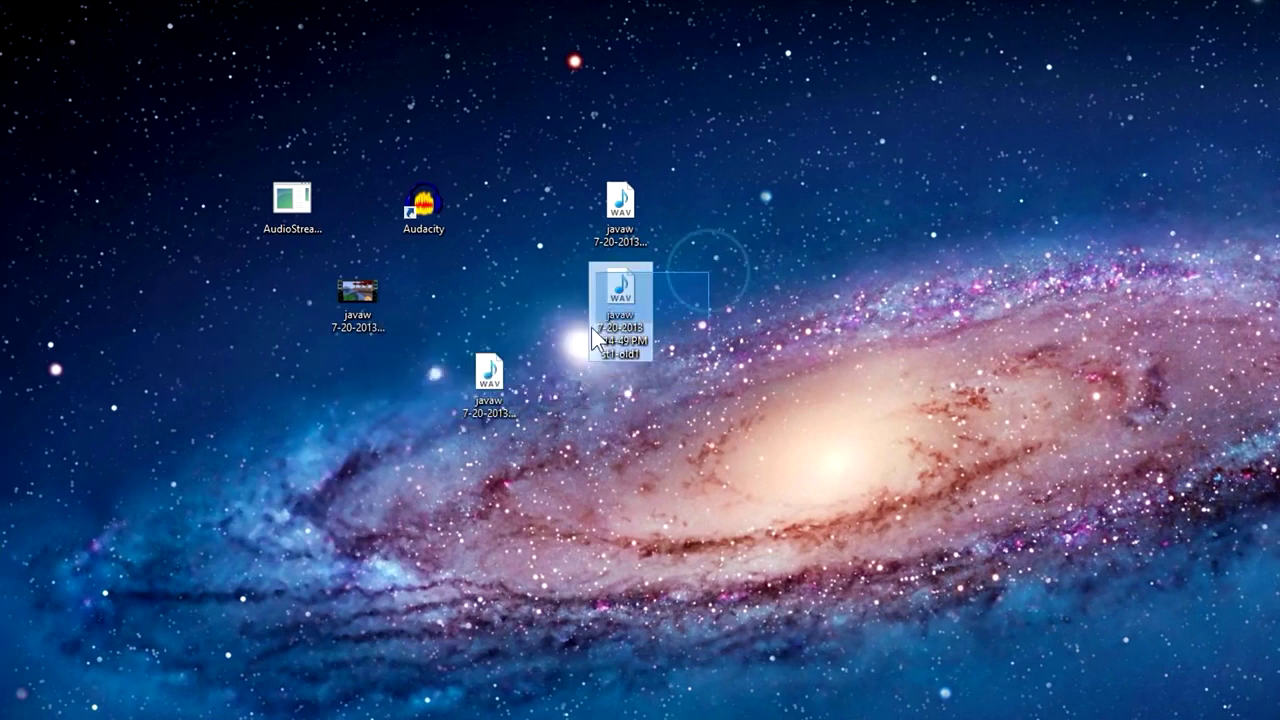
{"action": "left_click_drag", "start_coordinate": [470, 385], "coordinate": [469, 460]}
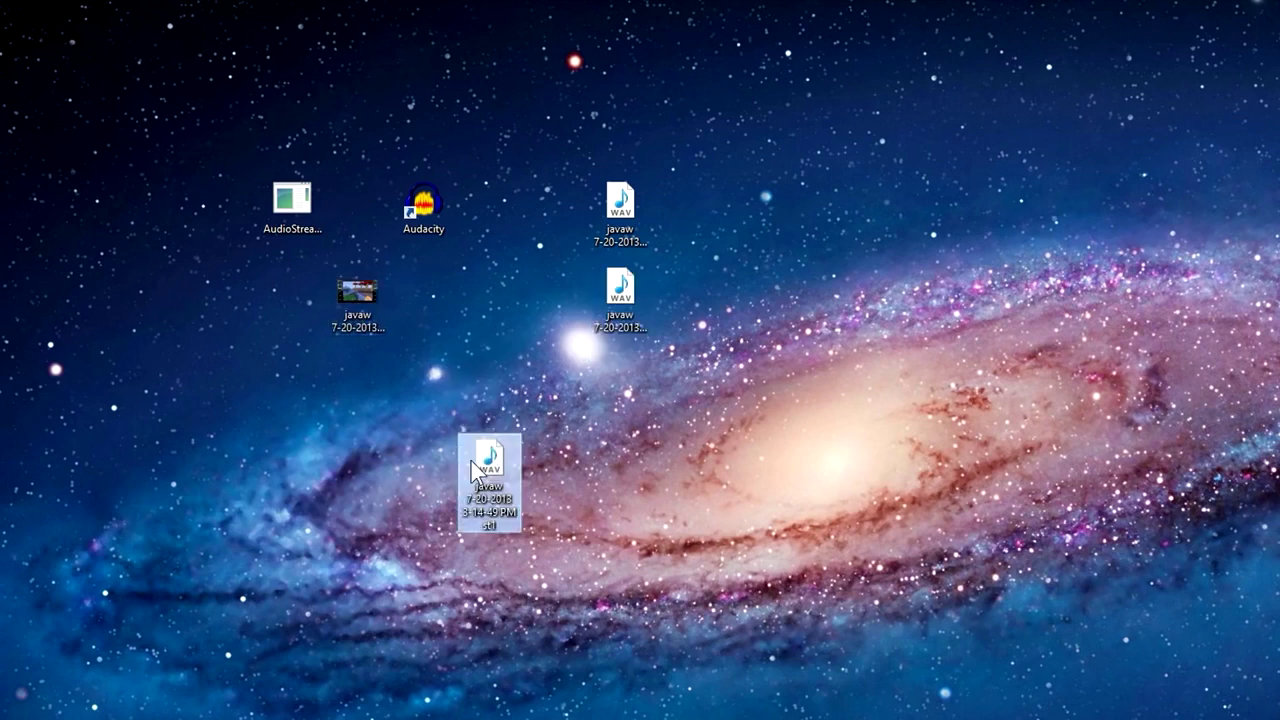
{"action": "key", "text": "Delete"}
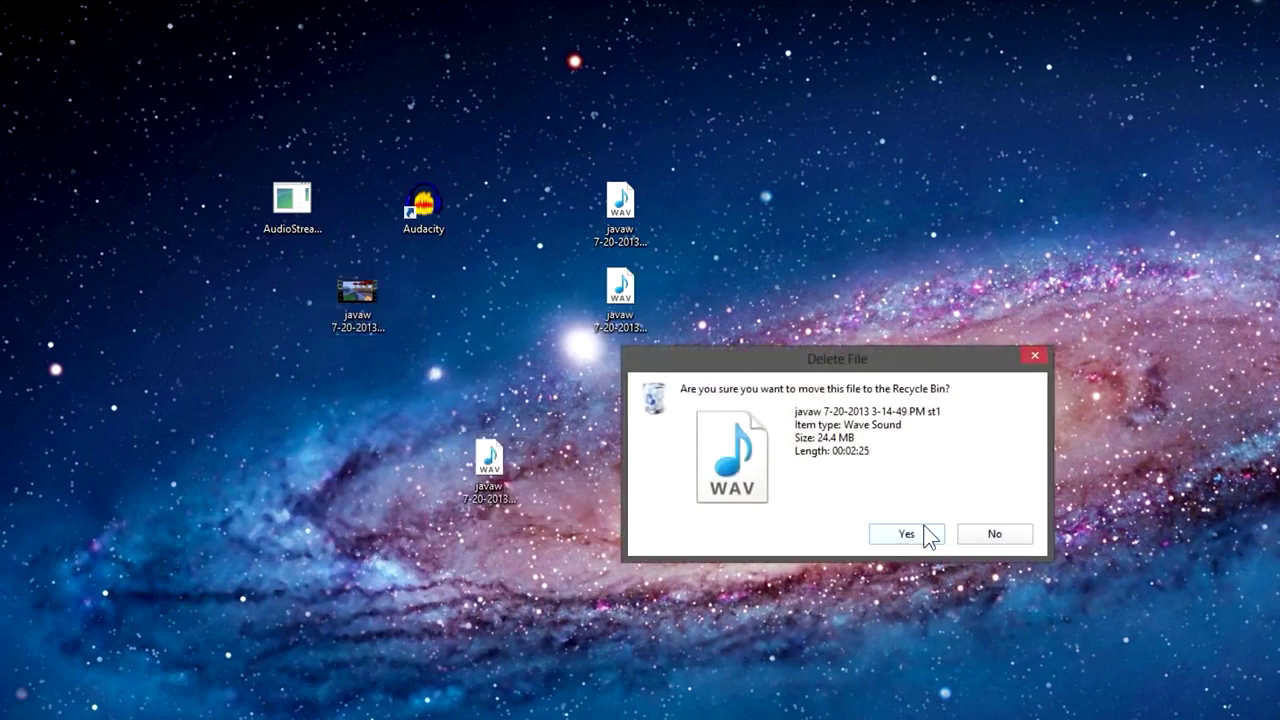
{"action": "left_click", "coordinate": [925, 535]}
{"action": "left_click_drag", "start_coordinate": [612, 318], "coordinate": [481, 406]}
{"action": "left_click", "coordinate": [559, 376]}
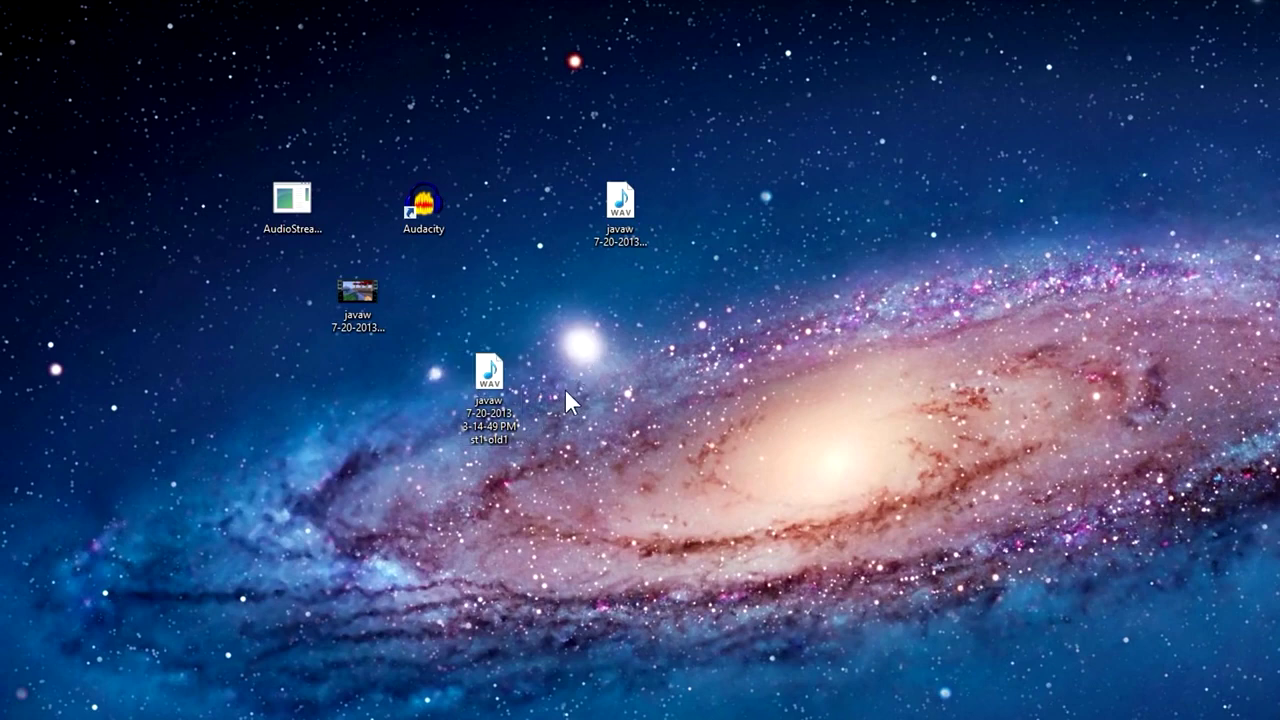
Step: Play the st1-old1 WAV file briefly to check its sound and close the player
{"action": "left_click_drag", "start_coordinate": [540, 312], "coordinate": [488, 381]}
{"action": "double_click", "coordinate": [488, 380]}
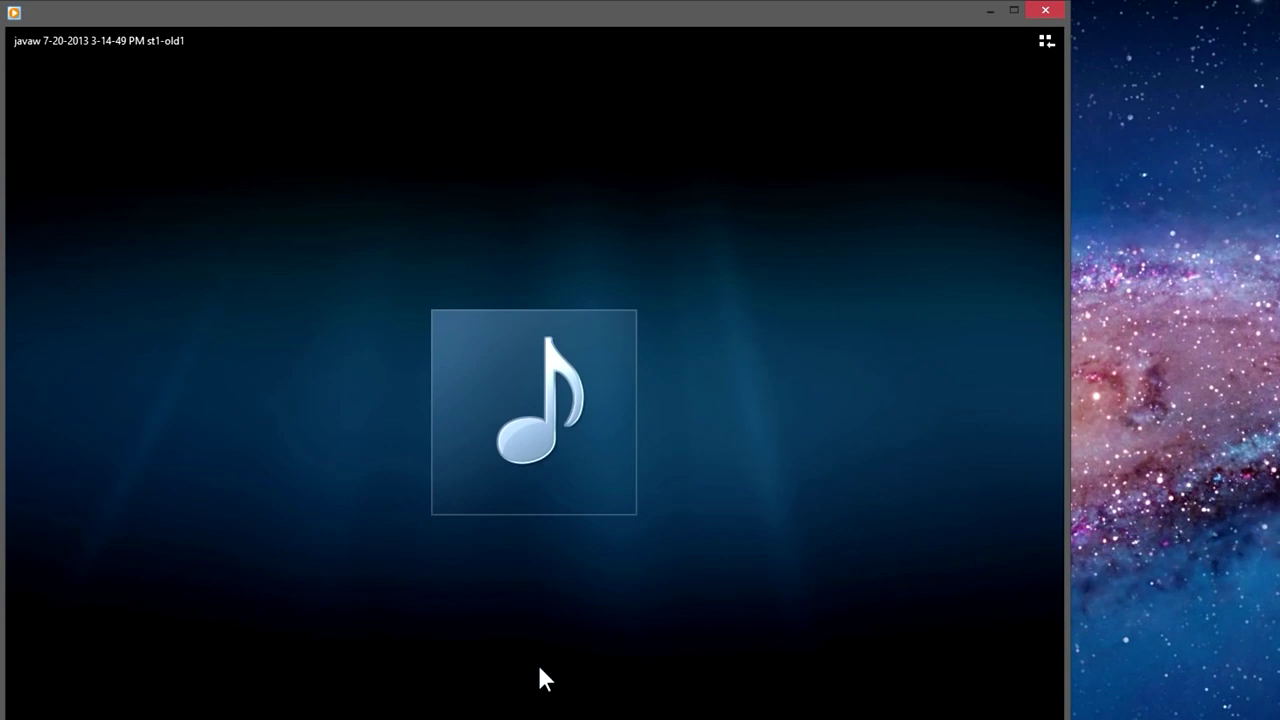
{"action": "left_click", "coordinate": [1048, 12]}
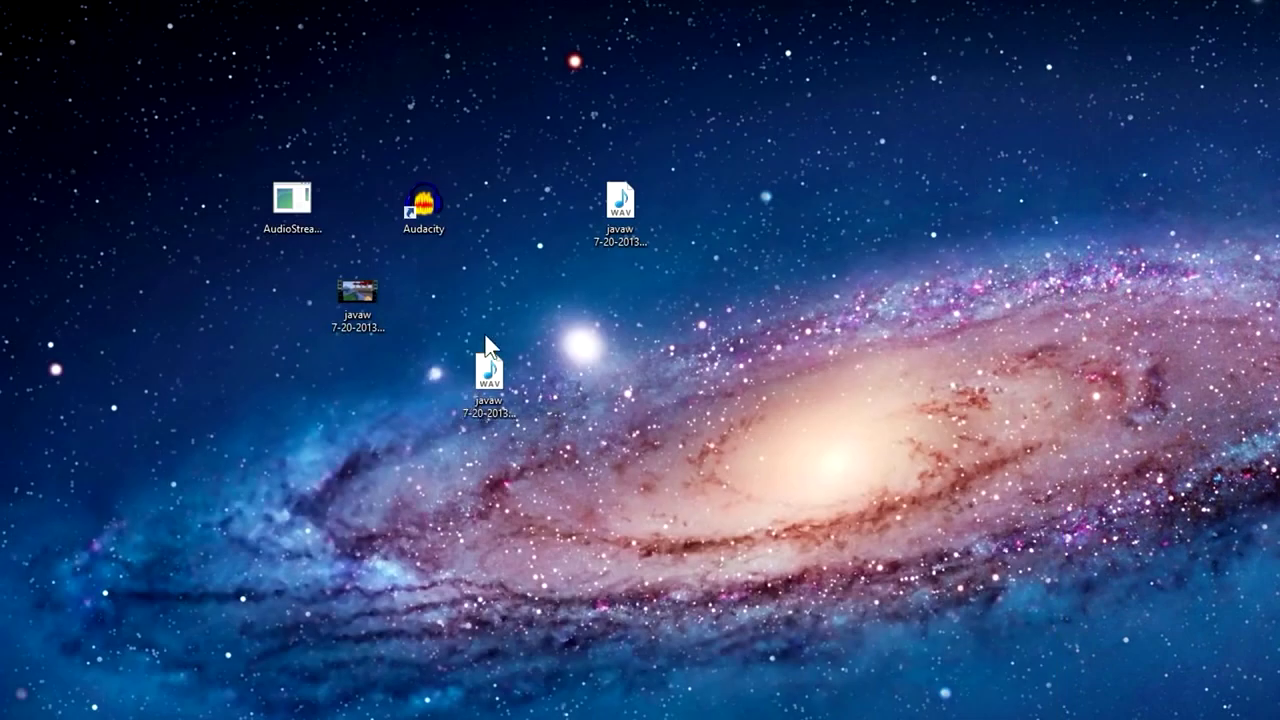
Step: Open the st1-old1 WAV file in Audacity and place the cursor near the start of the track
{"action": "left_click_drag", "start_coordinate": [492, 365], "coordinate": [421, 205]}
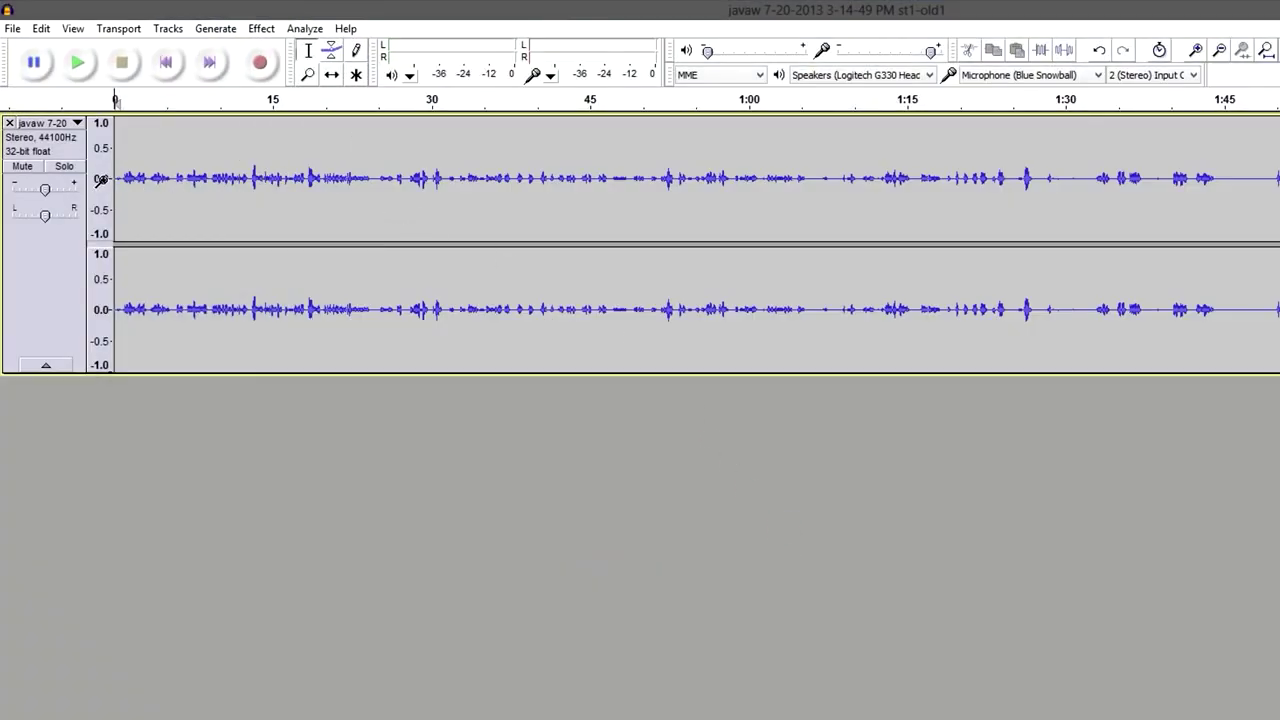
{"action": "left_click_drag", "start_coordinate": [117, 178], "coordinate": [332, 228]}
{"action": "left_click", "coordinate": [529, 200]}
{"action": "left_click", "coordinate": [198, 178]}
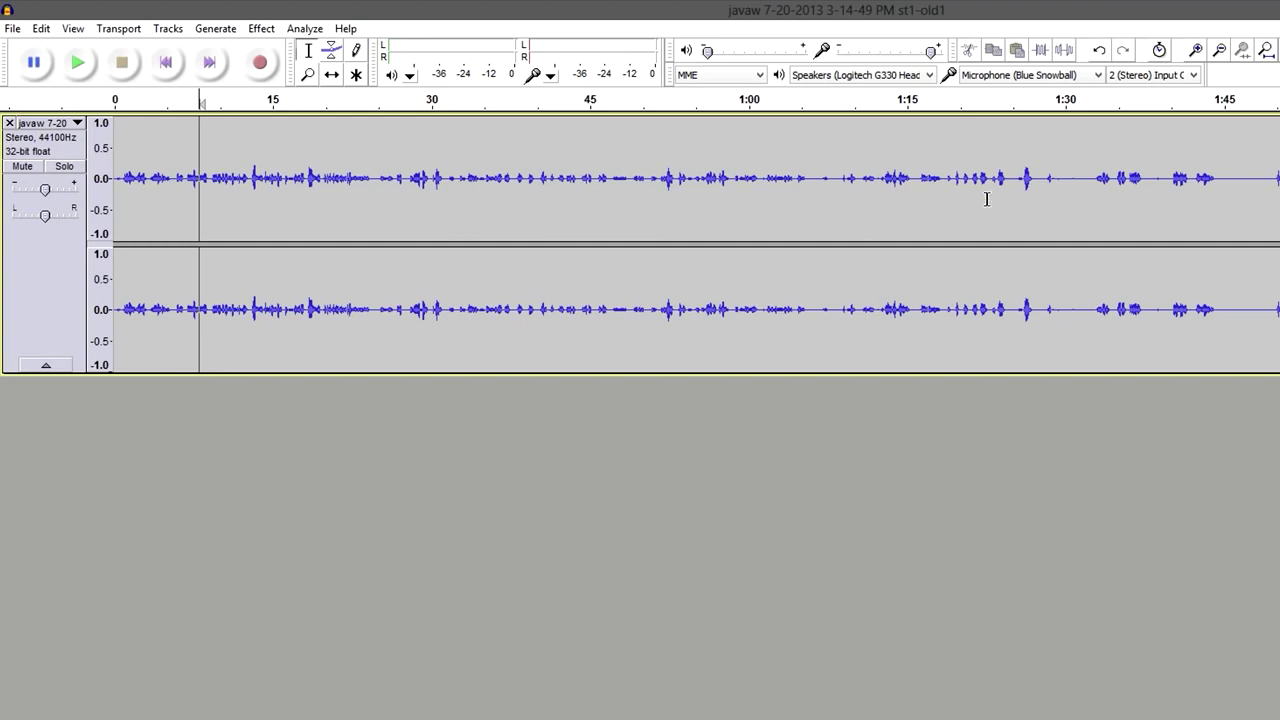
{"action": "left_click", "coordinate": [123, 184]}
Step: Open the chain editor and reposition its window
{"action": "left_click", "coordinate": [12, 28]}
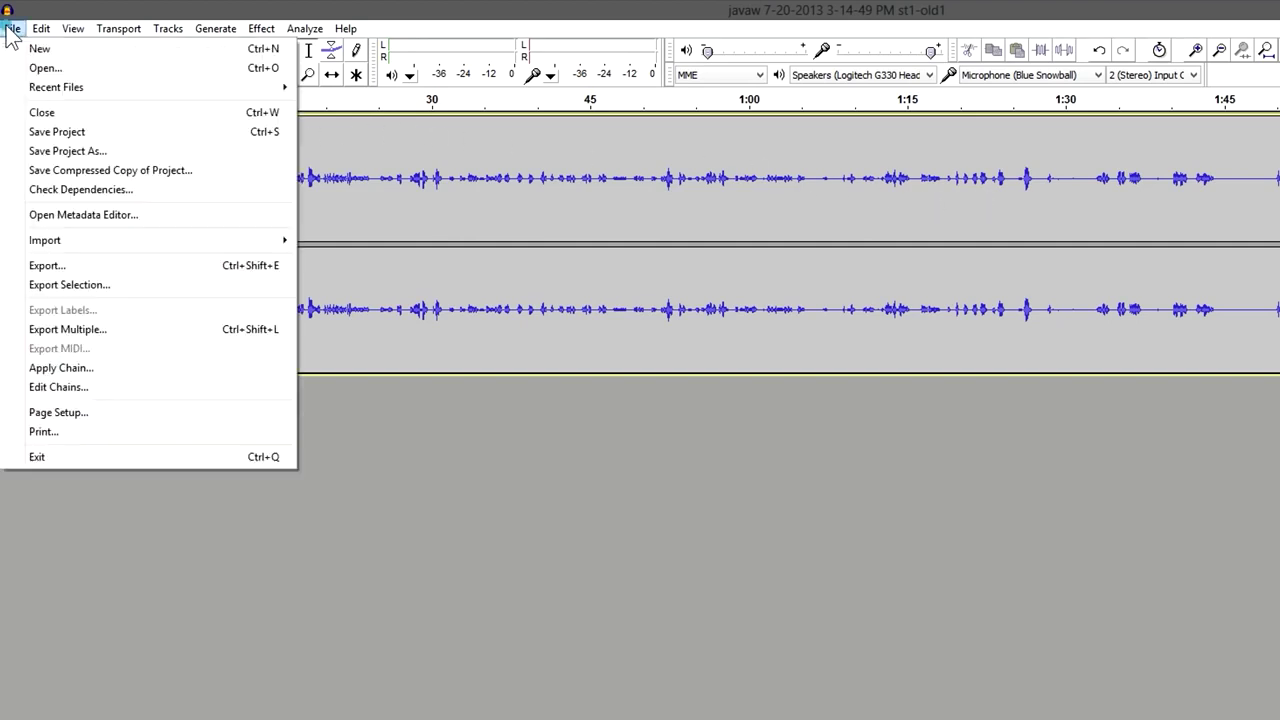
{"action": "left_click", "coordinate": [107, 392]}
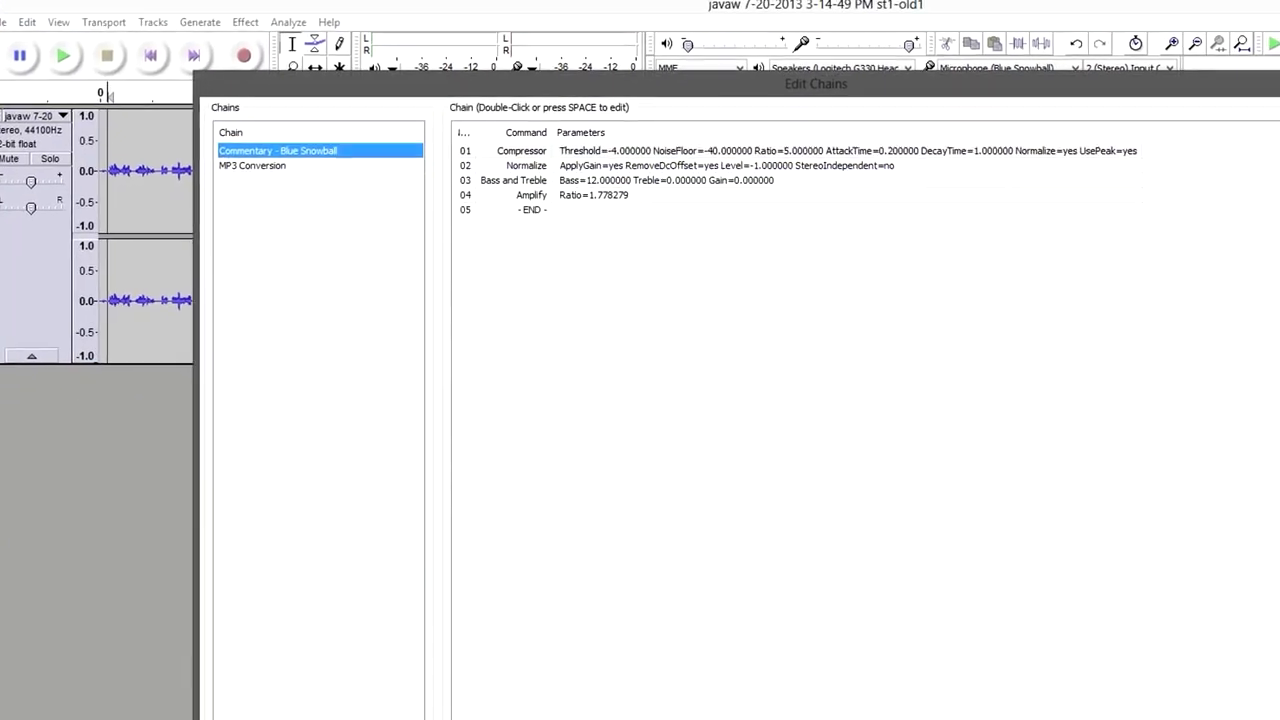
{"action": "left_click_drag", "start_coordinate": [752, 53], "coordinate": [886, 51]}
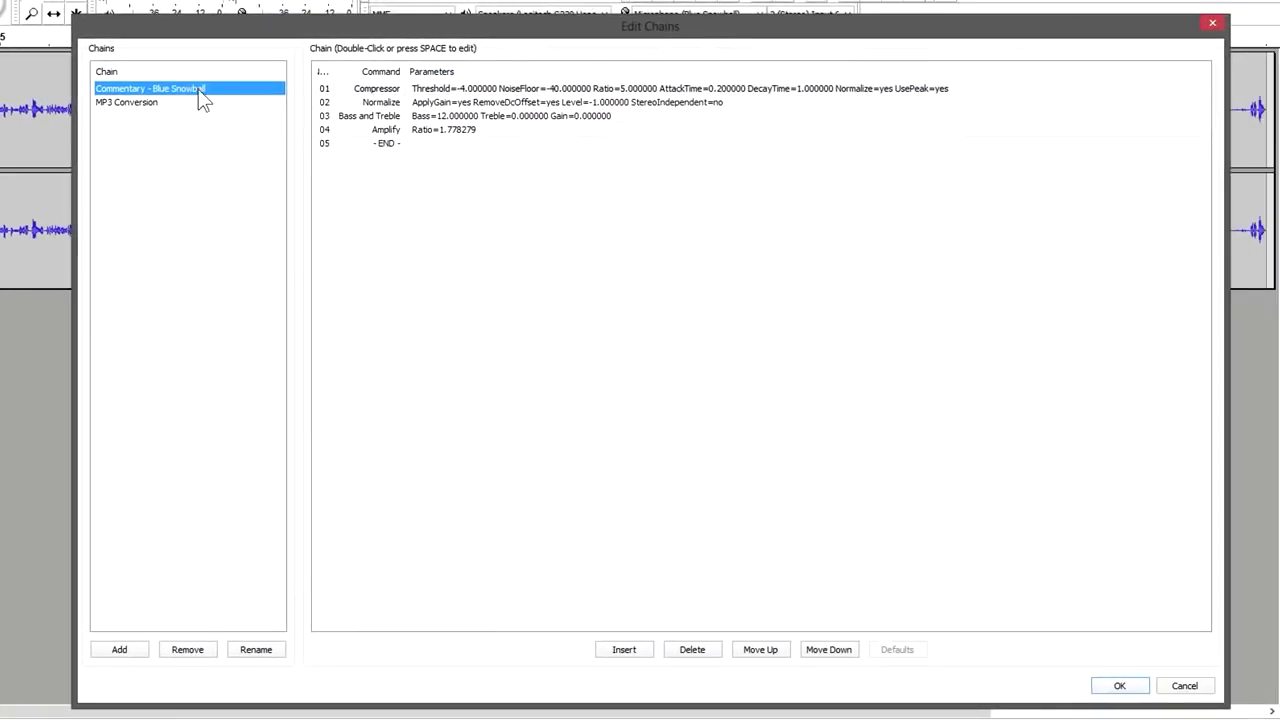
Step: Examine the order and parameters of the Compressor, Normalize, Bass and Treble, and Amplify commands in the Commentary - Blue Snowball chain
{"action": "left_click", "coordinate": [452, 90]}
{"action": "left_click", "coordinate": [452, 104]}
{"action": "left_click", "coordinate": [448, 116]}
{"action": "left_click", "coordinate": [445, 130]}
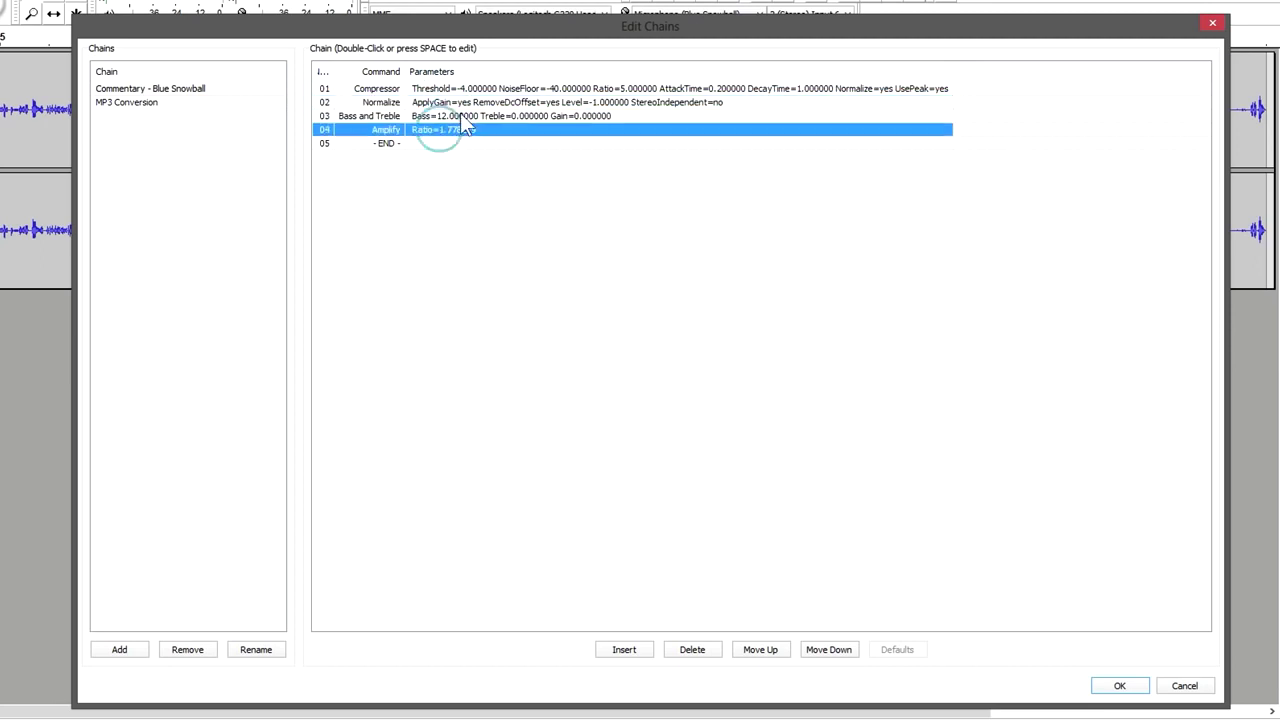
{"action": "left_click", "coordinate": [468, 90]}
{"action": "left_click", "coordinate": [448, 117]}
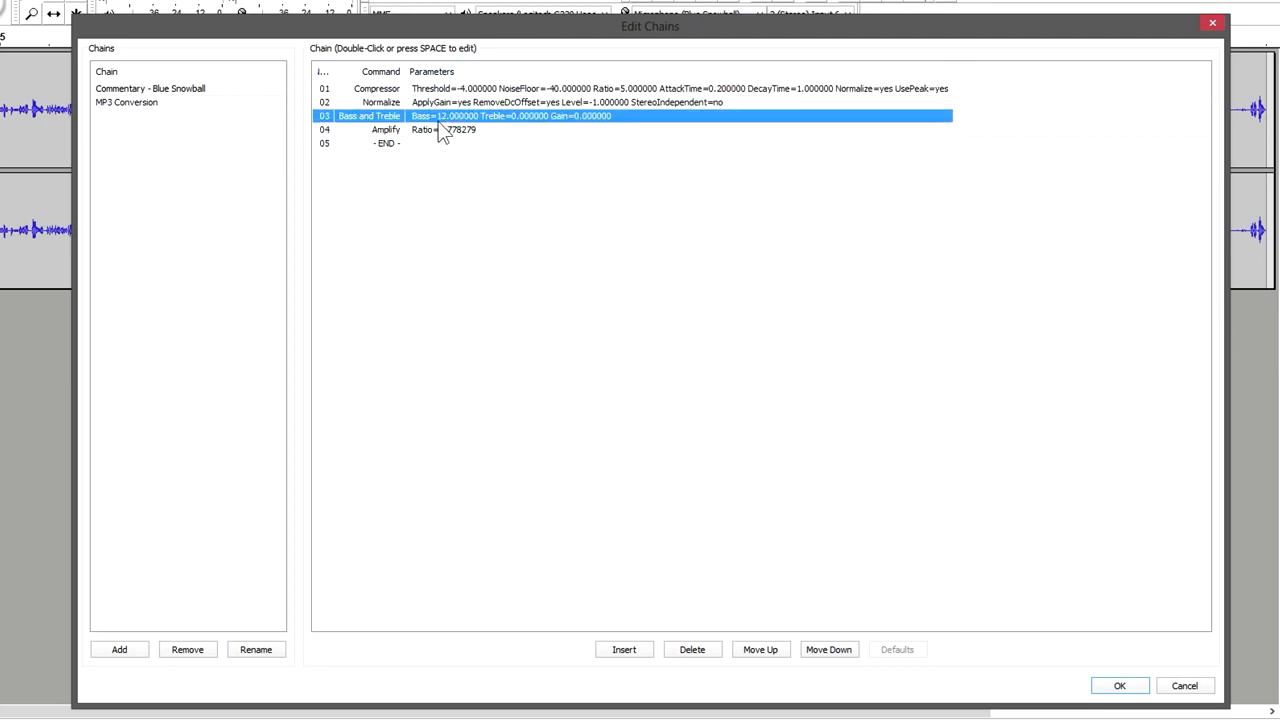
{"action": "left_click", "coordinate": [447, 131]}
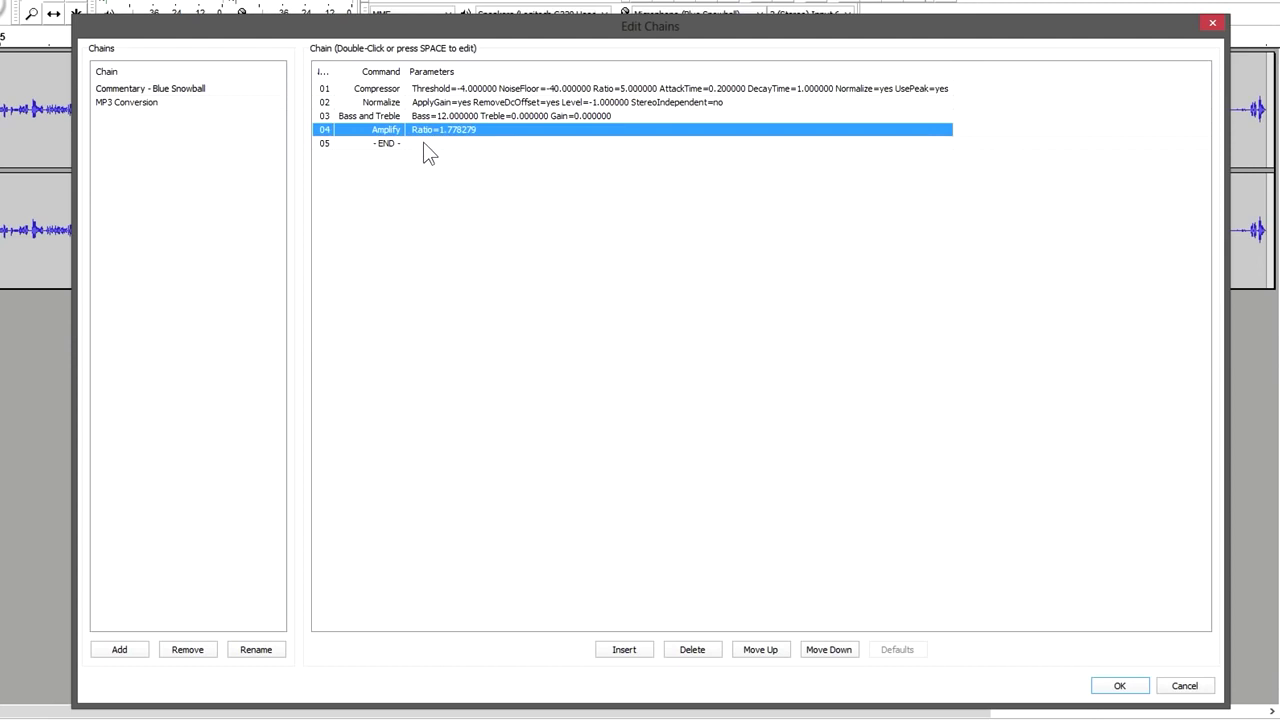
{"action": "left_click", "coordinate": [447, 142]}
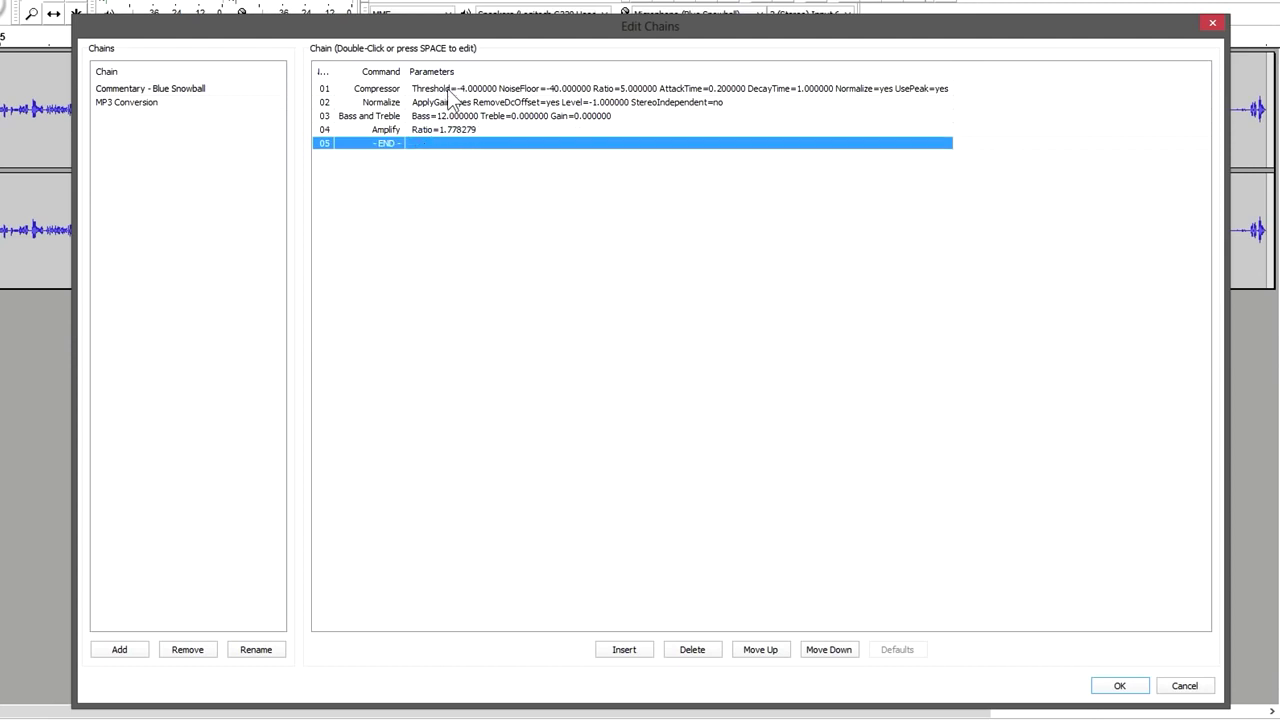
{"action": "left_click", "coordinate": [447, 90]}
{"action": "left_click", "coordinate": [437, 117]}
{"action": "left_click", "coordinate": [431, 131]}
{"action": "left_click", "coordinate": [431, 142]}
{"action": "left_click", "coordinate": [449, 130]}
{"action": "left_click", "coordinate": [462, 117]}
{"action": "left_click", "coordinate": [470, 103]}
{"action": "left_click", "coordinate": [475, 88]}
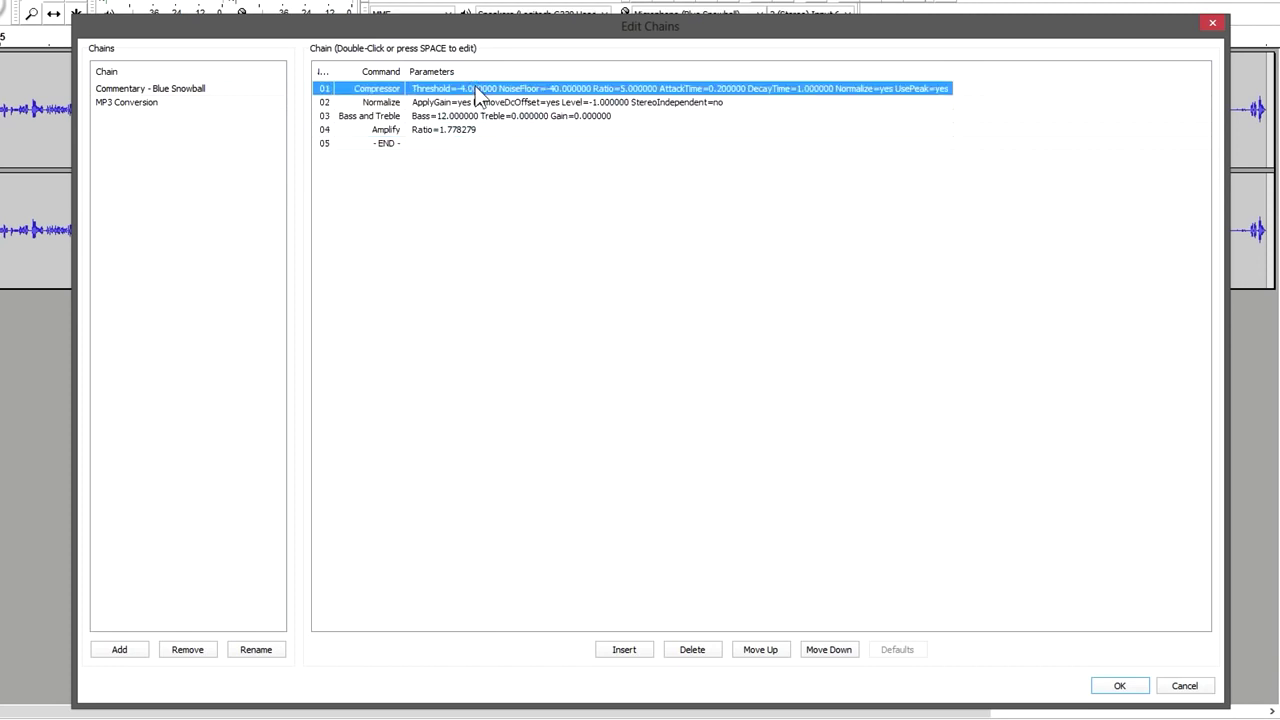
{"action": "left_click", "coordinate": [460, 103]}
{"action": "left_click", "coordinate": [442, 117]}
{"action": "left_click", "coordinate": [440, 130]}
{"action": "left_click", "coordinate": [443, 117]}
{"action": "left_click", "coordinate": [460, 103]}
{"action": "left_click", "coordinate": [464, 89]}
{"action": "left_click", "coordinate": [474, 103]}
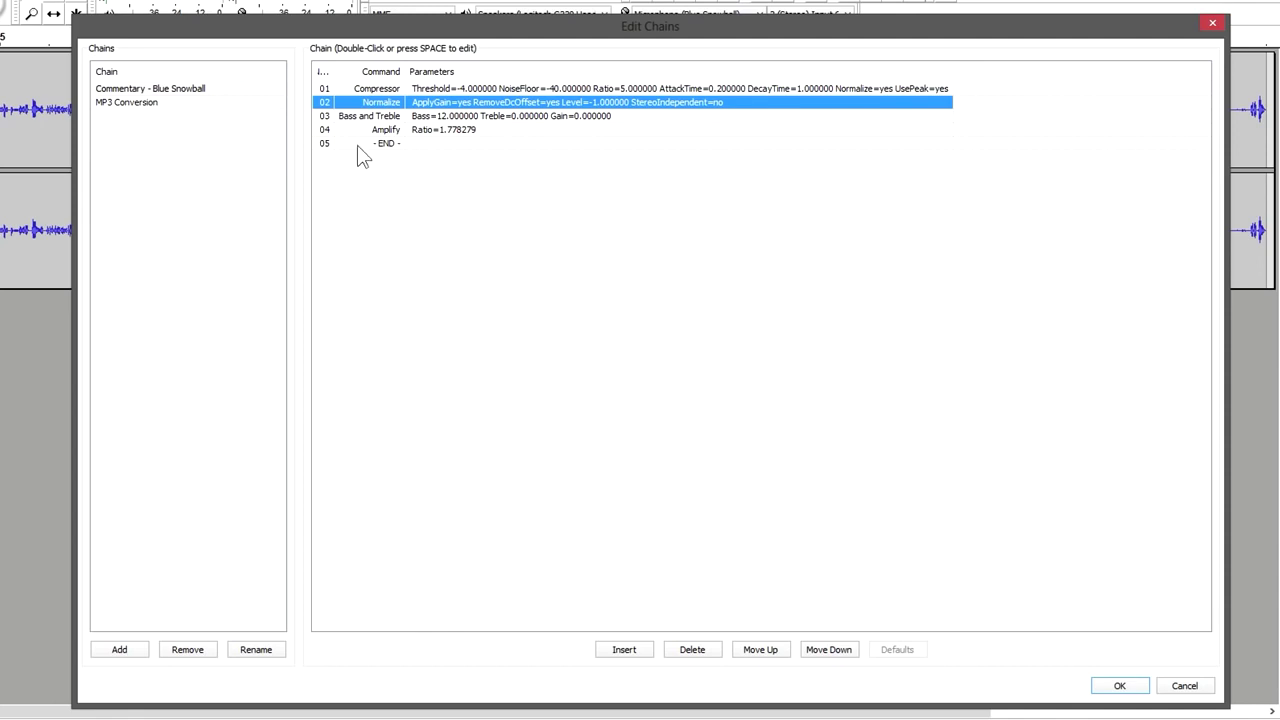
Step: Add a new chain named "Tutorial" and select it for editing
{"action": "left_click", "coordinate": [130, 650]}
{"action": "type", "text": "Tutorial"}
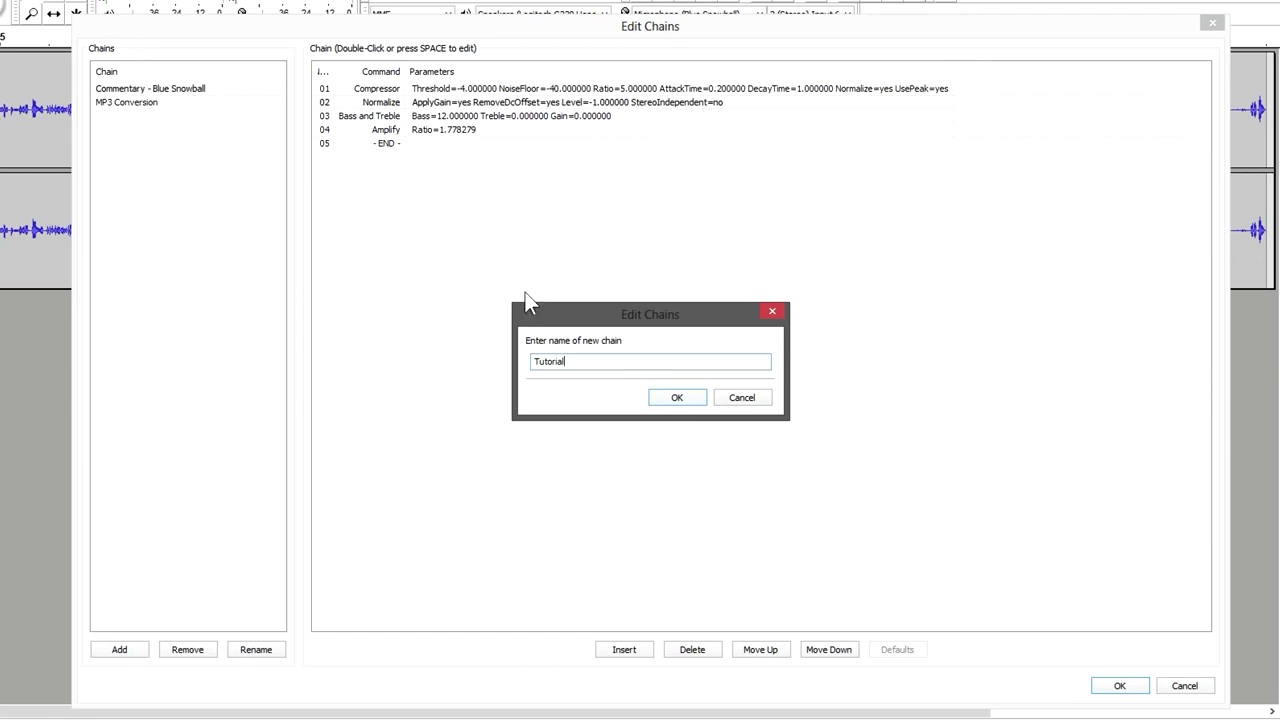
{"action": "double_click", "coordinate": [584, 361]}
{"action": "left_click", "coordinate": [600, 361]}
{"action": "double_click", "coordinate": [590, 361]}
{"action": "left_click", "coordinate": [570, 361]}
{"action": "left_click", "coordinate": [676, 398]}
{"action": "left_click", "coordinate": [128, 117]}
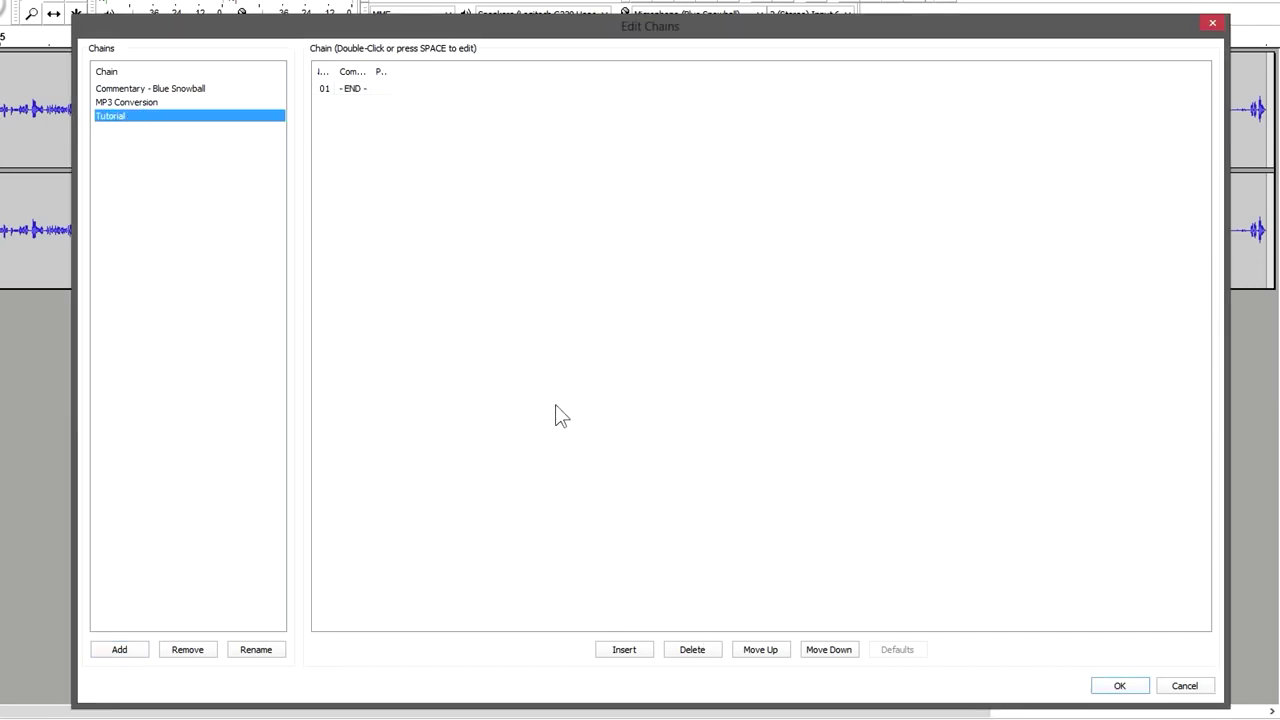
Step: Insert a Compressor command into the Tutorial chain with a 5:1 ratio, -5 dB threshold and -40 dB noise floor
{"action": "left_click", "coordinate": [633, 650]}
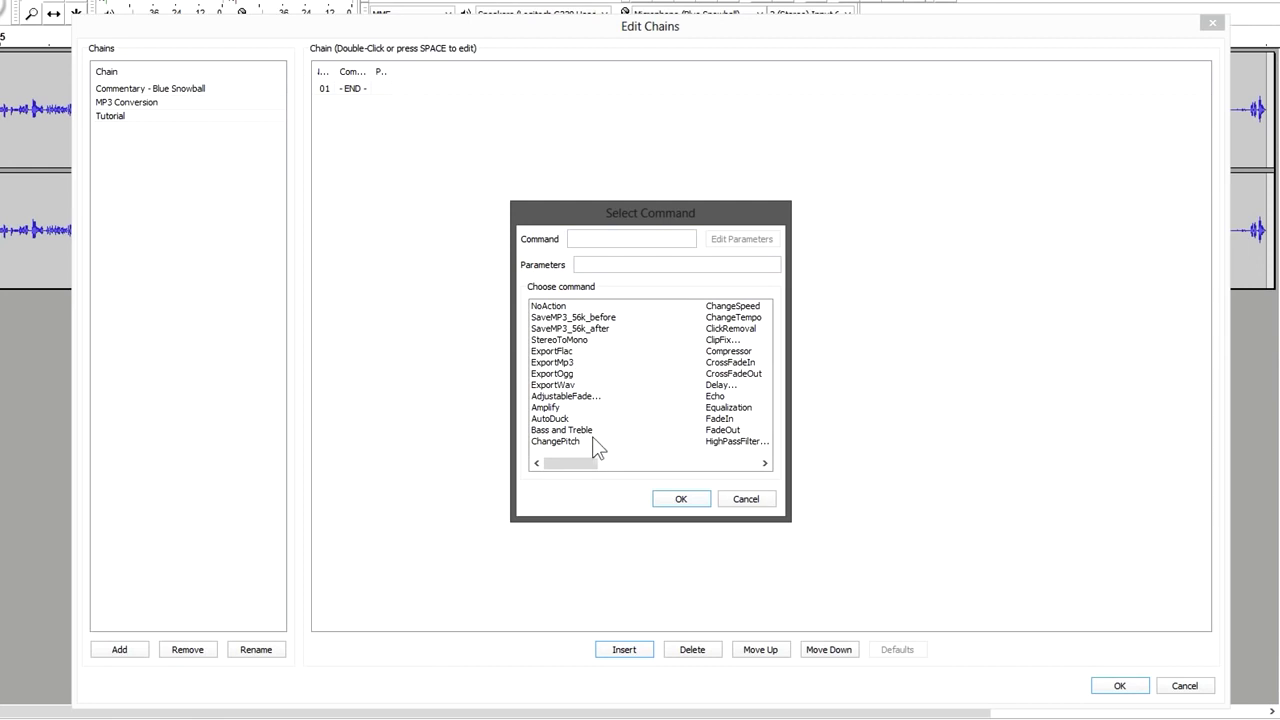
{"action": "left_click", "coordinate": [728, 352]}
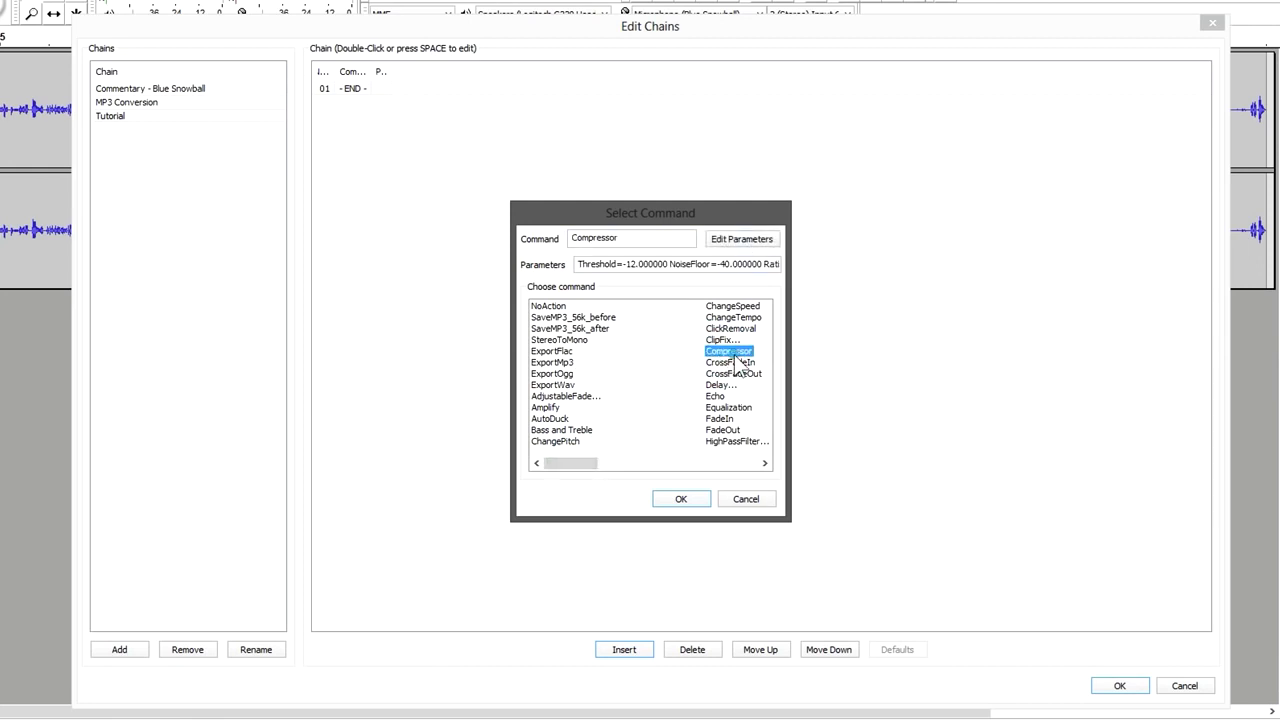
{"action": "left_click", "coordinate": [733, 239]}
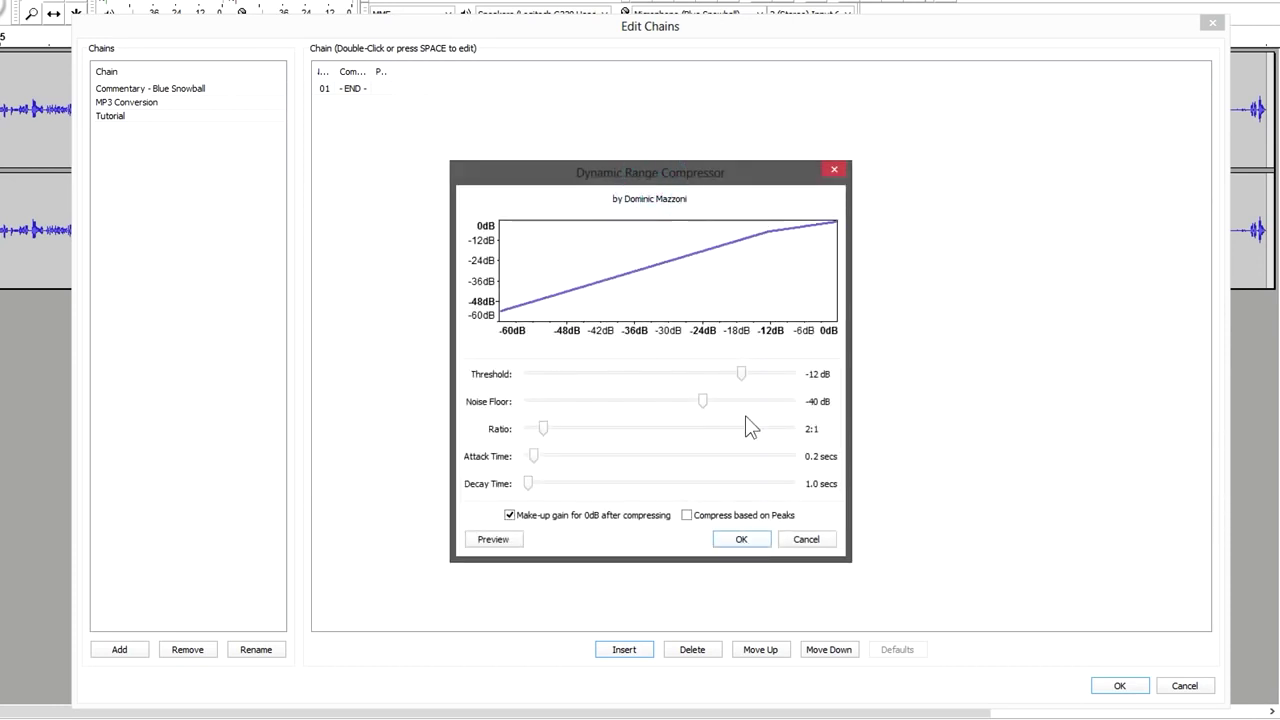
{"action": "left_click_drag", "start_coordinate": [549, 430], "coordinate": [634, 431]}
{"action": "left_click_drag", "start_coordinate": [743, 373], "coordinate": [789, 377]}
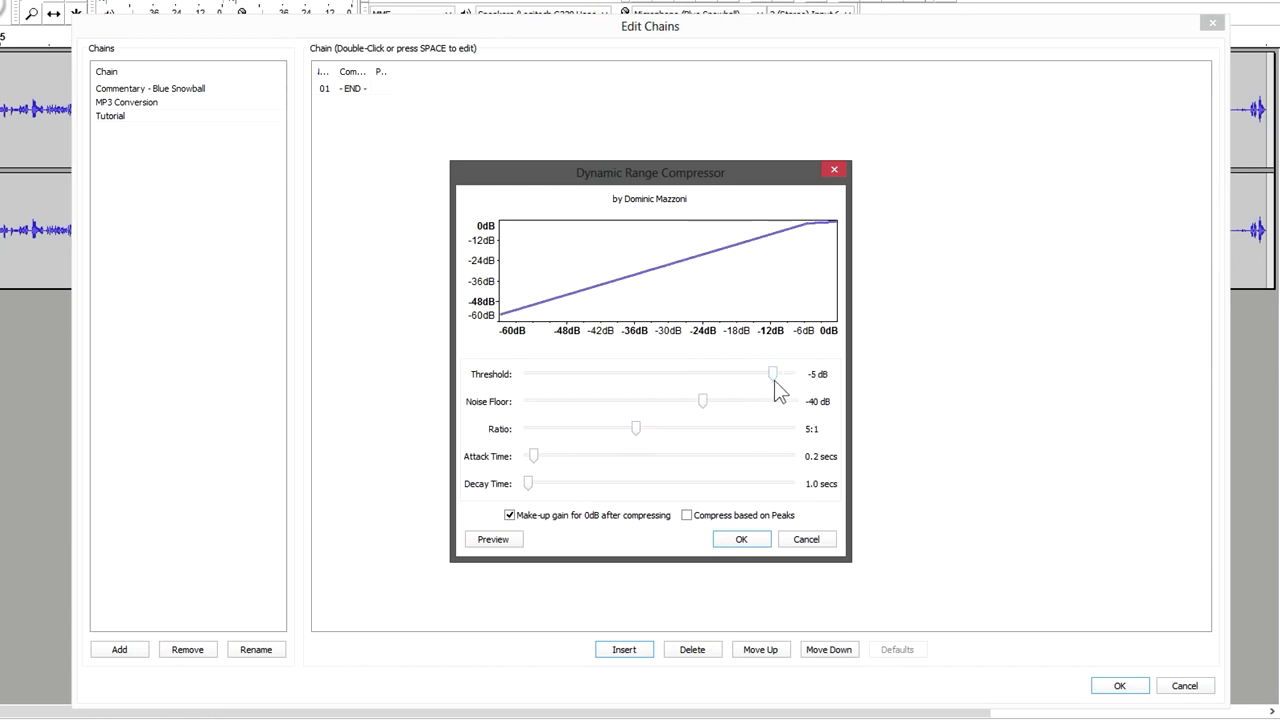
{"action": "left_click", "coordinate": [697, 401]}
{"action": "left_click", "coordinate": [738, 540]}
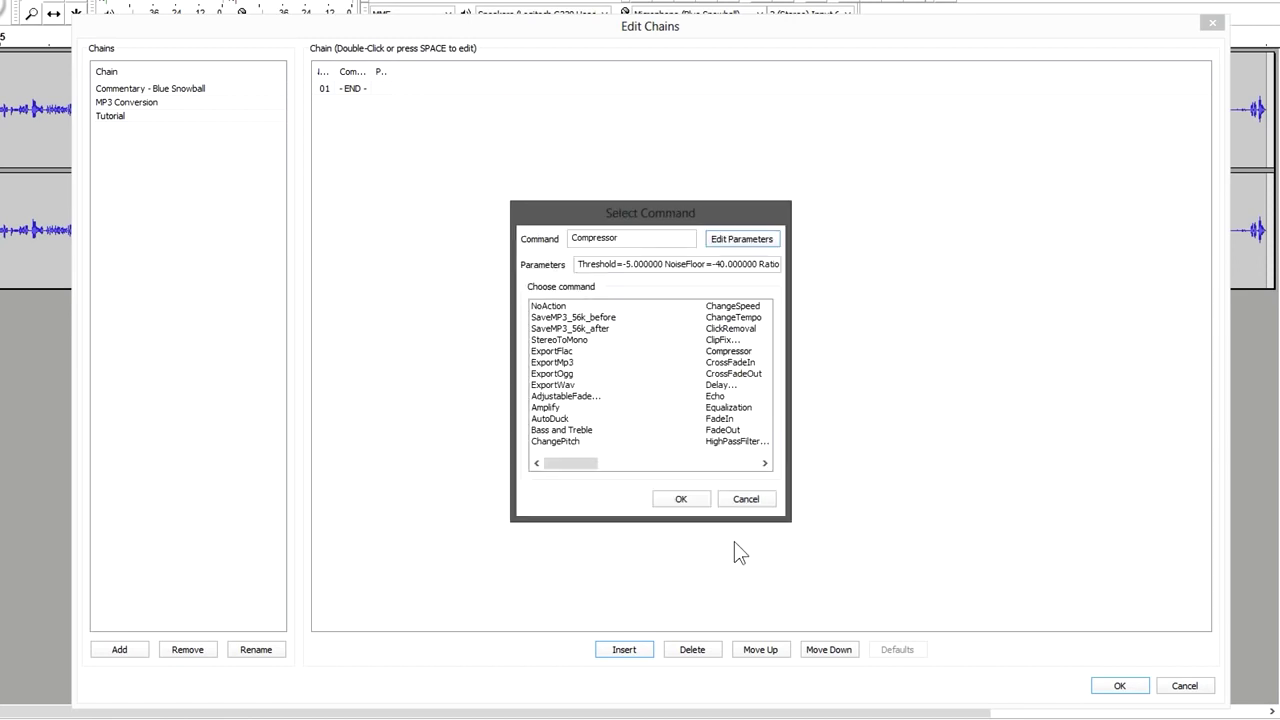
{"action": "left_click", "coordinate": [677, 498]}
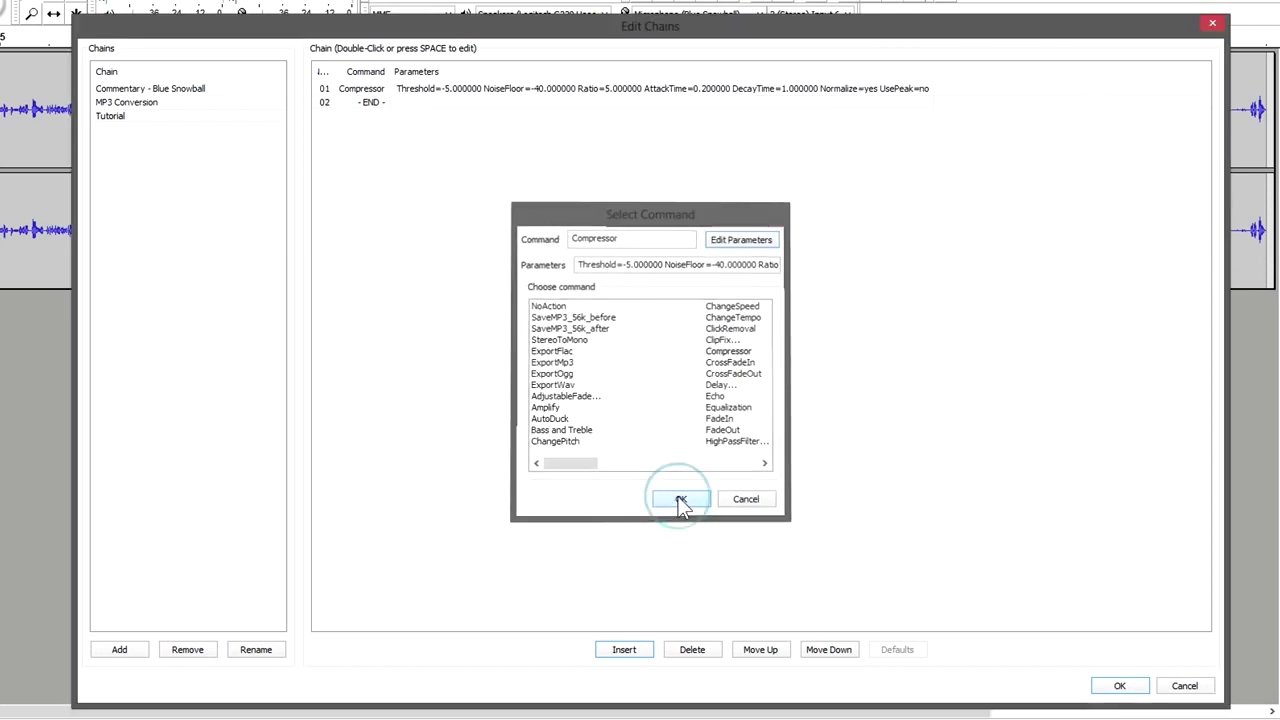
Step: Insert a Bass and Treble command with 12 dB of bass after the Compressor in the Tutorial chain
{"action": "left_click", "coordinate": [437, 92]}
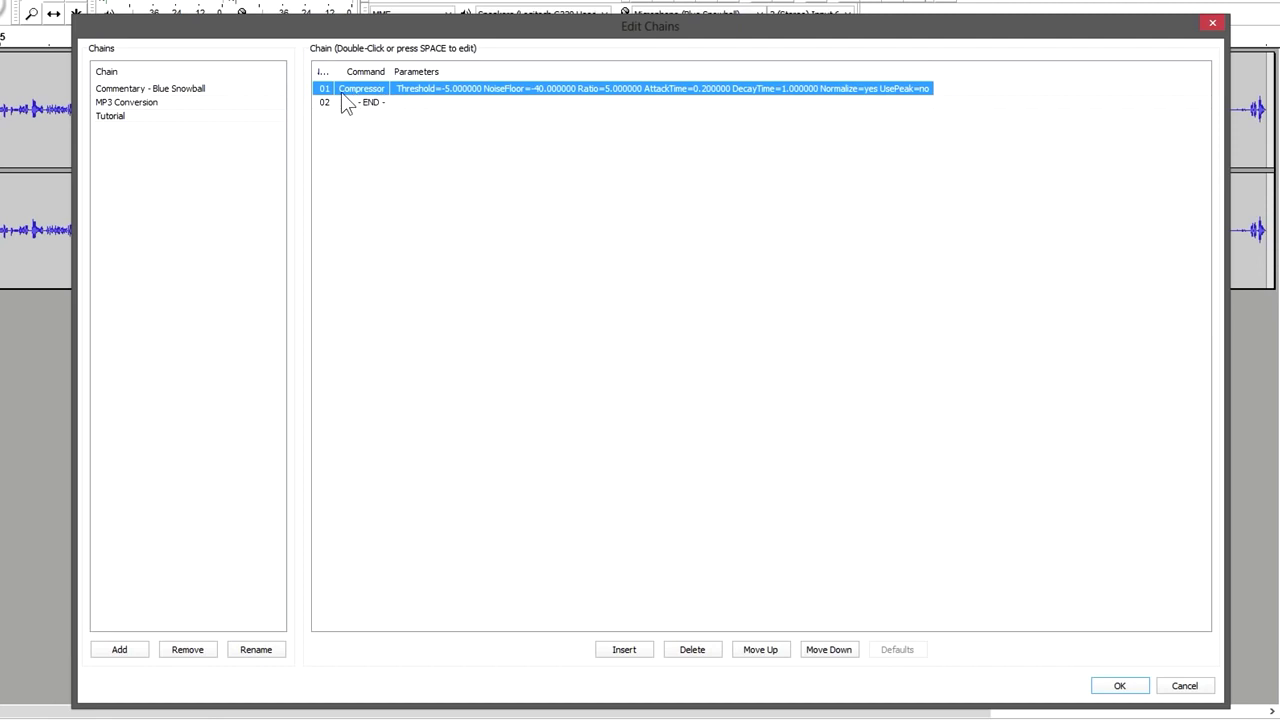
{"action": "left_click", "coordinate": [392, 103]}
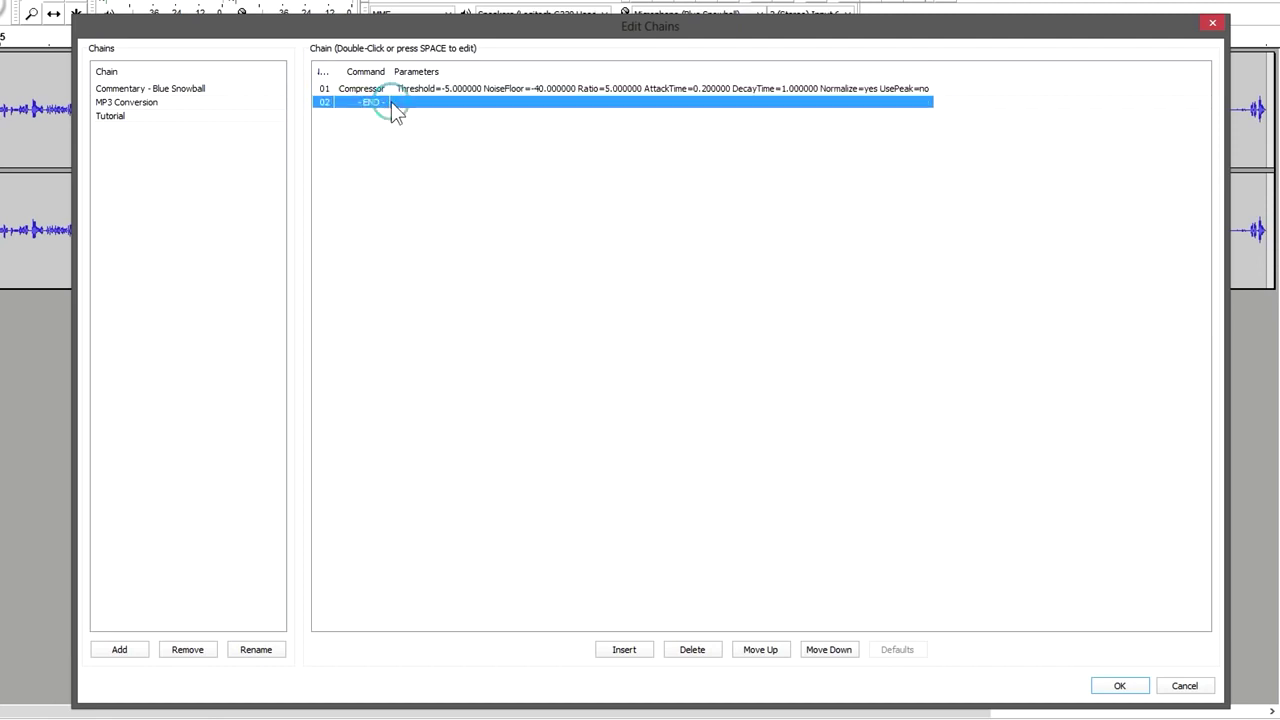
{"action": "left_click", "coordinate": [631, 651]}
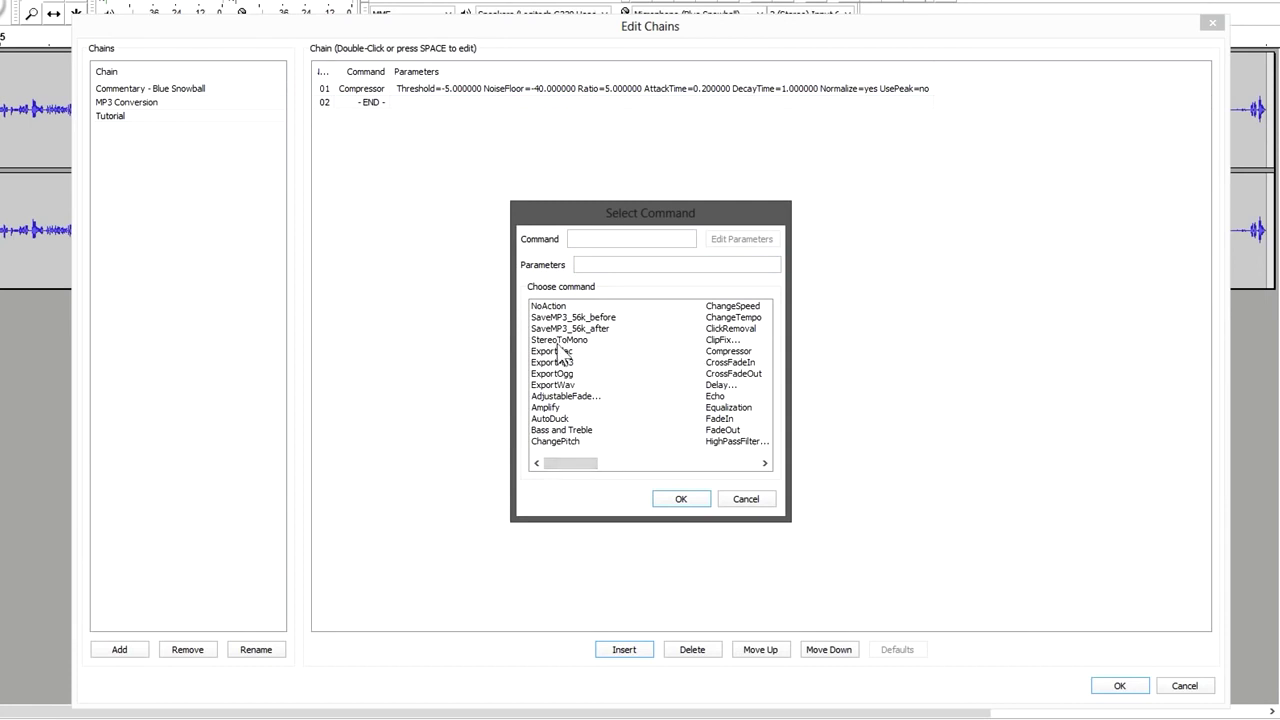
{"action": "left_click", "coordinate": [565, 431]}
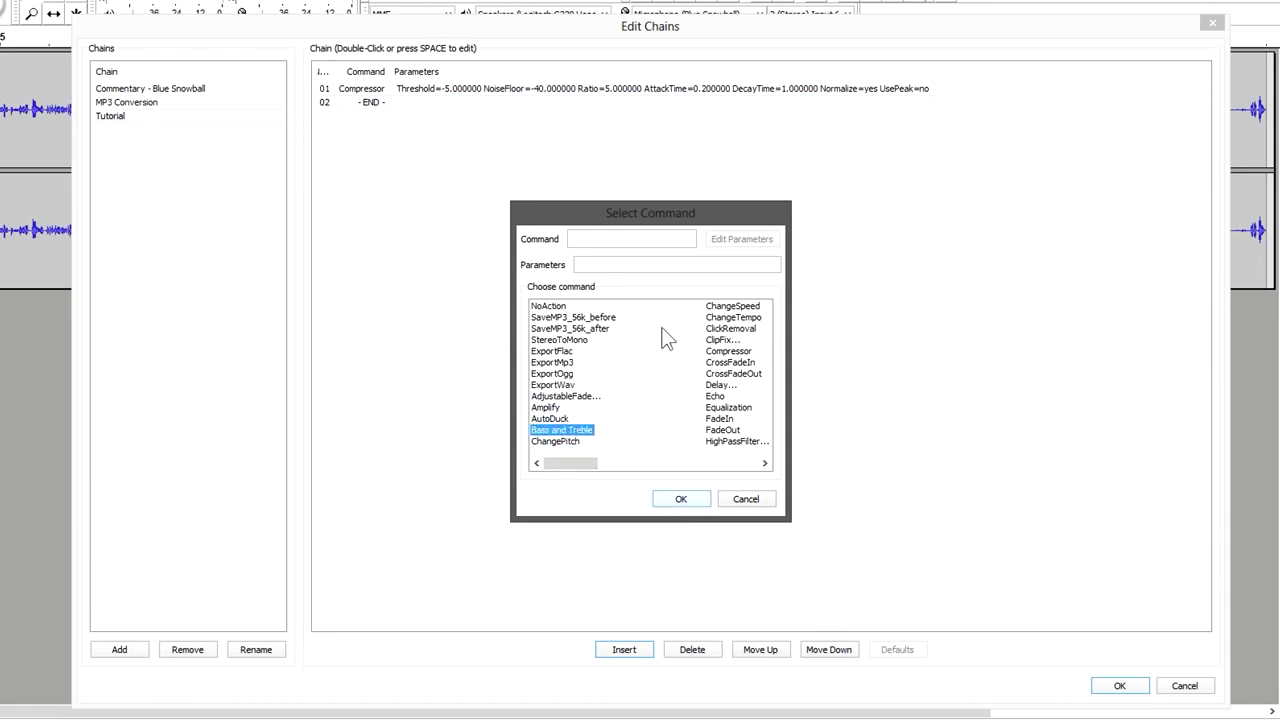
{"action": "left_click", "coordinate": [558, 432]}
{"action": "left_click", "coordinate": [762, 238]}
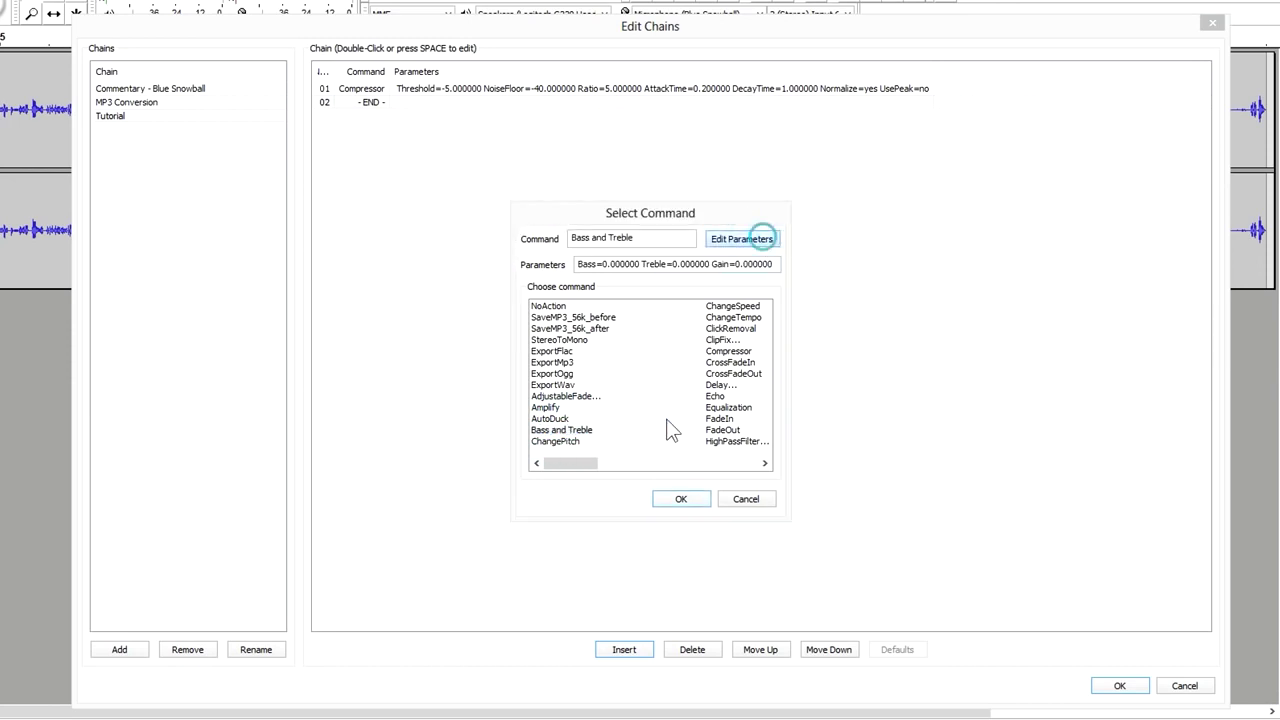
{"action": "type", "text": "12"}
{"action": "left_click", "coordinate": [664, 421]}
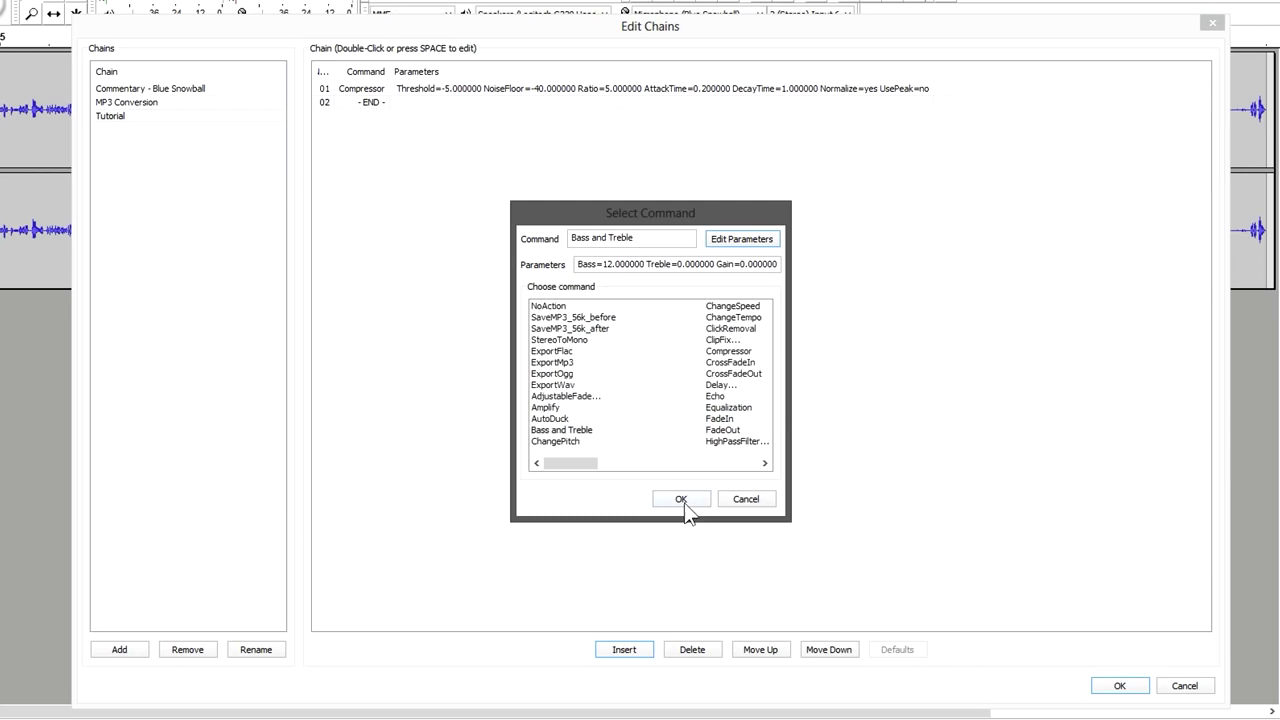
{"action": "left_click", "coordinate": [682, 499]}
Step: Insert an Amplify command with 3 dB amplification and clipping allowed before Bass and Treble in the Tutorial chain
{"action": "left_click", "coordinate": [447, 110]}
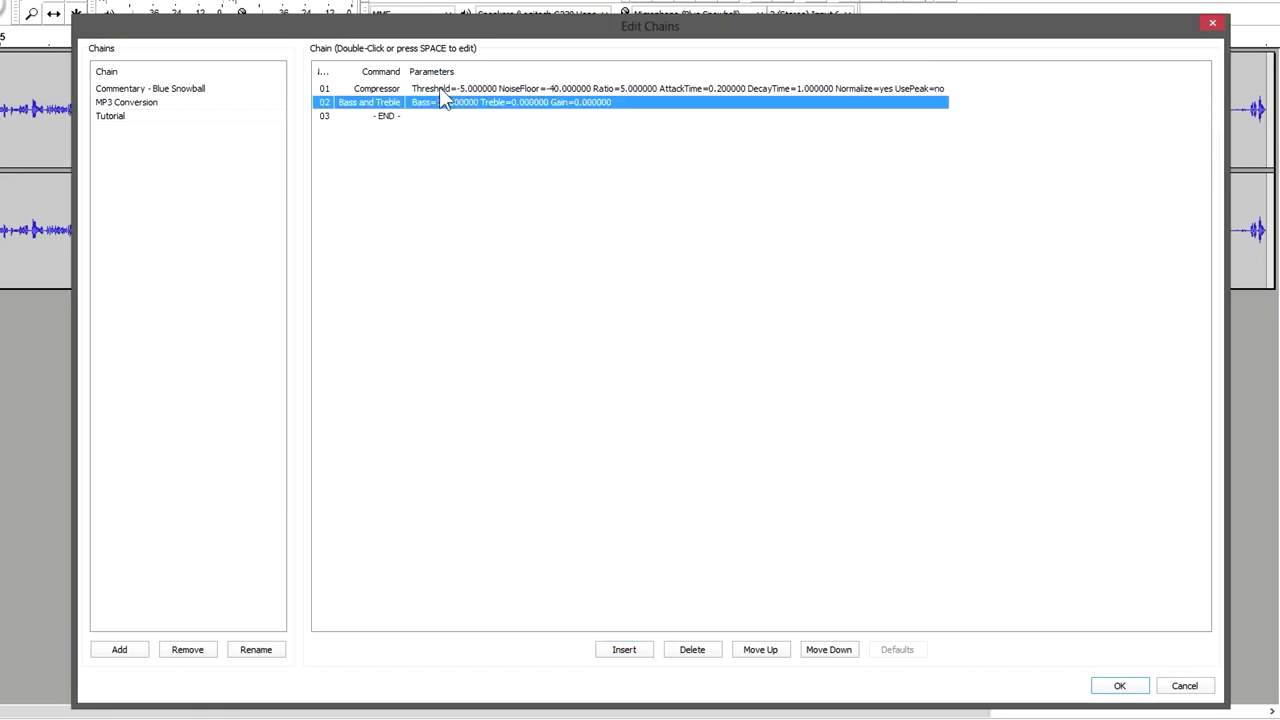
{"action": "left_click", "coordinate": [624, 650]}
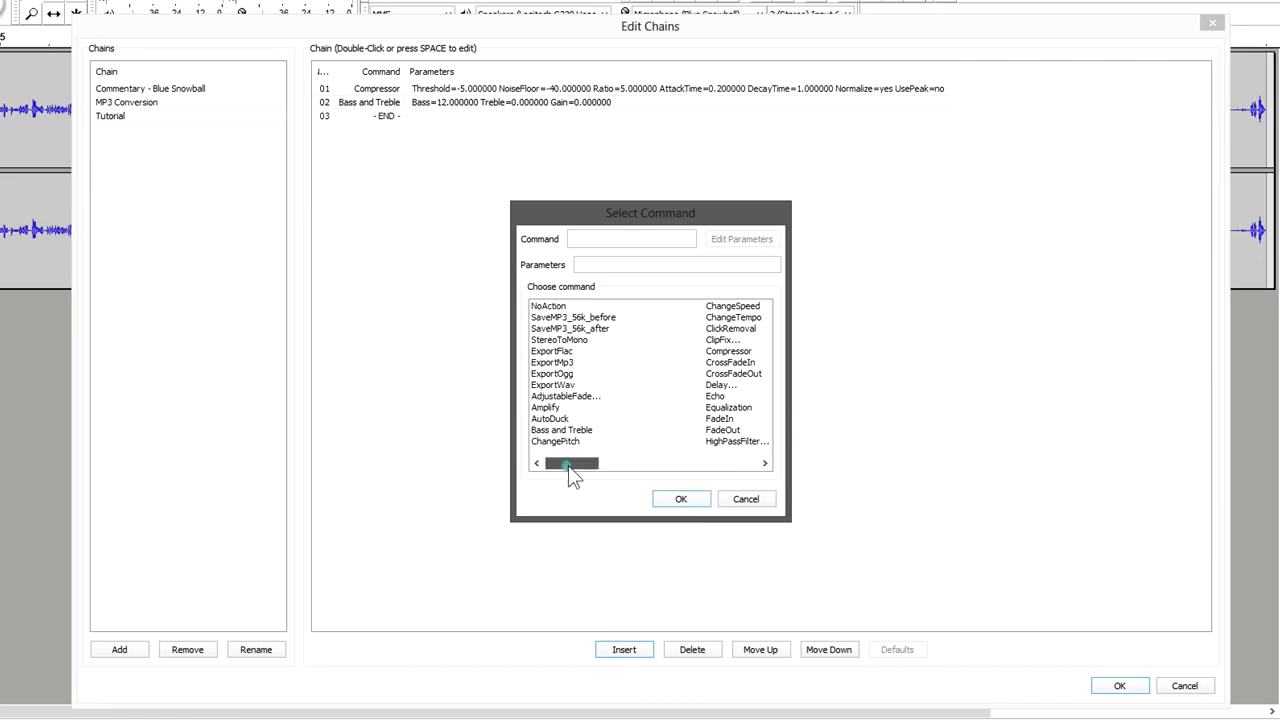
{"action": "left_click", "coordinate": [545, 408]}
{"action": "left_click", "coordinate": [545, 409]}
{"action": "left_click", "coordinate": [722, 242]}
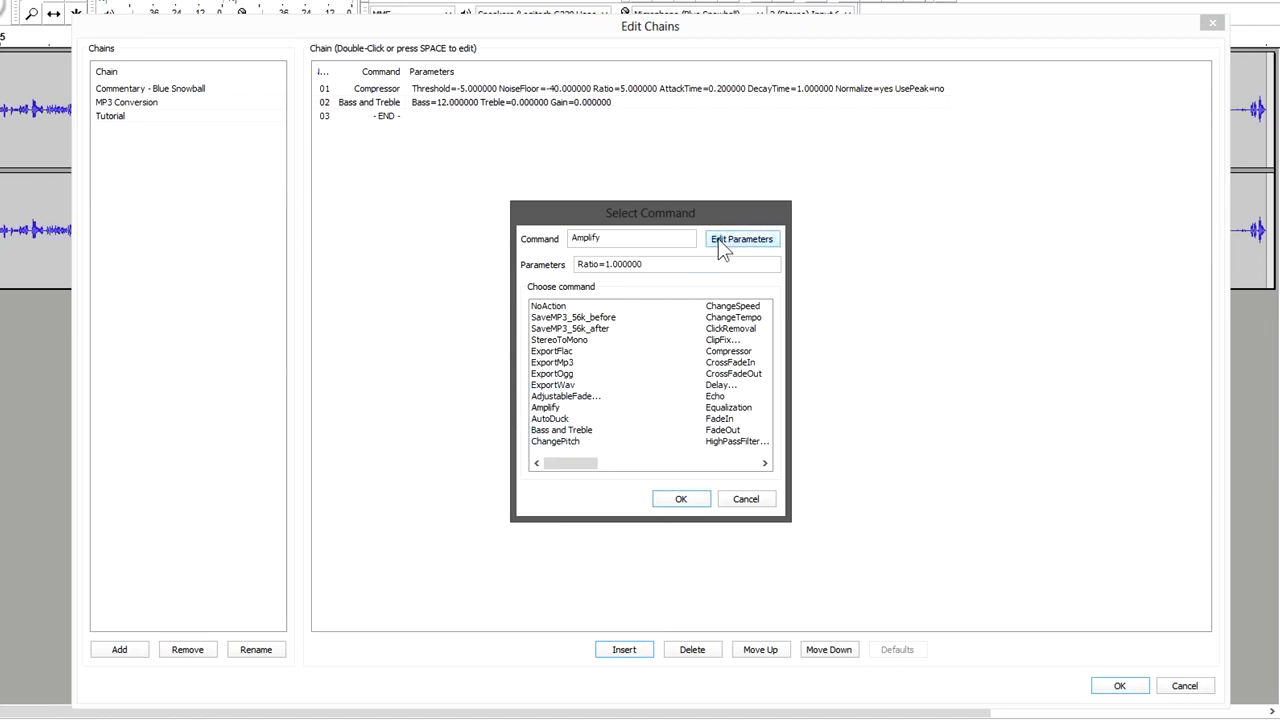
{"action": "type", "text": "3"}
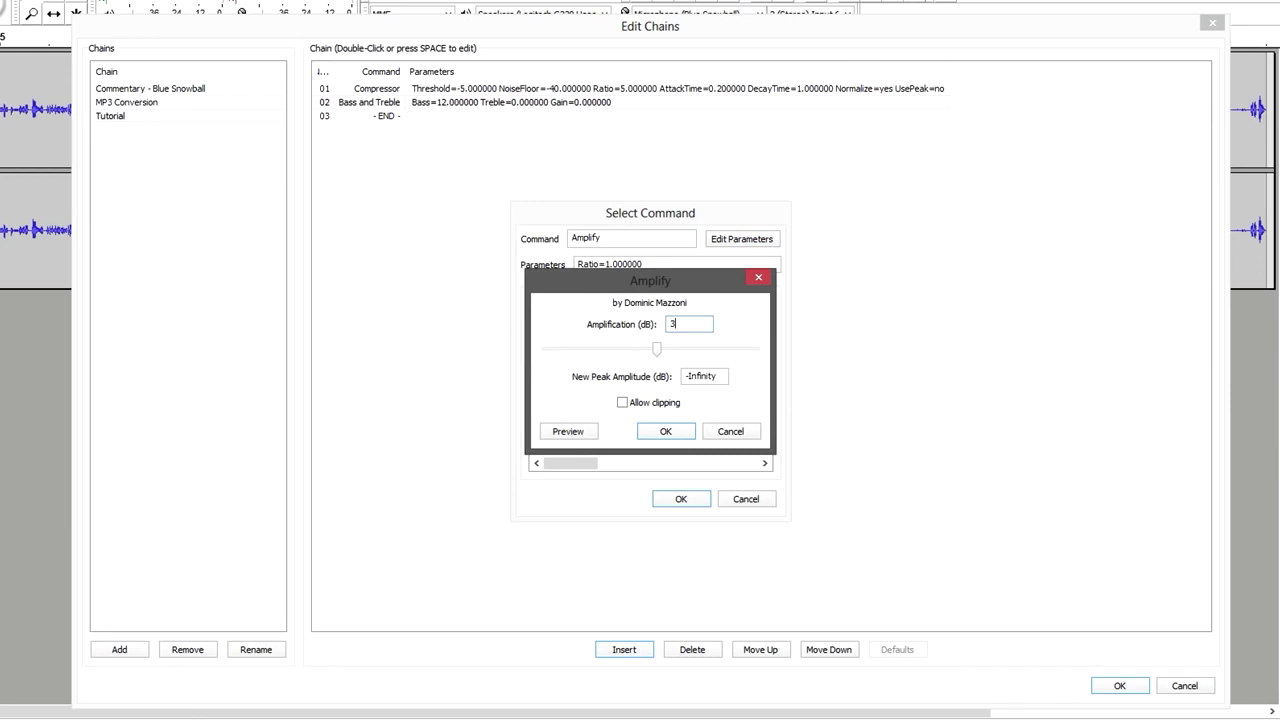
{"action": "left_click", "coordinate": [638, 402]}
{"action": "left_click", "coordinate": [667, 439]}
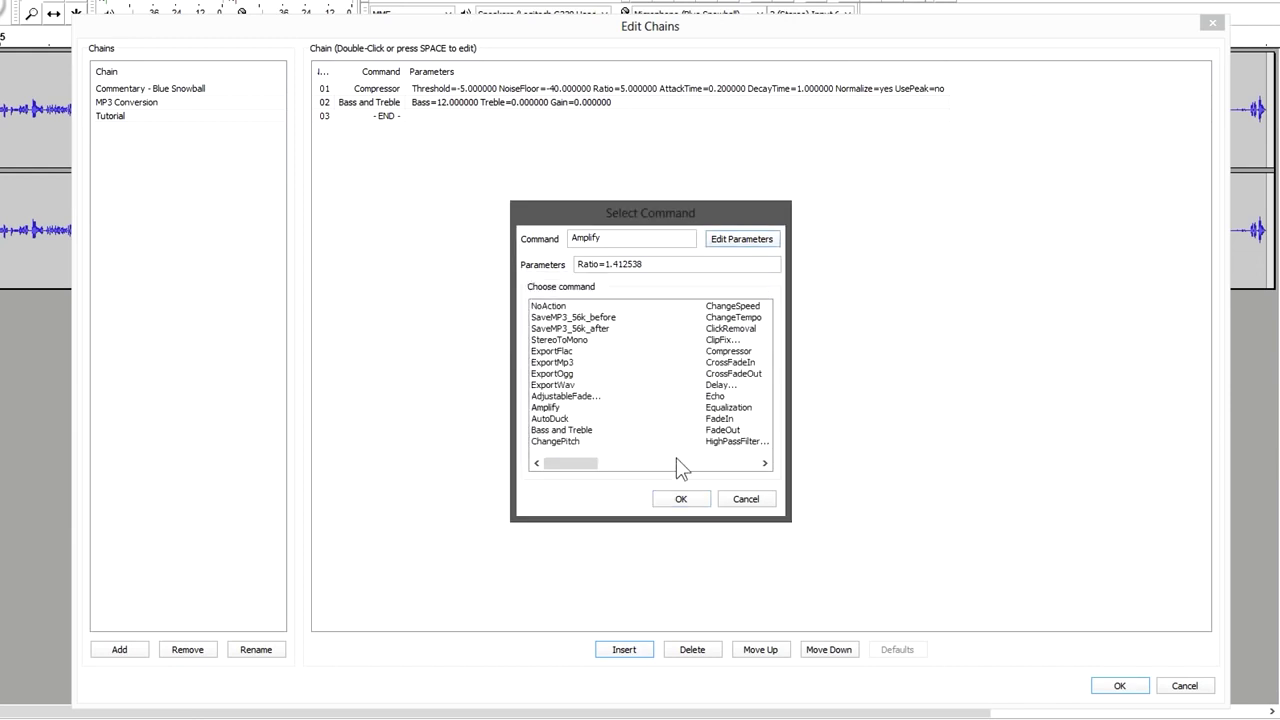
{"action": "left_click", "coordinate": [681, 500]}
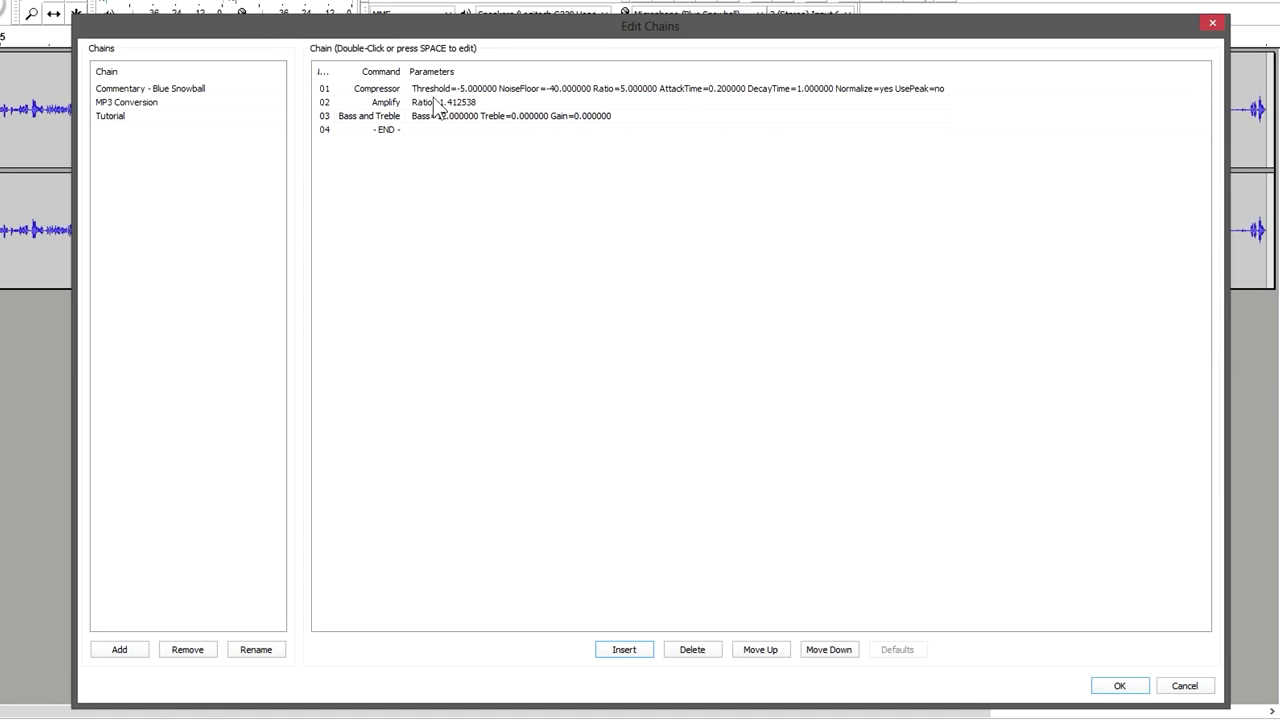
Step: Review the Compressor, Amplify and Bass and Treble commands of the Tutorial chain and save the chain edits
{"action": "left_click", "coordinate": [466, 90]}
{"action": "left_click", "coordinate": [466, 118]}
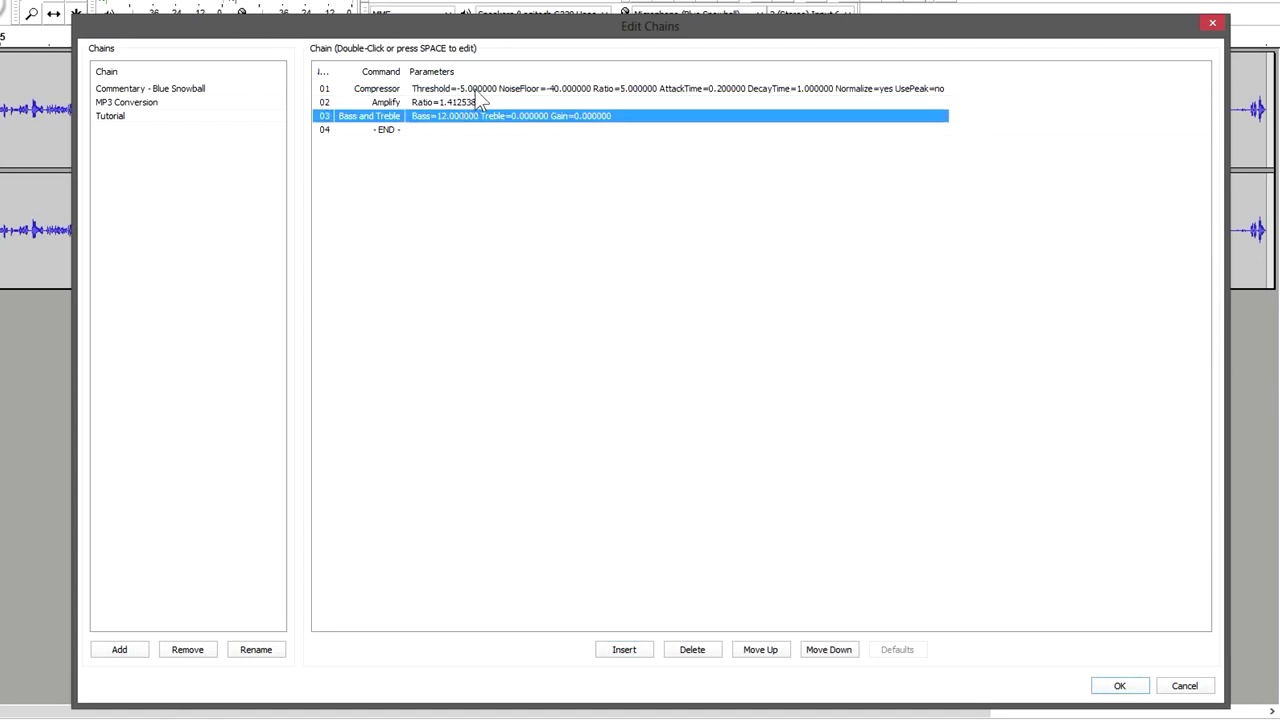
{"action": "left_click", "coordinate": [124, 117]}
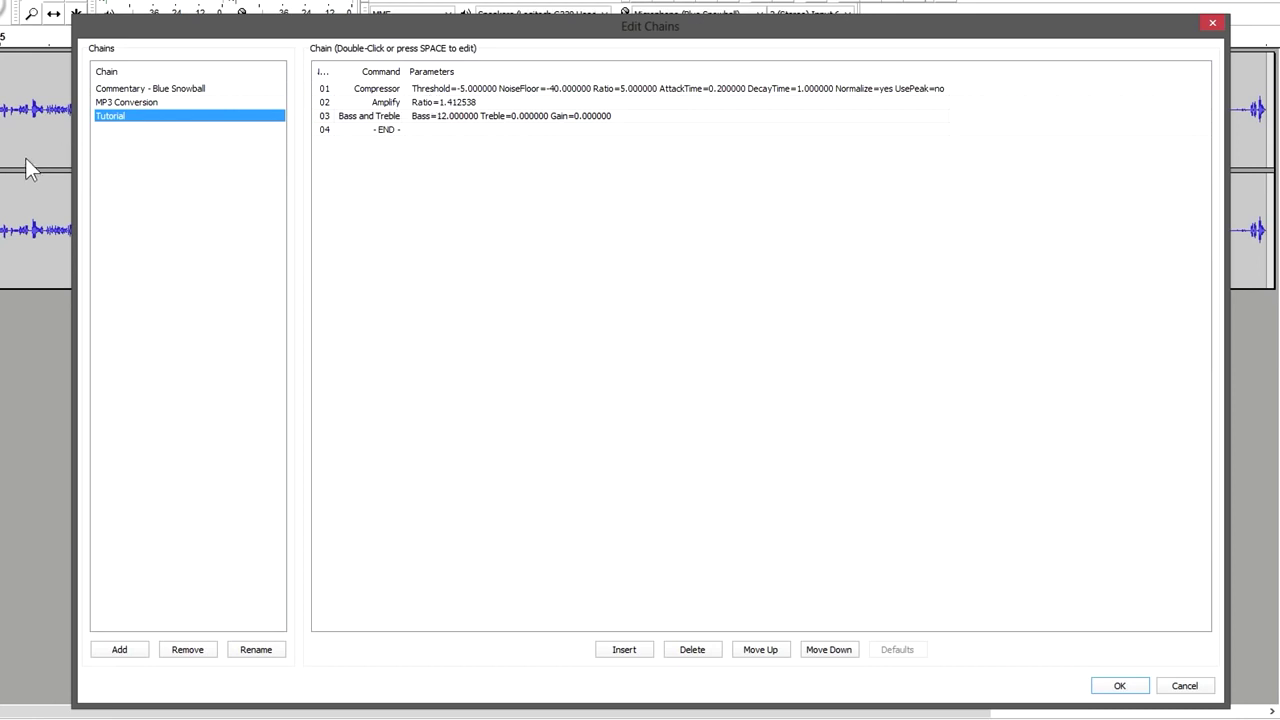
{"action": "left_click", "coordinate": [428, 102]}
{"action": "left_click", "coordinate": [428, 117]}
{"action": "left_click", "coordinate": [432, 88]}
{"action": "left_click", "coordinate": [432, 103]}
{"action": "left_click", "coordinate": [422, 118]}
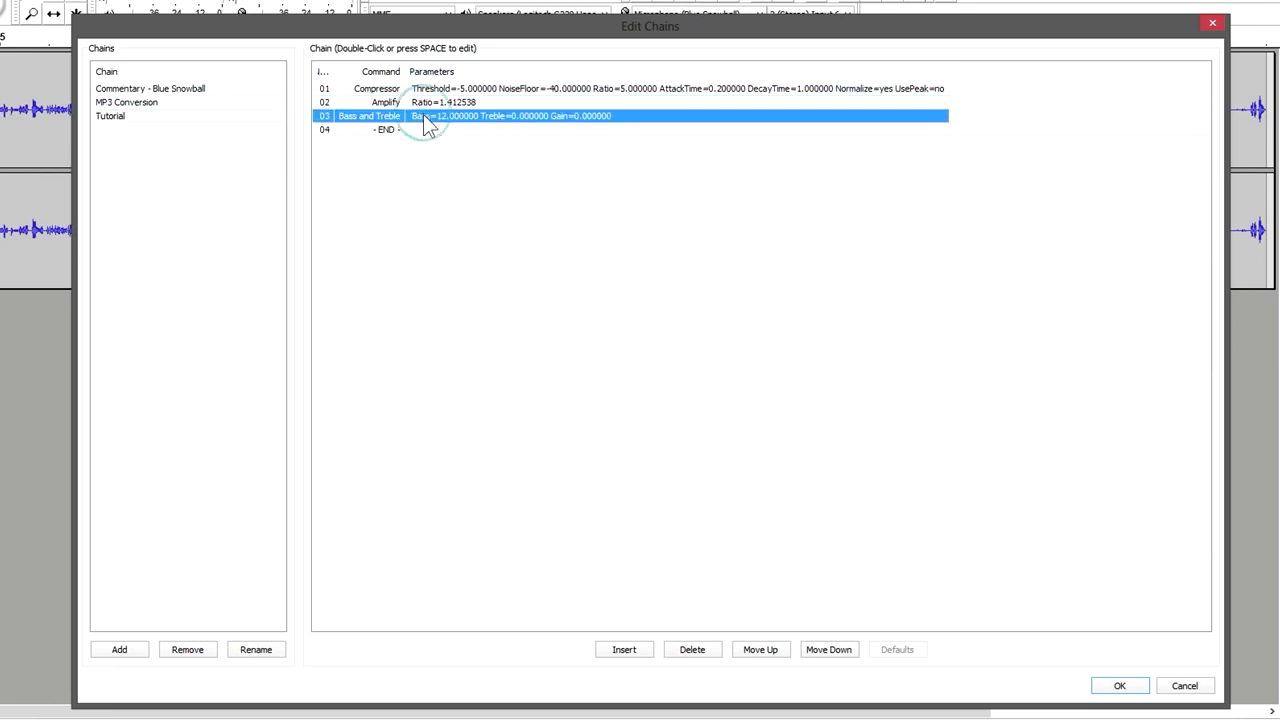
{"action": "left_click", "coordinate": [1119, 686]}
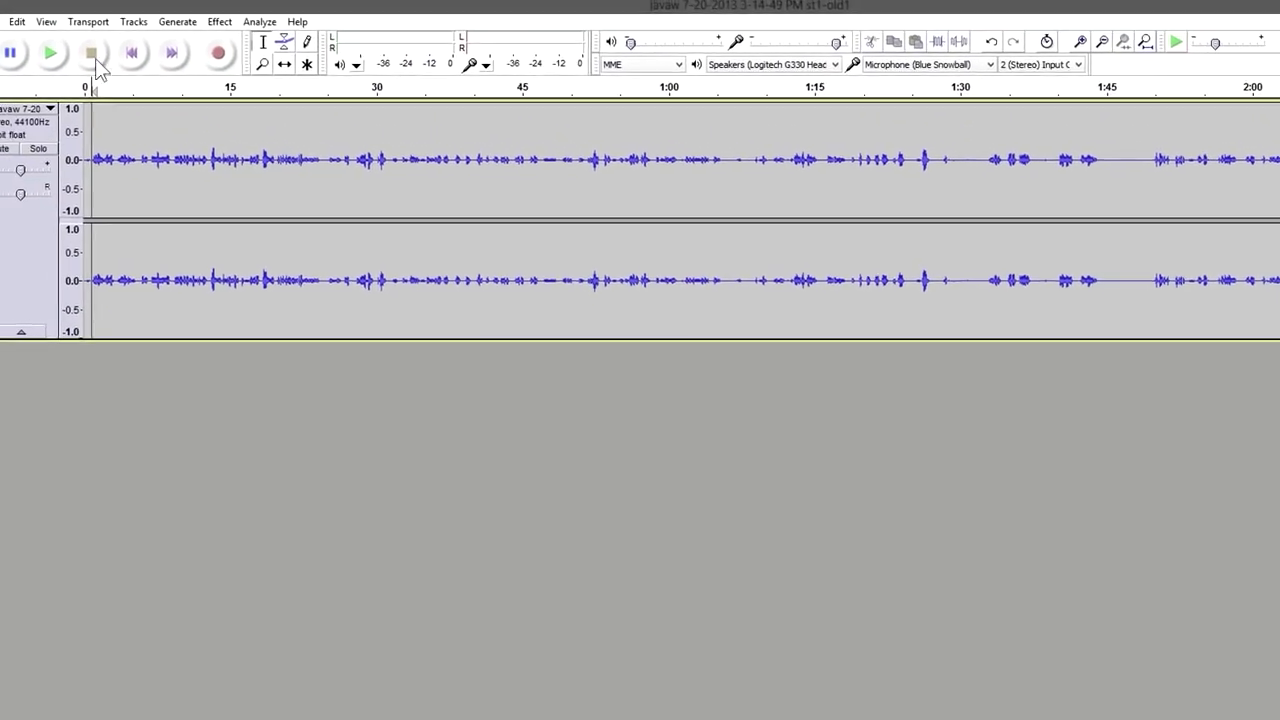
Step: Apply the Tutorial chain to the current project
{"action": "left_click", "coordinate": [10, 26]}
{"action": "left_click", "coordinate": [84, 342]}
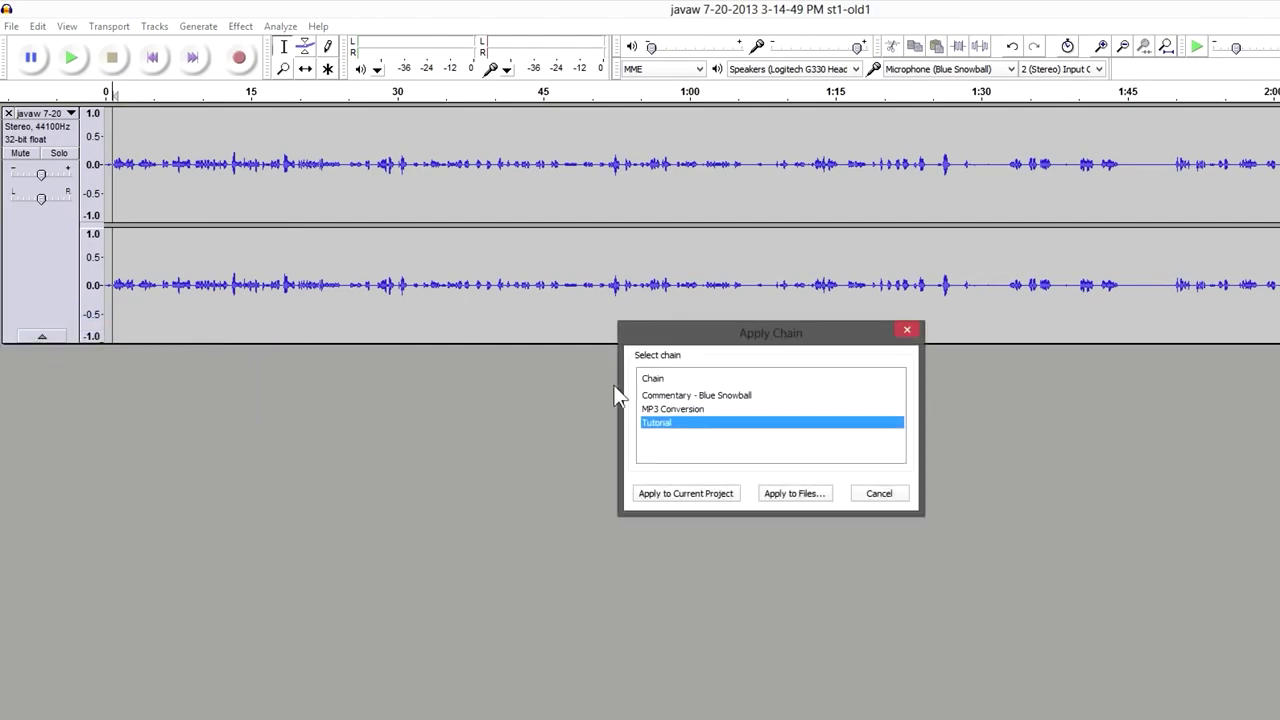
{"action": "left_click", "coordinate": [688, 432]}
{"action": "left_click", "coordinate": [670, 412]}
{"action": "left_click", "coordinate": [662, 424]}
{"action": "left_click", "coordinate": [697, 493]}
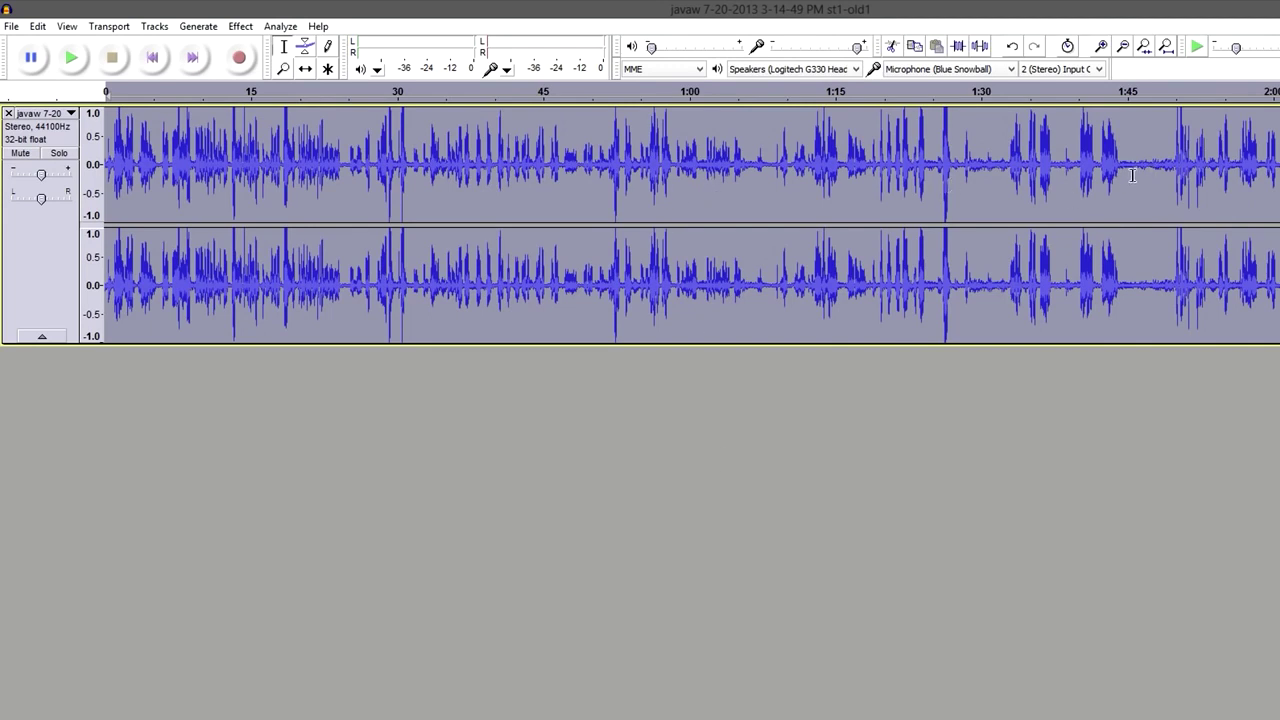
Step: Select a short silent stretch at about 1:38, play it, and capture it as the noise profile for Noise Removal
{"action": "left_click", "coordinate": [1053, 167]}
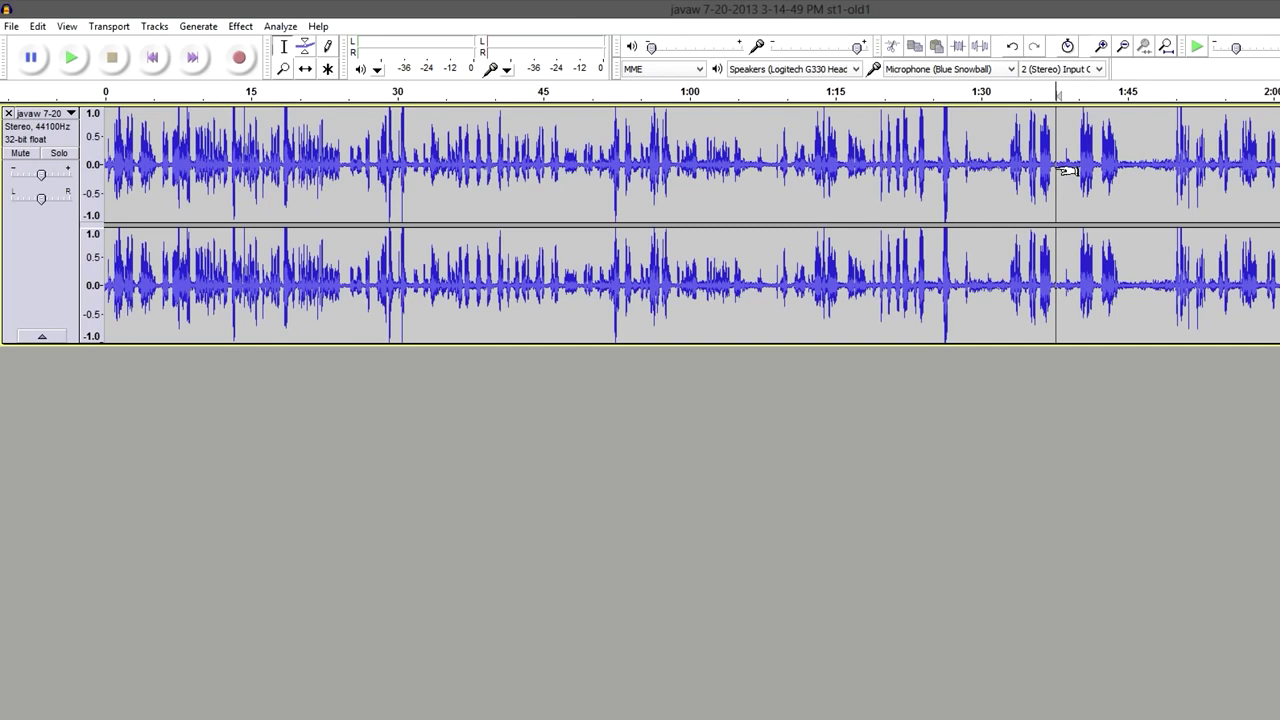
{"action": "left_click_drag", "start_coordinate": [1060, 171], "coordinate": [1064, 172]}
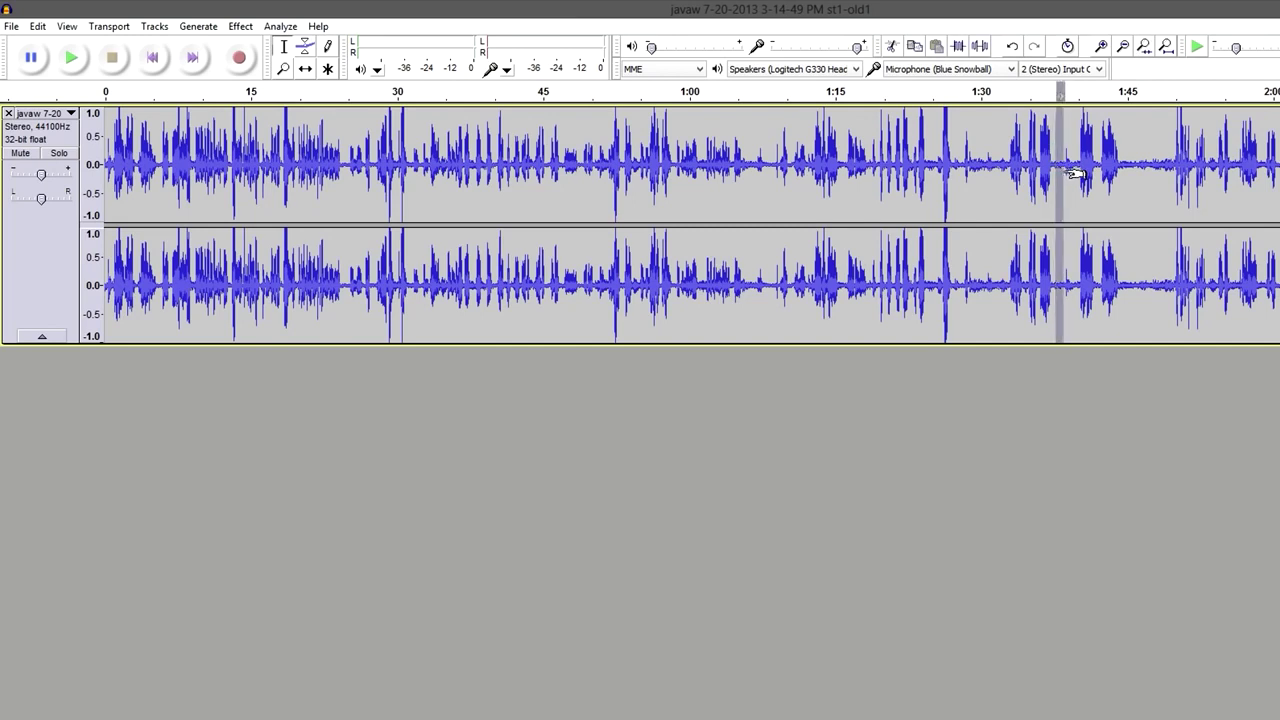
{"action": "left_click", "coordinate": [84, 65]}
{"action": "left_click", "coordinate": [240, 26]}
{"action": "left_click", "coordinate": [332, 312]}
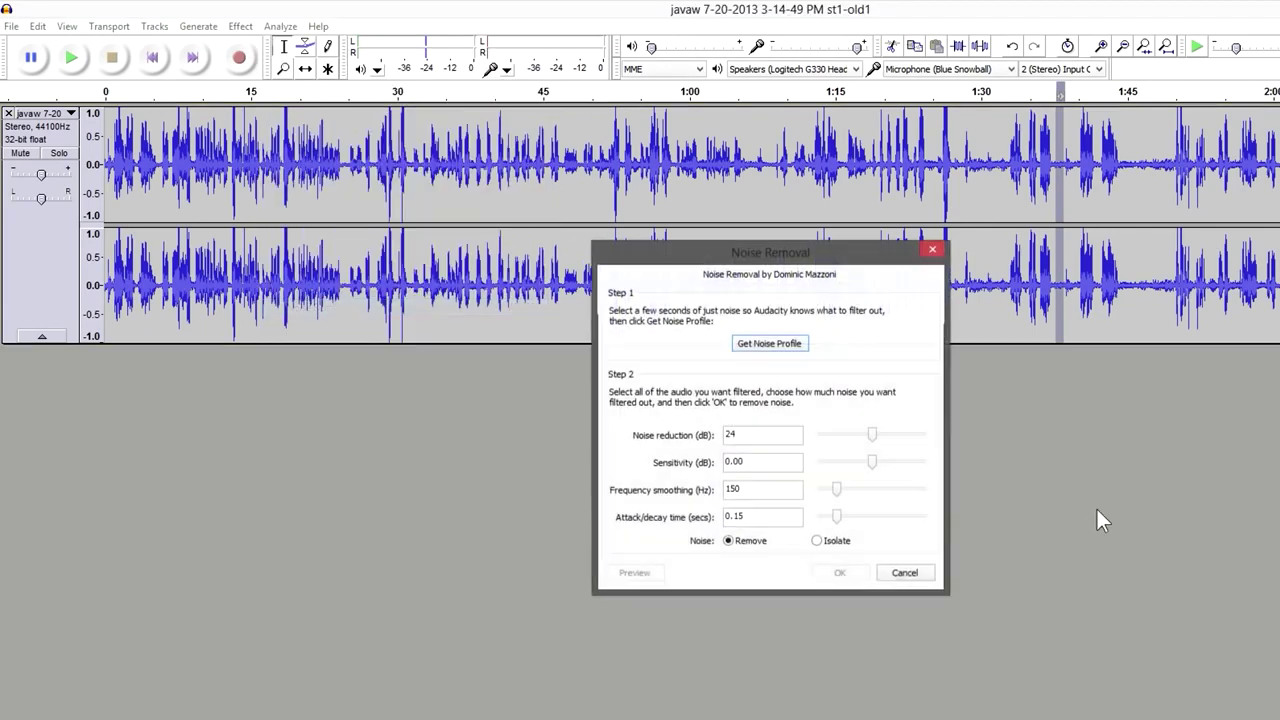
{"action": "left_click", "coordinate": [765, 343]}
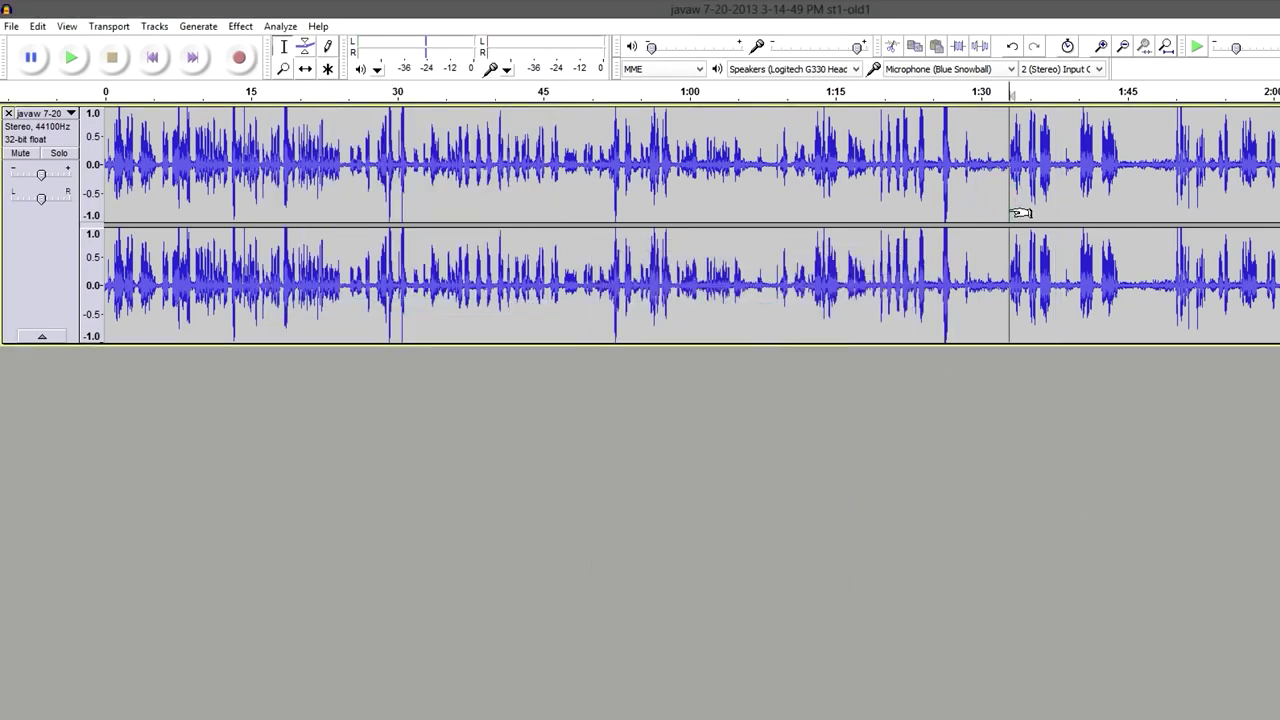
Step: Apply Noise Removal with 24 dB noise reduction to the entire track
{"action": "key", "text": "ctrl+a"}
{"action": "left_click", "coordinate": [240, 26]}
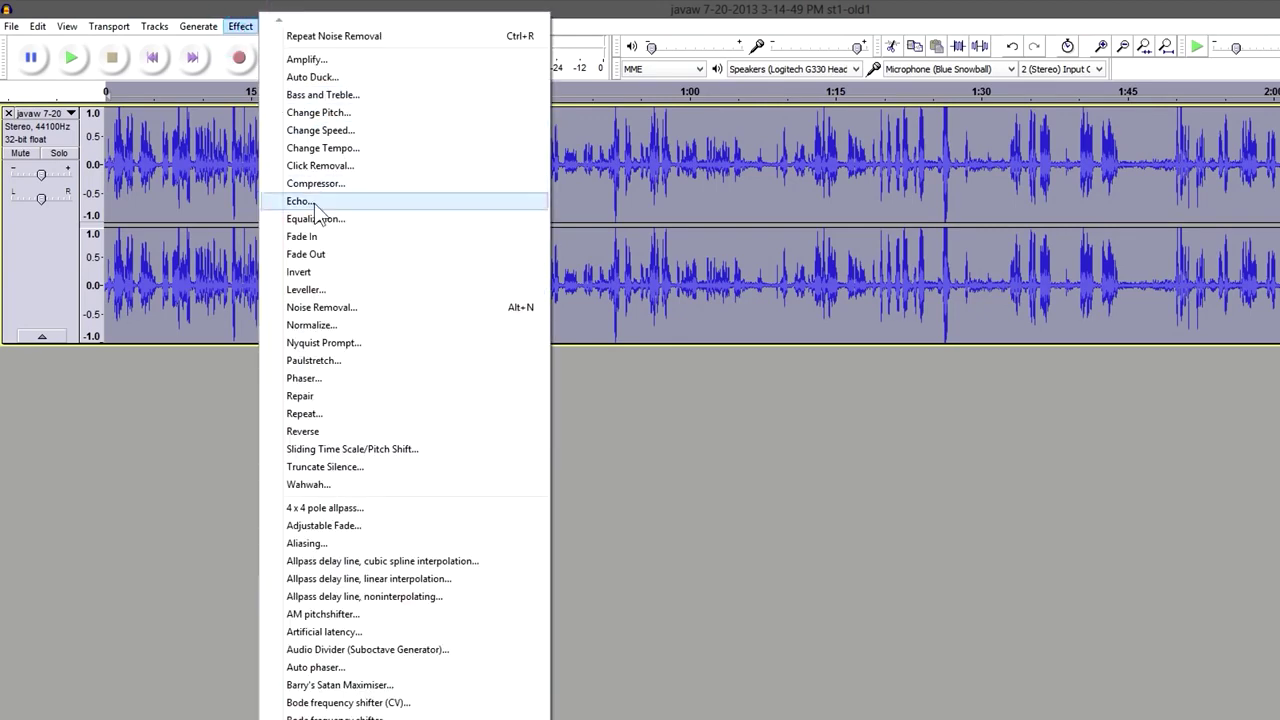
{"action": "left_click", "coordinate": [351, 309]}
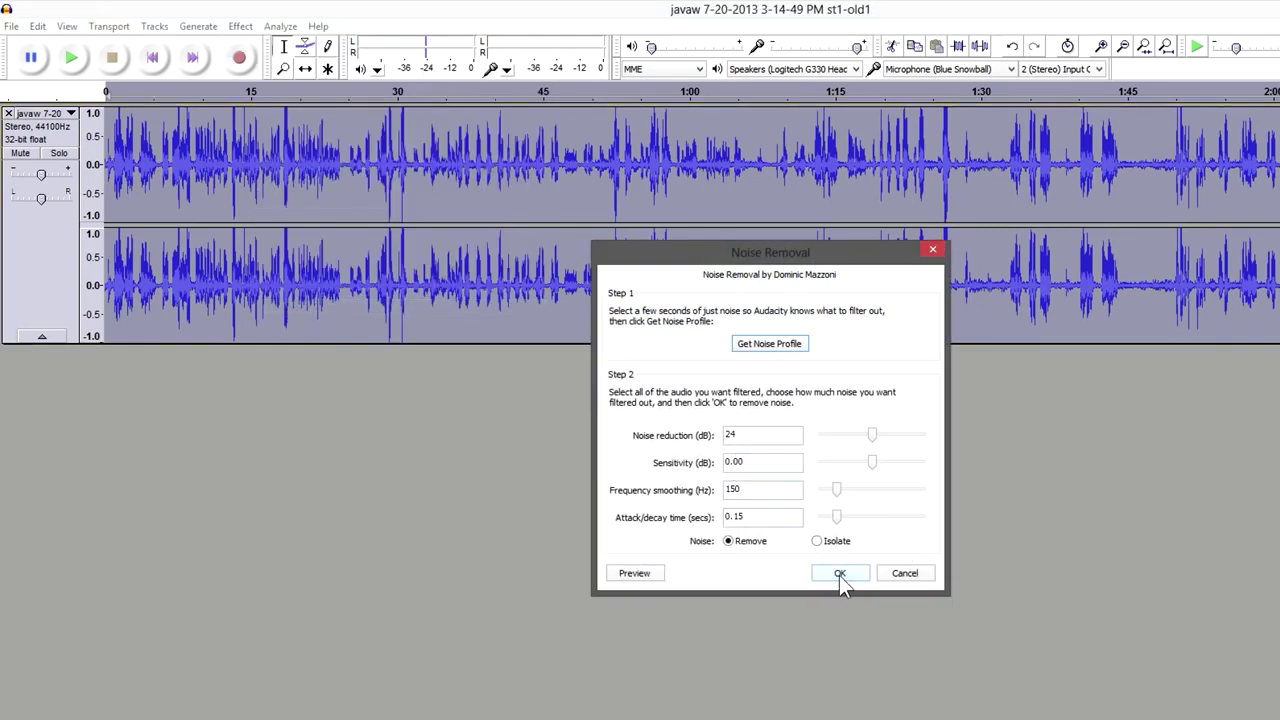
{"action": "left_click", "coordinate": [839, 573]}
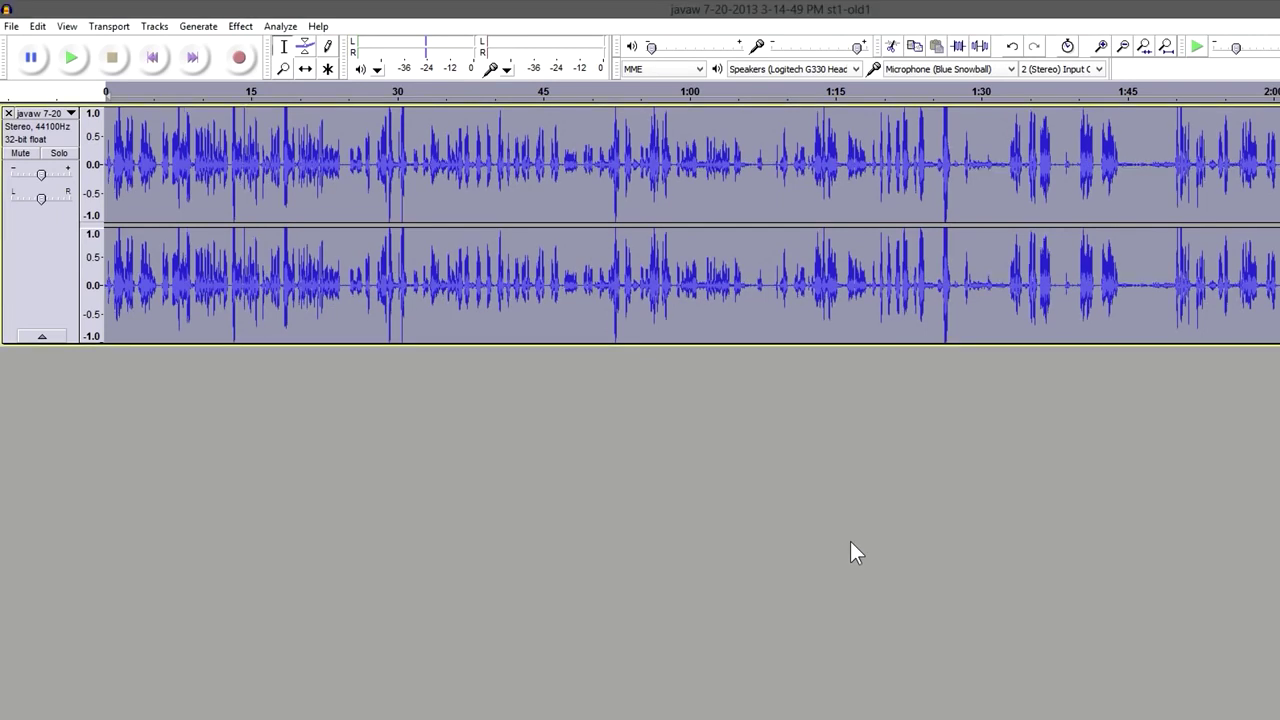
Step: Play the cleaned track from about 0:57 and inspect its waveform through to the end
{"action": "left_click", "coordinate": [665, 280]}
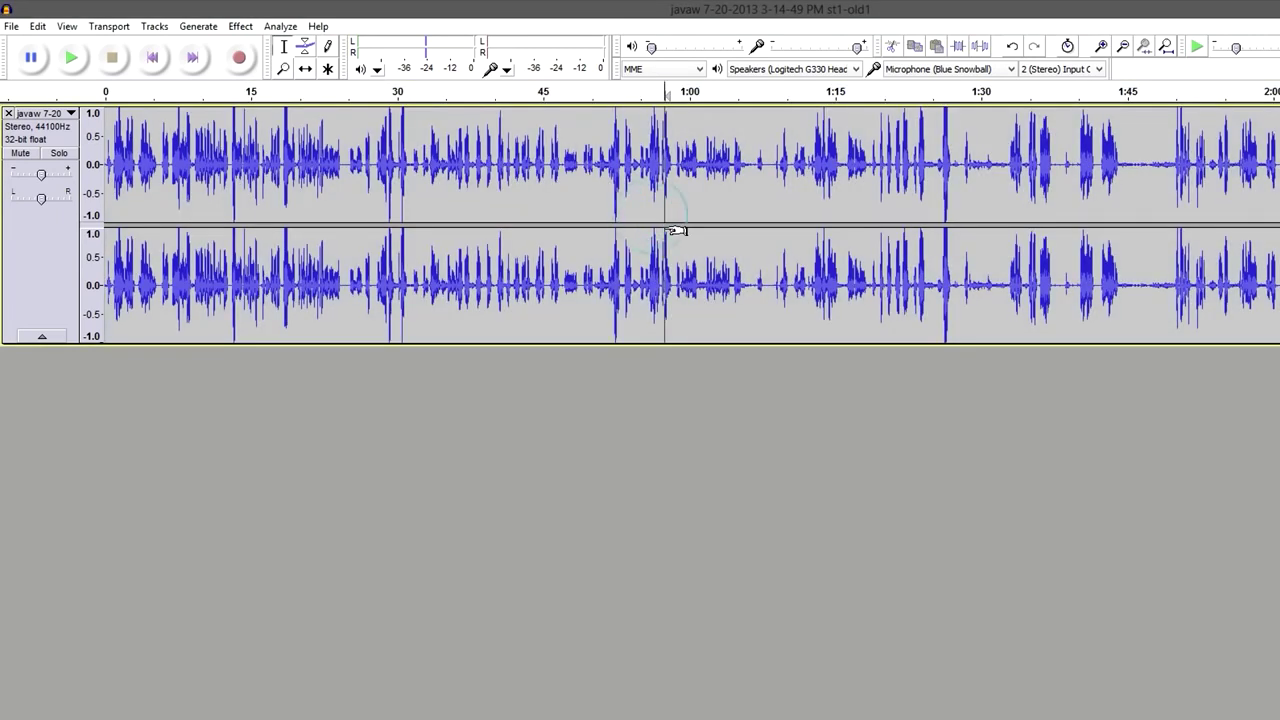
{"action": "left_click", "coordinate": [69, 60]}
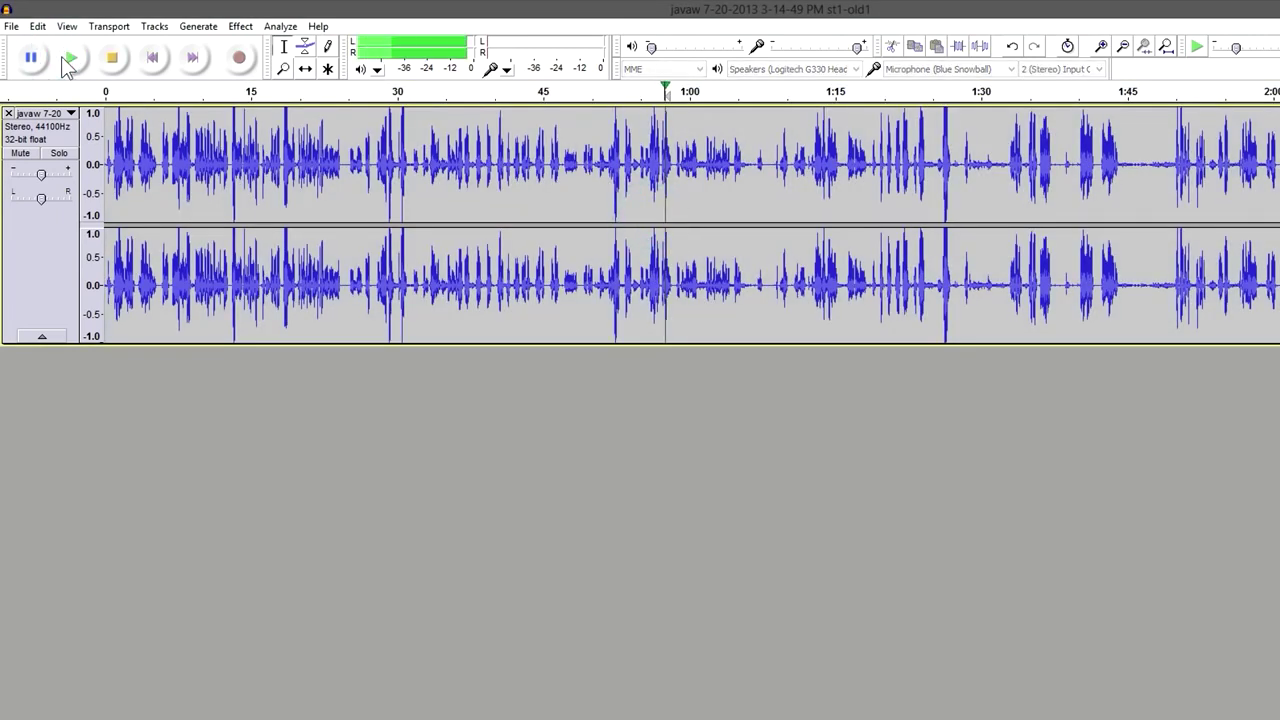
{"action": "left_click", "coordinate": [113, 72]}
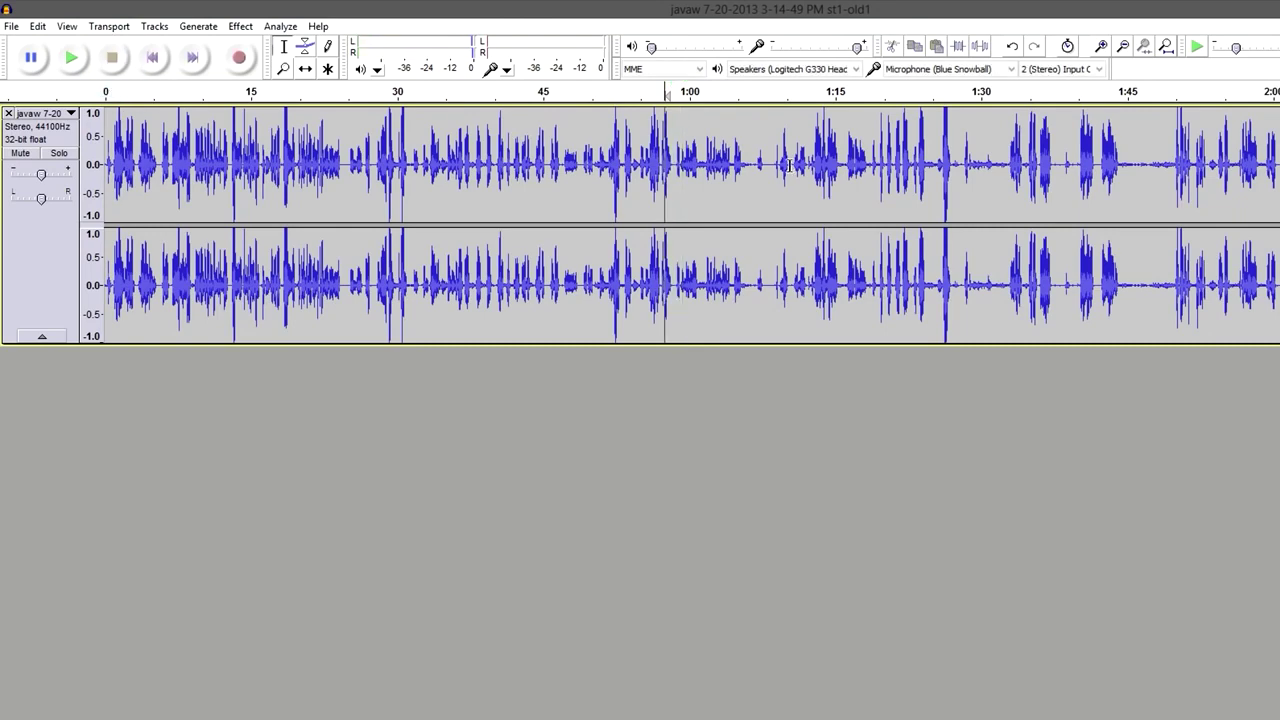
{"action": "left_click", "coordinate": [283, 68]}
{"action": "right_click", "coordinate": [651, 229]}
{"action": "left_click", "coordinate": [444, 178]}
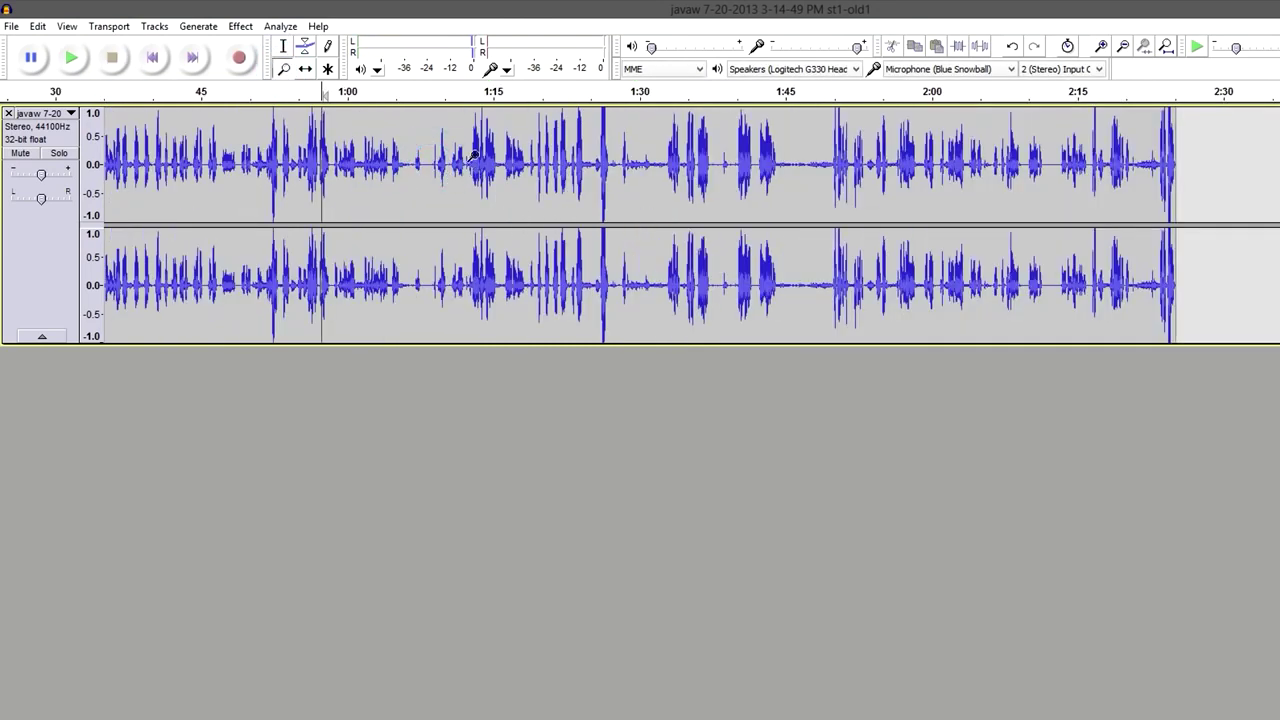
{"action": "left_click_drag", "start_coordinate": [480, 719], "coordinate": [250, 719]}
{"action": "left_click", "coordinate": [283, 47]}
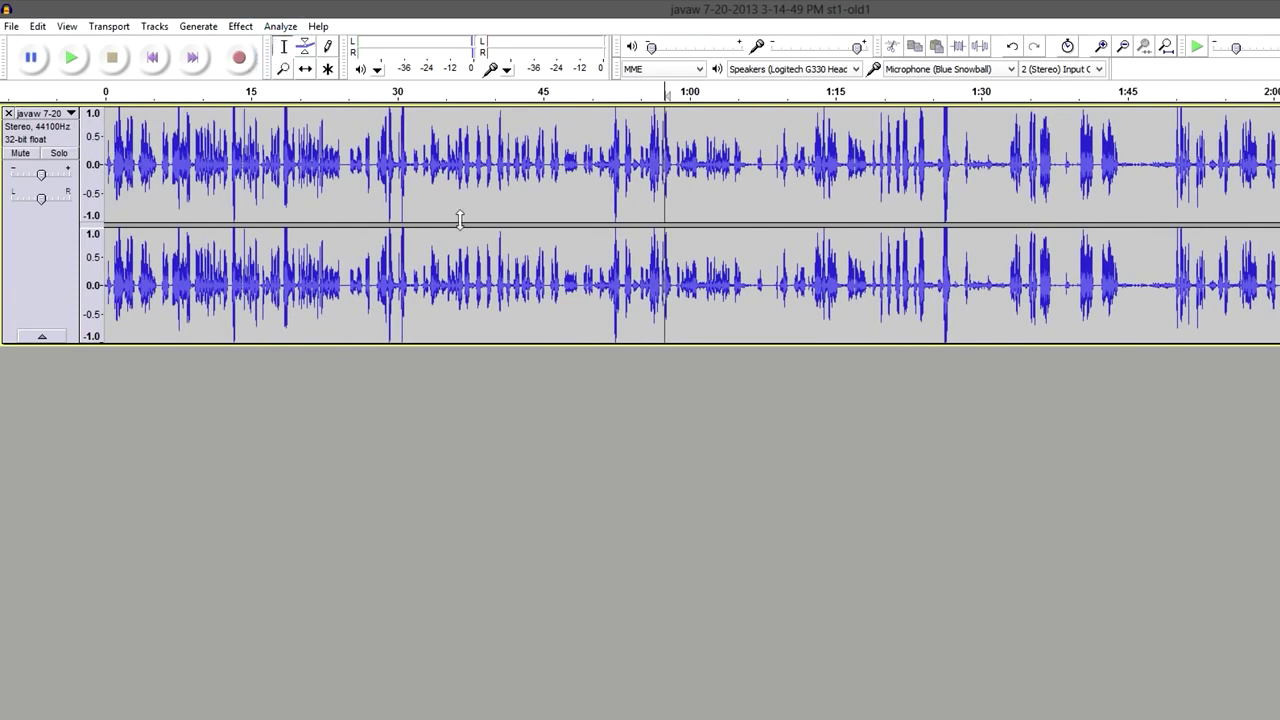
{"action": "left_click", "coordinate": [14, 26]}
{"action": "left_click", "coordinate": [549, 270]}
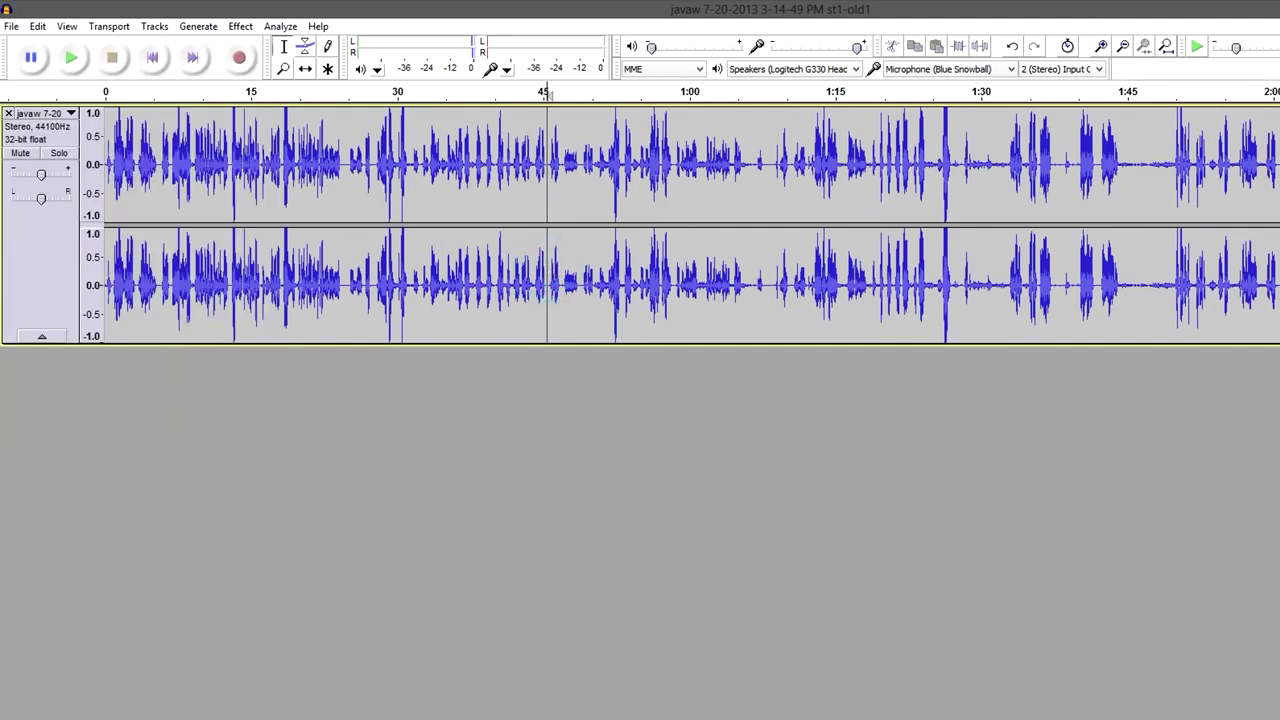
{"action": "key", "text": "ctrl+shift+e"}
{"action": "left_click", "coordinate": [1003, 404]}
{"action": "left_click", "coordinate": [12, 26]}
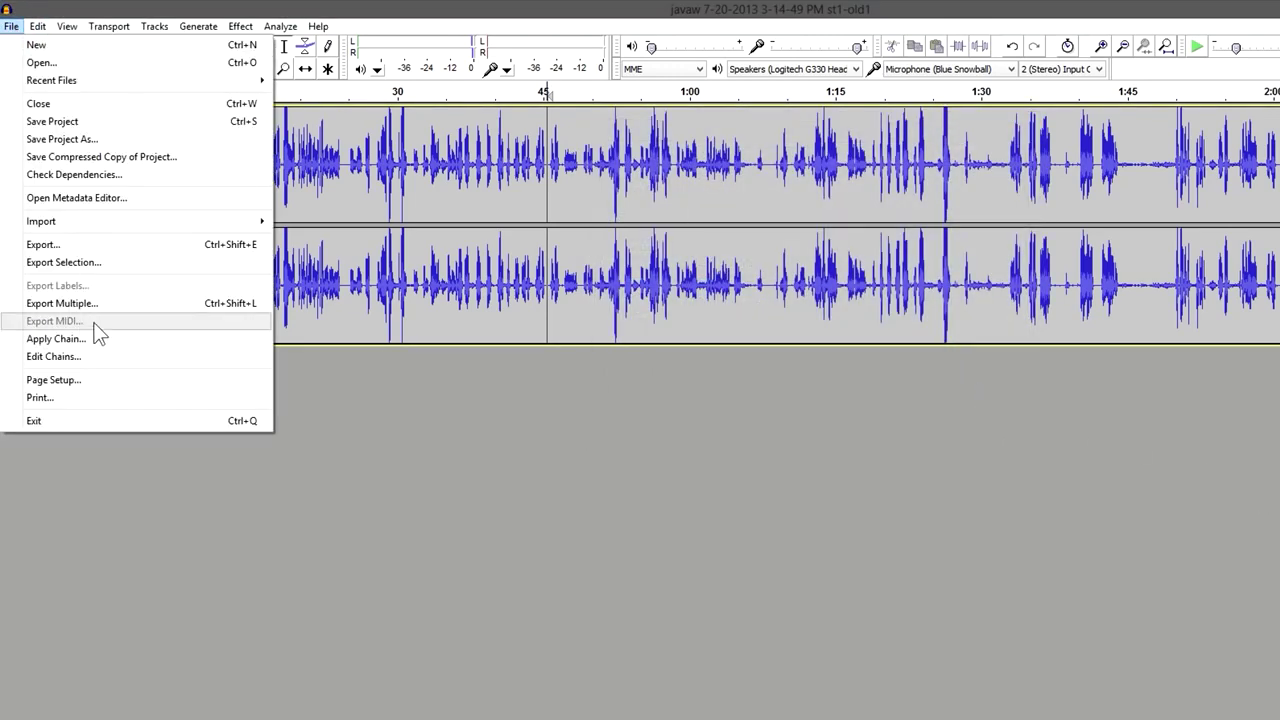
{"action": "left_click", "coordinate": [136, 250]}
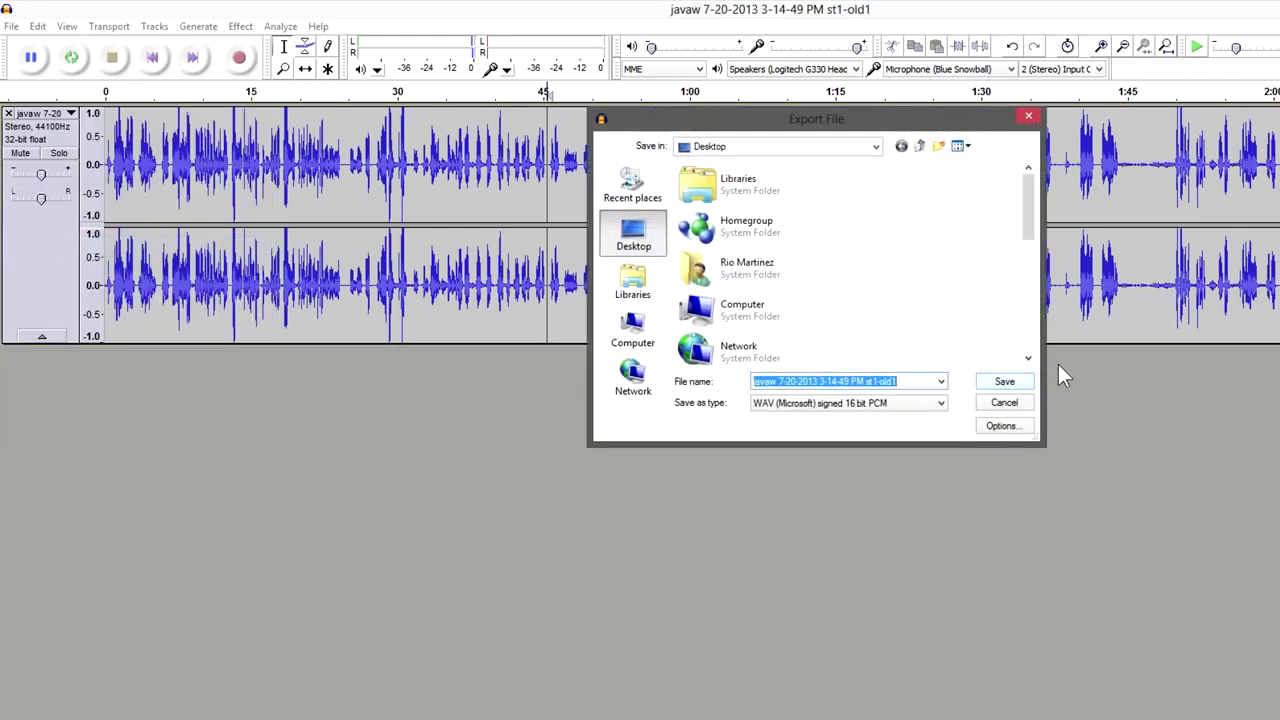
{"action": "left_click_drag", "start_coordinate": [1030, 225], "coordinate": [990, 322]}
{"action": "left_click_drag", "start_coordinate": [918, 381], "coordinate": [889, 385]}
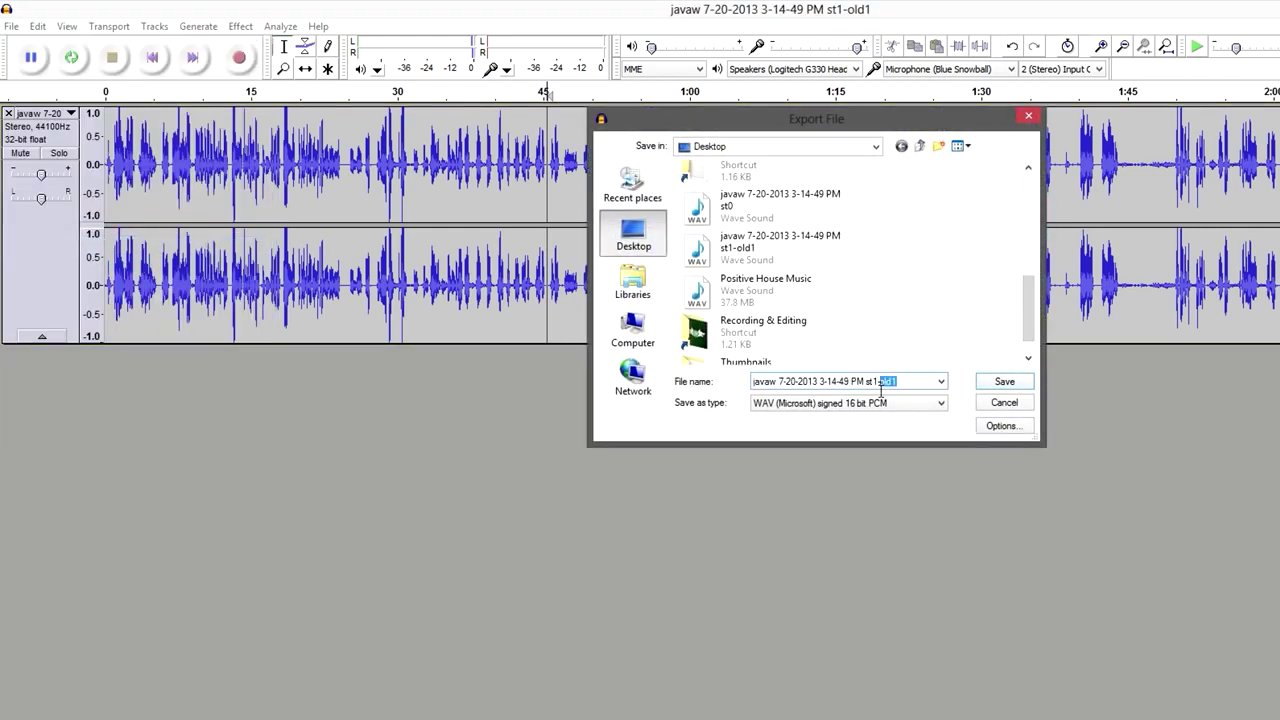
{"action": "key", "text": "BackSpace"}
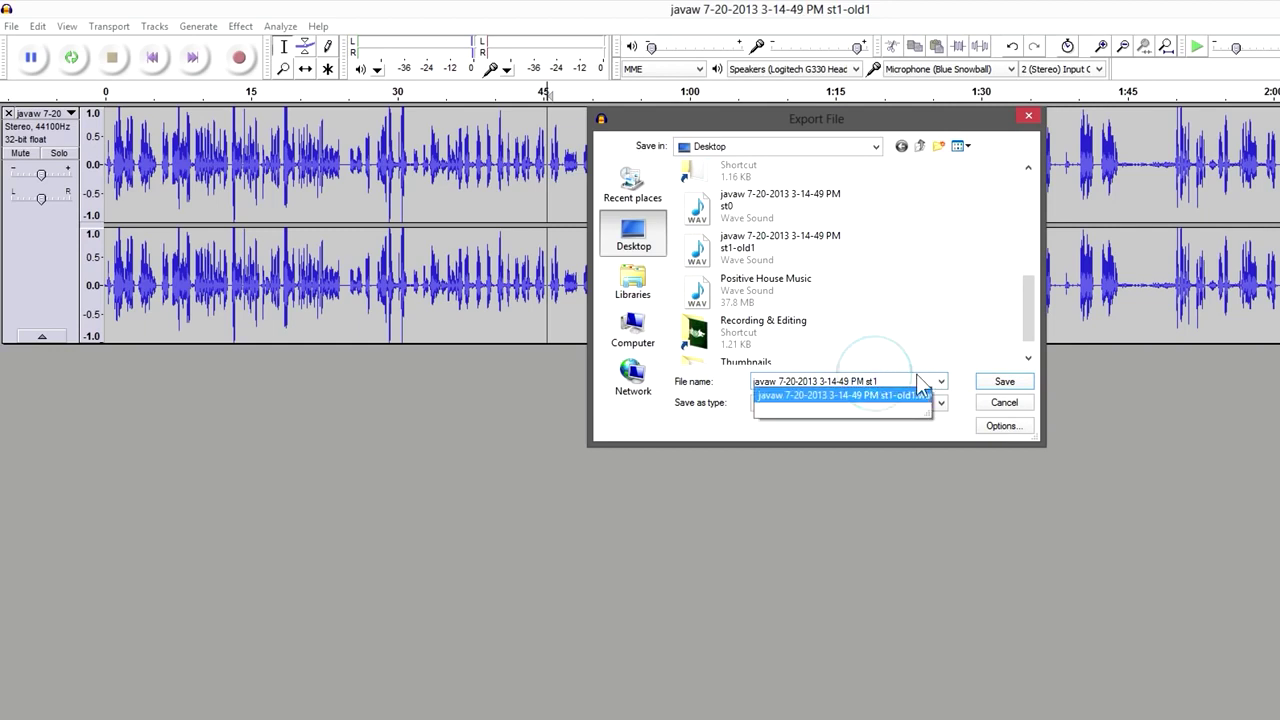
{"action": "left_click", "coordinate": [966, 346]}
{"action": "left_click", "coordinate": [905, 377]}
{"action": "left_click", "coordinate": [907, 379]}
{"action": "left_click", "coordinate": [988, 385]}
{"action": "left_click", "coordinate": [863, 541]}
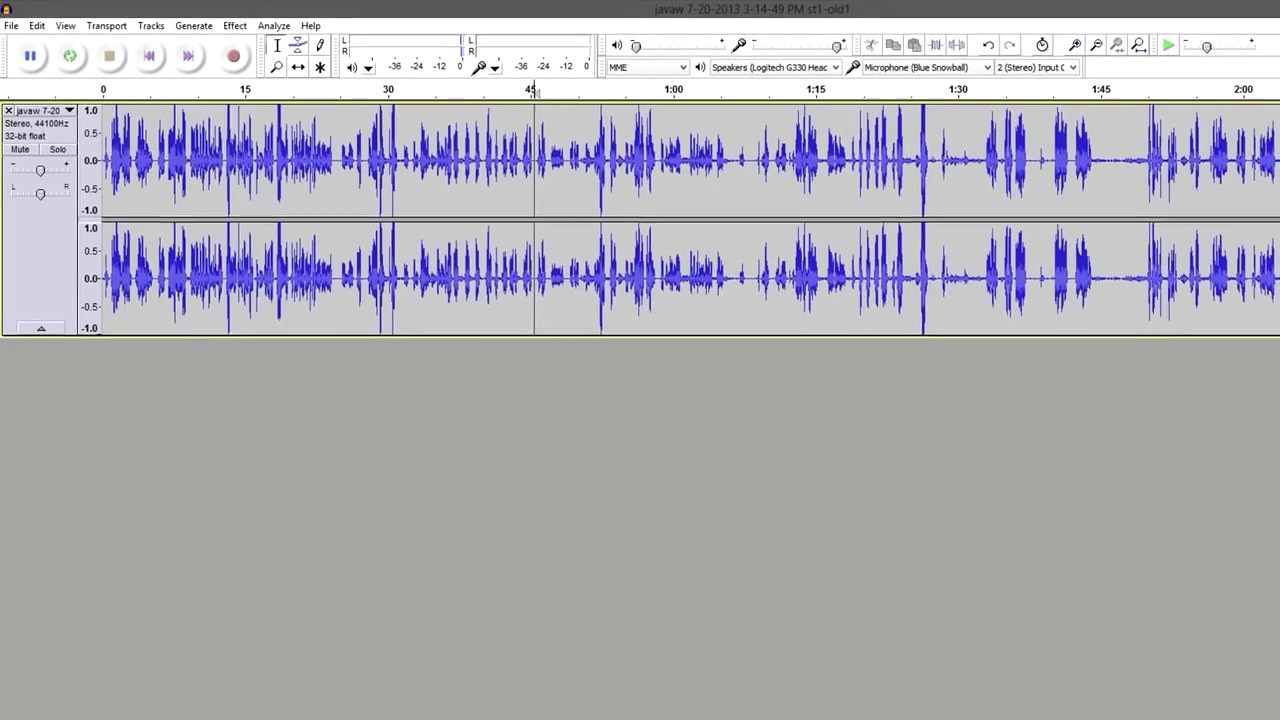
{"action": "key", "text": "ctrl+w"}
{"action": "left_click", "coordinate": [785, 486]}
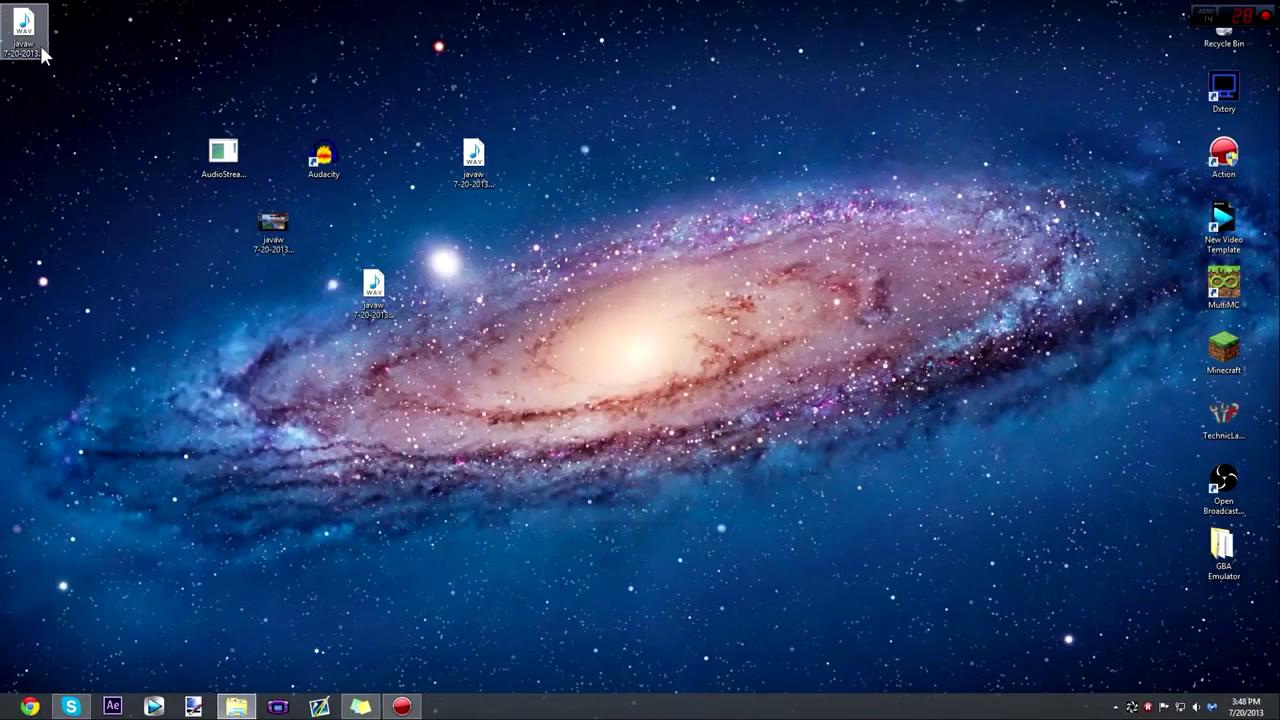
Step: Delete the st1-old1 WAV file from the desktop and put the newly exported st1 WAV in its place
{"action": "left_click_drag", "start_coordinate": [40, 45], "coordinate": [541, 306]}
{"action": "left_click", "coordinate": [355, 312]}
{"action": "left_click", "coordinate": [365, 312]}
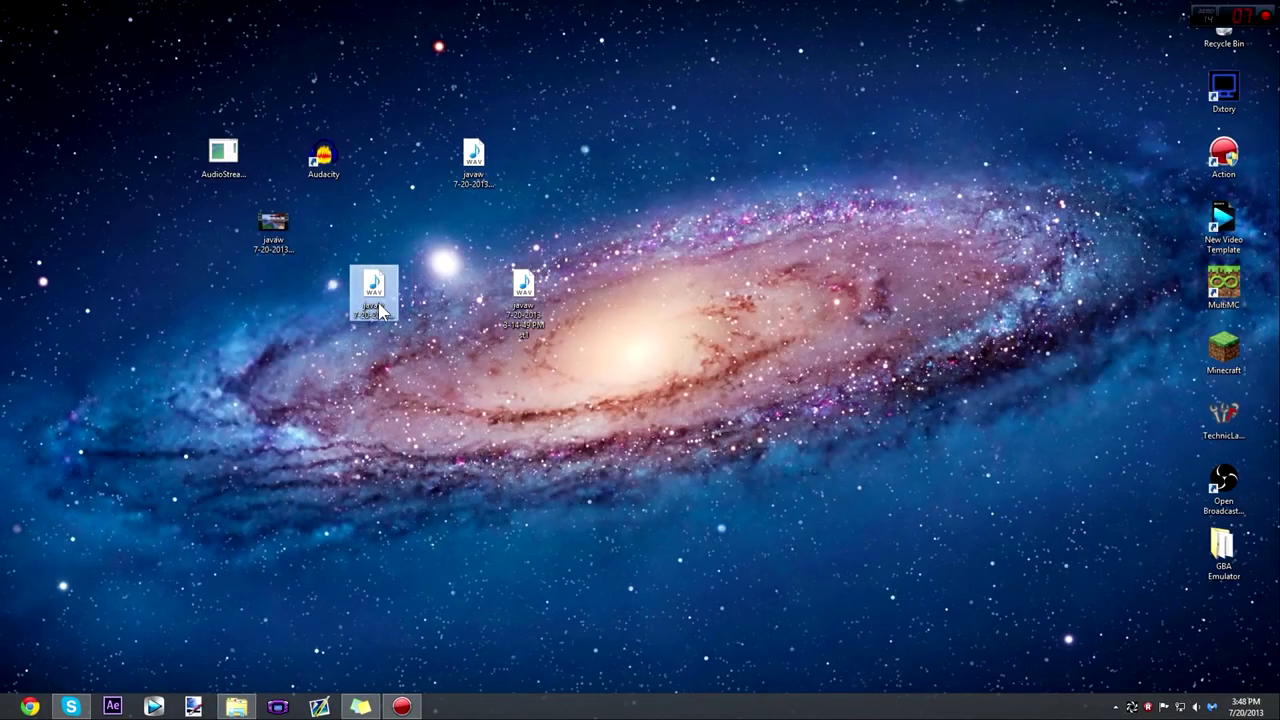
{"action": "key", "text": "Return"}
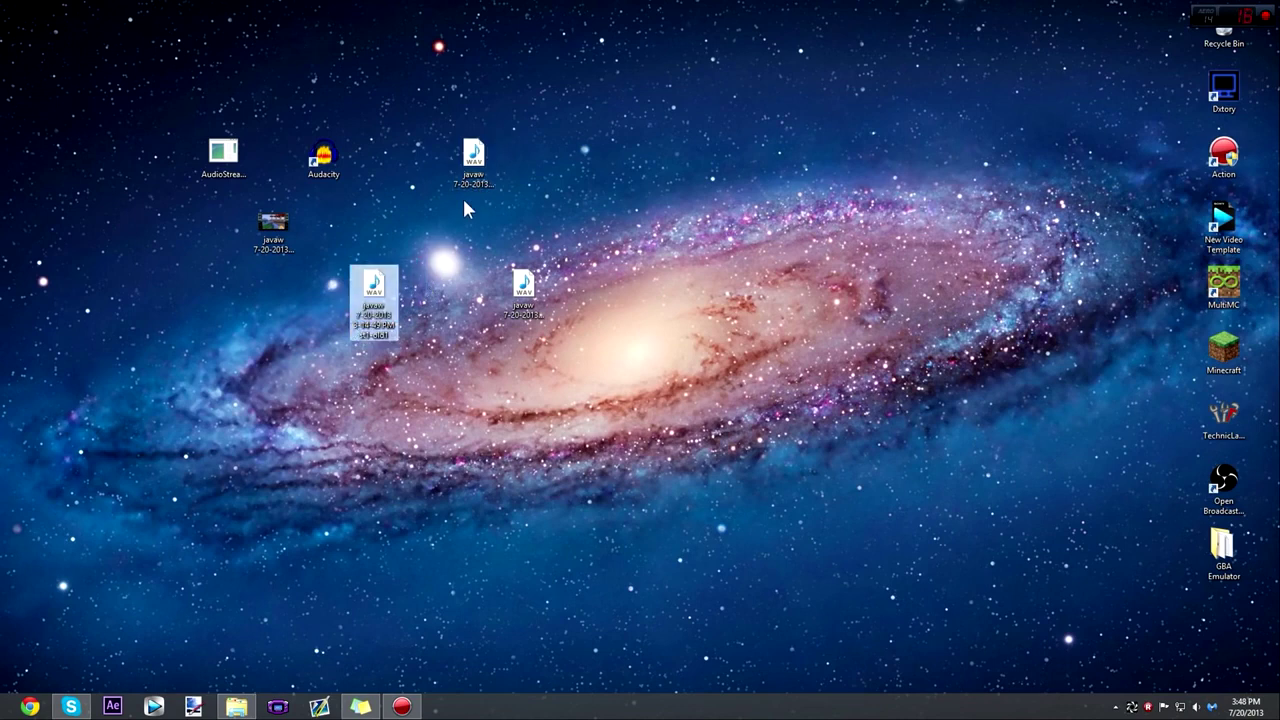
{"action": "key", "text": "Delete"}
{"action": "key", "text": "Return"}
{"action": "left_click_drag", "start_coordinate": [512, 298], "coordinate": [366, 284]}
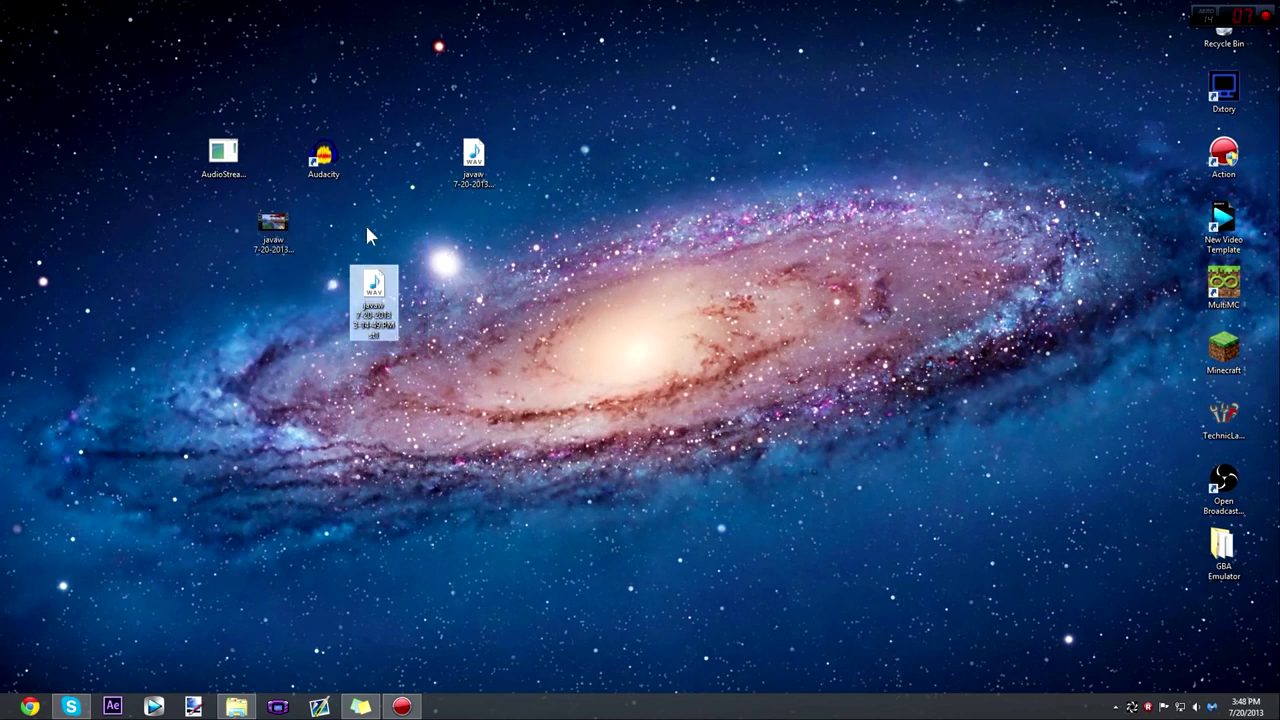
Step: Arrange the st1 and st0 WAV files in a column directly beneath the javaw video clip on the desktop
{"action": "left_click_drag", "start_coordinate": [478, 162], "coordinate": [436, 282]}
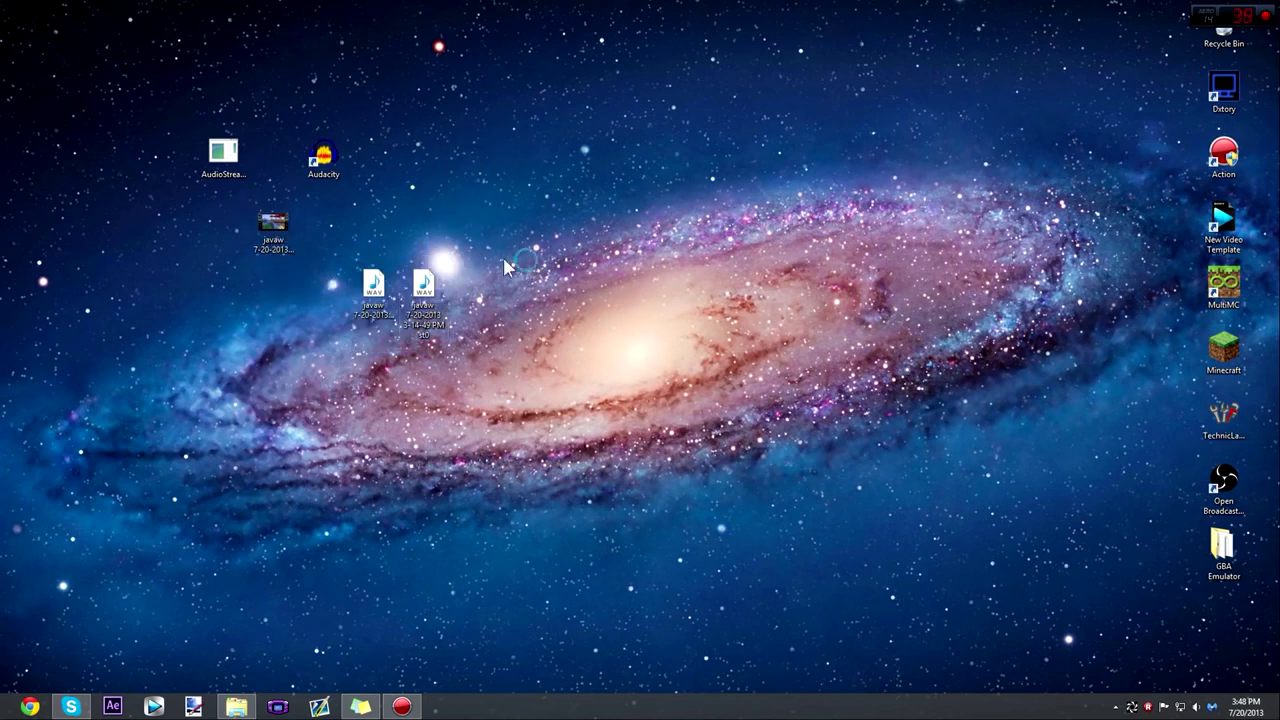
{"action": "left_click", "coordinate": [275, 244]}
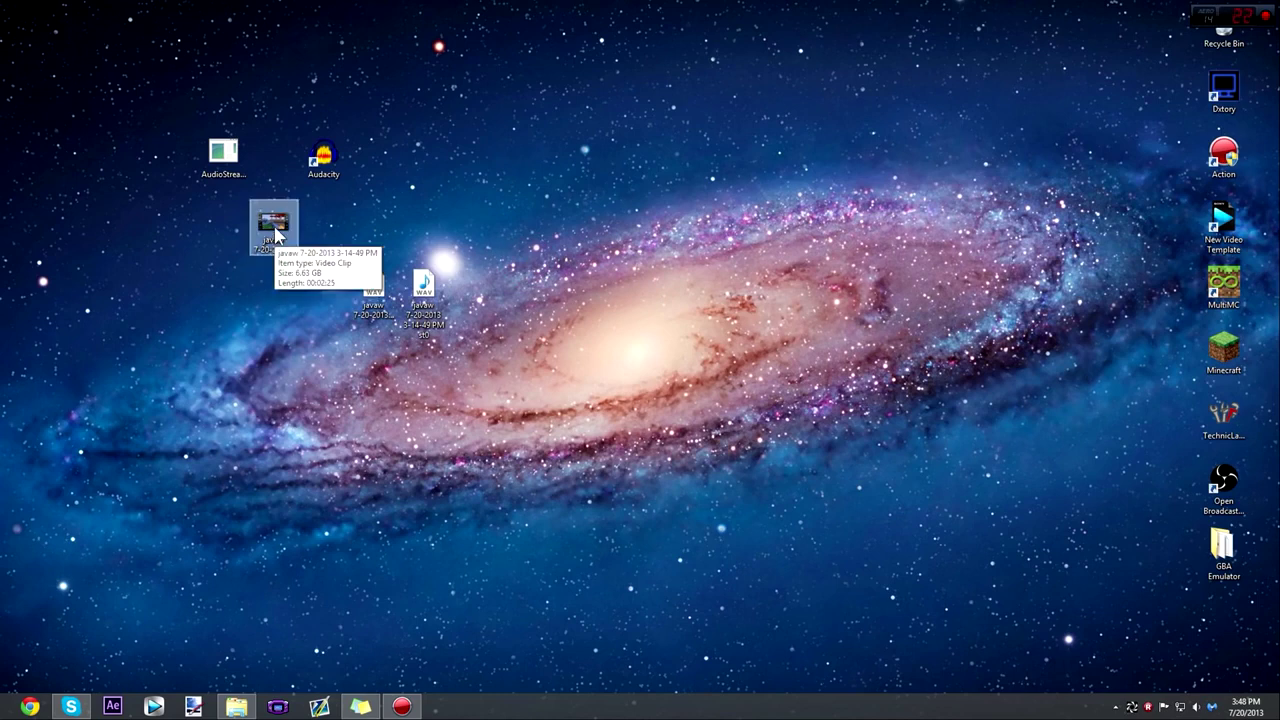
{"action": "left_click_drag", "start_coordinate": [174, 218], "coordinate": [373, 235]}
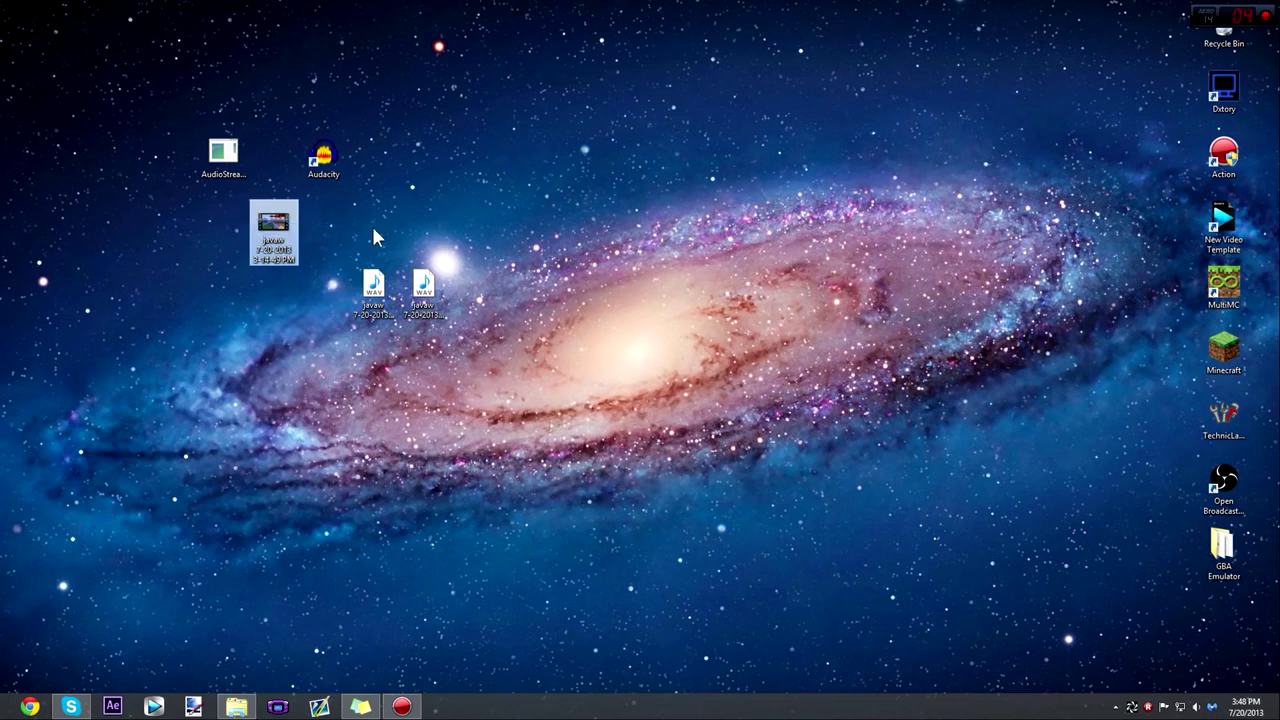
{"action": "left_click", "coordinate": [372, 230]}
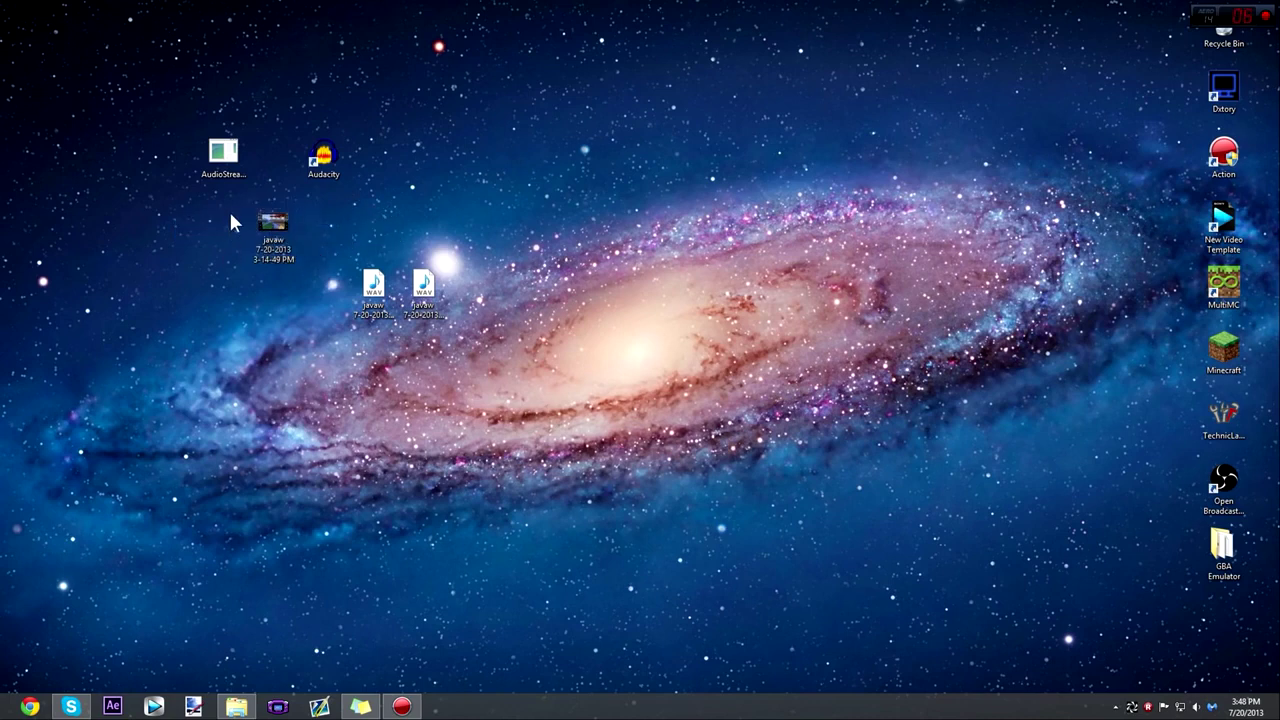
{"action": "left_click_drag", "start_coordinate": [209, 221], "coordinate": [343, 219]}
{"action": "left_click_drag", "start_coordinate": [373, 287], "coordinate": [362, 236]}
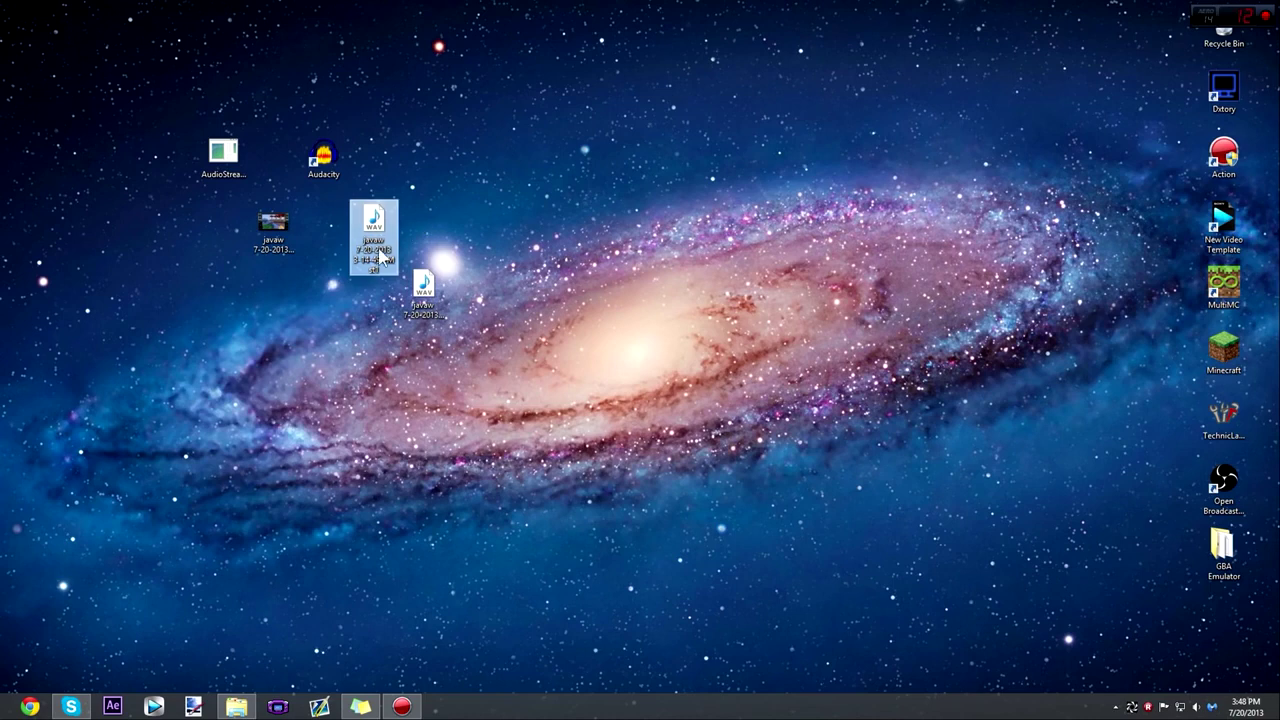
{"action": "left_click", "coordinate": [326, 216]}
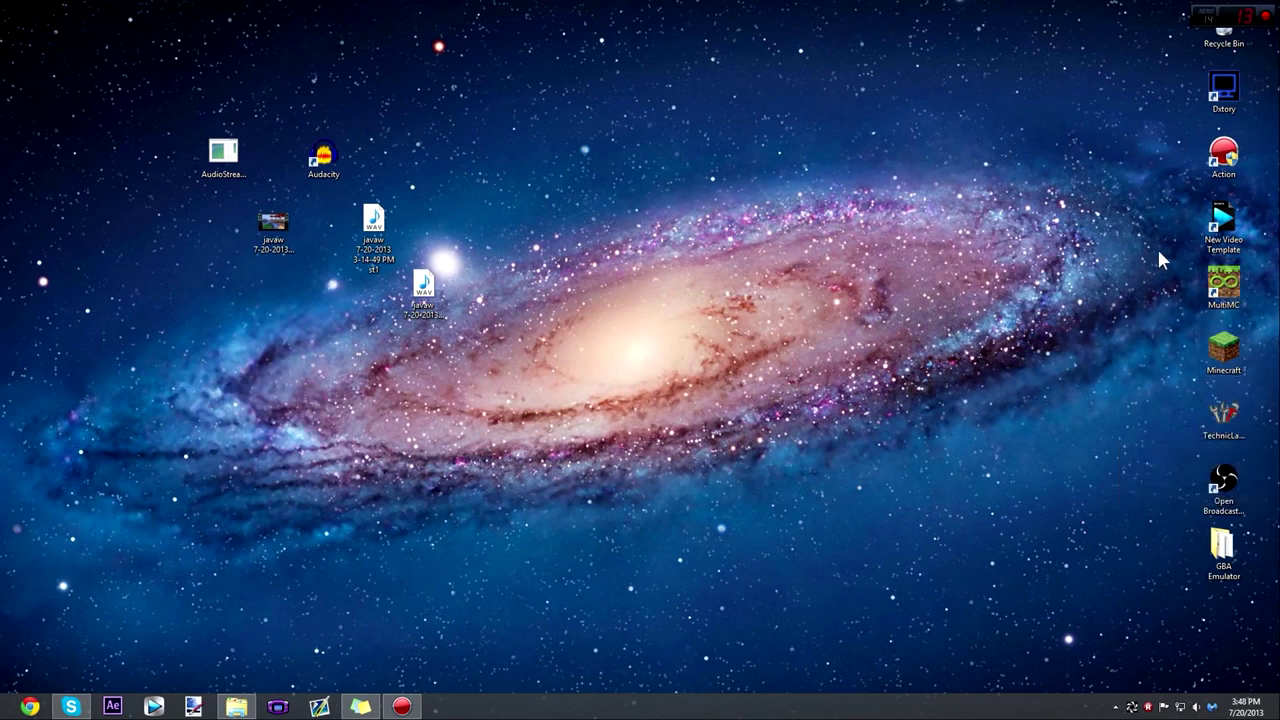
{"action": "left_click_drag", "start_coordinate": [373, 228], "coordinate": [272, 302]}
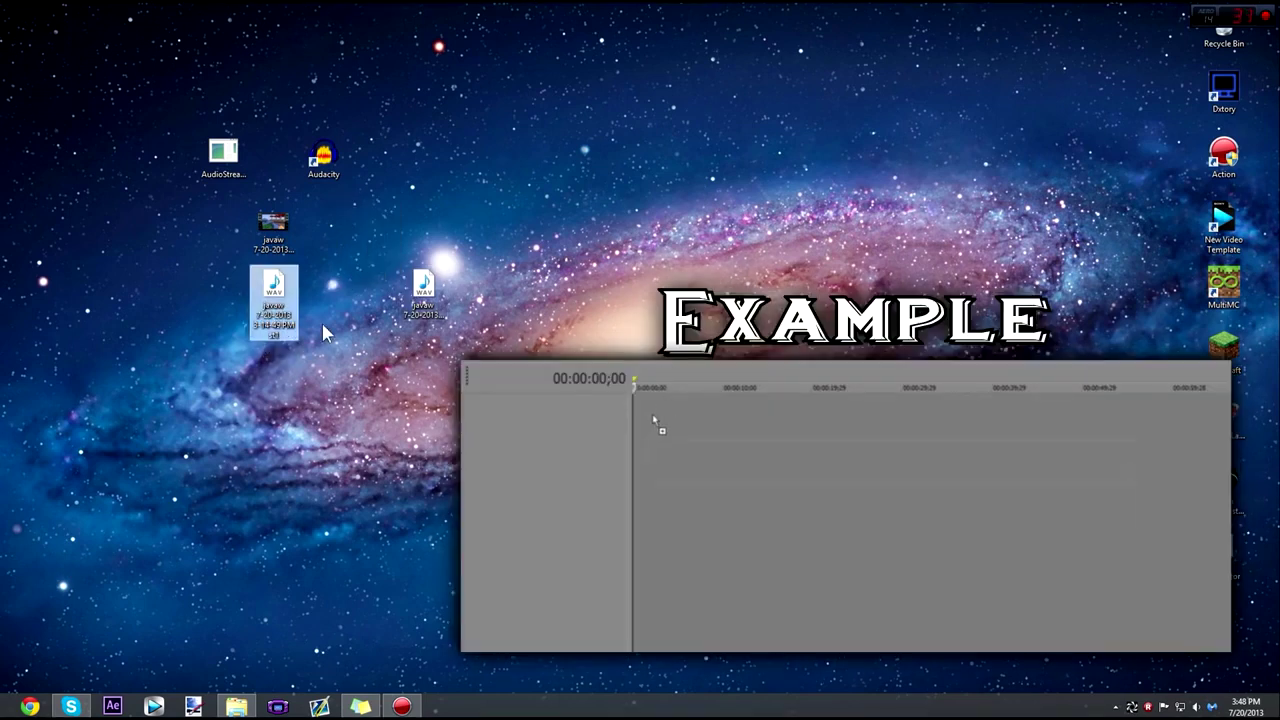
{"action": "left_click_drag", "start_coordinate": [427, 290], "coordinate": [322, 354]}
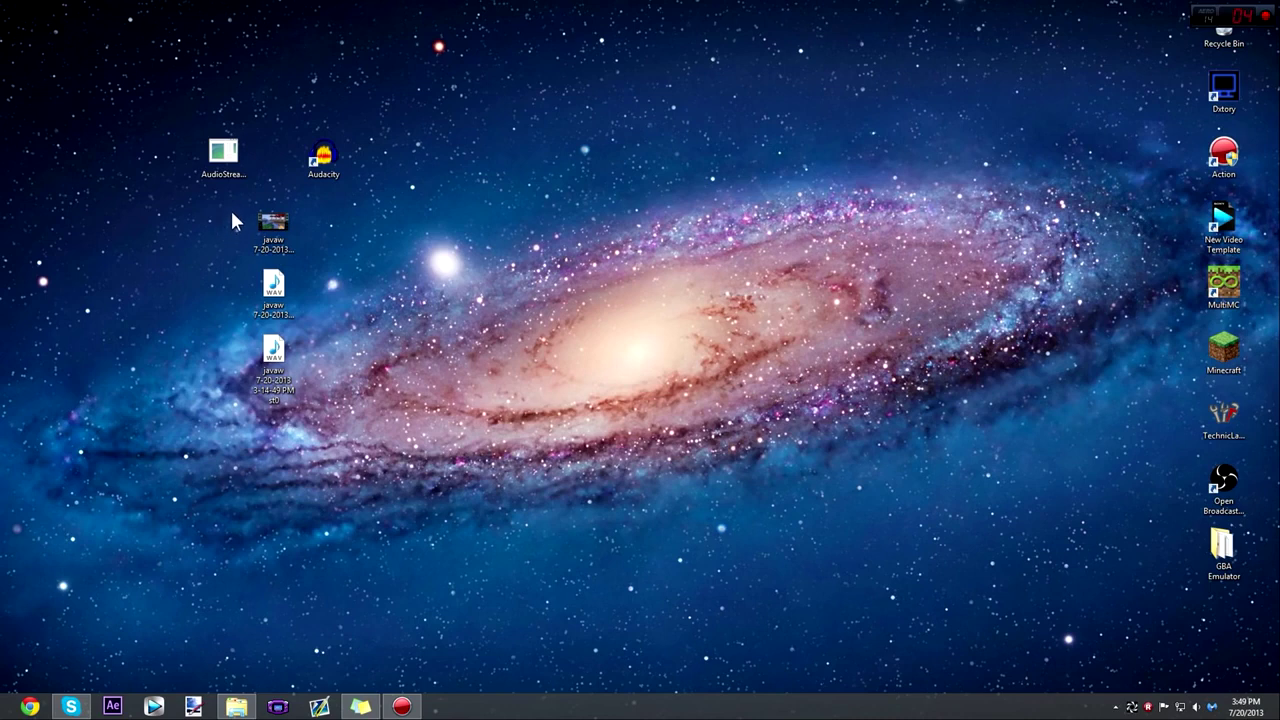
{"action": "left_click_drag", "start_coordinate": [231, 207], "coordinate": [318, 415]}
{"action": "left_click", "coordinate": [318, 410]}
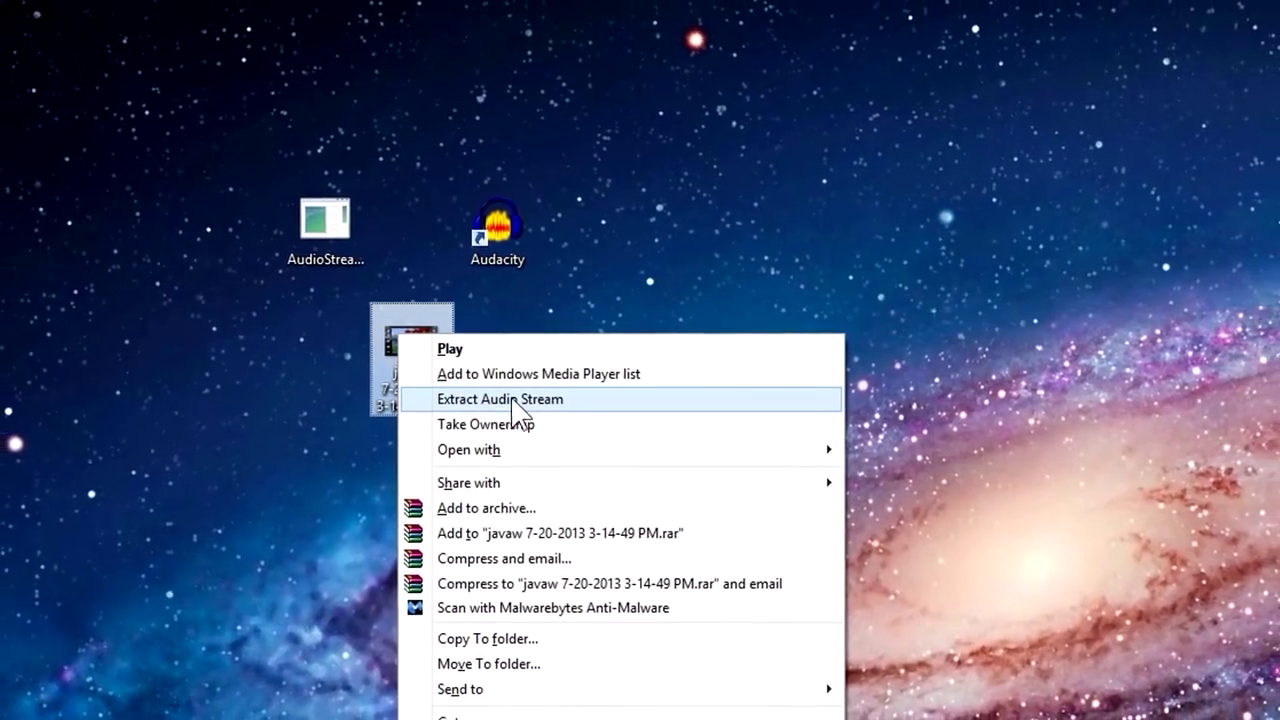
{"action": "left_click", "coordinate": [512, 400]}
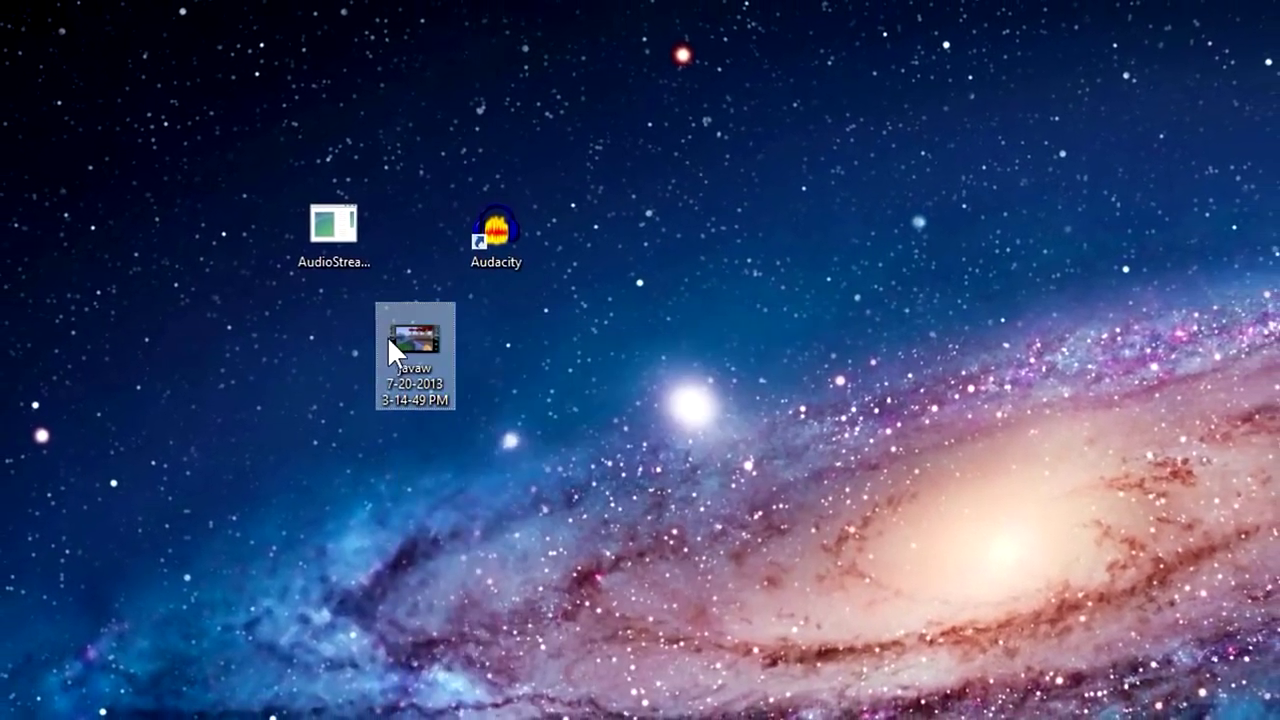
{"action": "mouse_move", "coordinate": [425, 335]}
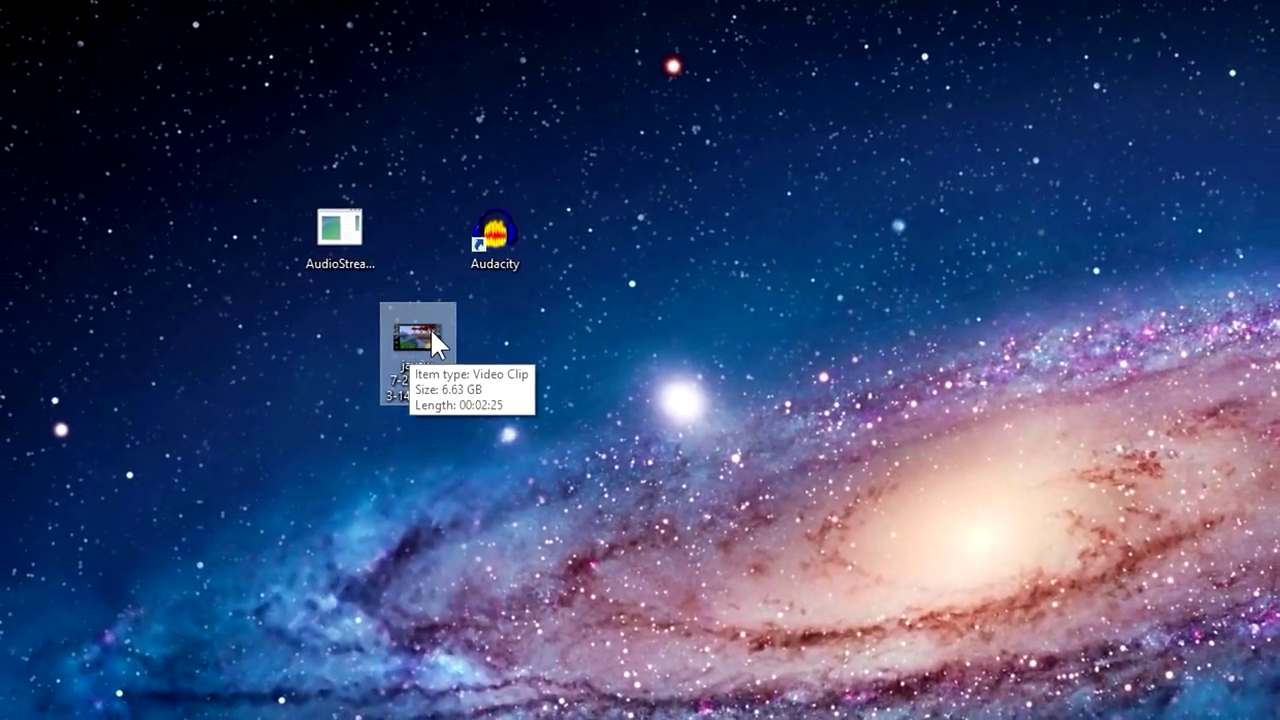
{"action": "left_click_drag", "start_coordinate": [430, 338], "coordinate": [340, 237]}
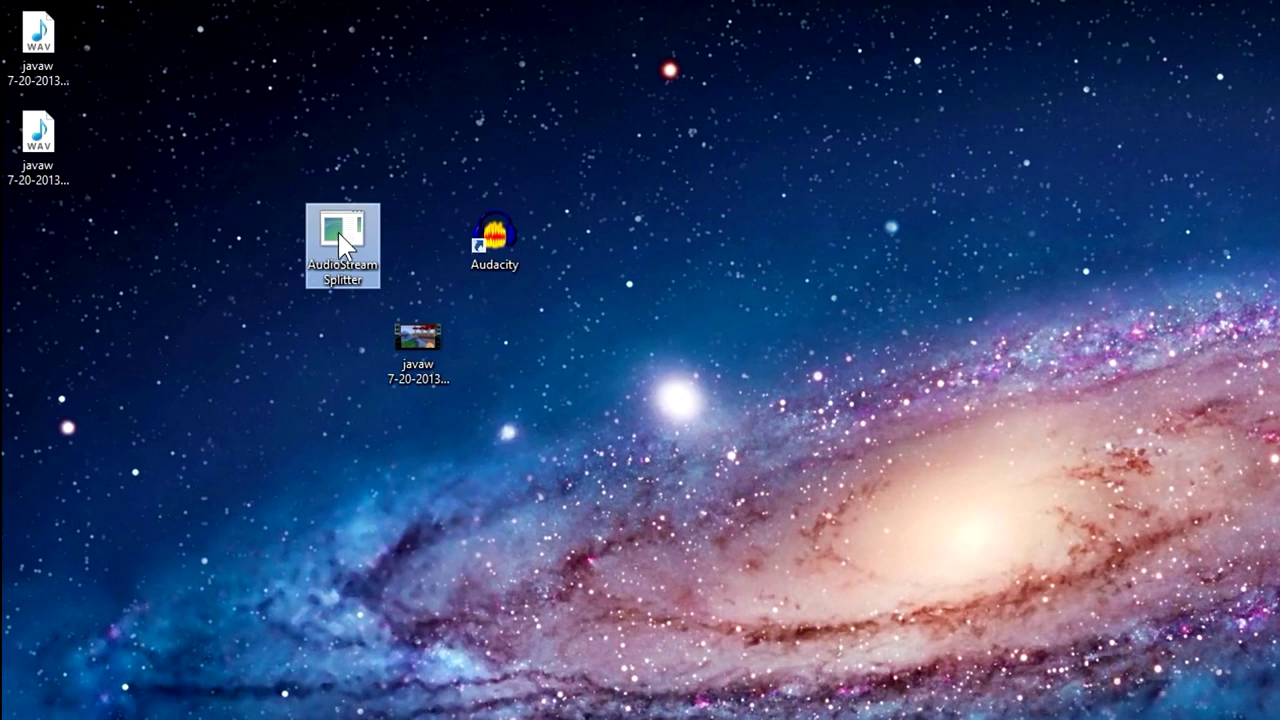
{"action": "left_click", "coordinate": [416, 176]}
{"action": "left_click_drag", "start_coordinate": [414, 336], "coordinate": [346, 268]}
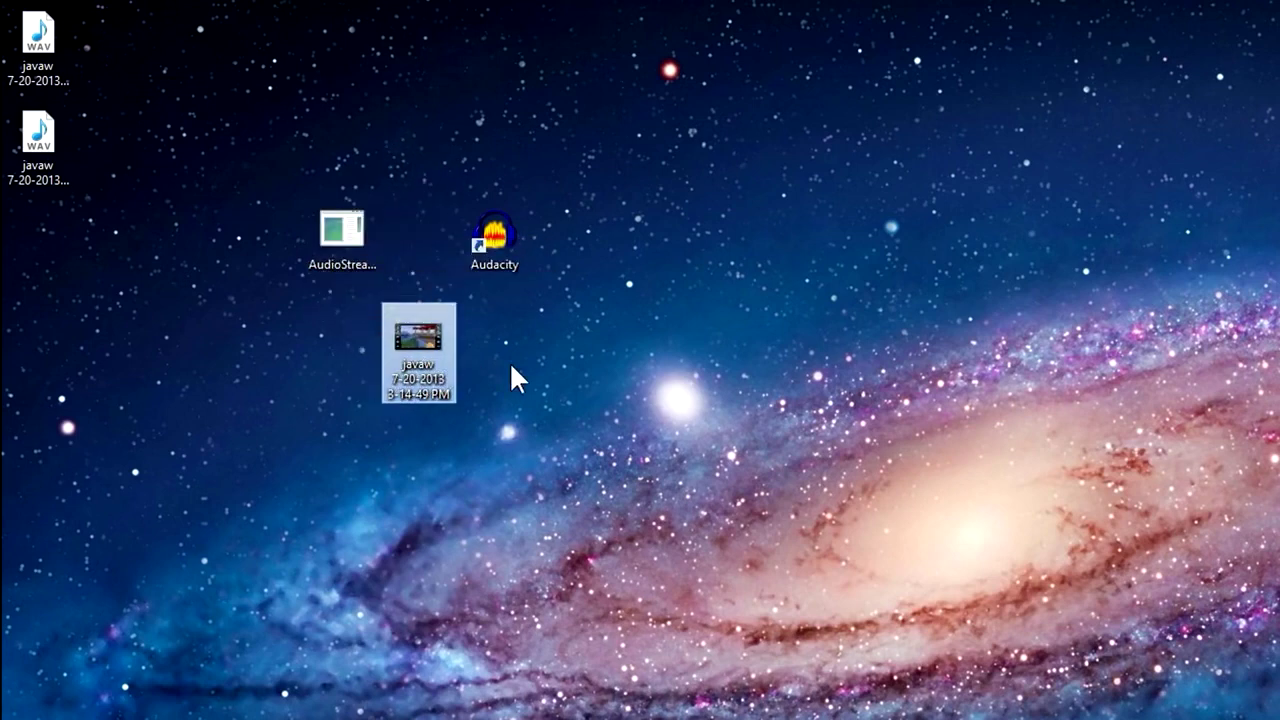
Step: Place the extracted st0 and st1 WAV files side by side, spaced apart, in the row beside the Audacity shortcut
{"action": "left_click_drag", "start_coordinate": [117, 263], "coordinate": [640, 240]}
{"action": "left_click", "coordinate": [797, 240]}
{"action": "left_click", "coordinate": [643, 341]}
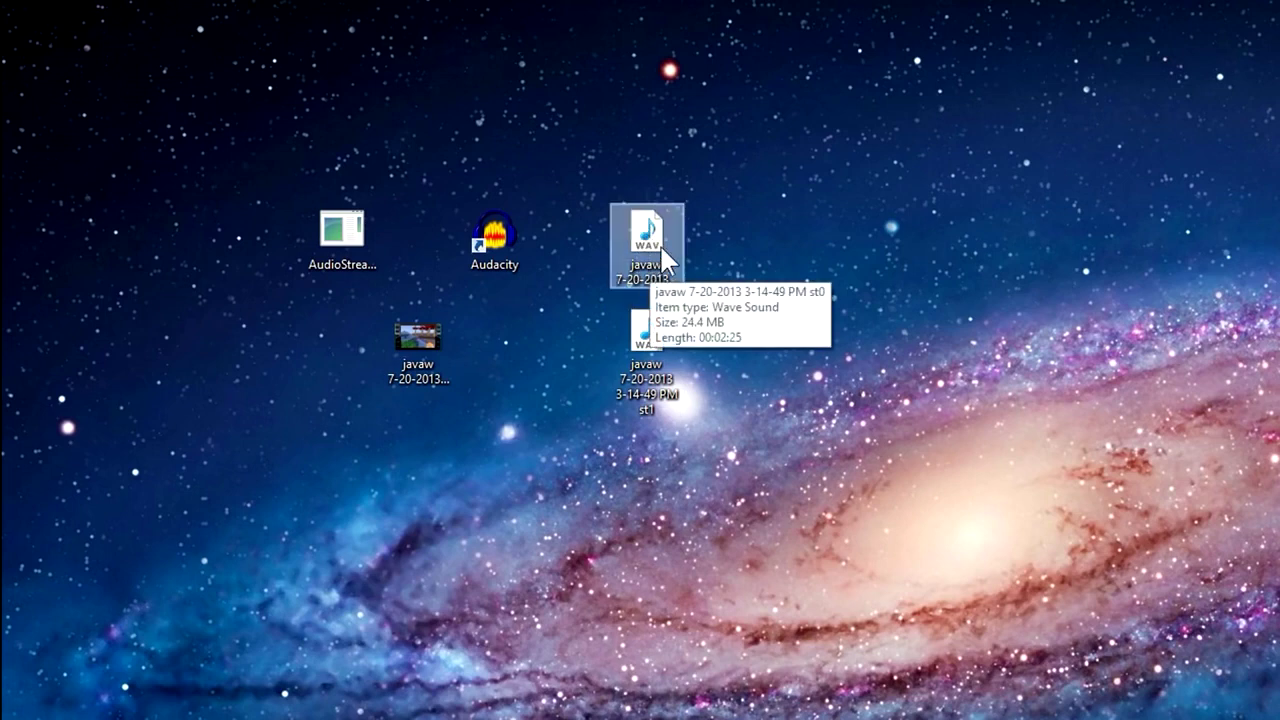
{"action": "left_click_drag", "start_coordinate": [634, 366], "coordinate": [726, 278]}
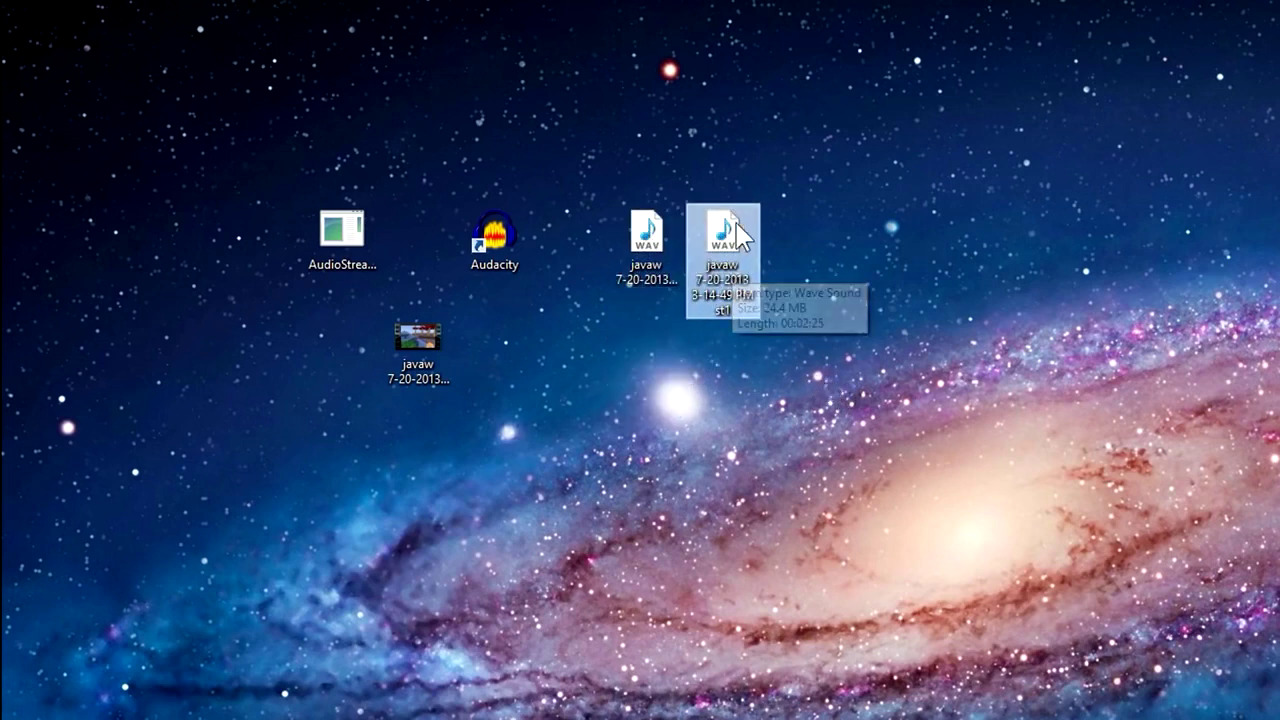
{"action": "left_click_drag", "start_coordinate": [722, 244], "coordinate": [655, 243]}
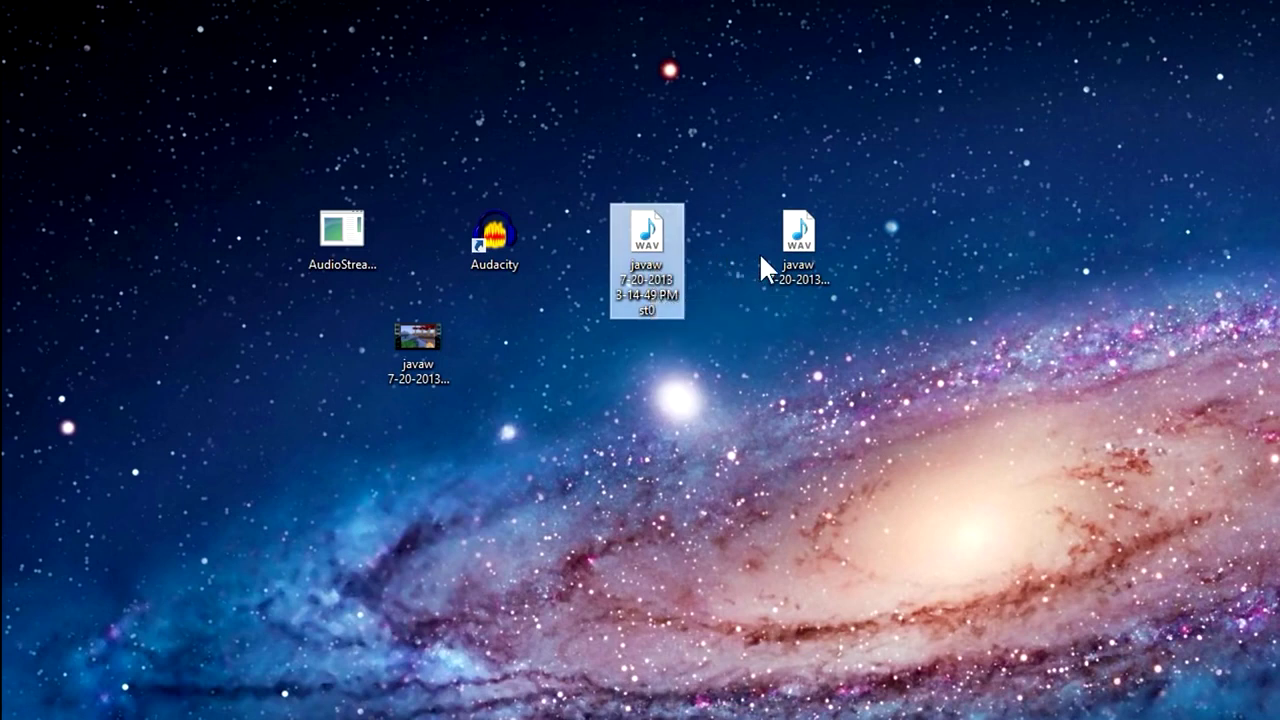
{"action": "mouse_move", "coordinate": [768, 258]}
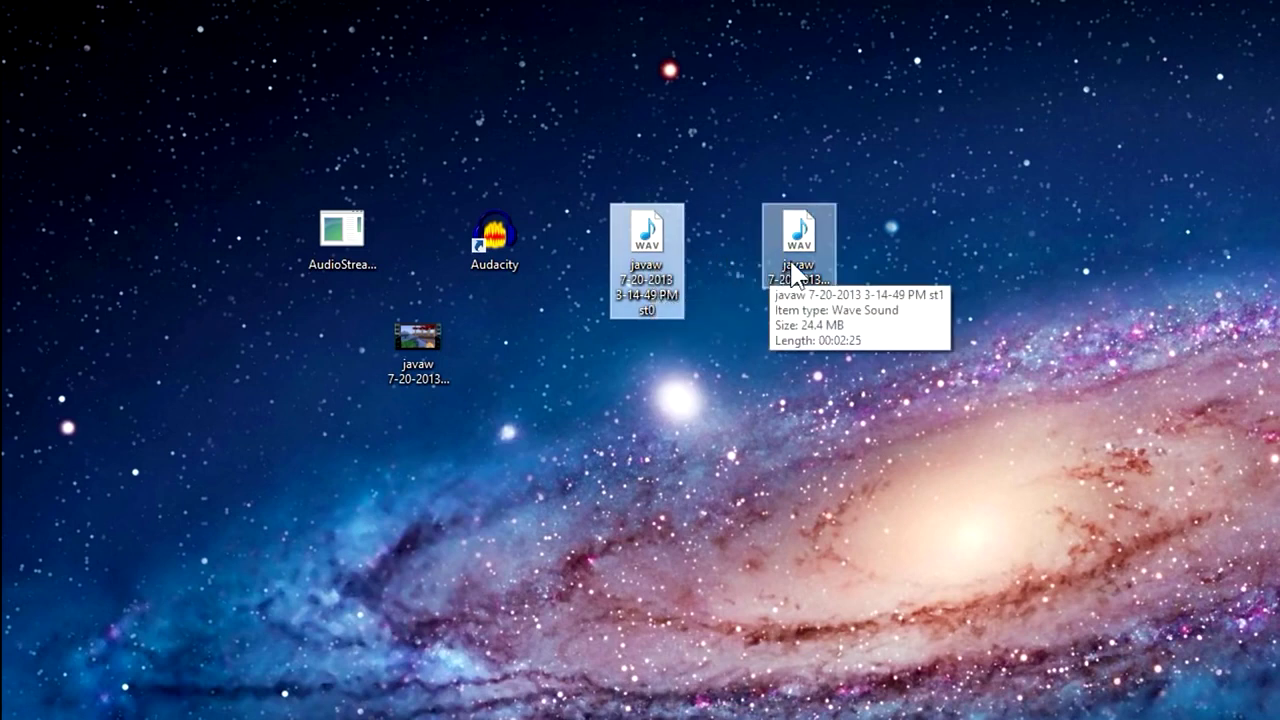
{"action": "left_click", "coordinate": [793, 272]}
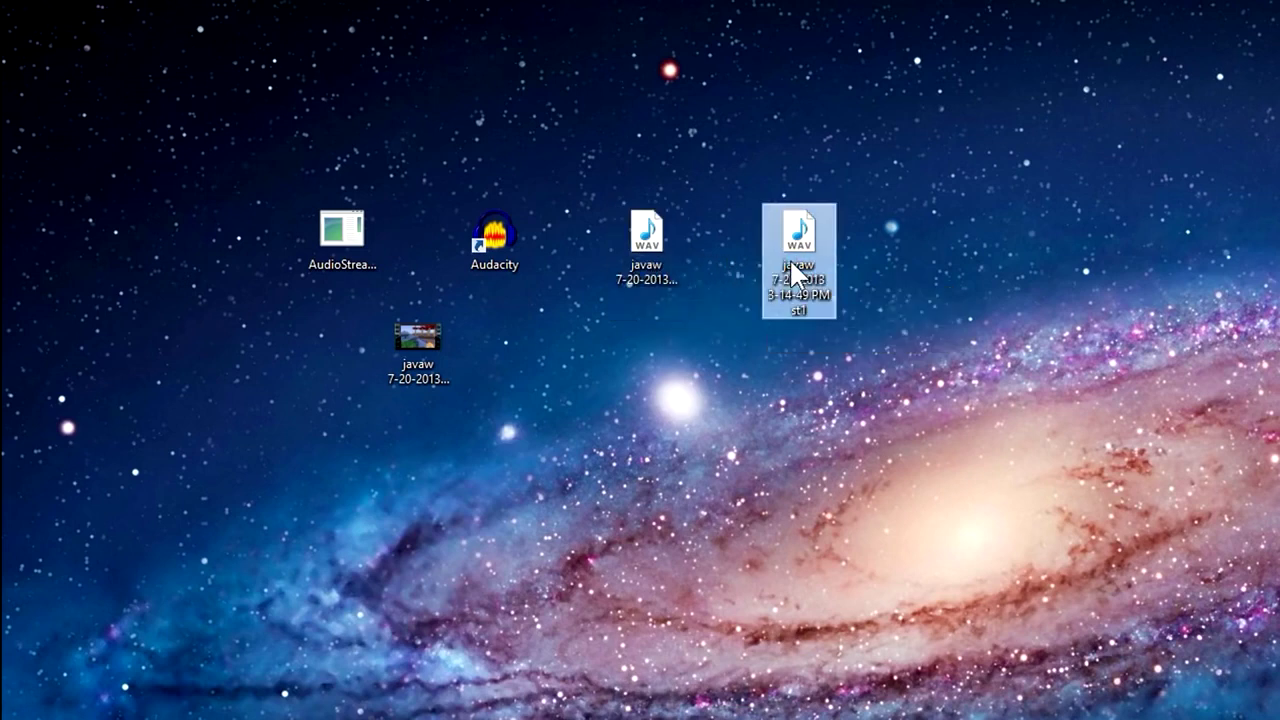
{"action": "left_click", "coordinate": [662, 264]}
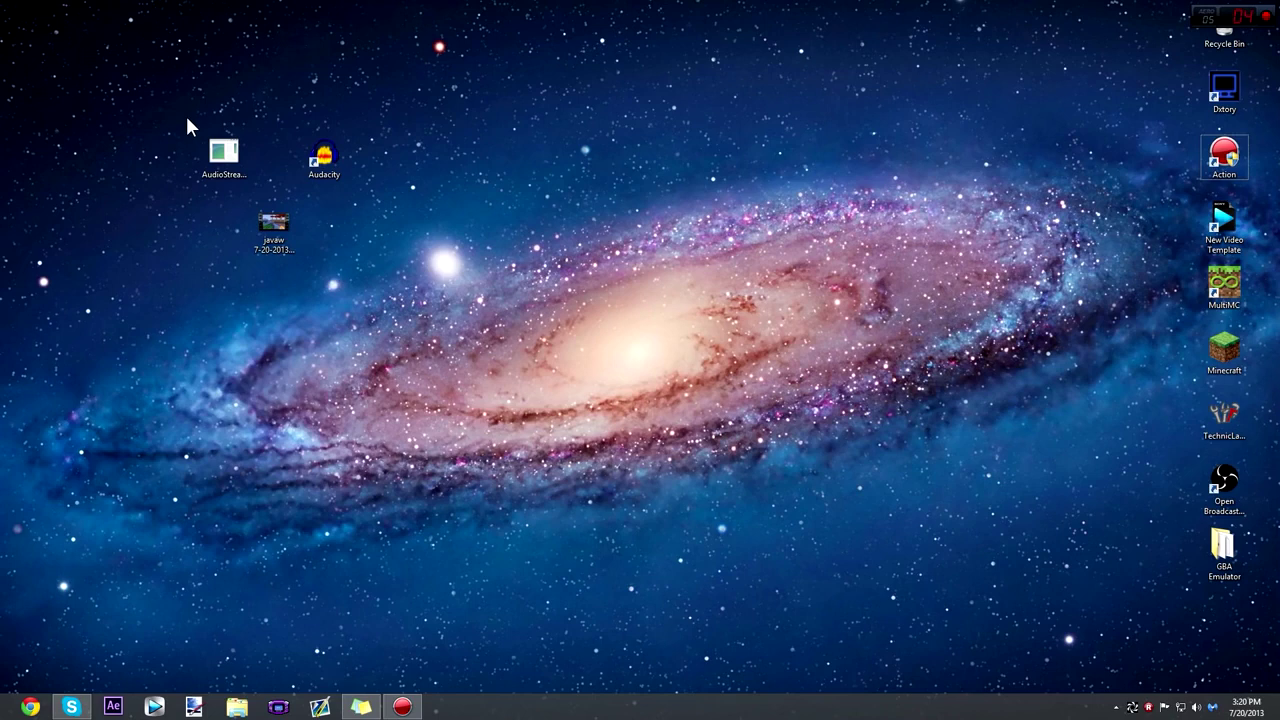
{"action": "left_click_drag", "start_coordinate": [180, 106], "coordinate": [365, 270]}
{"action": "left_click", "coordinate": [370, 276]}
{"action": "left_click_drag", "start_coordinate": [396, 291], "coordinate": [294, 359]}
{"action": "left_click", "coordinate": [516, 170]}
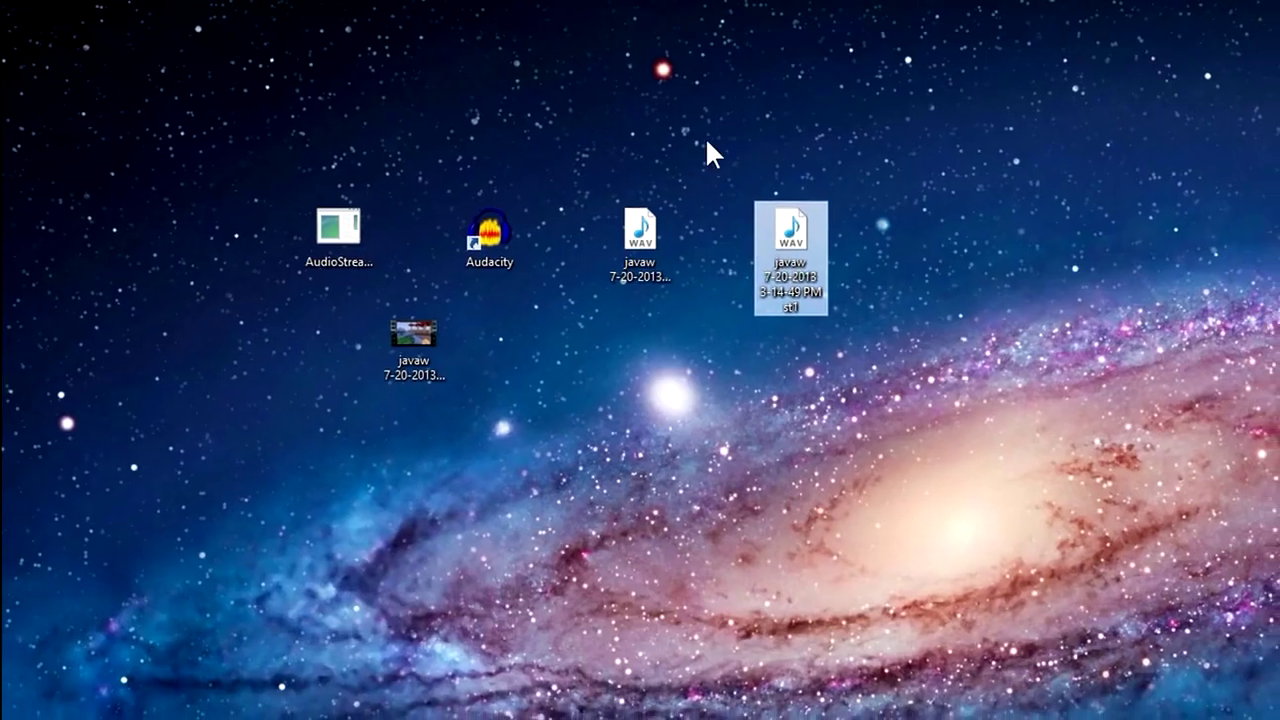
Step: Play the st1 WAV file from the desktop to check its audio, and close the player
{"action": "left_click_drag", "start_coordinate": [707, 141], "coordinate": [863, 369]}
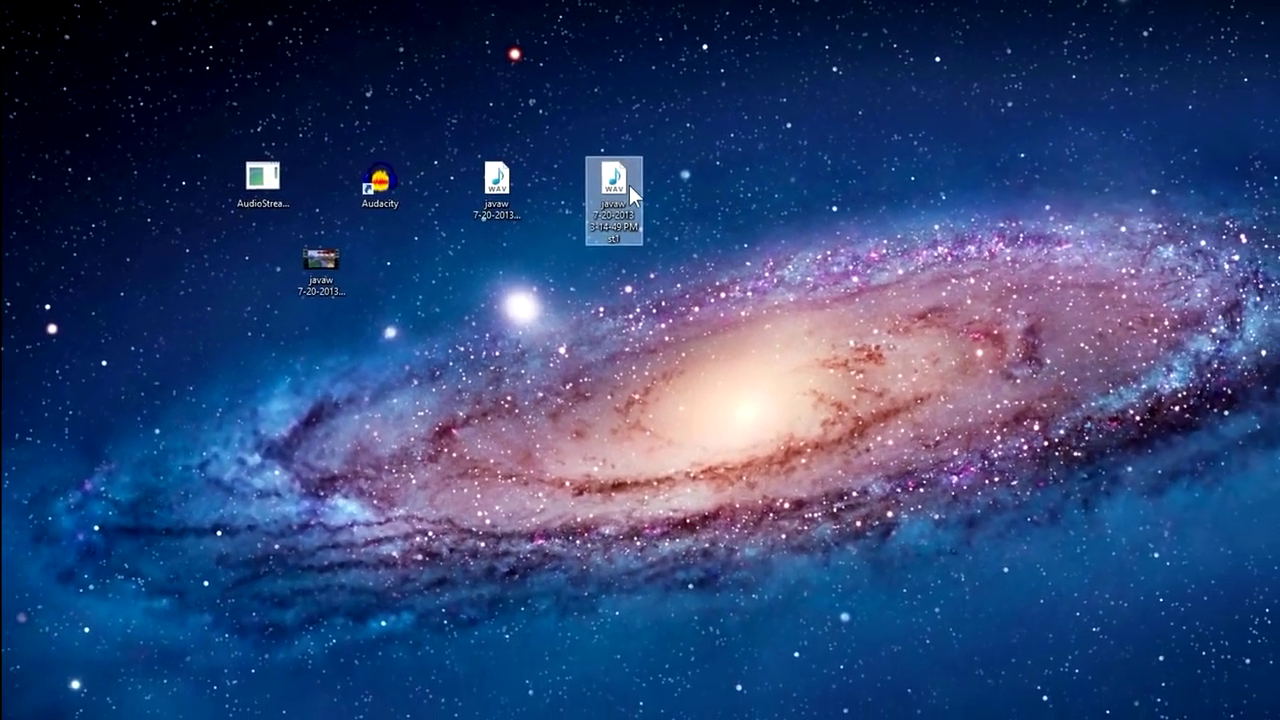
{"action": "double_click", "coordinate": [640, 195]}
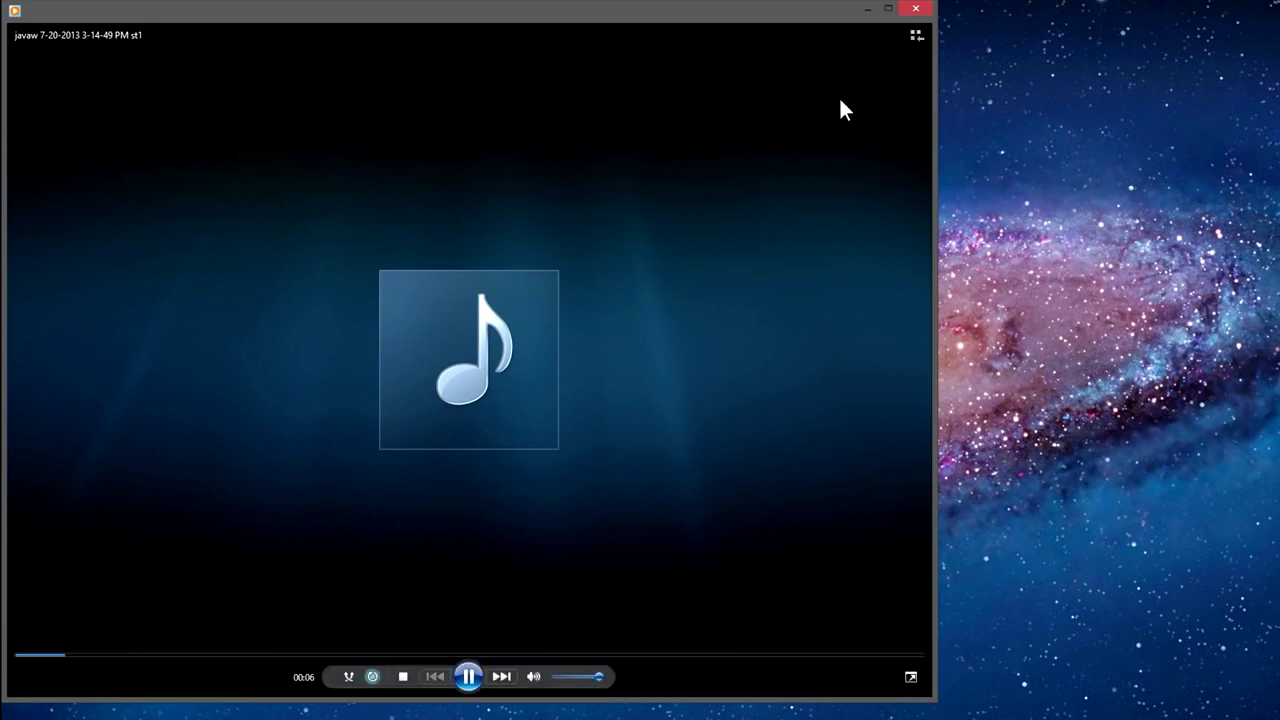
{"action": "left_click", "coordinate": [931, 12]}
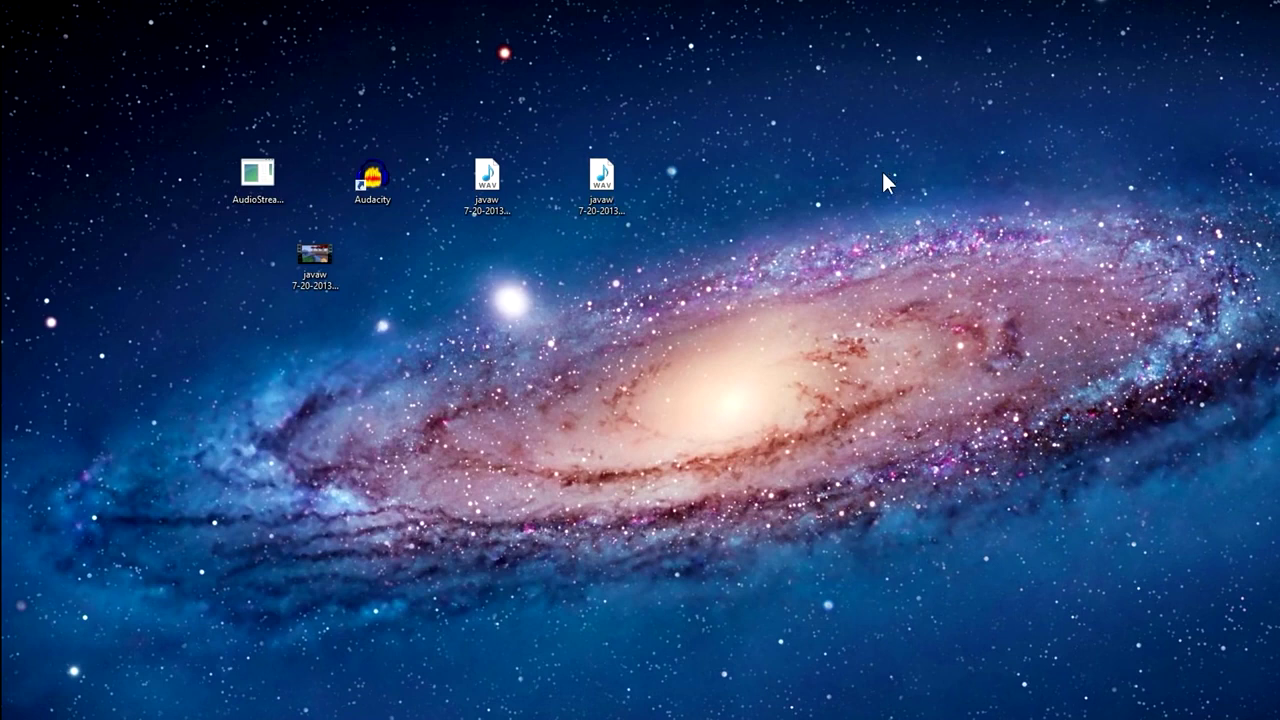
Step: Move the st1 WAV file below the video clip and the st0 WAV file slightly farther from the Audacity shortcut
{"action": "left_click_drag", "start_coordinate": [601, 180], "coordinate": [429, 349]}
{"action": "left_click", "coordinate": [502, 192]}
{"action": "left_click_drag", "start_coordinate": [504, 184], "coordinate": [566, 188]}
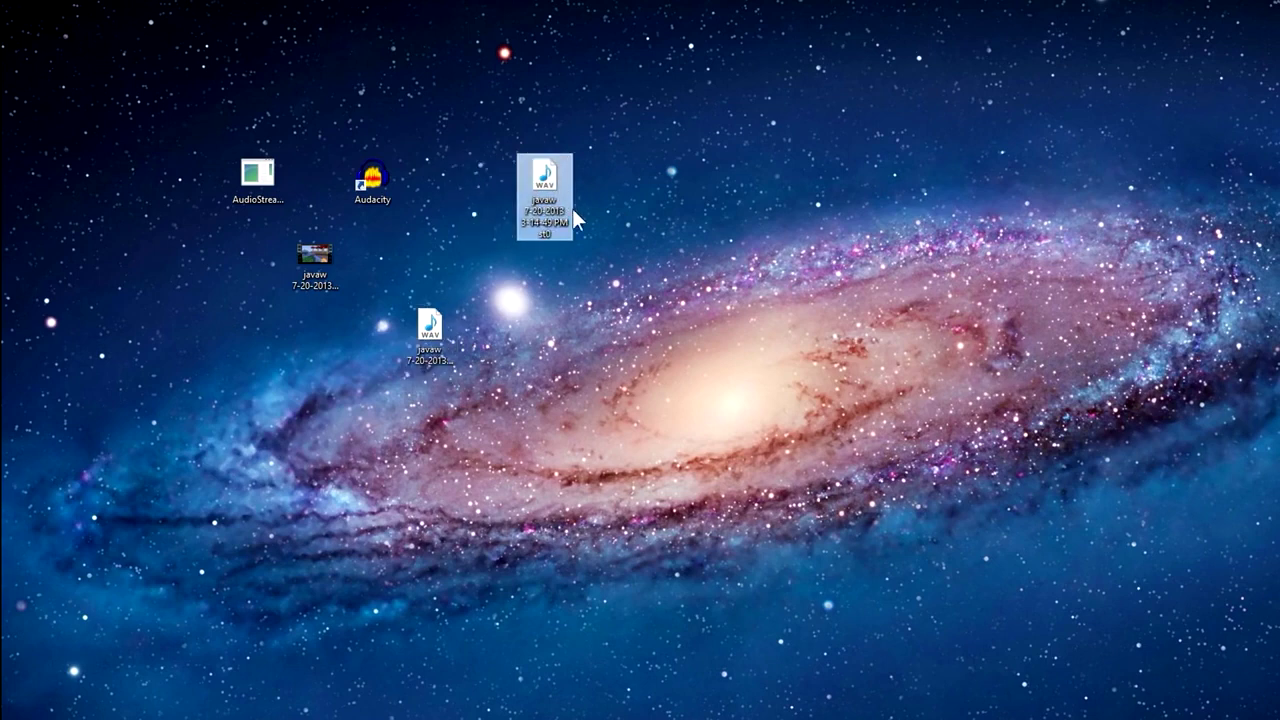
{"action": "left_click", "coordinate": [576, 245]}
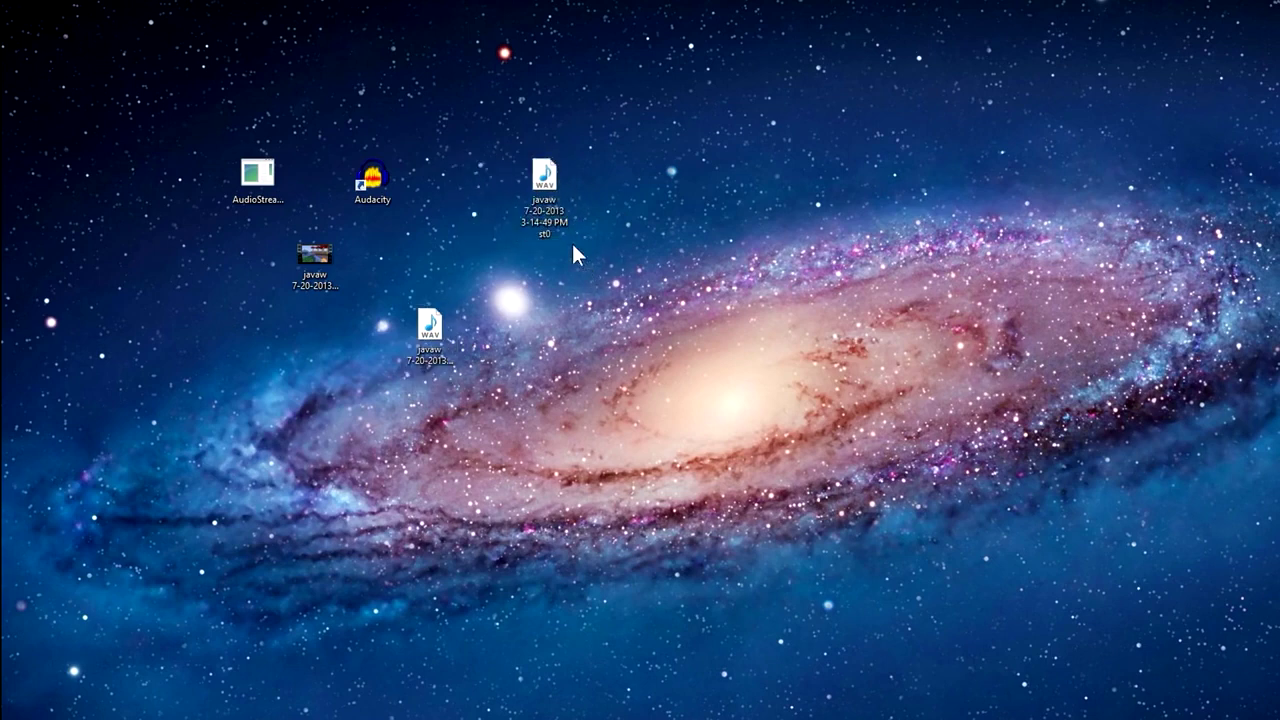
{"action": "left_click", "coordinate": [428, 340]}
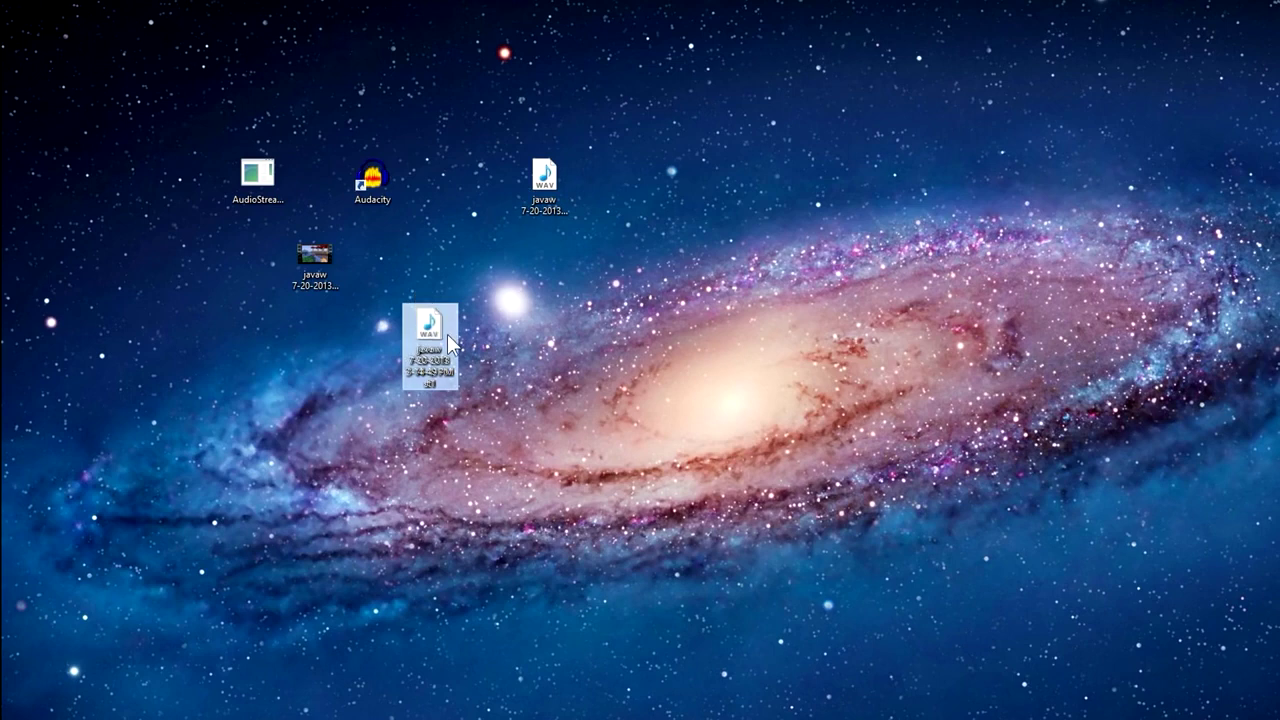
{"action": "left_click_drag", "start_coordinate": [493, 137], "coordinate": [590, 233]}
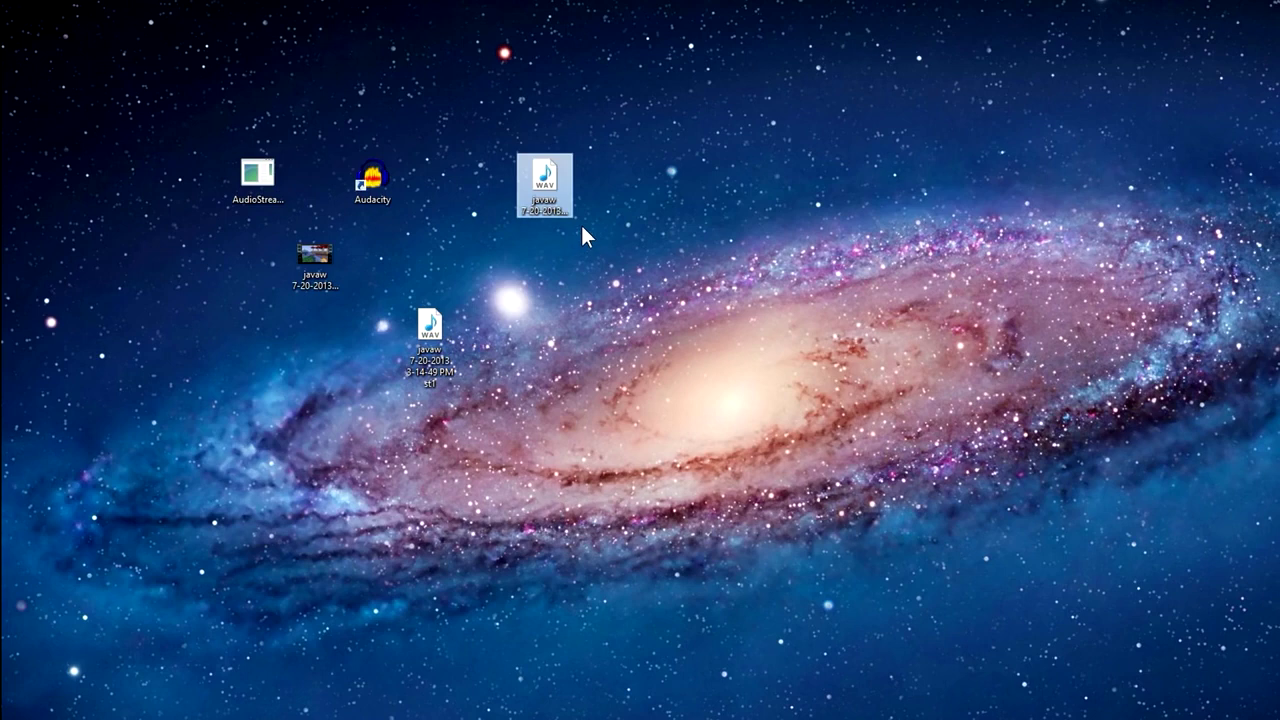
{"action": "left_click", "coordinate": [581, 227]}
{"action": "left_click", "coordinate": [442, 340]}
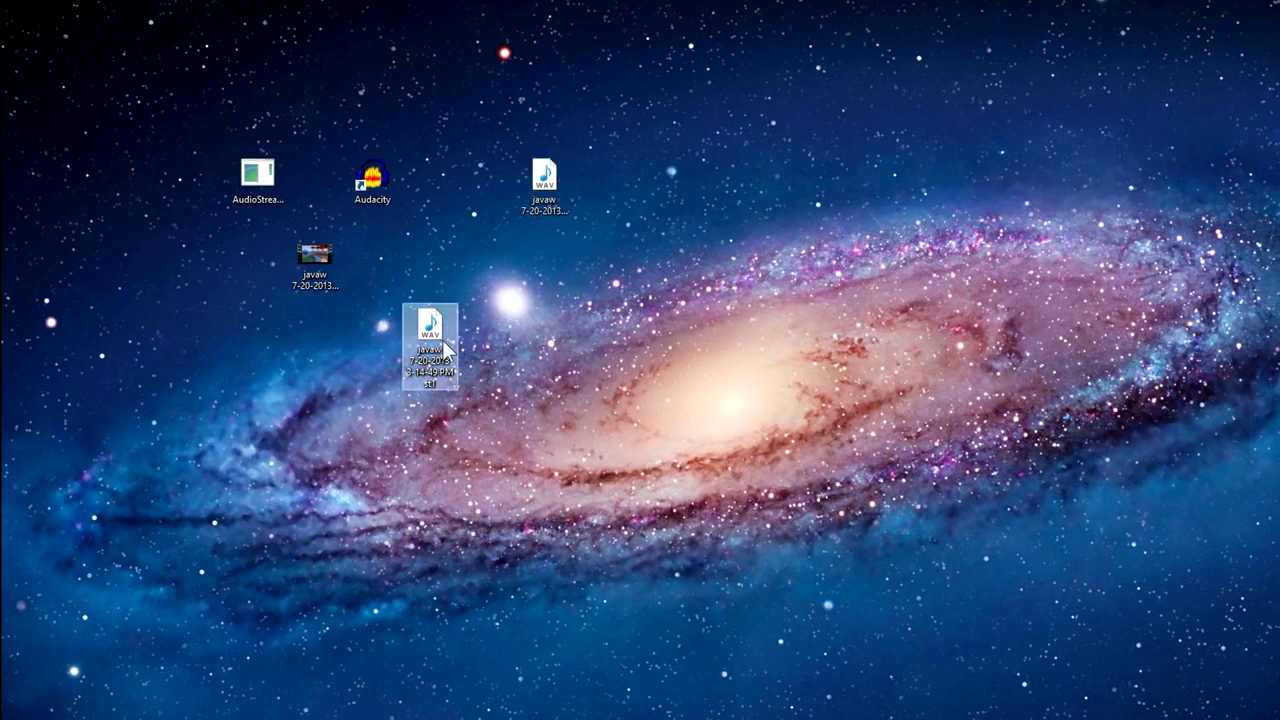
{"action": "left_click", "coordinate": [403, 300]}
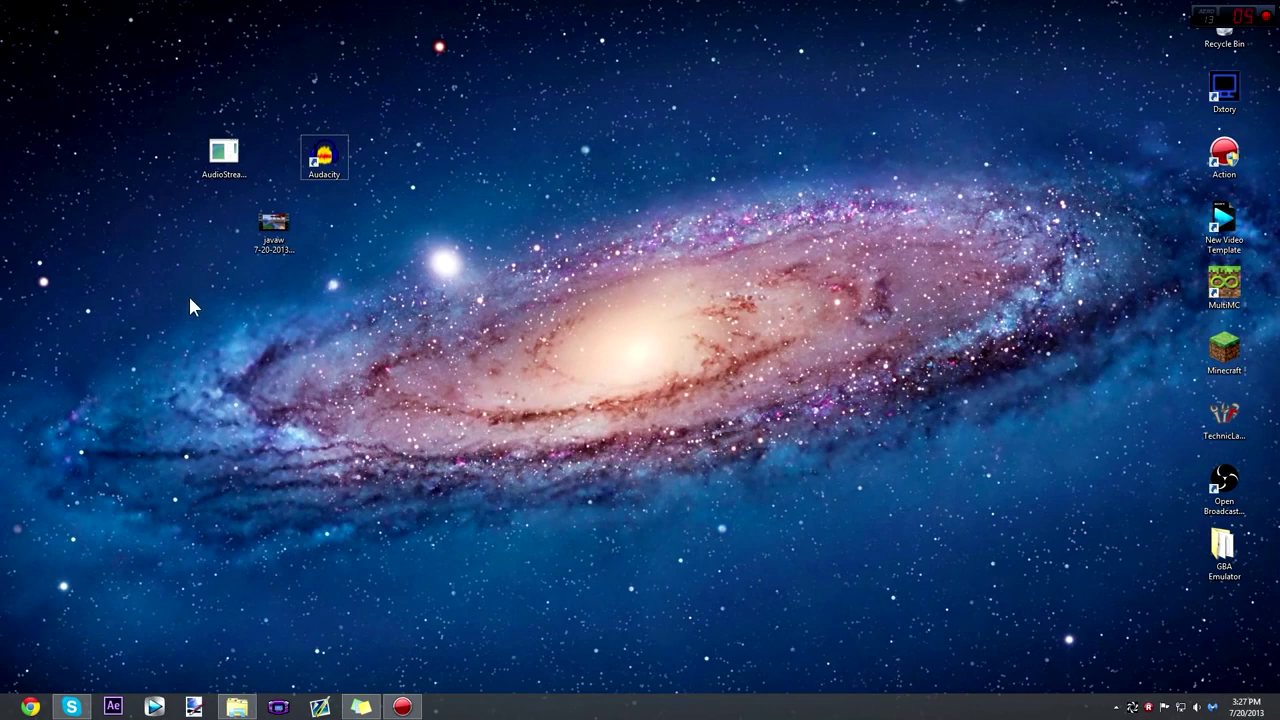
{"action": "left_click_drag", "start_coordinate": [270, 240], "coordinate": [504, 179]}
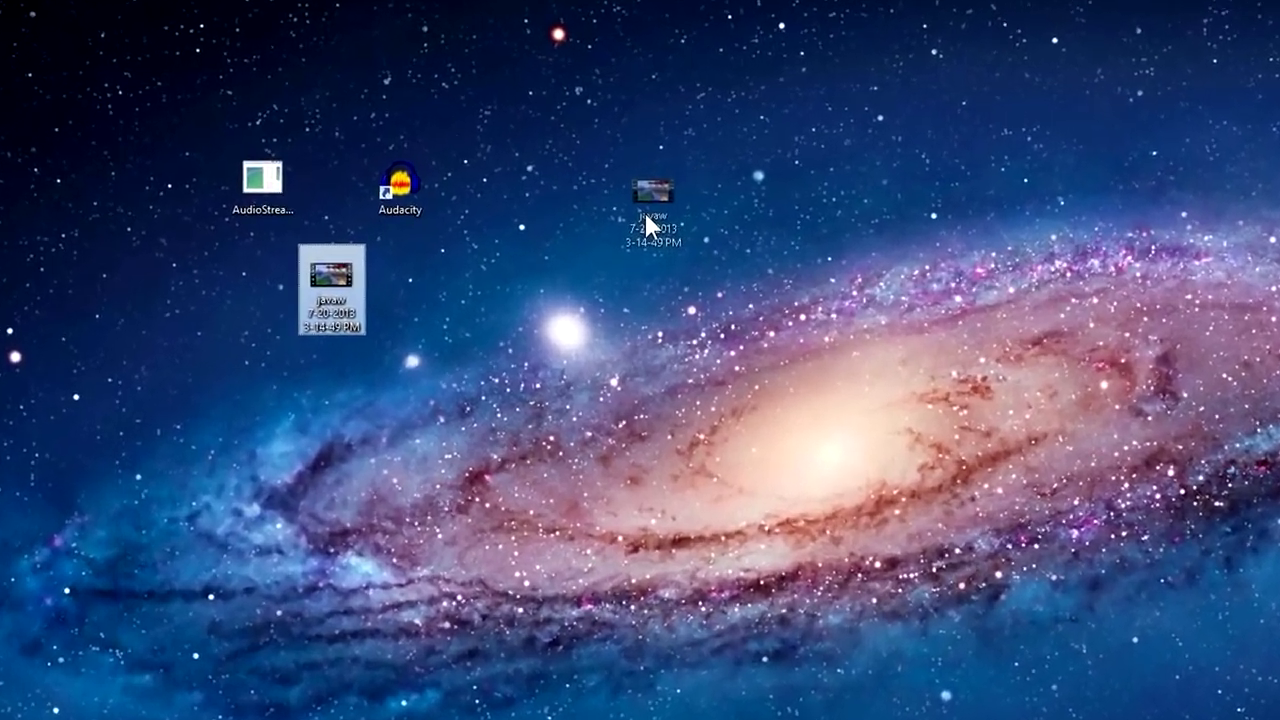
{"action": "left_click_drag", "start_coordinate": [646, 214], "coordinate": [640, 216]}
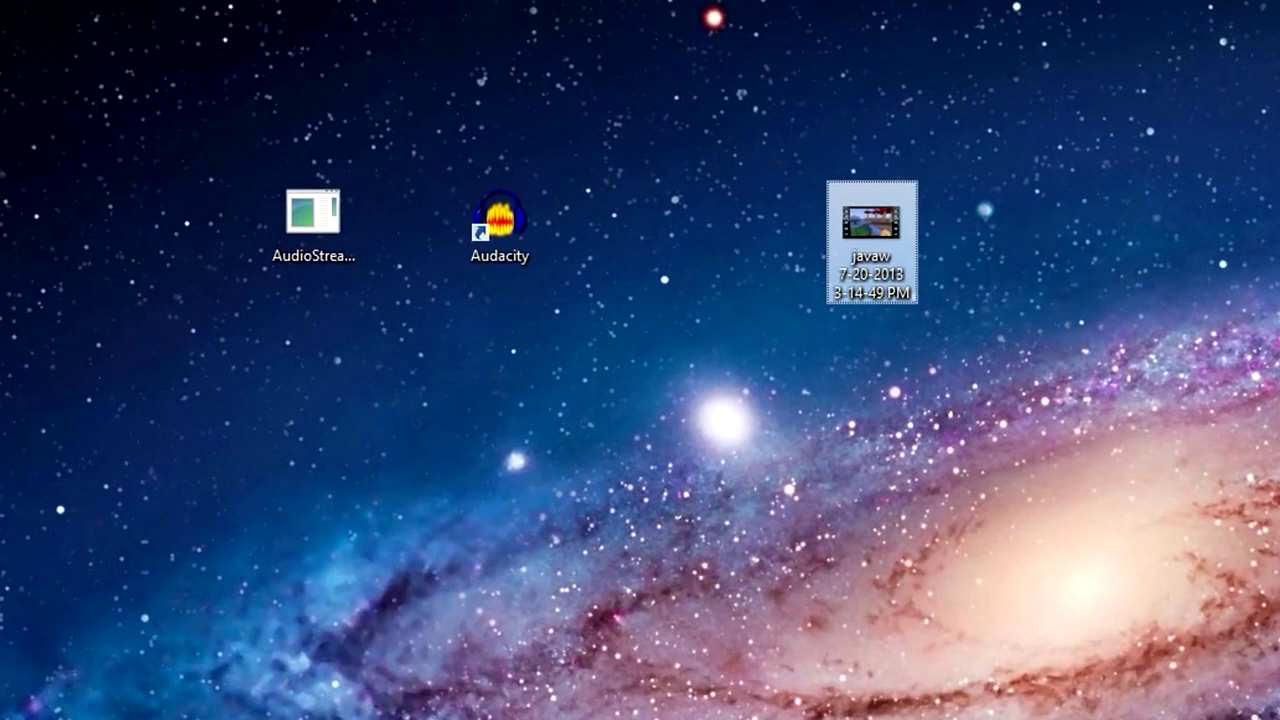
{"action": "left_click", "coordinate": [1000, 330]}
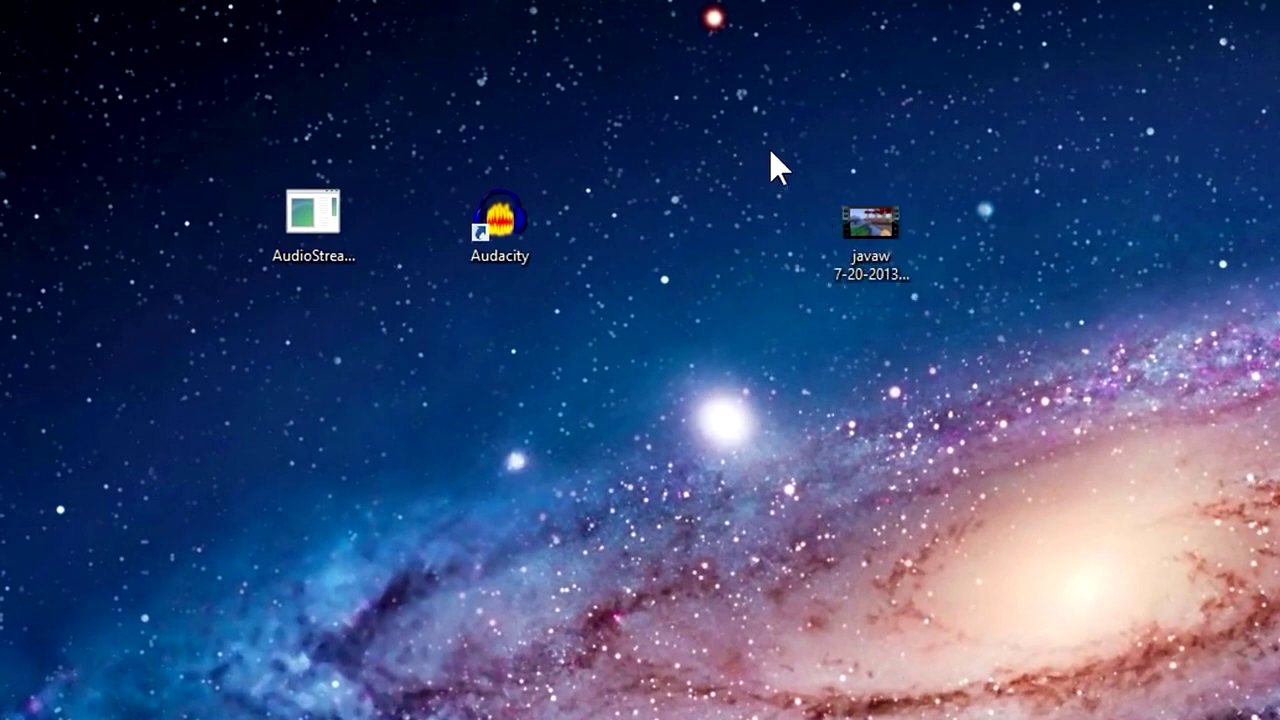
{"action": "left_click_drag", "start_coordinate": [858, 236], "coordinate": [782, 252]}
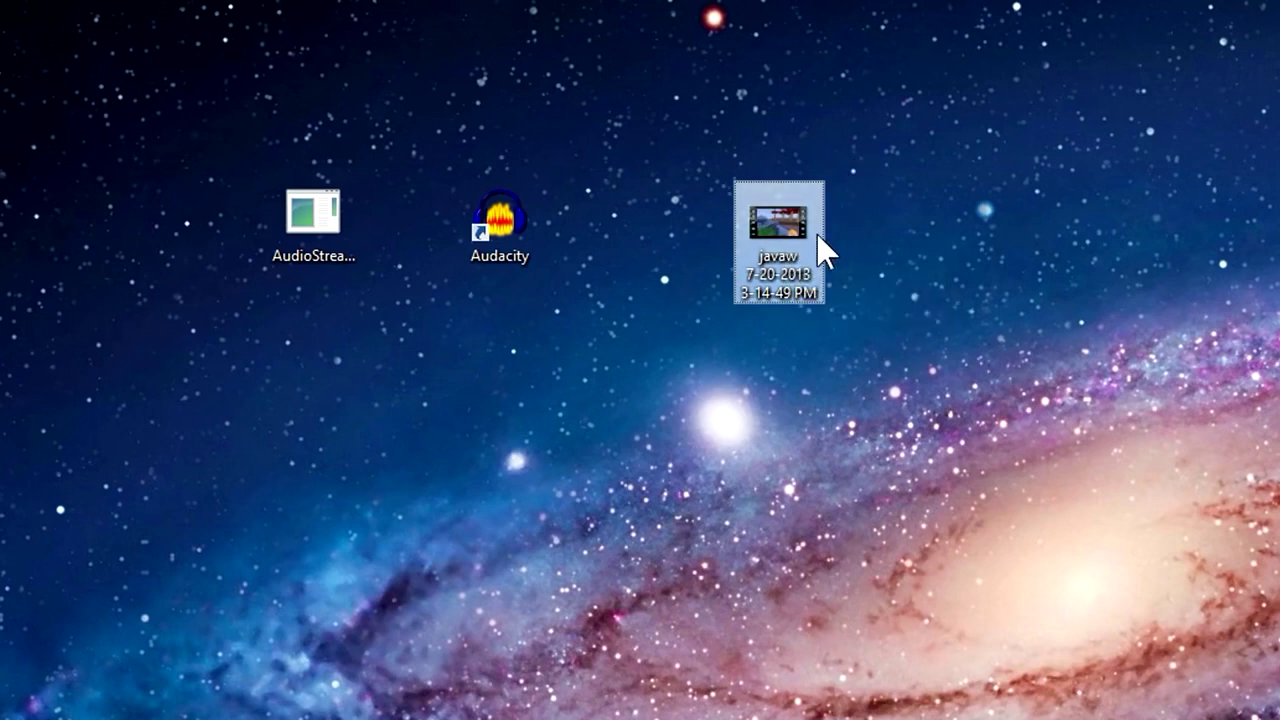
{"action": "left_click_drag", "start_coordinate": [769, 235], "coordinate": [409, 329]}
{"action": "left_click", "coordinate": [330, 202]}
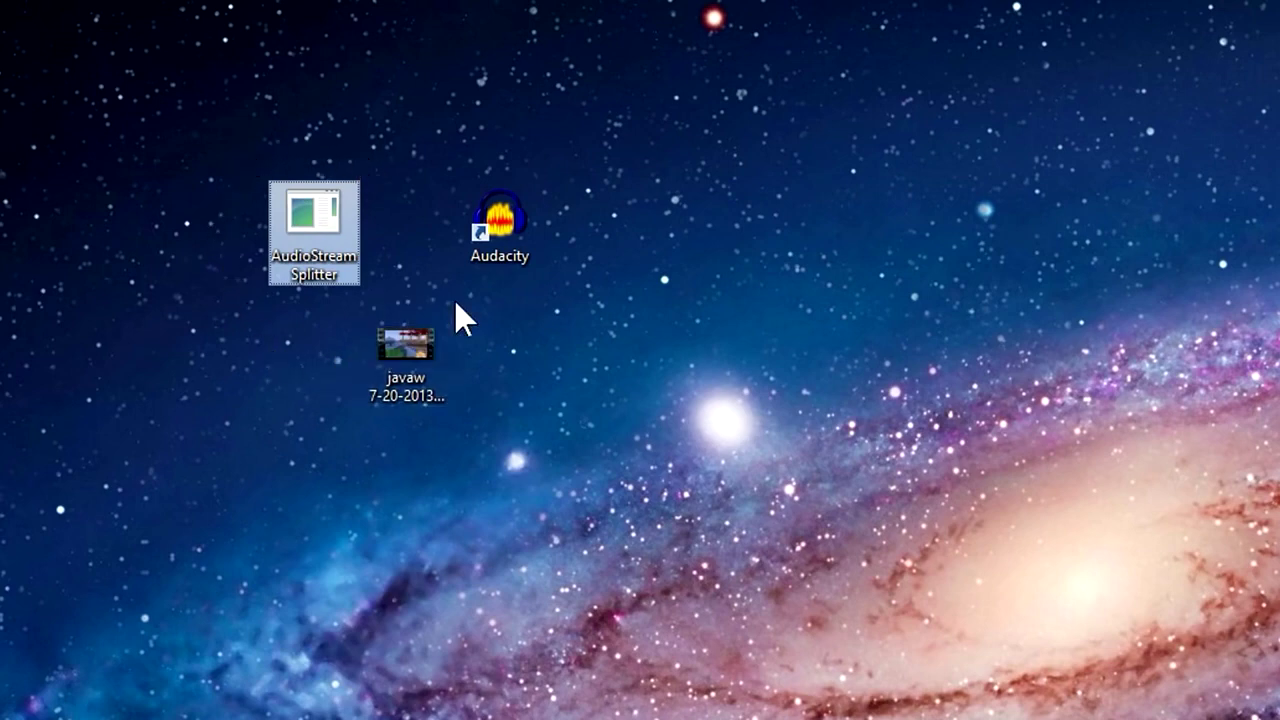
{"action": "mouse_move", "coordinate": [434, 323]}
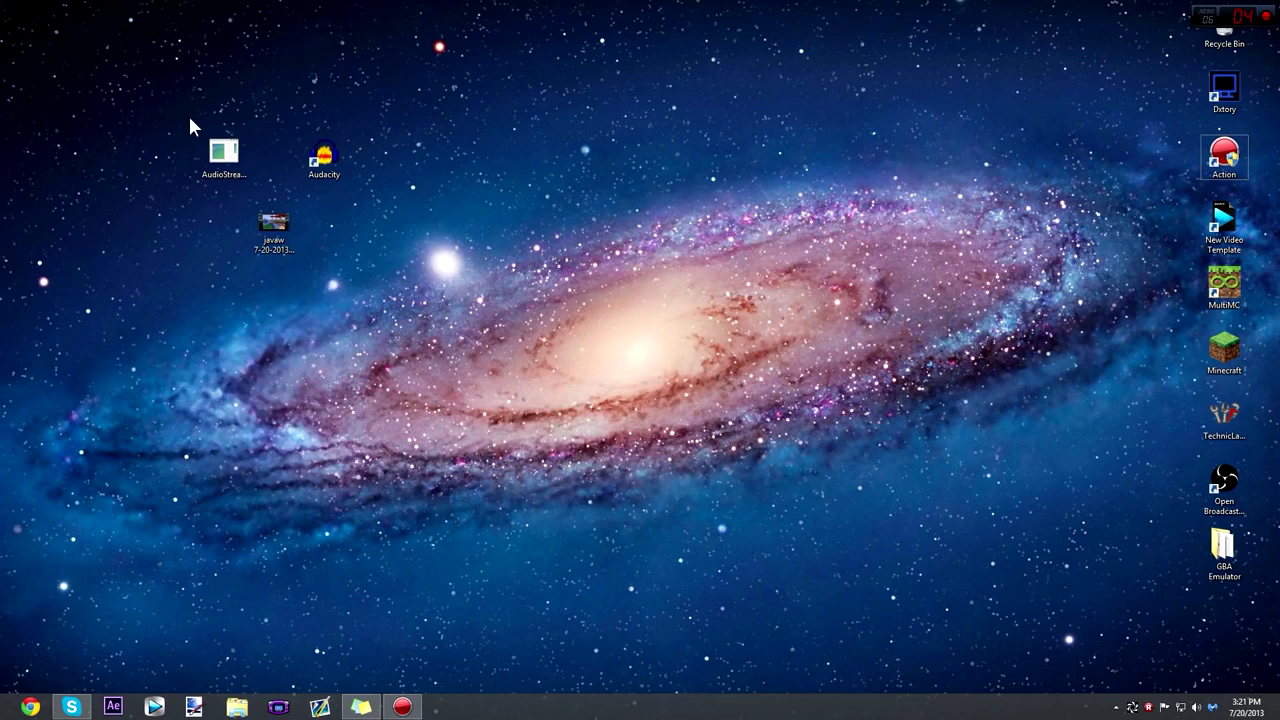
{"action": "left_click_drag", "start_coordinate": [170, 104], "coordinate": [379, 278]}
{"action": "left_click", "coordinate": [379, 278]}
{"action": "left_click_drag", "start_coordinate": [158, 113], "coordinate": [392, 277]}
{"action": "left_click", "coordinate": [392, 277]}
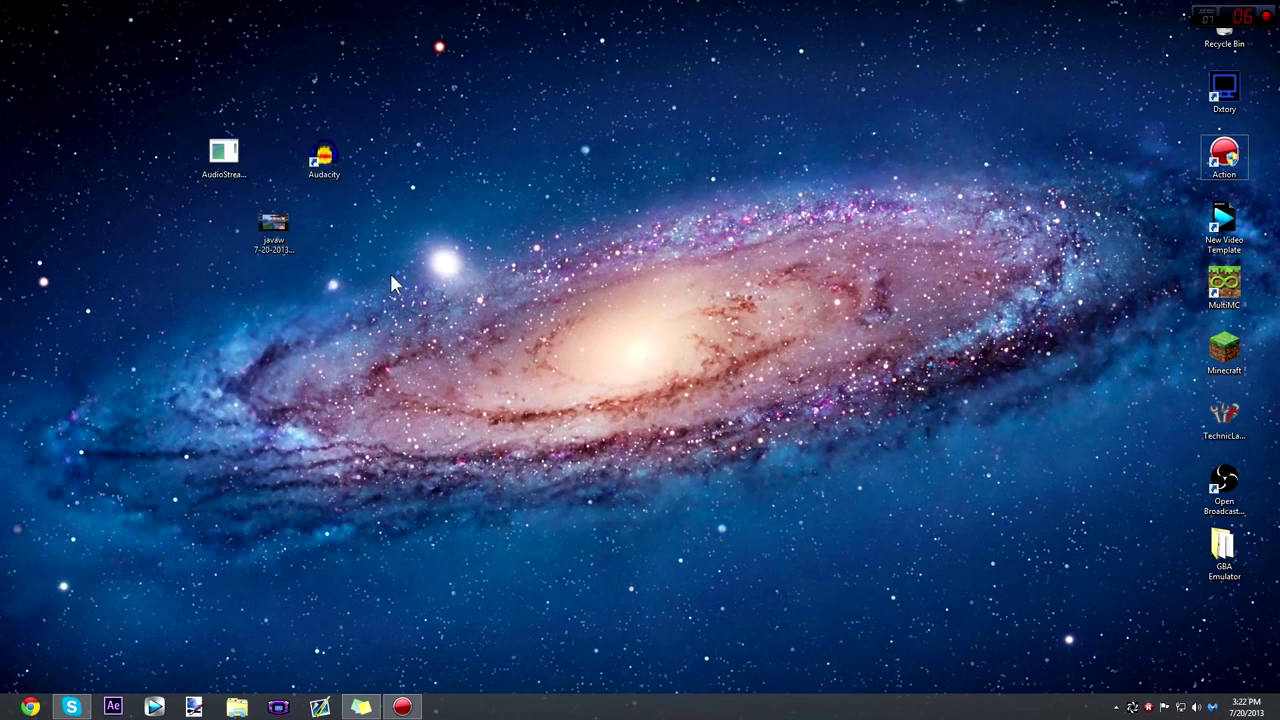